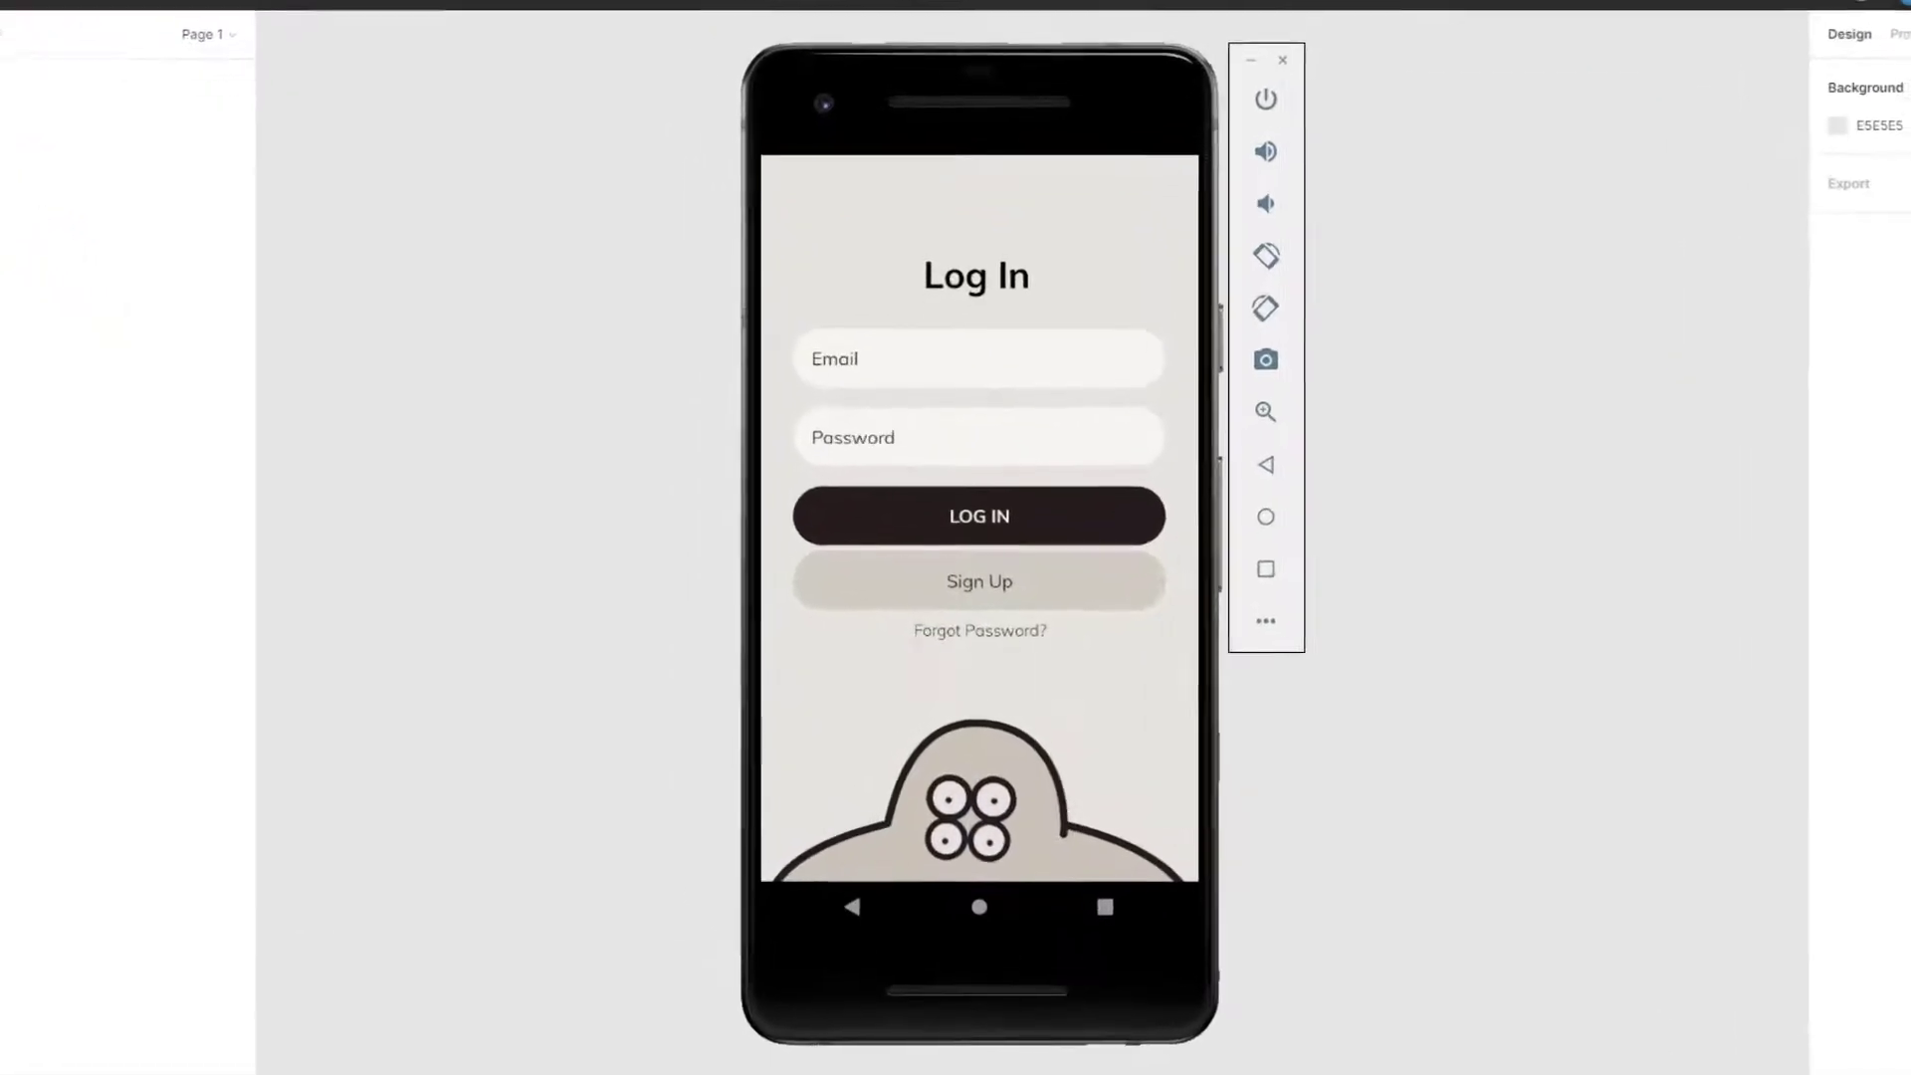
Step: In the emulator, visit Reset Password, return to Log In, then open Sign Up
{"action": "left_click", "coordinate": [1037, 629]}
{"action": "left_click", "coordinate": [803, 167]}
{"action": "left_click", "coordinate": [977, 582]}
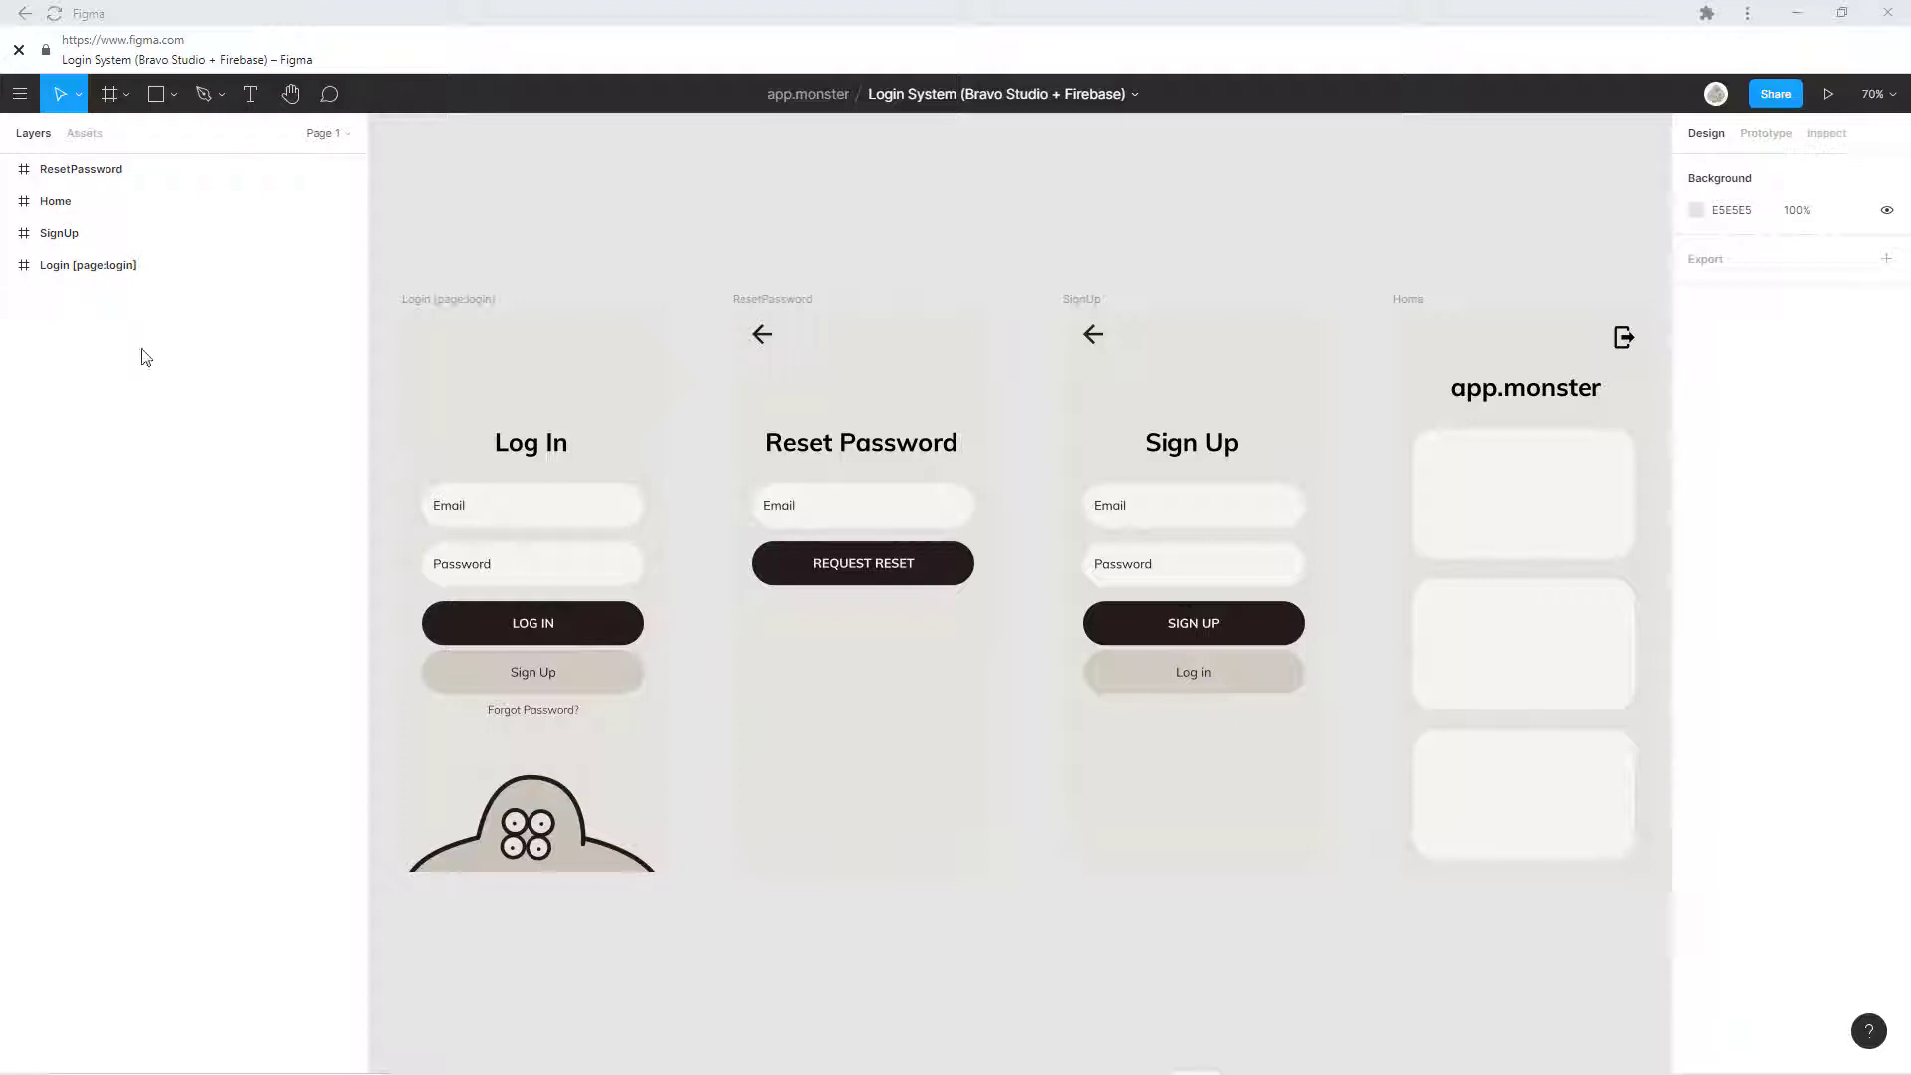
Step: Zoom into the Login frame and expand Login [page:login] and its [container] in Layers
{"action": "scroll", "coordinate": [479, 309], "scroll_direction": "up", "scroll_amount": 6}
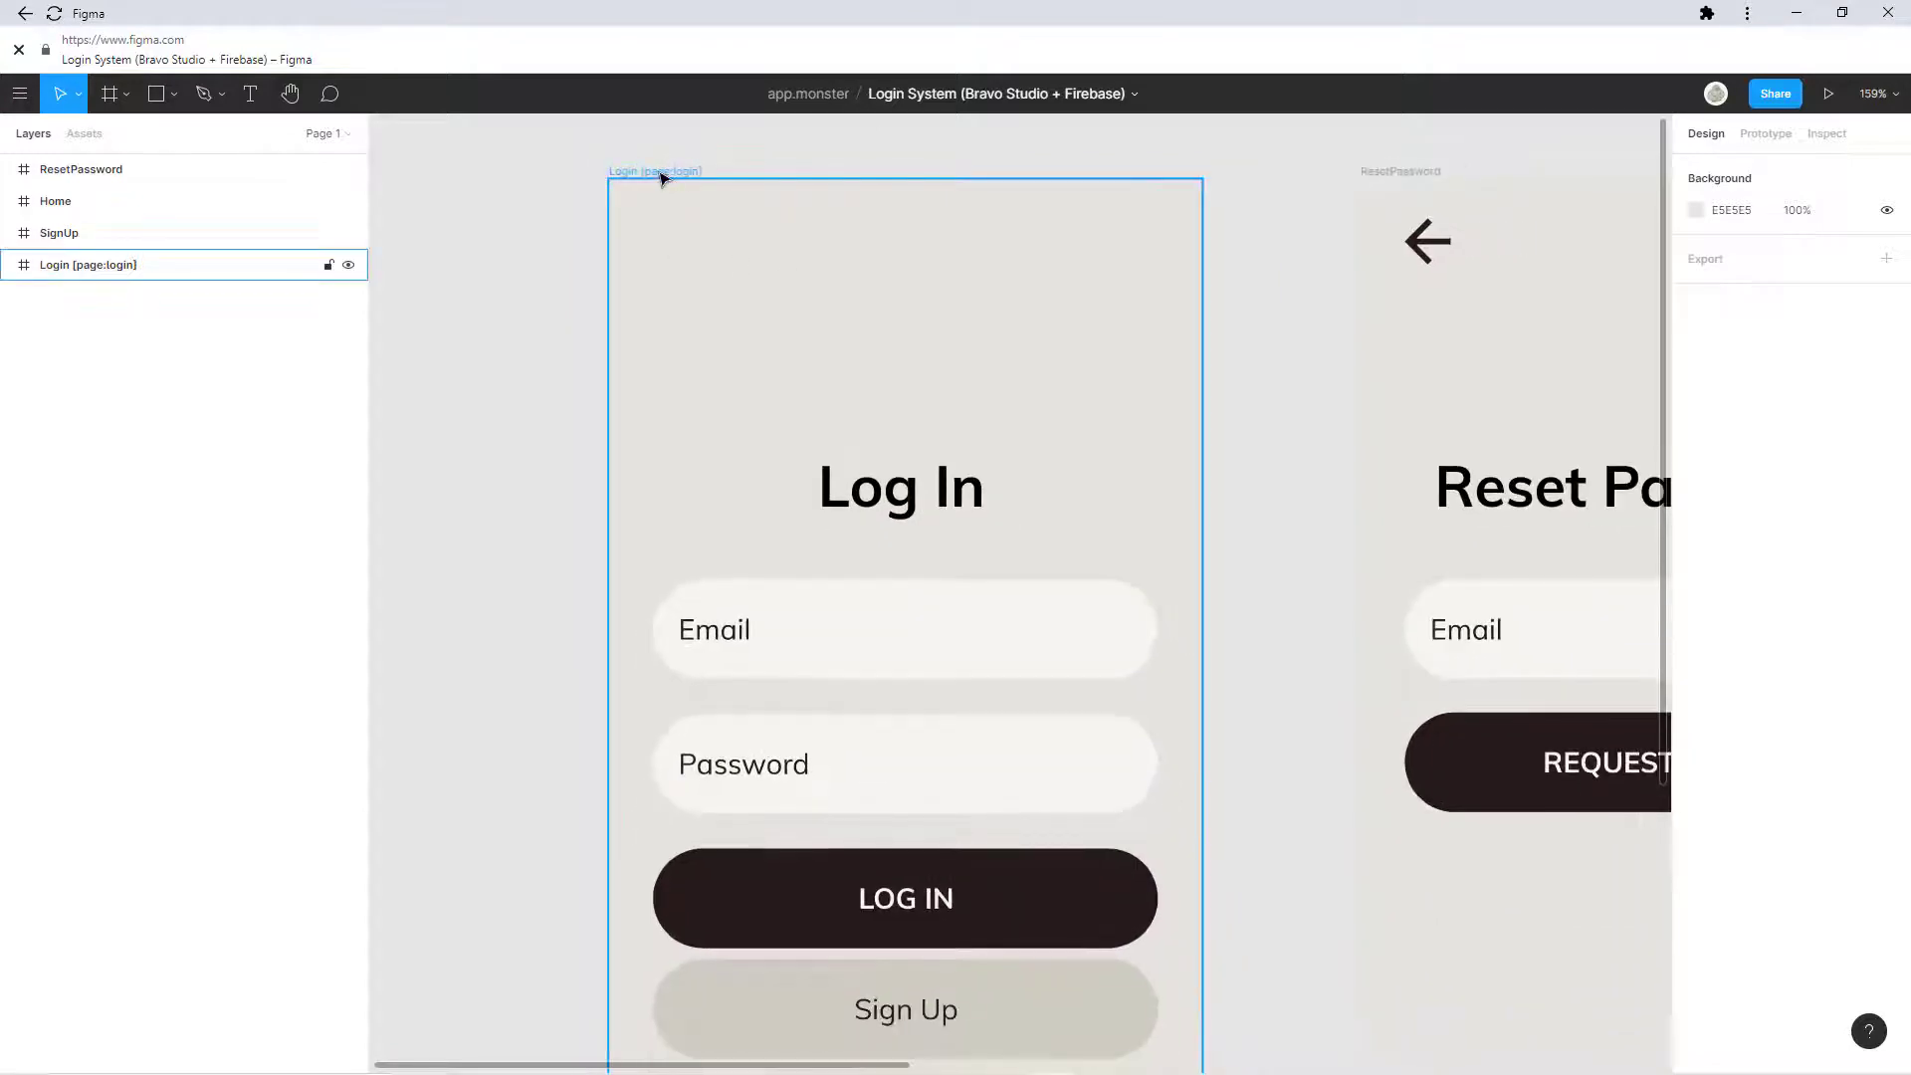
{"action": "scroll", "coordinate": [883, 352], "scroll_direction": "down", "scroll_amount": 1}
{"action": "scroll", "coordinate": [889, 359], "scroll_direction": "down", "scroll_amount": 1}
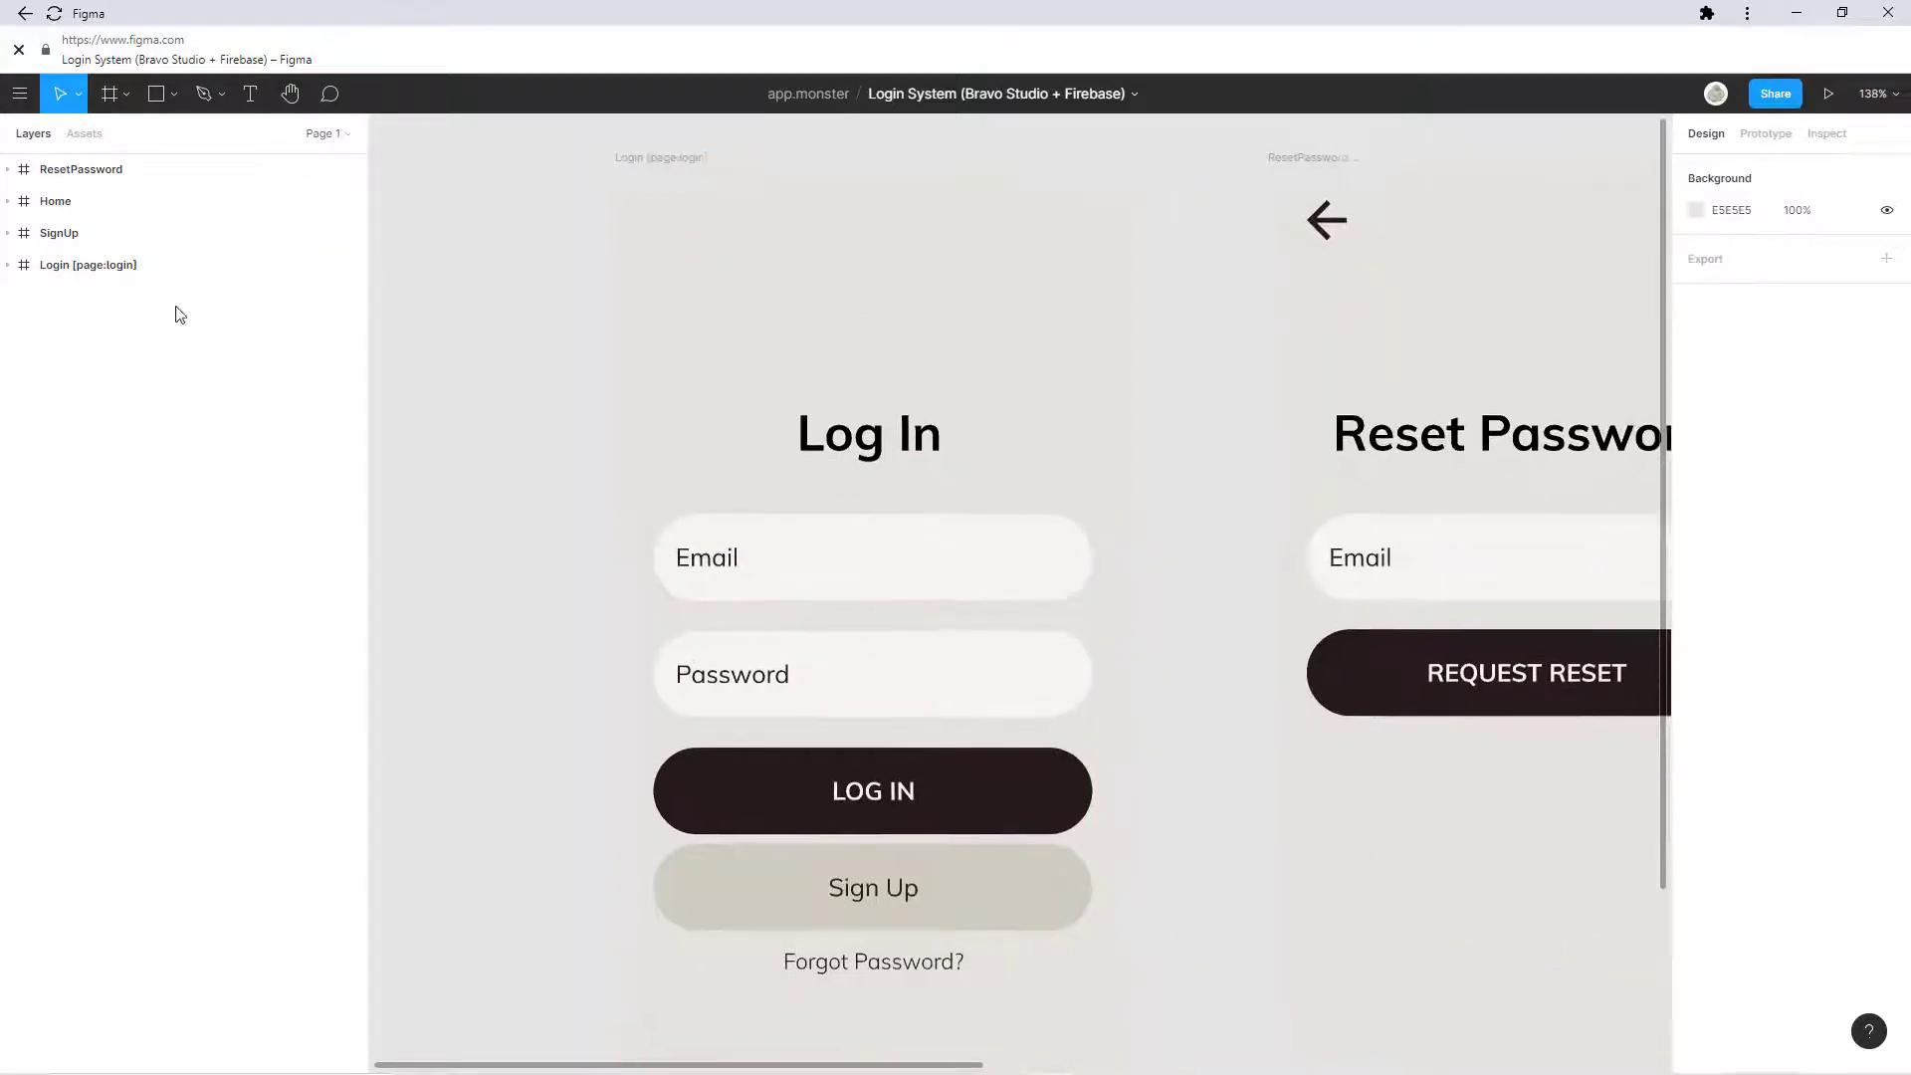
{"action": "left_click", "coordinate": [10, 264]}
{"action": "left_click", "coordinate": [31, 296]}
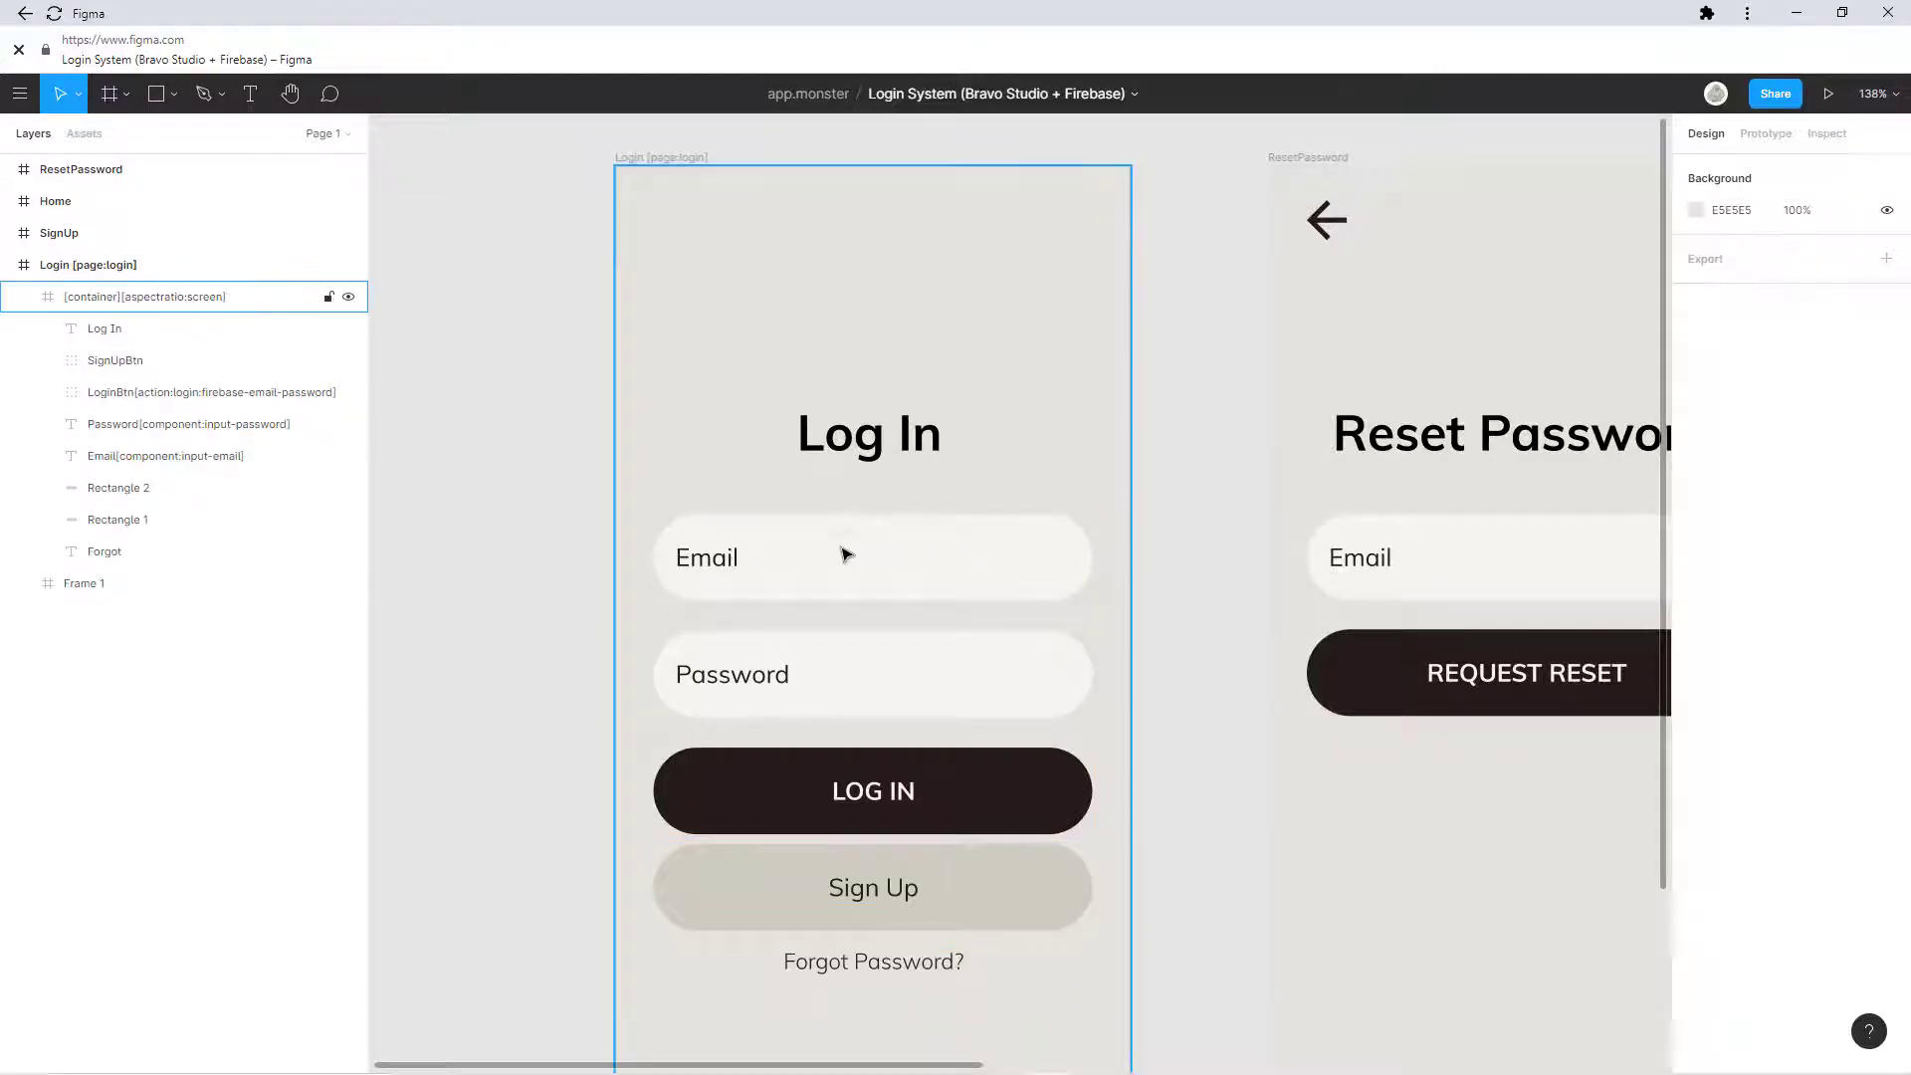
{"action": "scroll", "coordinate": [844, 551], "scroll_direction": "down", "scroll_amount": 3}
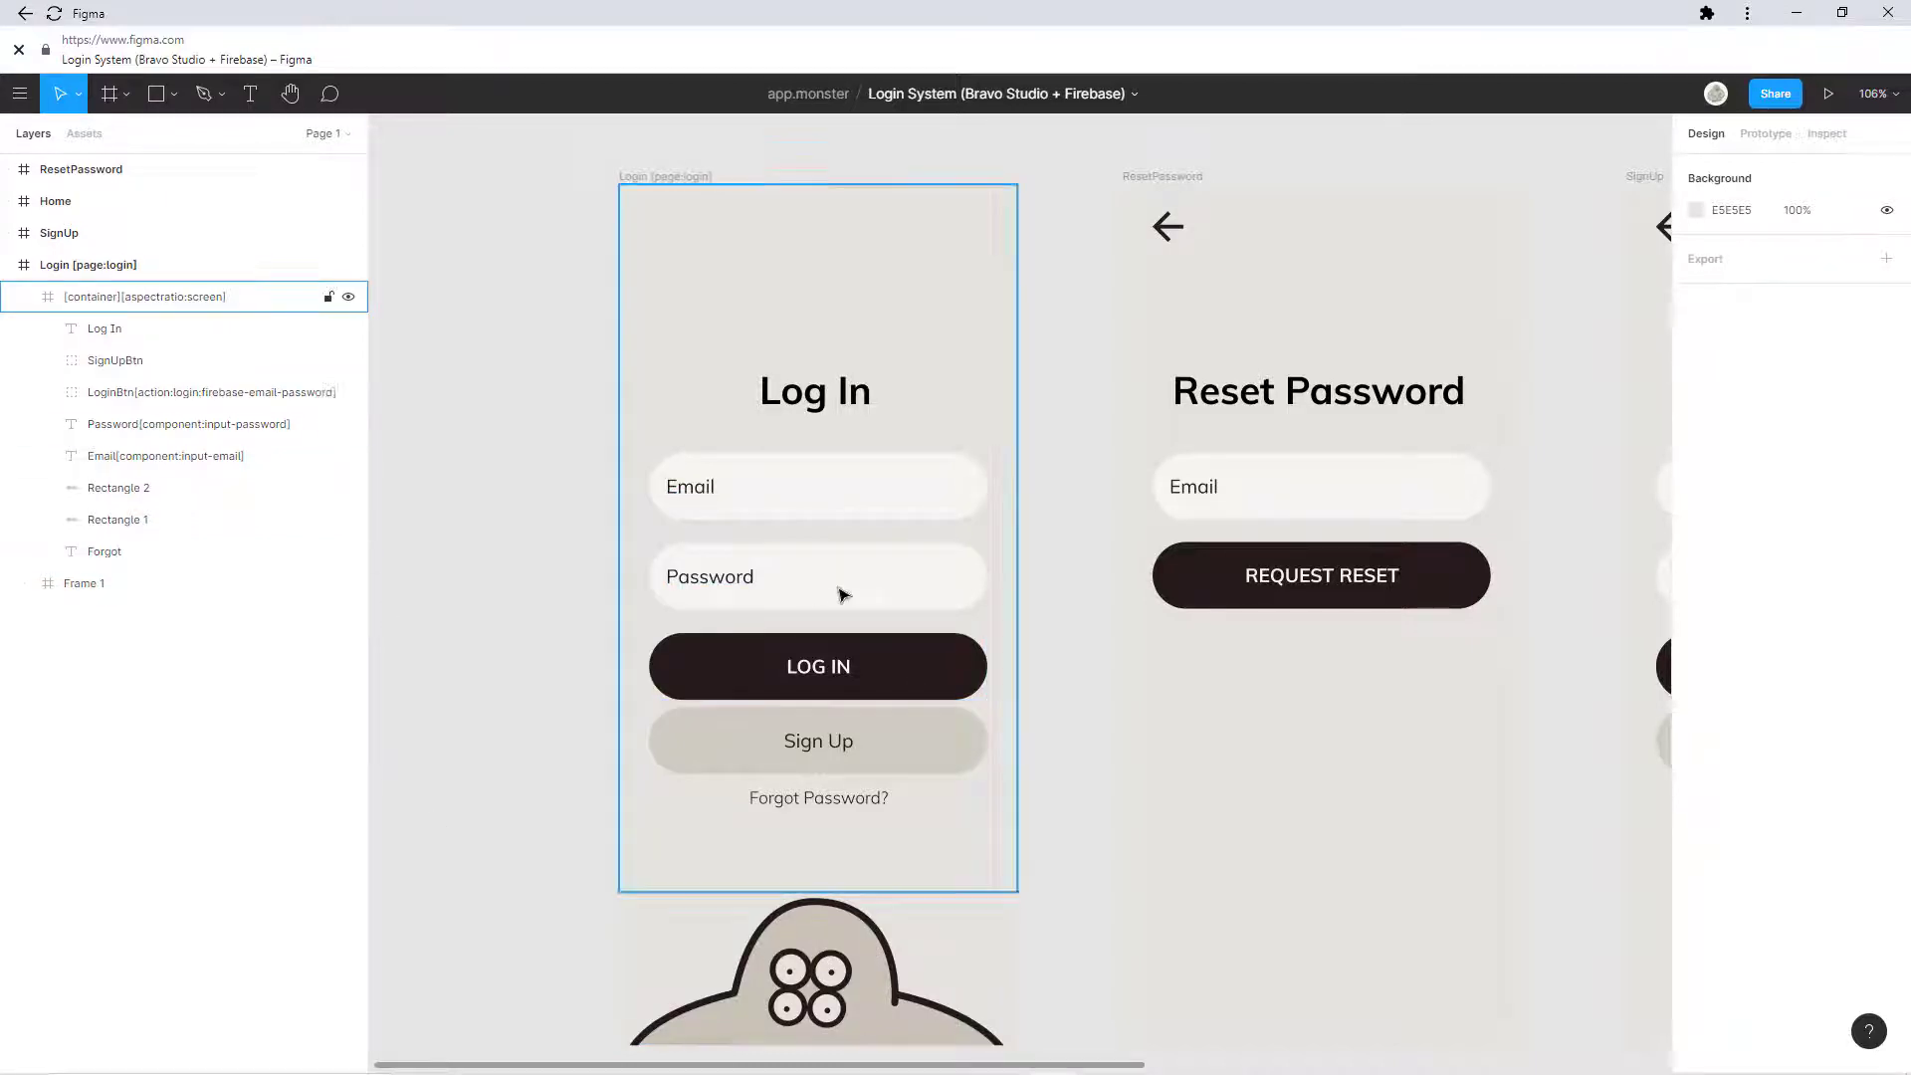
Step: Expand LoginBtn, inspect its firebase-email-password action tag without changing it, then select Password
{"action": "scroll", "coordinate": [819, 539], "scroll_direction": "up", "scroll_amount": 2}
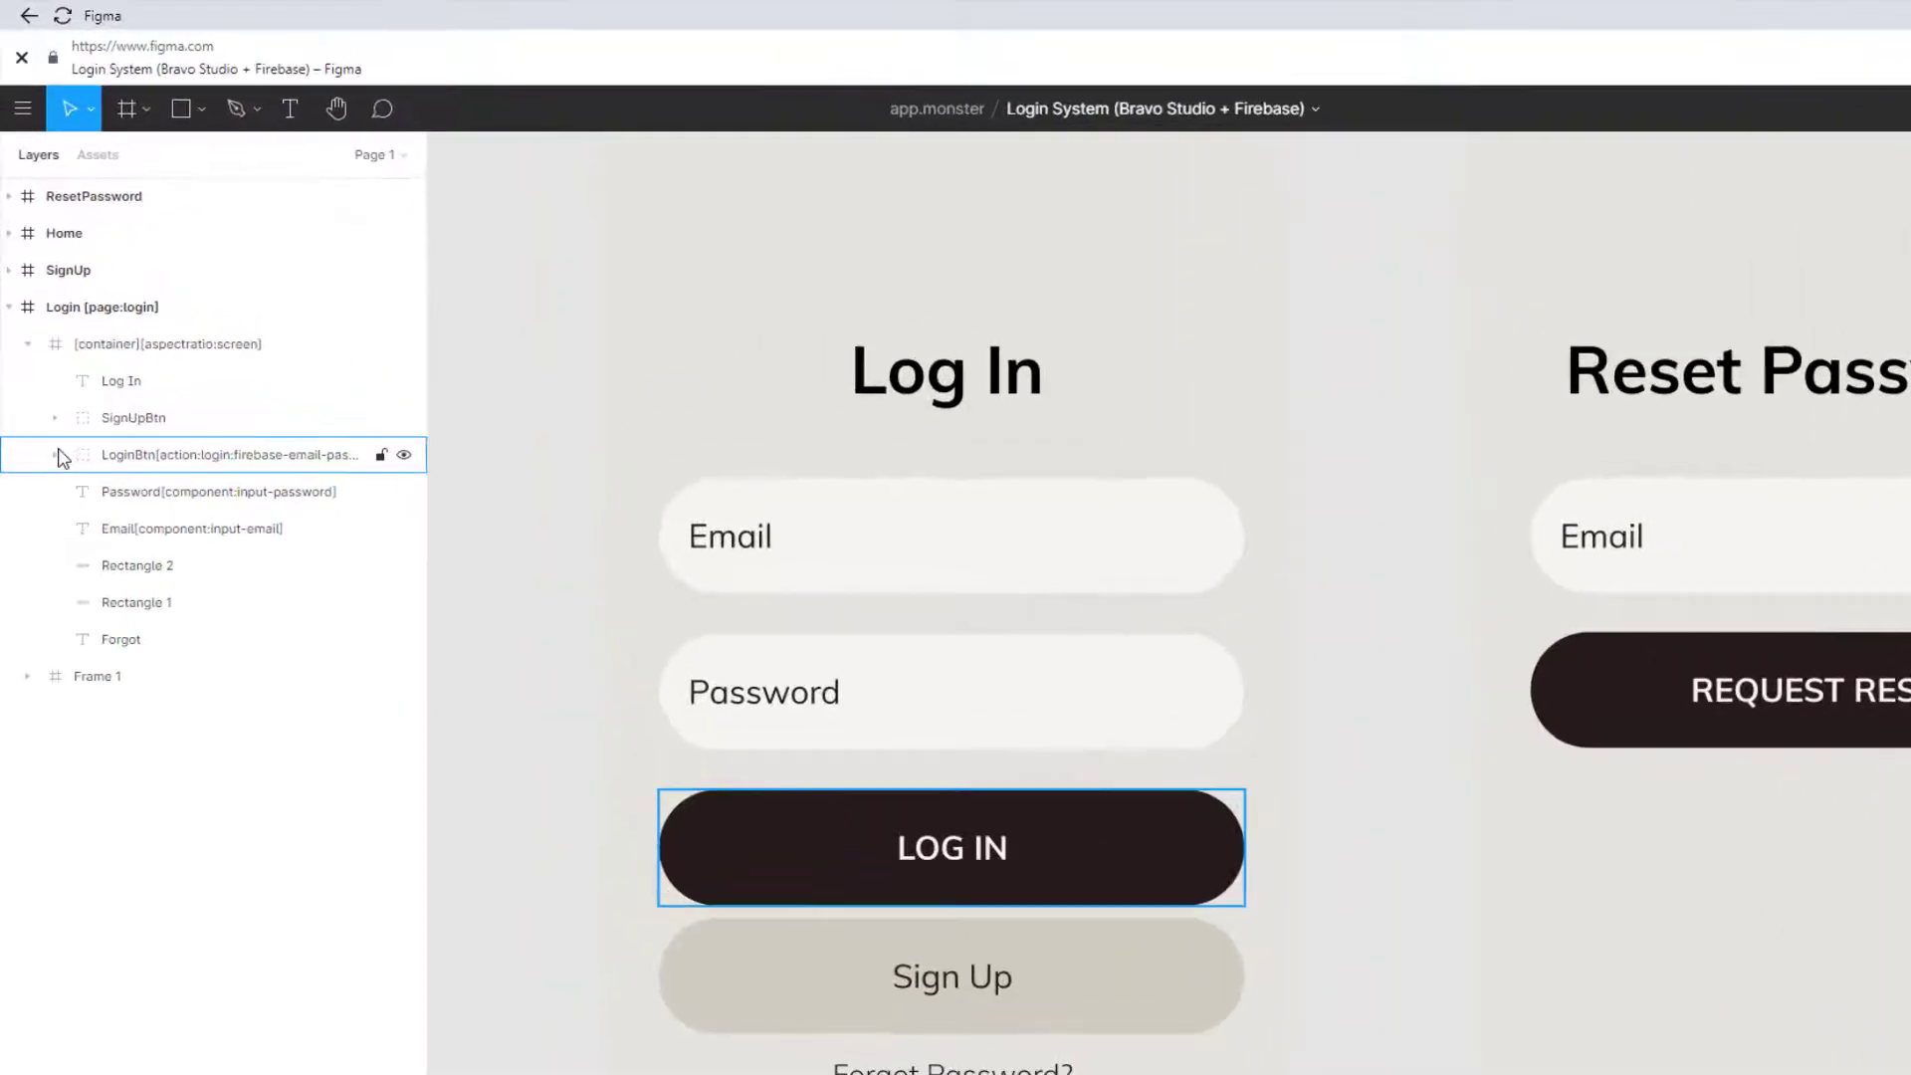
{"action": "left_click", "coordinate": [56, 453]}
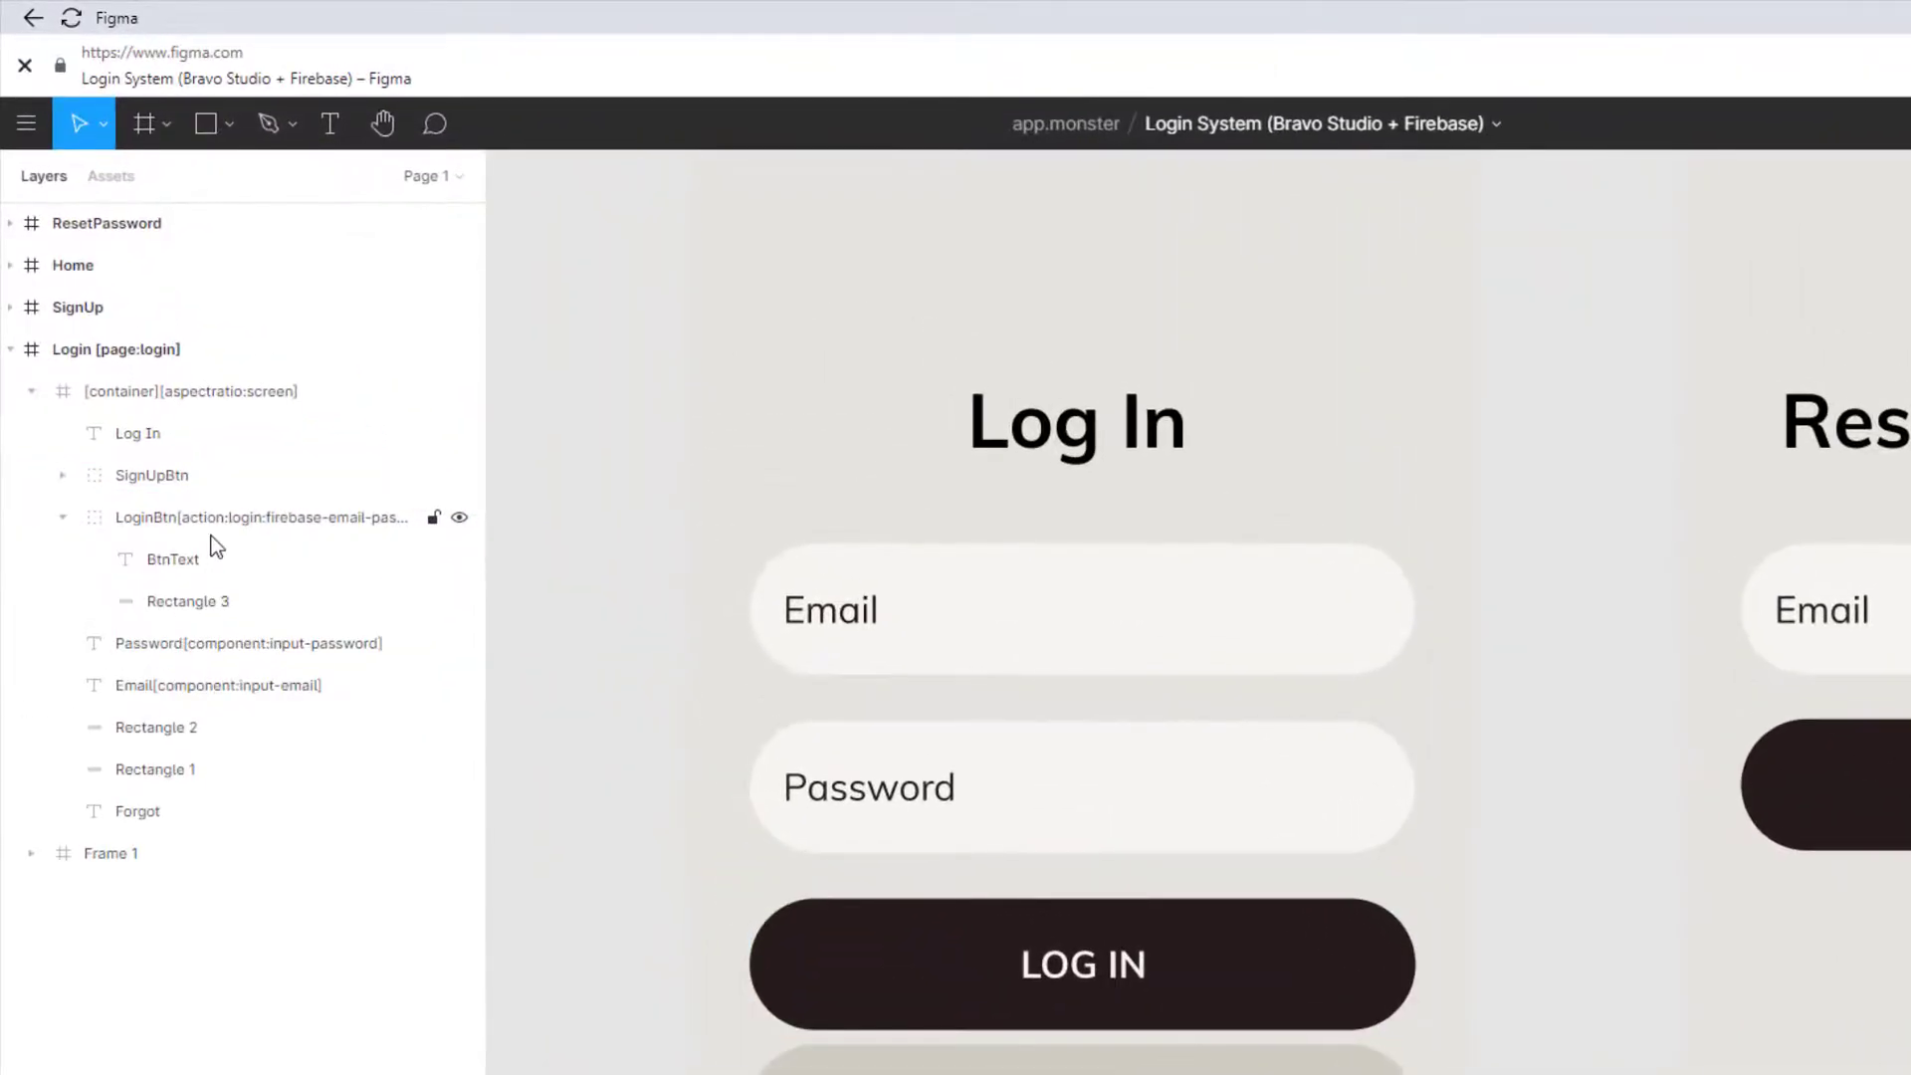
{"action": "left_click", "coordinate": [271, 523]}
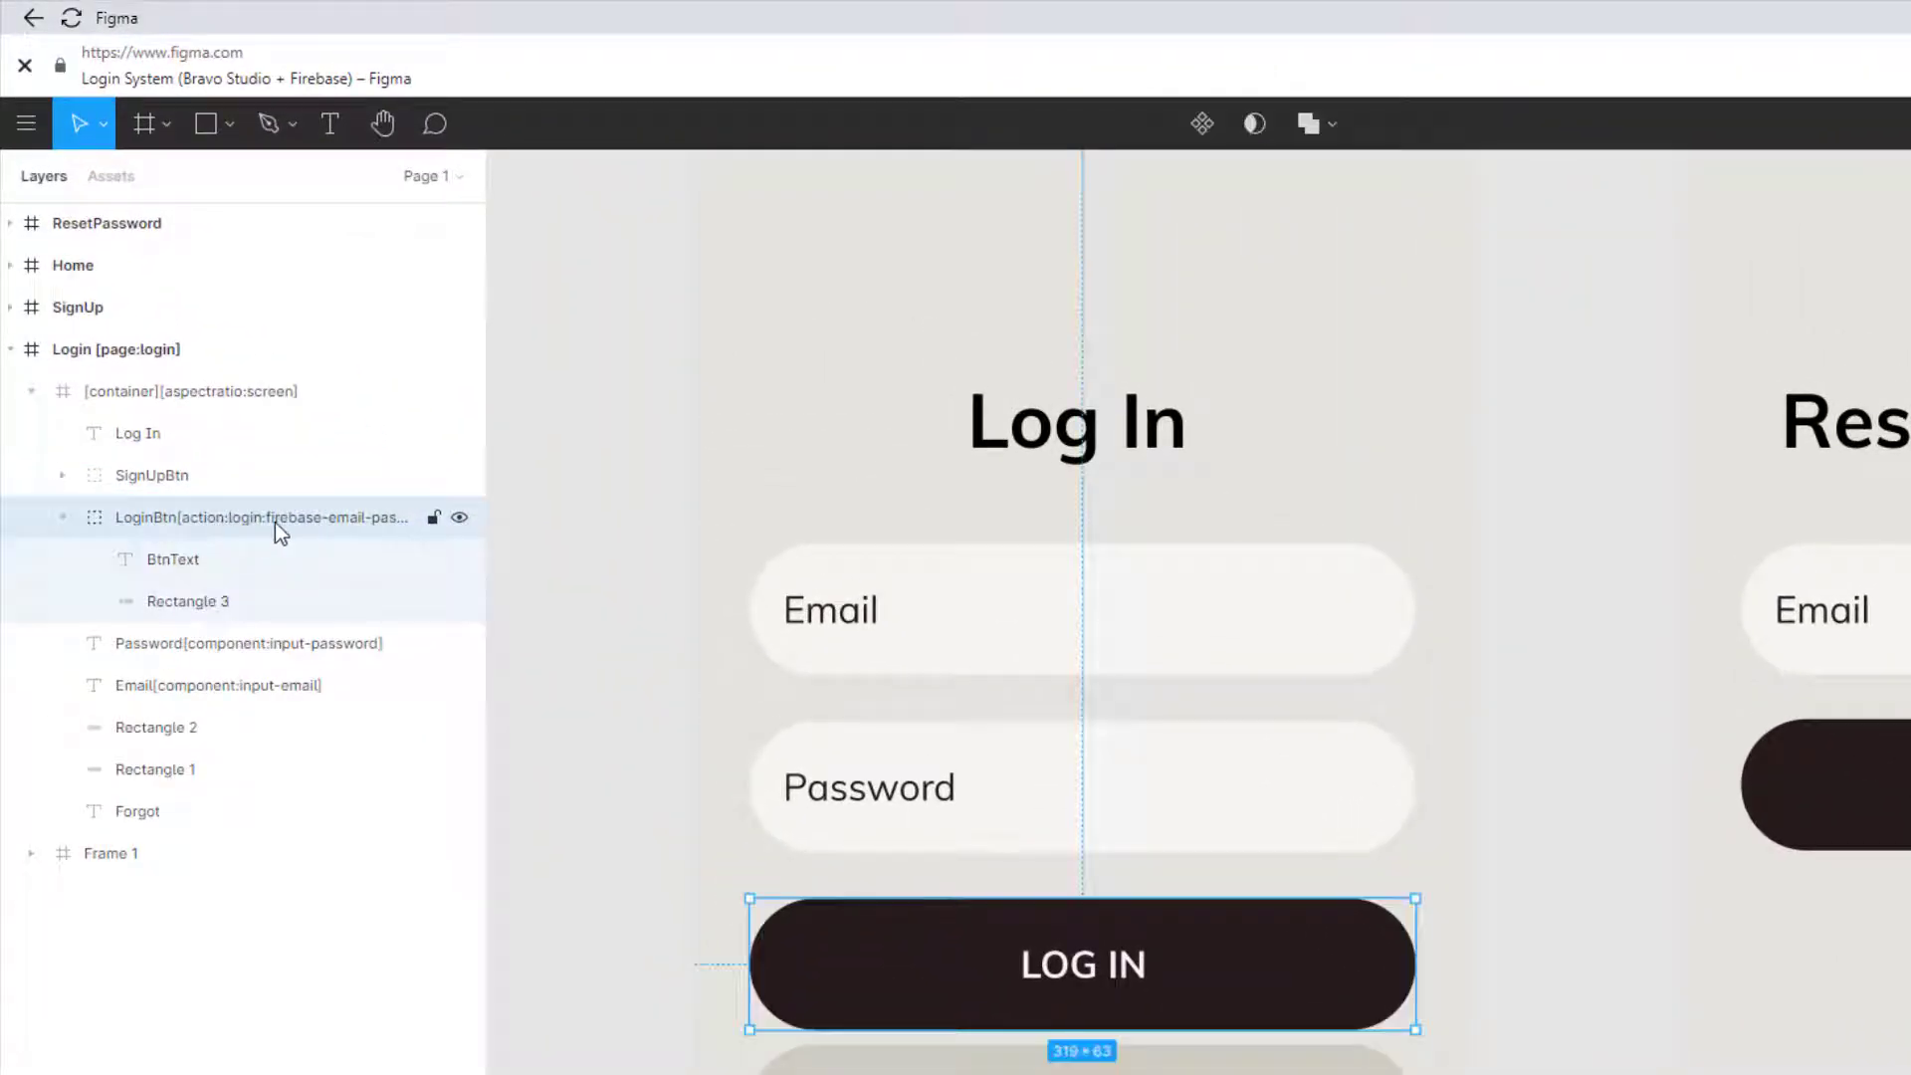
{"action": "double_click", "coordinate": [275, 522]}
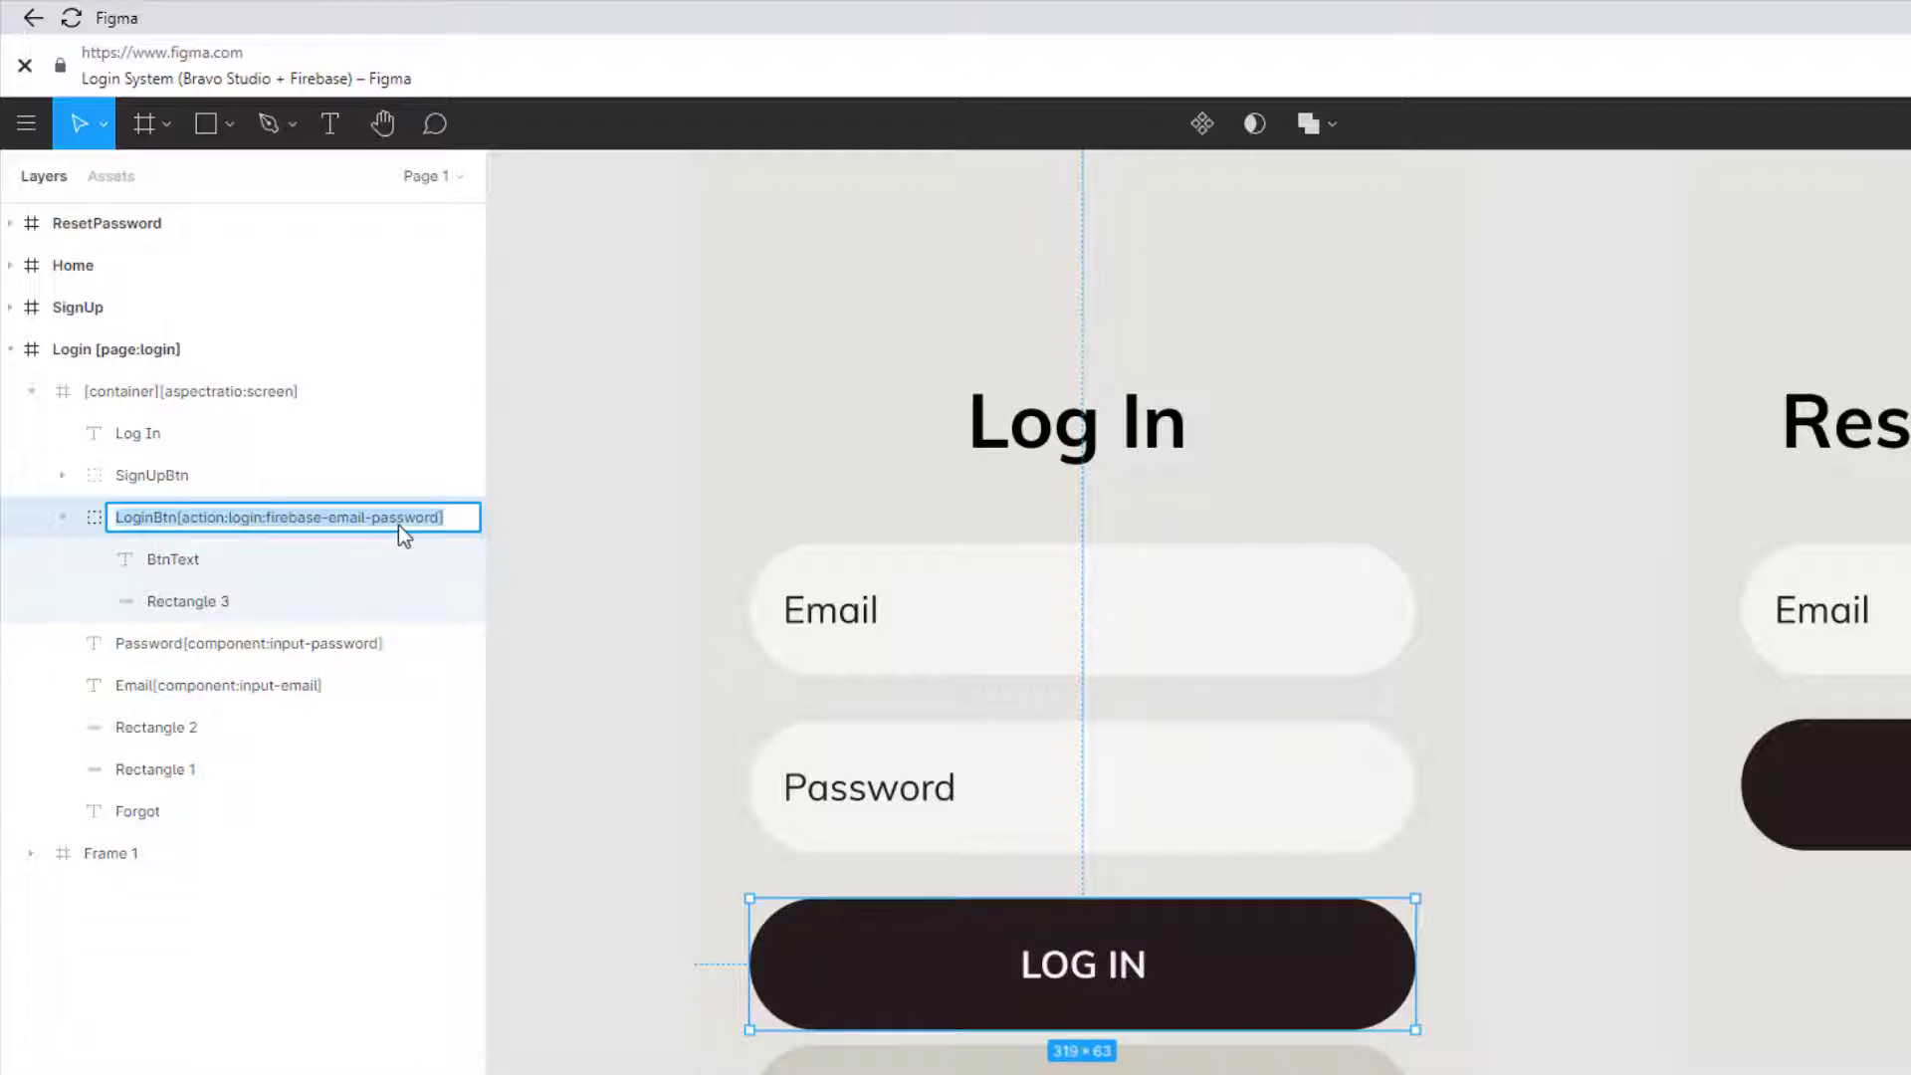
{"action": "left_click", "coordinate": [206, 522]}
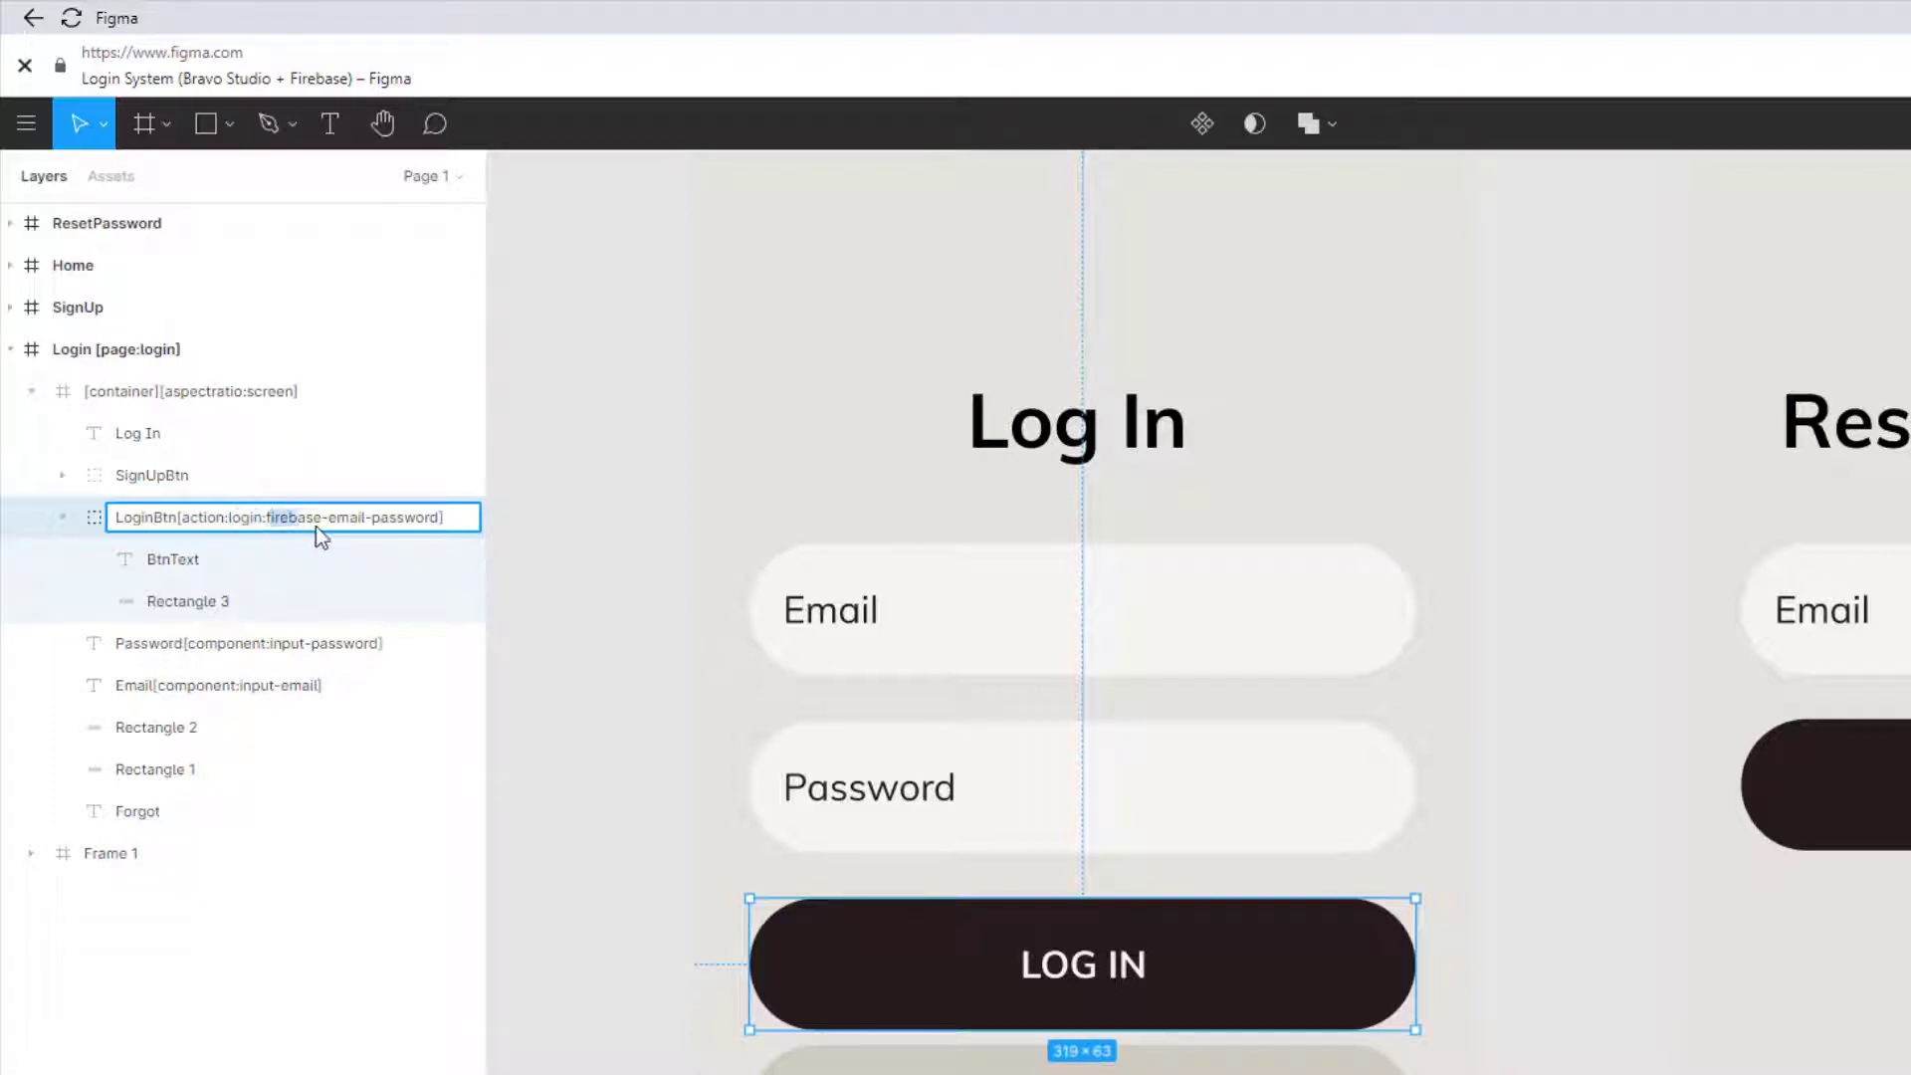
{"action": "left_click", "coordinate": [418, 521]}
{"action": "left_click", "coordinate": [306, 647]}
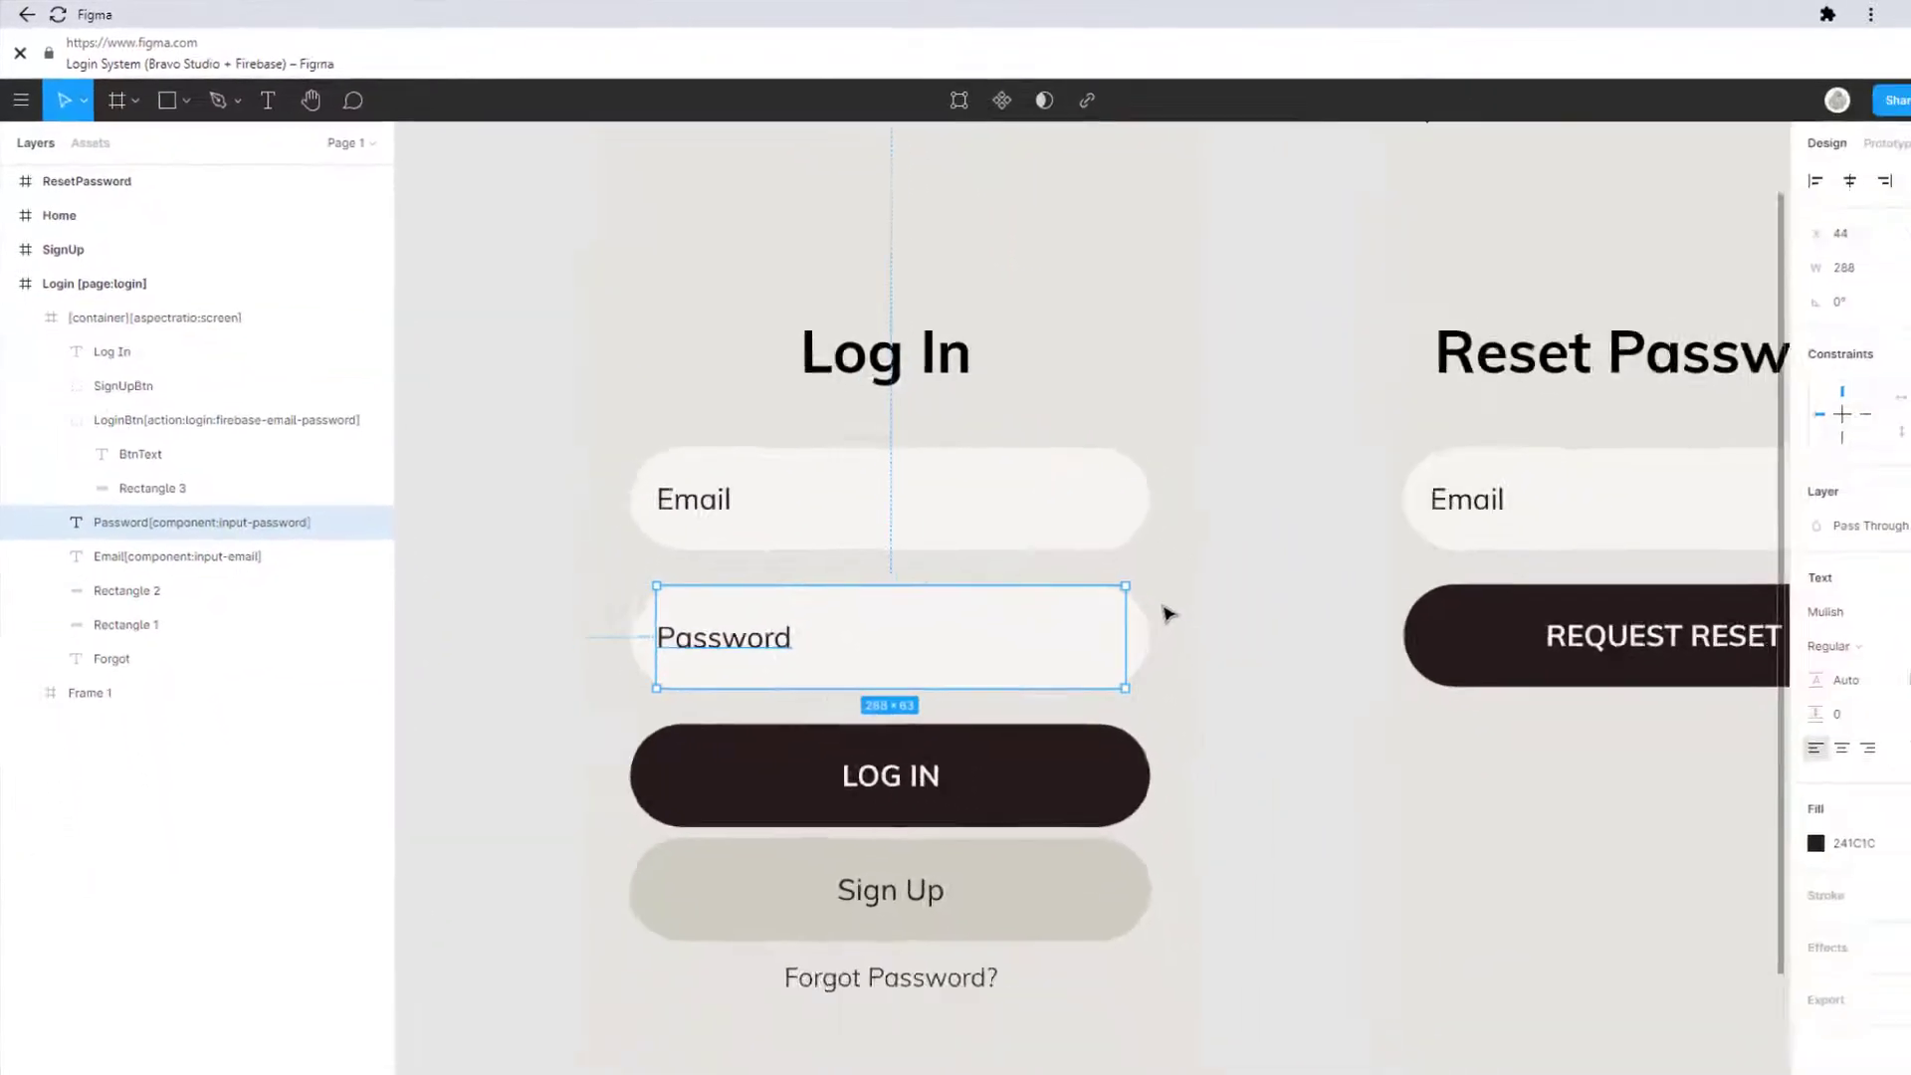
Step: Pan to the ResetPassword frame, select its email field and expand EmailInput's layers
{"action": "scroll", "coordinate": [1135, 577], "scroll_direction": "down", "scroll_amount": 3}
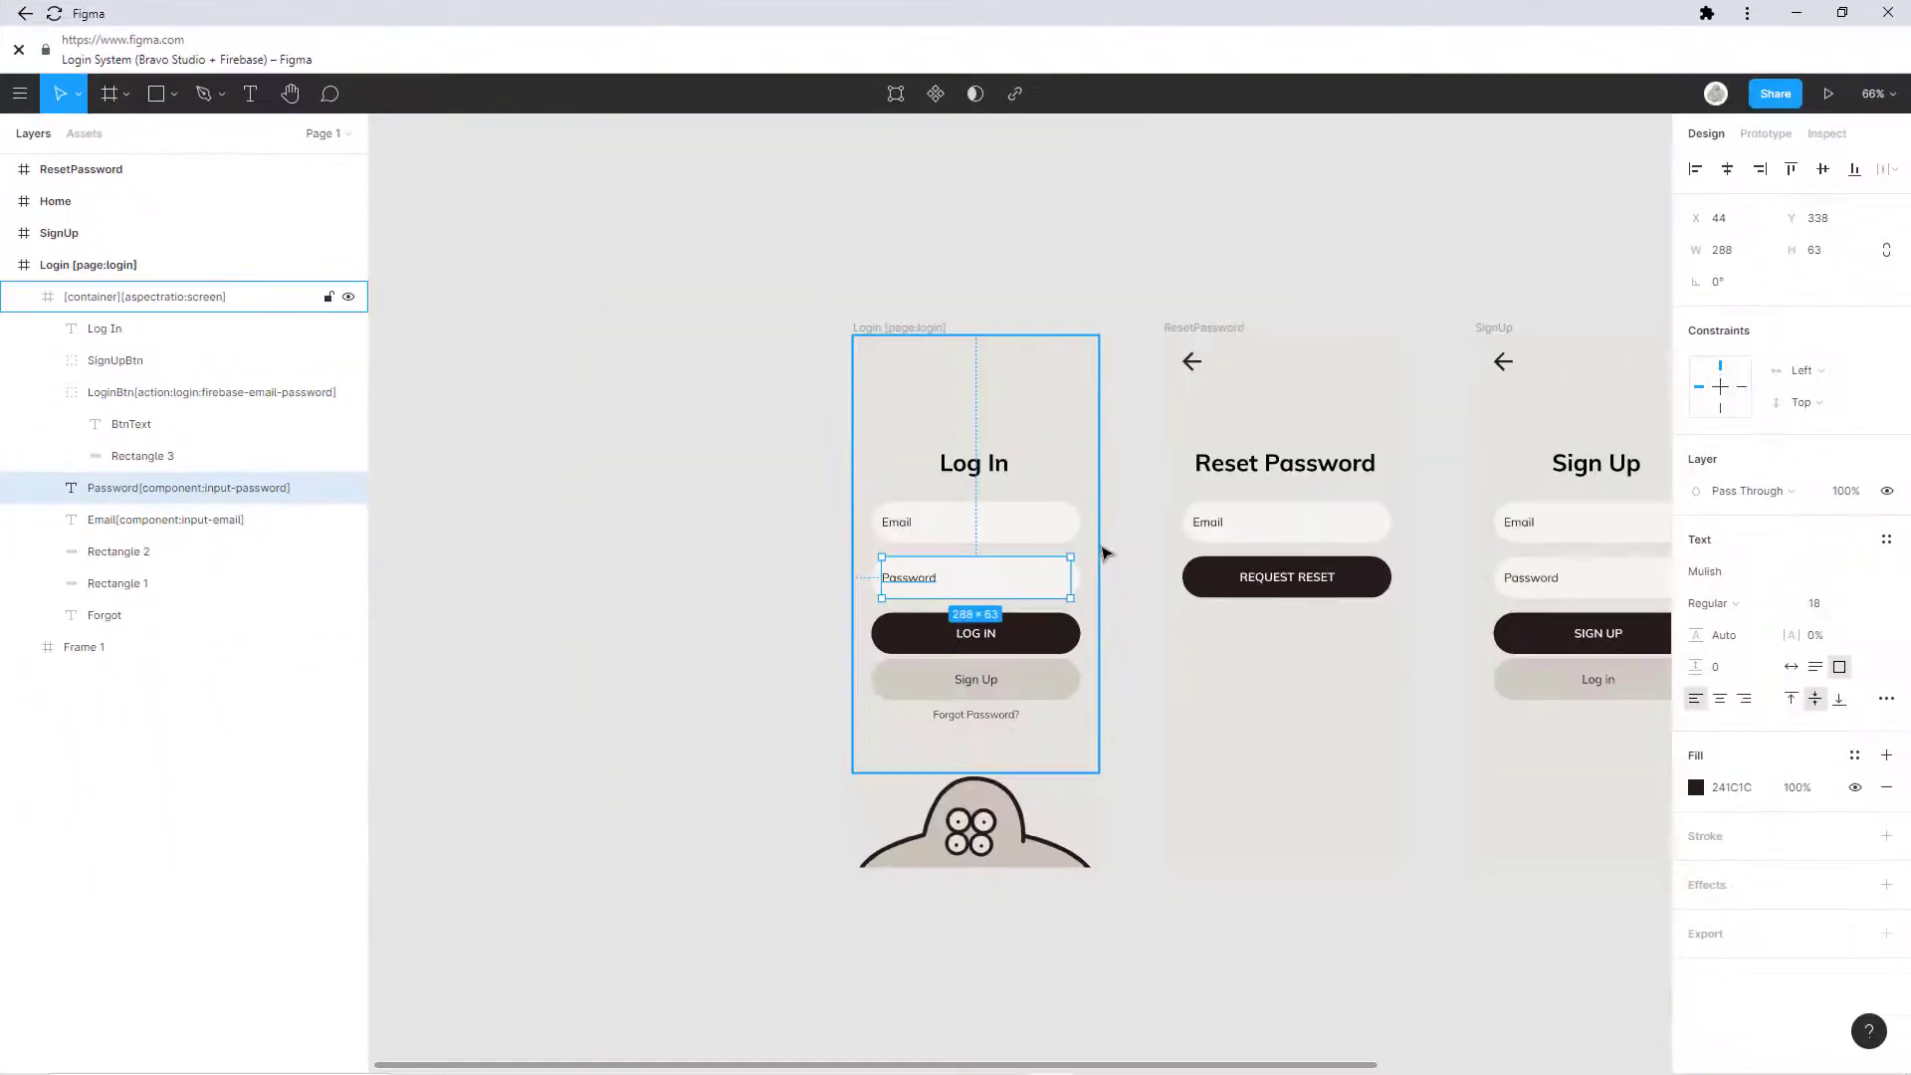
{"action": "scroll", "coordinate": [761, 548], "scroll_direction": "right", "scroll_amount": 3}
{"action": "scroll", "coordinate": [933, 546], "scroll_direction": "up", "scroll_amount": 5}
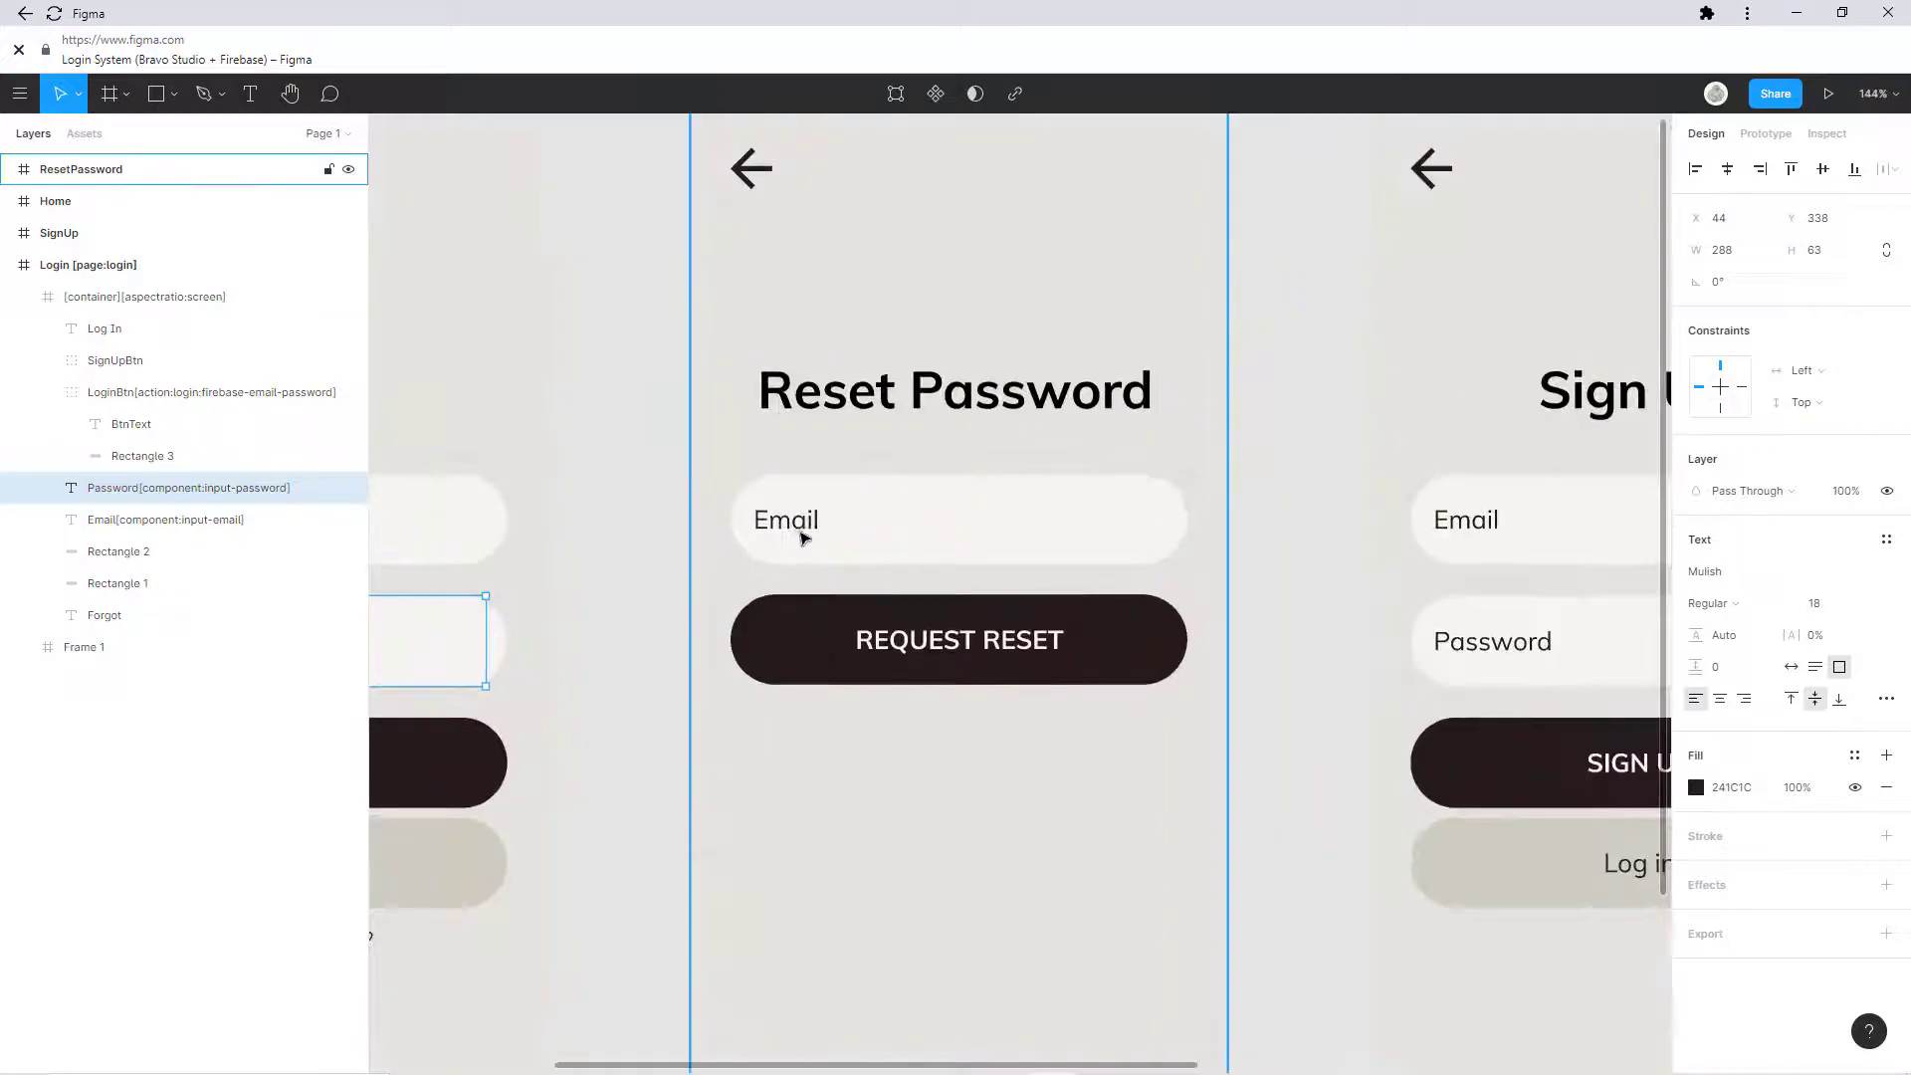
{"action": "left_click", "coordinate": [799, 535]}
{"action": "left_click", "coordinate": [802, 528]}
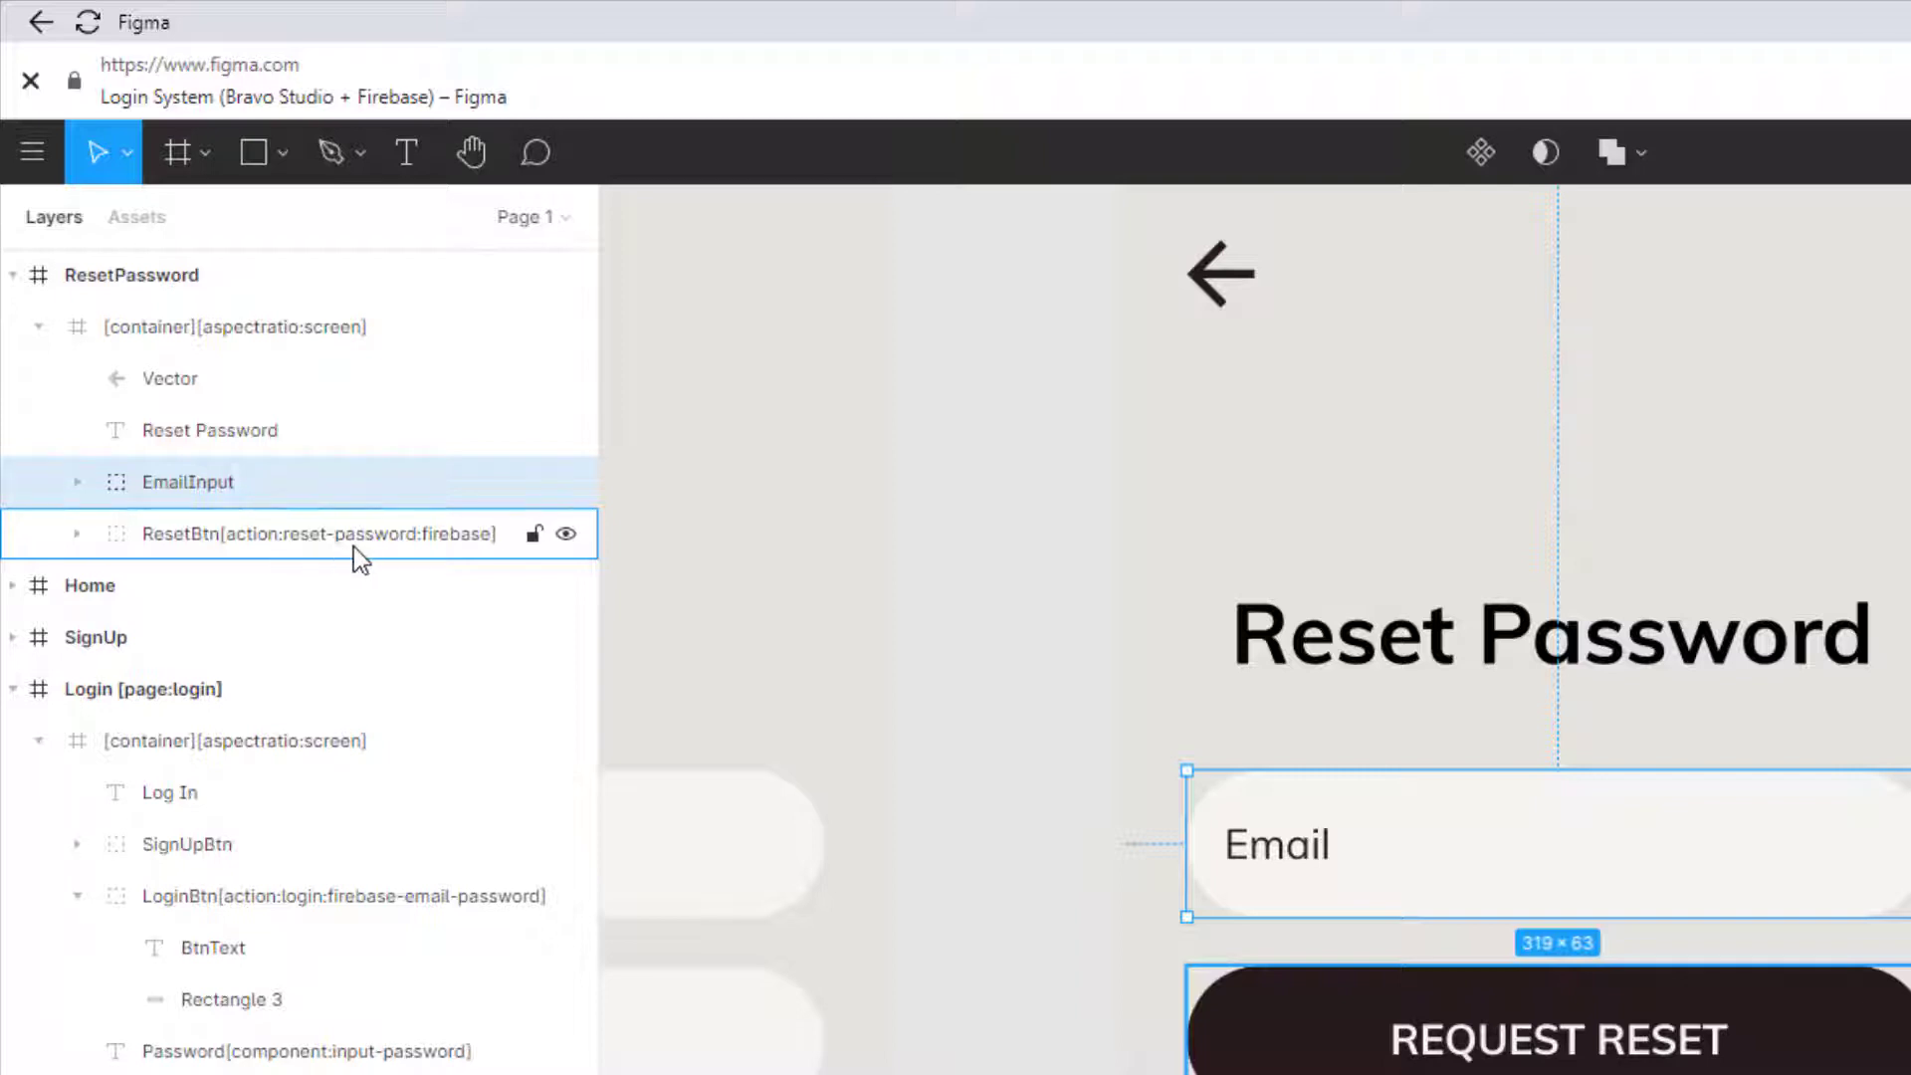
{"action": "left_click", "coordinate": [78, 482]}
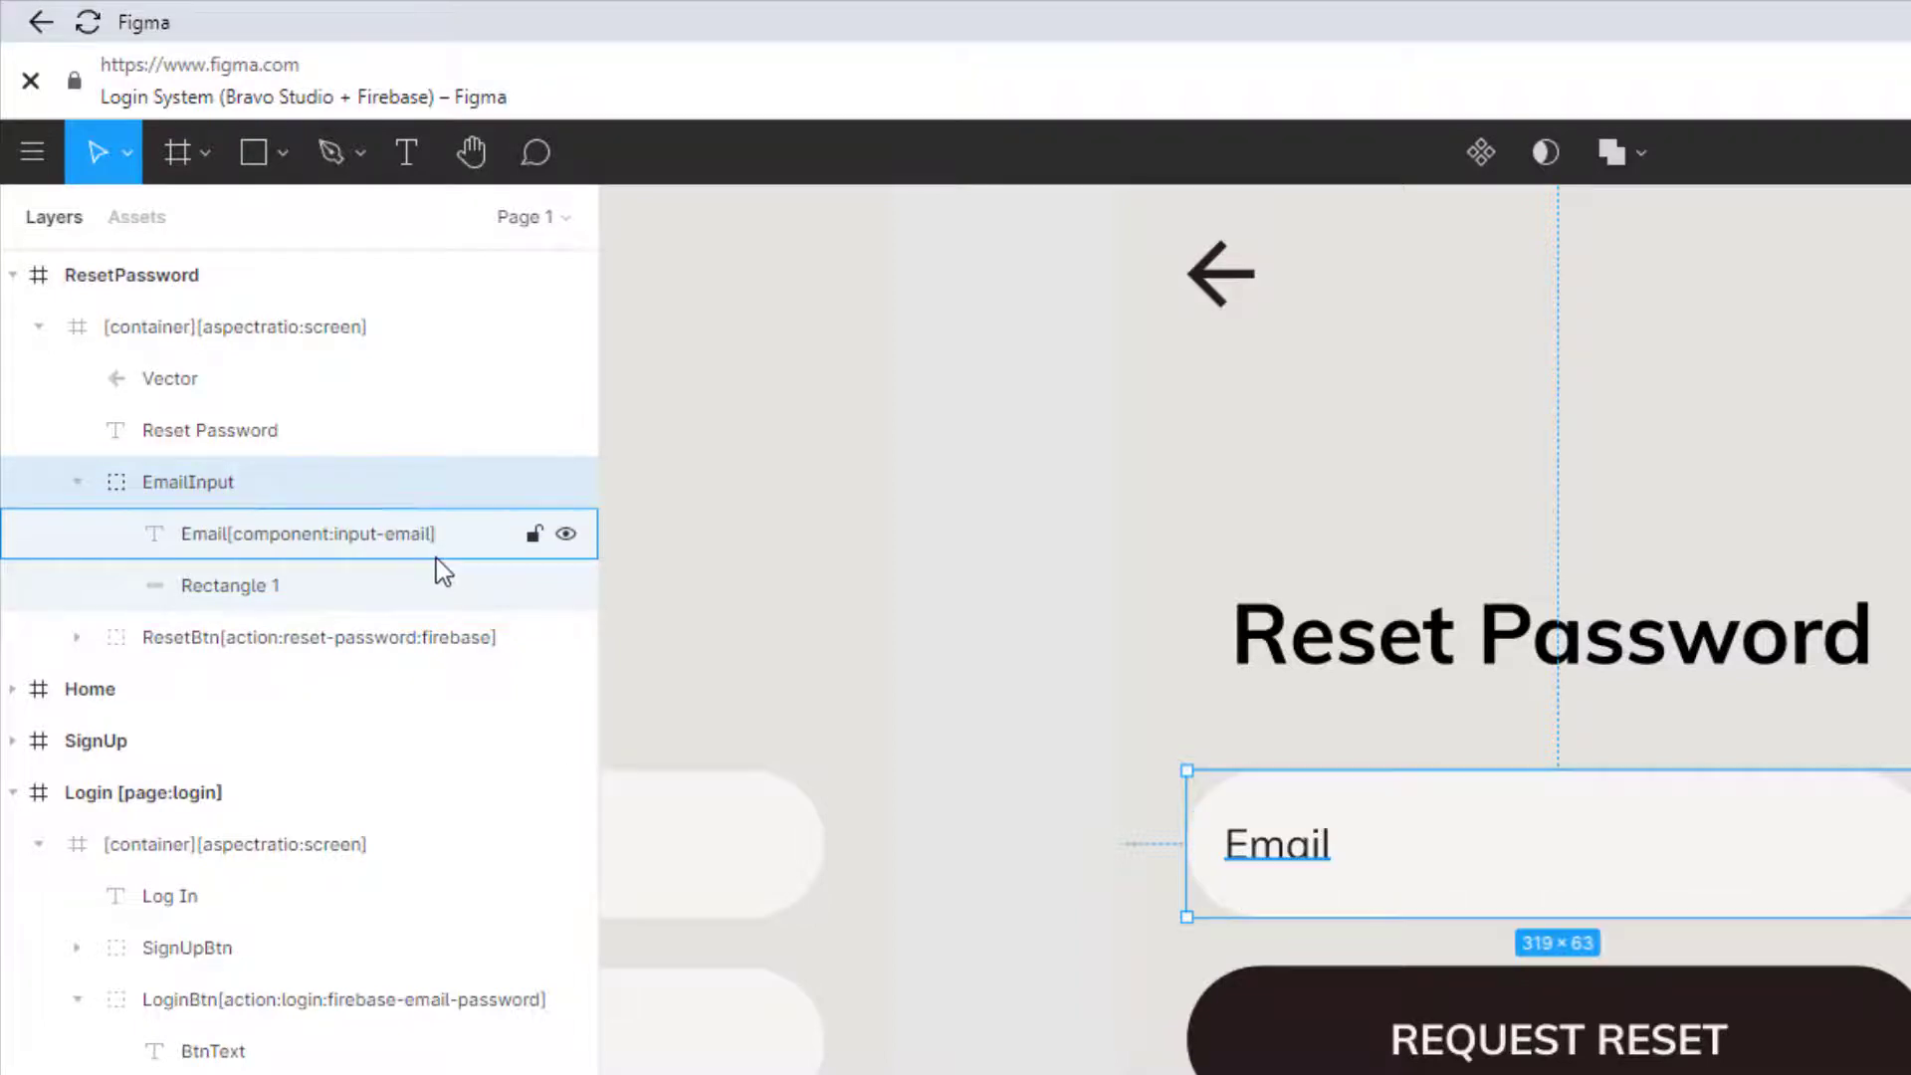
Step: Bring the SignUp frame into view, select it and expand its container's layers
{"action": "scroll", "coordinate": [1894, 913], "scroll_direction": "right", "scroll_amount": 10}
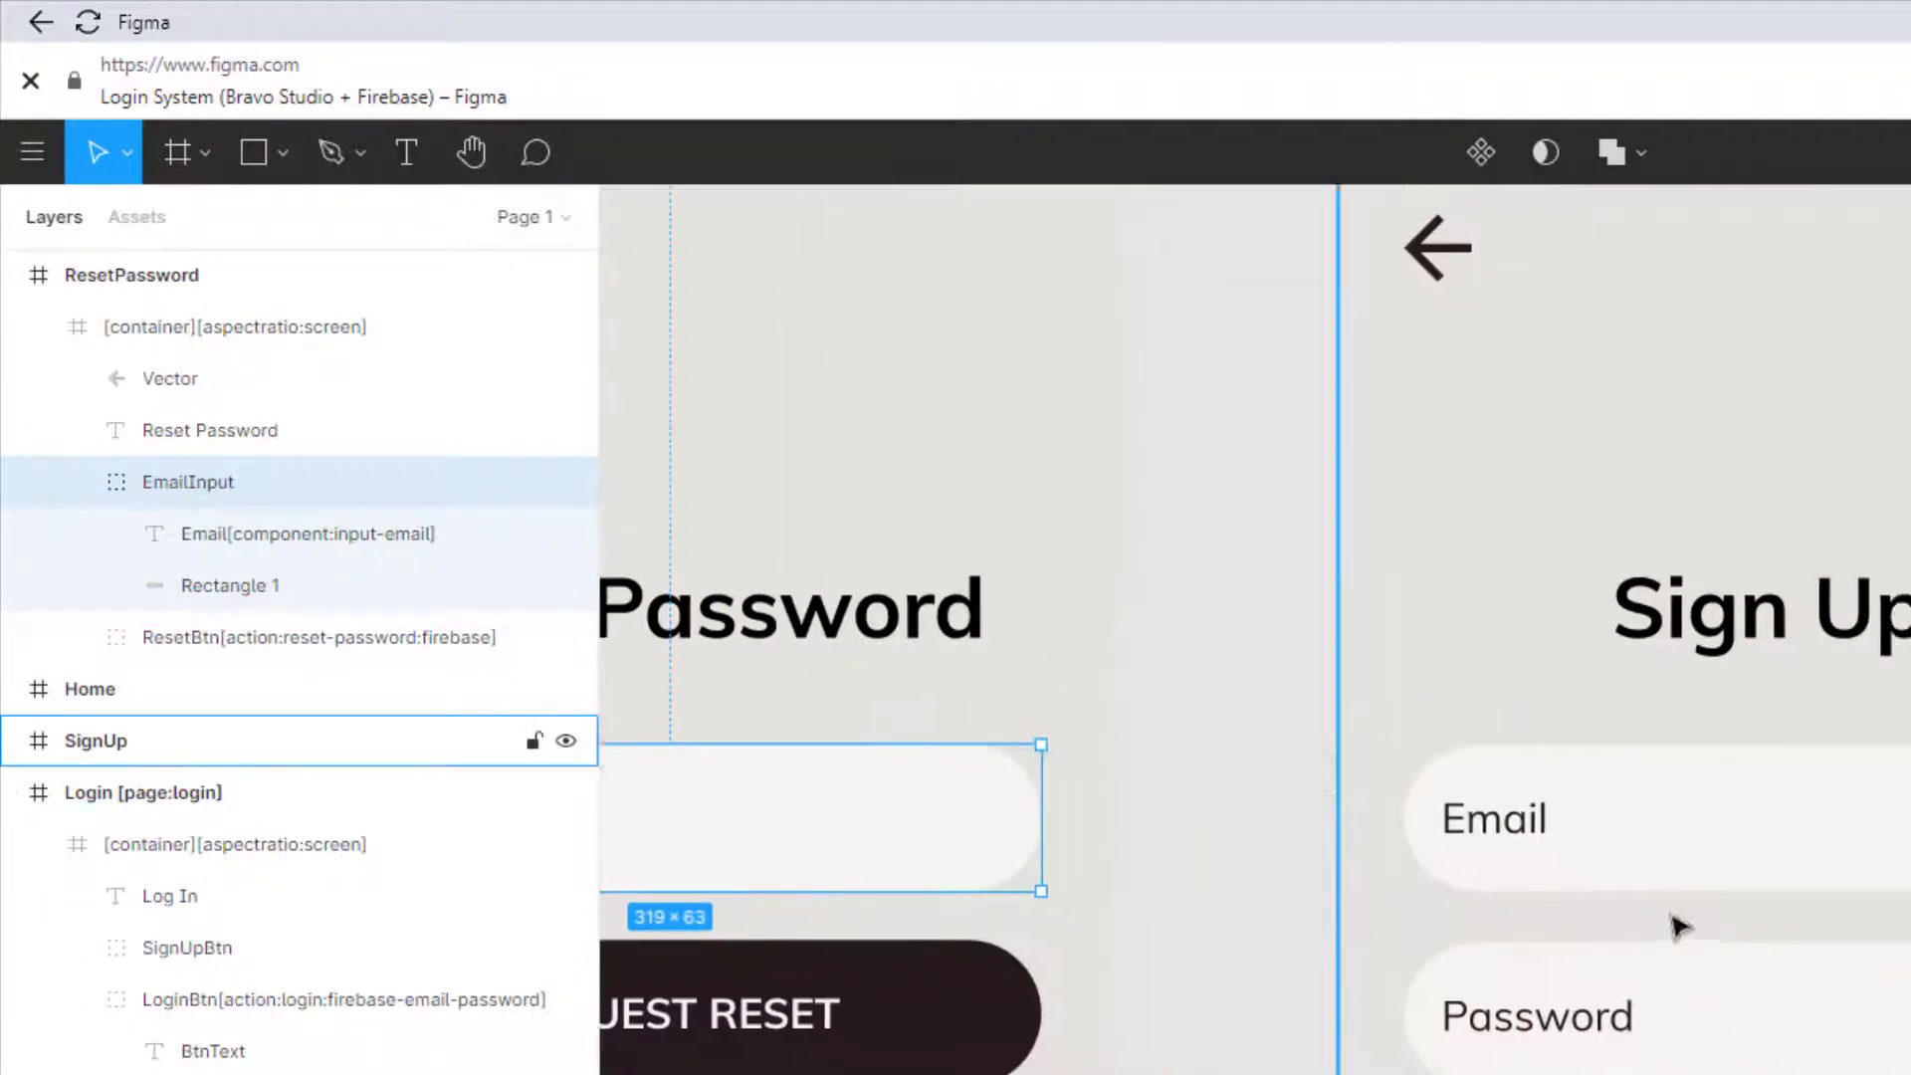
{"action": "left_click_drag", "start_coordinate": [1868, 648], "coordinate": [1825, 750]}
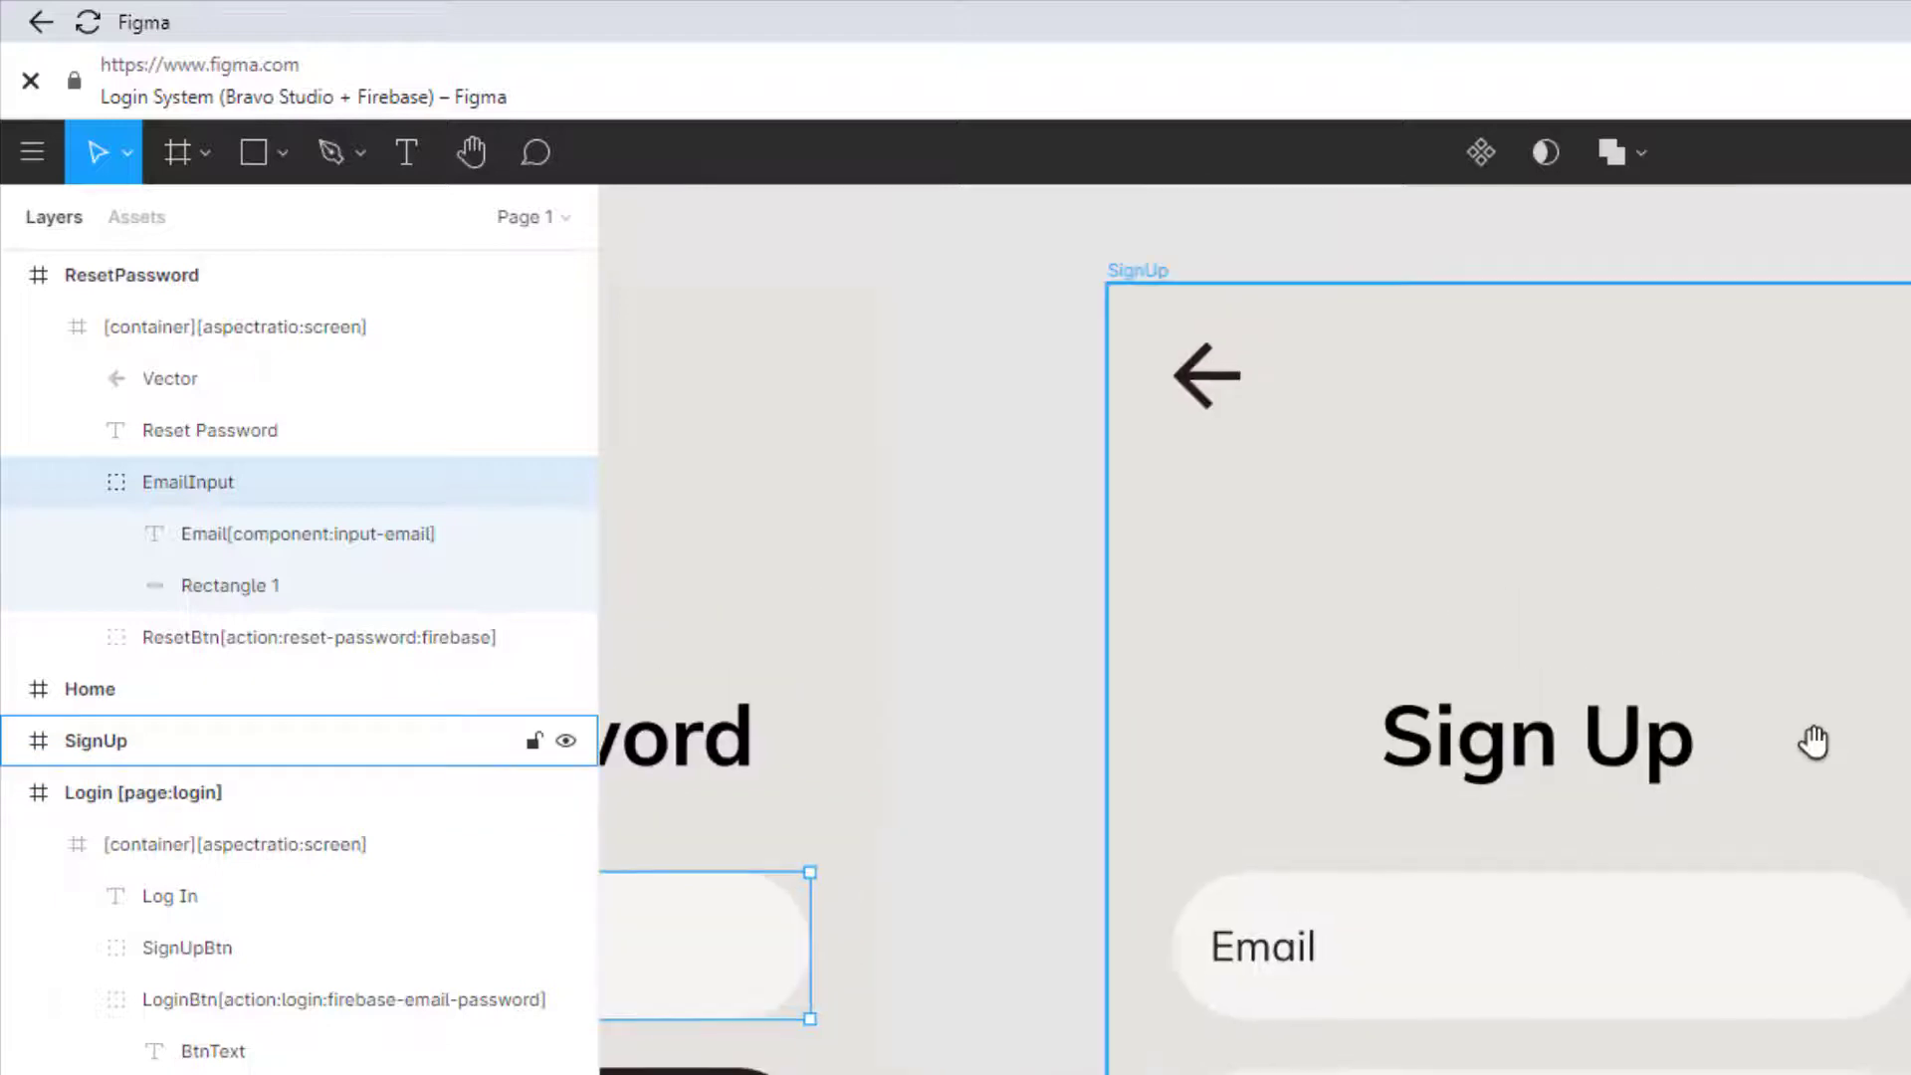
{"action": "left_click", "coordinate": [1453, 953]}
{"action": "left_click", "coordinate": [1453, 953]}
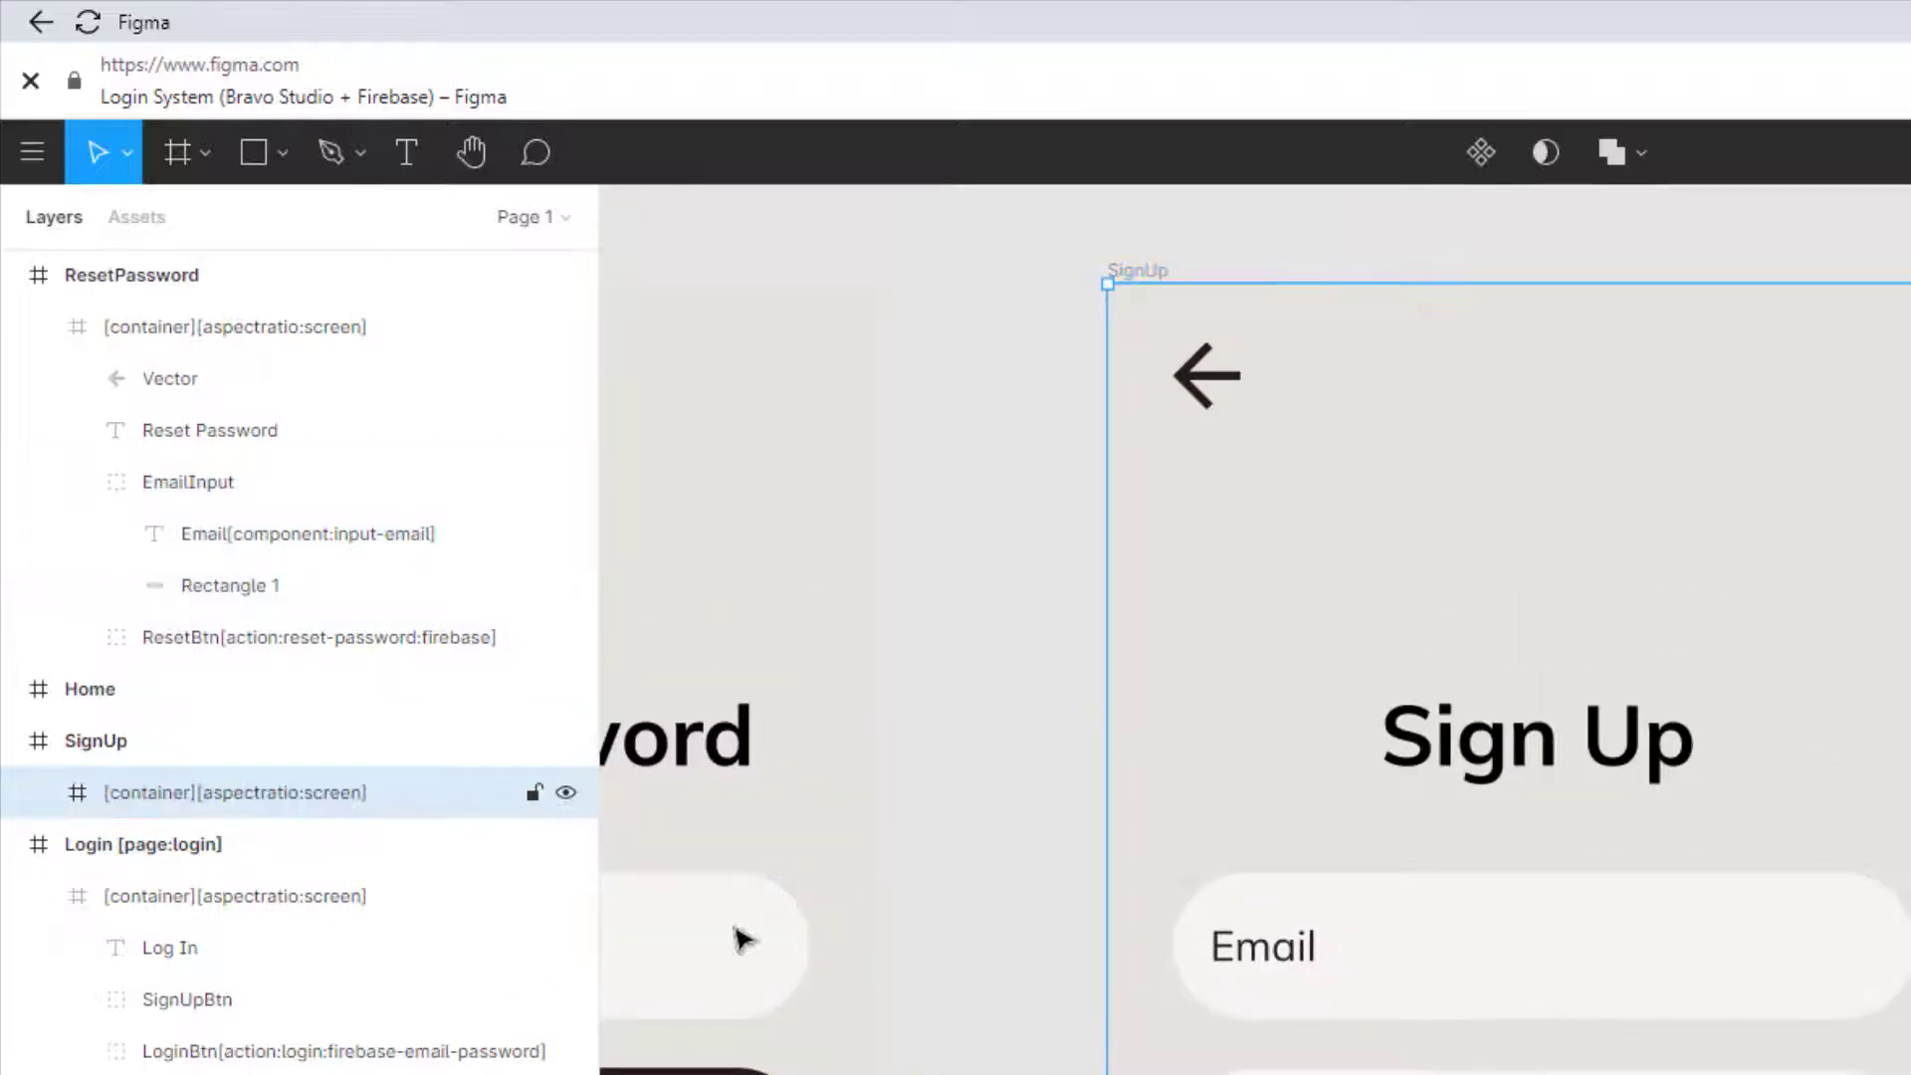
{"action": "left_click", "coordinate": [36, 793]}
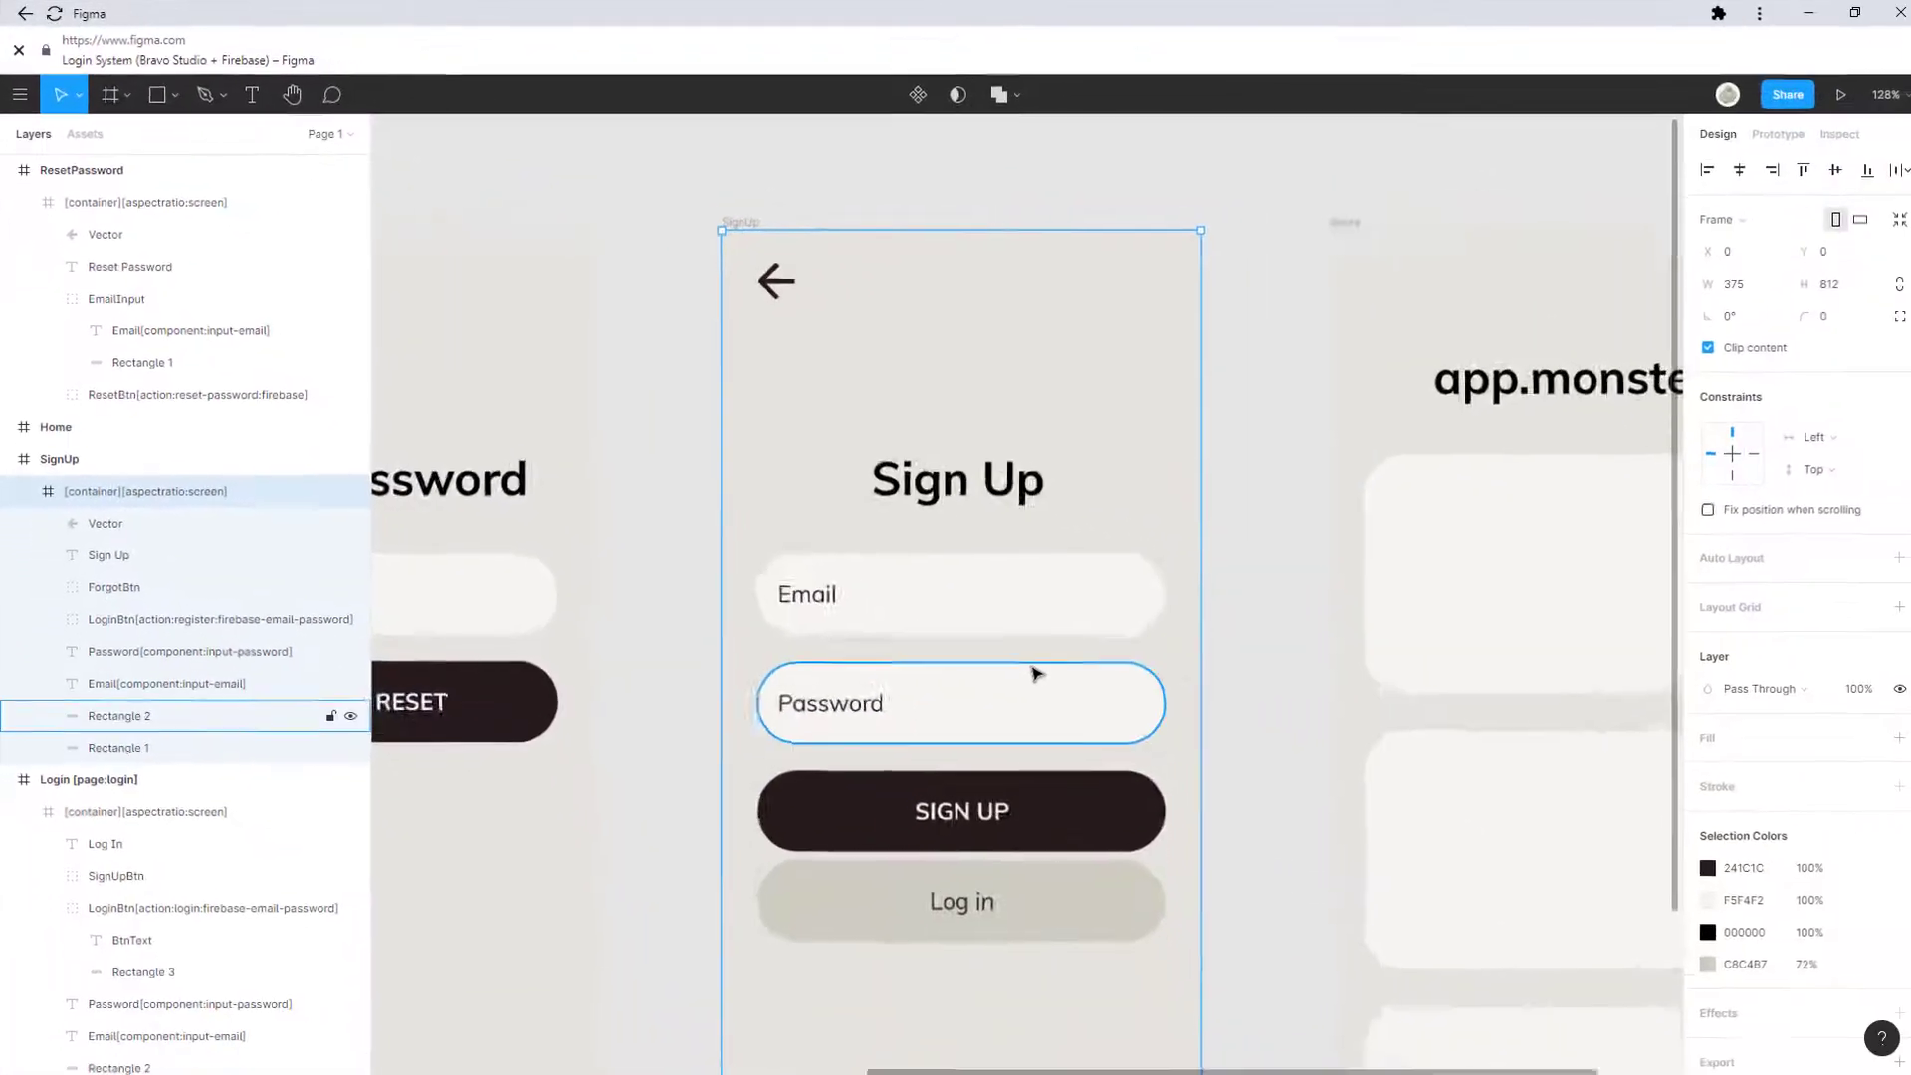
Step: Select the Home frame and its logout icon Logout[action:logout:firebase], then exit vector editing
{"action": "scroll", "coordinate": [1035, 674], "scroll_direction": "down", "scroll_amount": 3}
{"action": "scroll", "coordinate": [1280, 683], "scroll_direction": "right", "scroll_amount": 3}
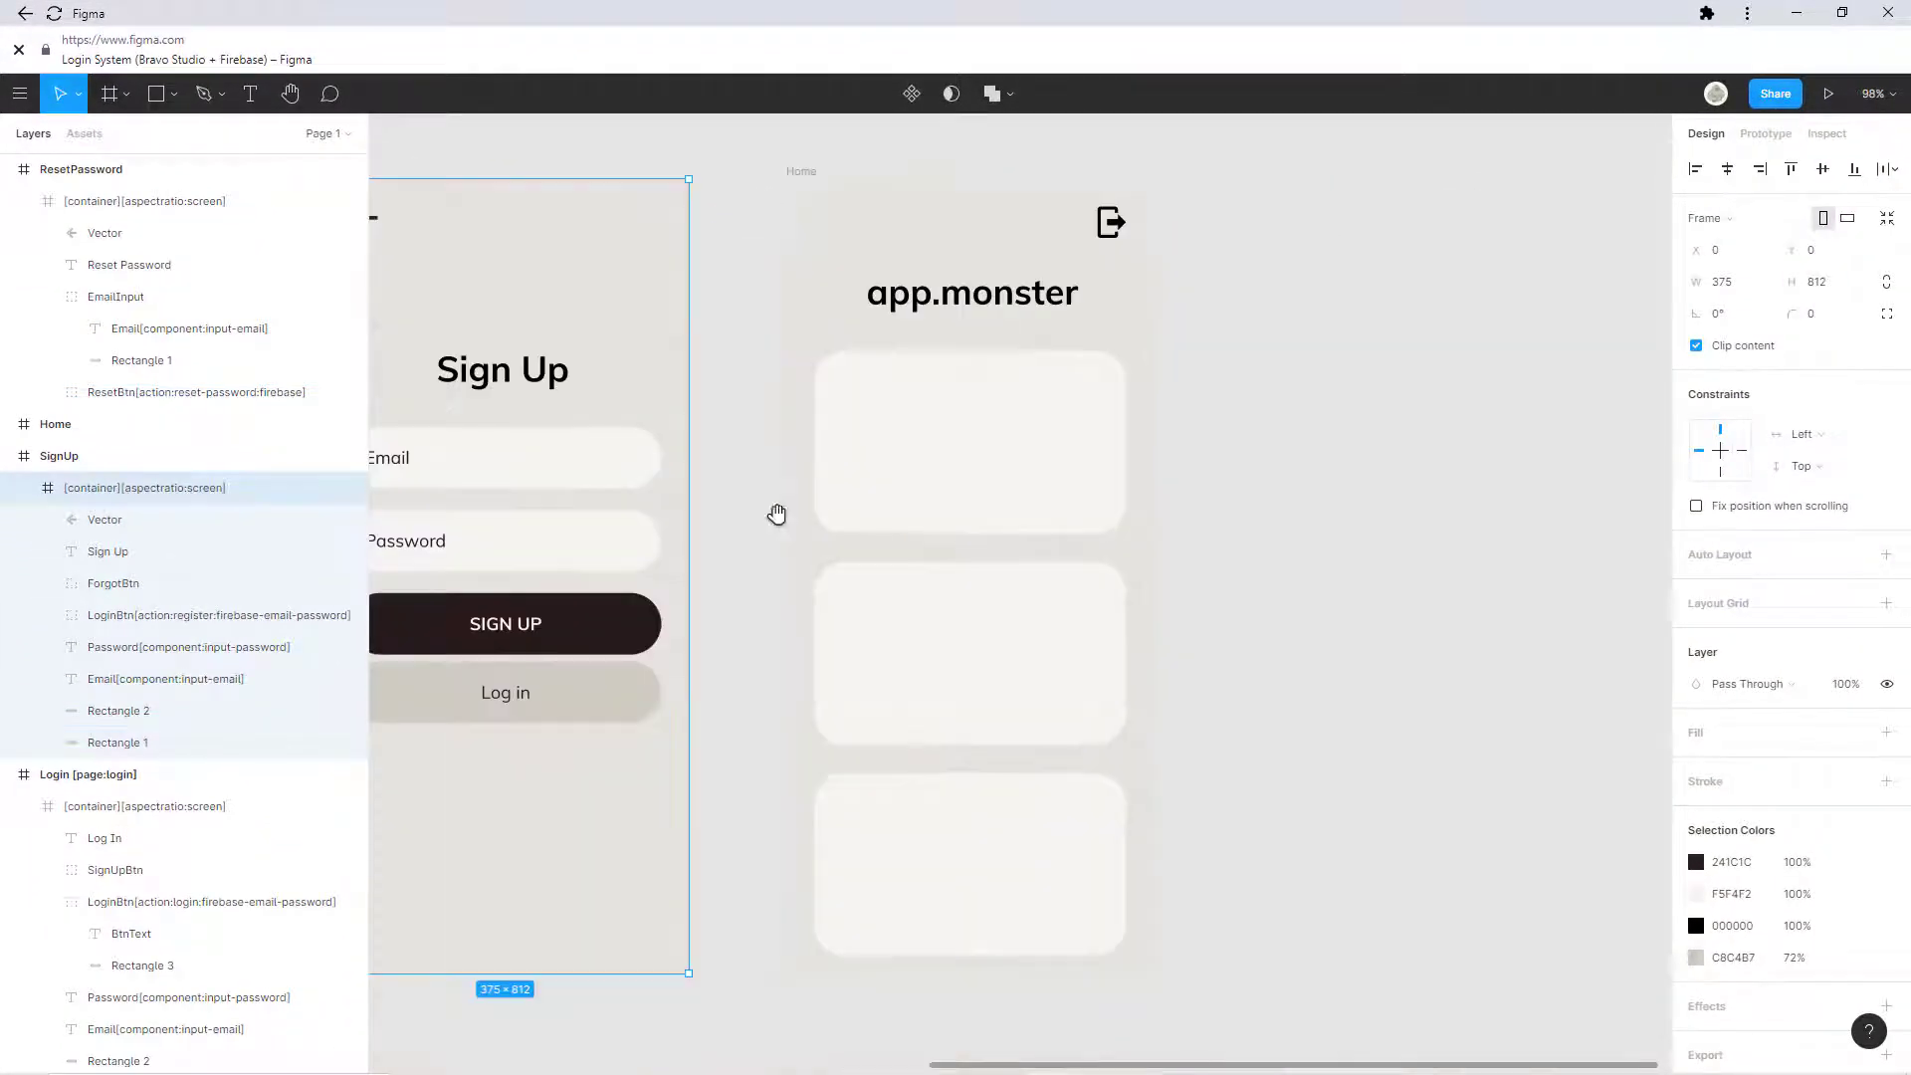
{"action": "scroll", "coordinate": [785, 520], "scroll_direction": "down", "scroll_amount": 2}
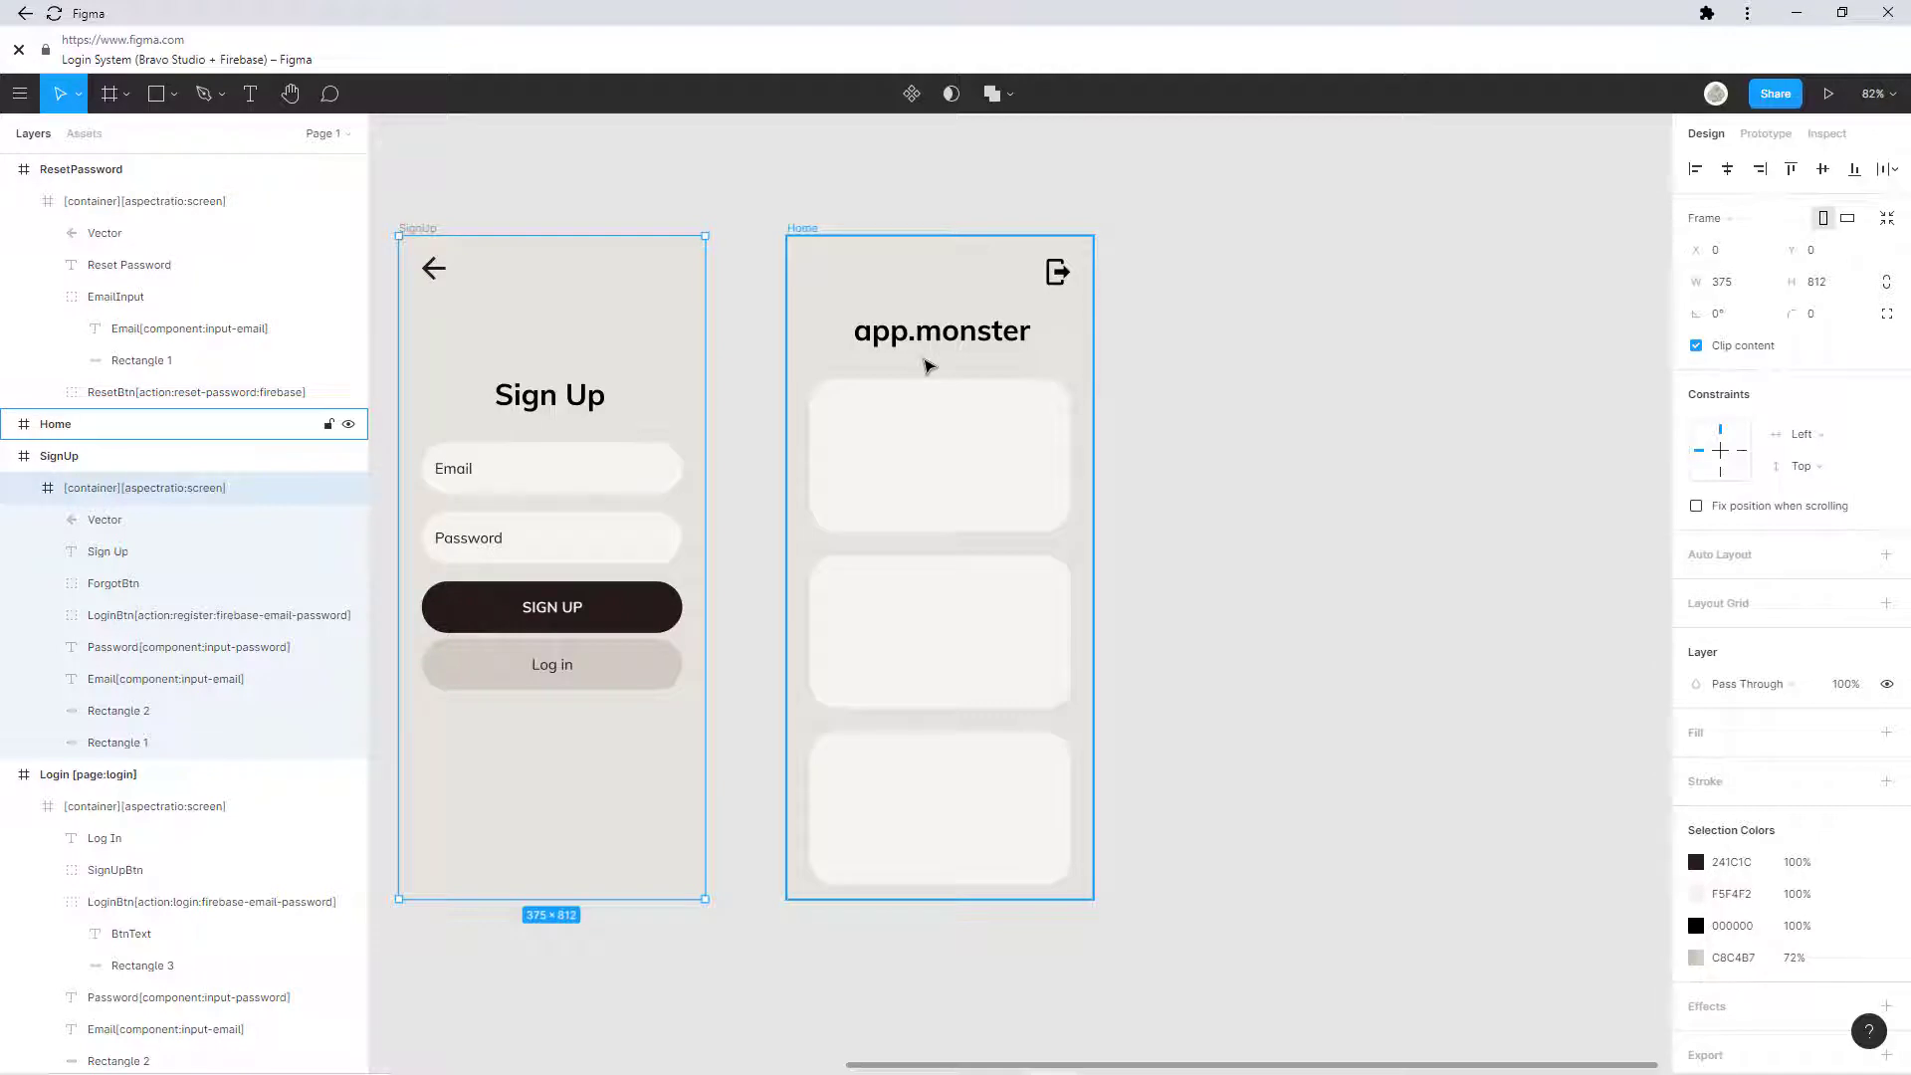
{"action": "scroll", "coordinate": [1169, 396], "scroll_direction": "left", "scroll_amount": 5}
{"action": "scroll", "coordinate": [1126, 396], "scroll_direction": "down", "scroll_amount": 2}
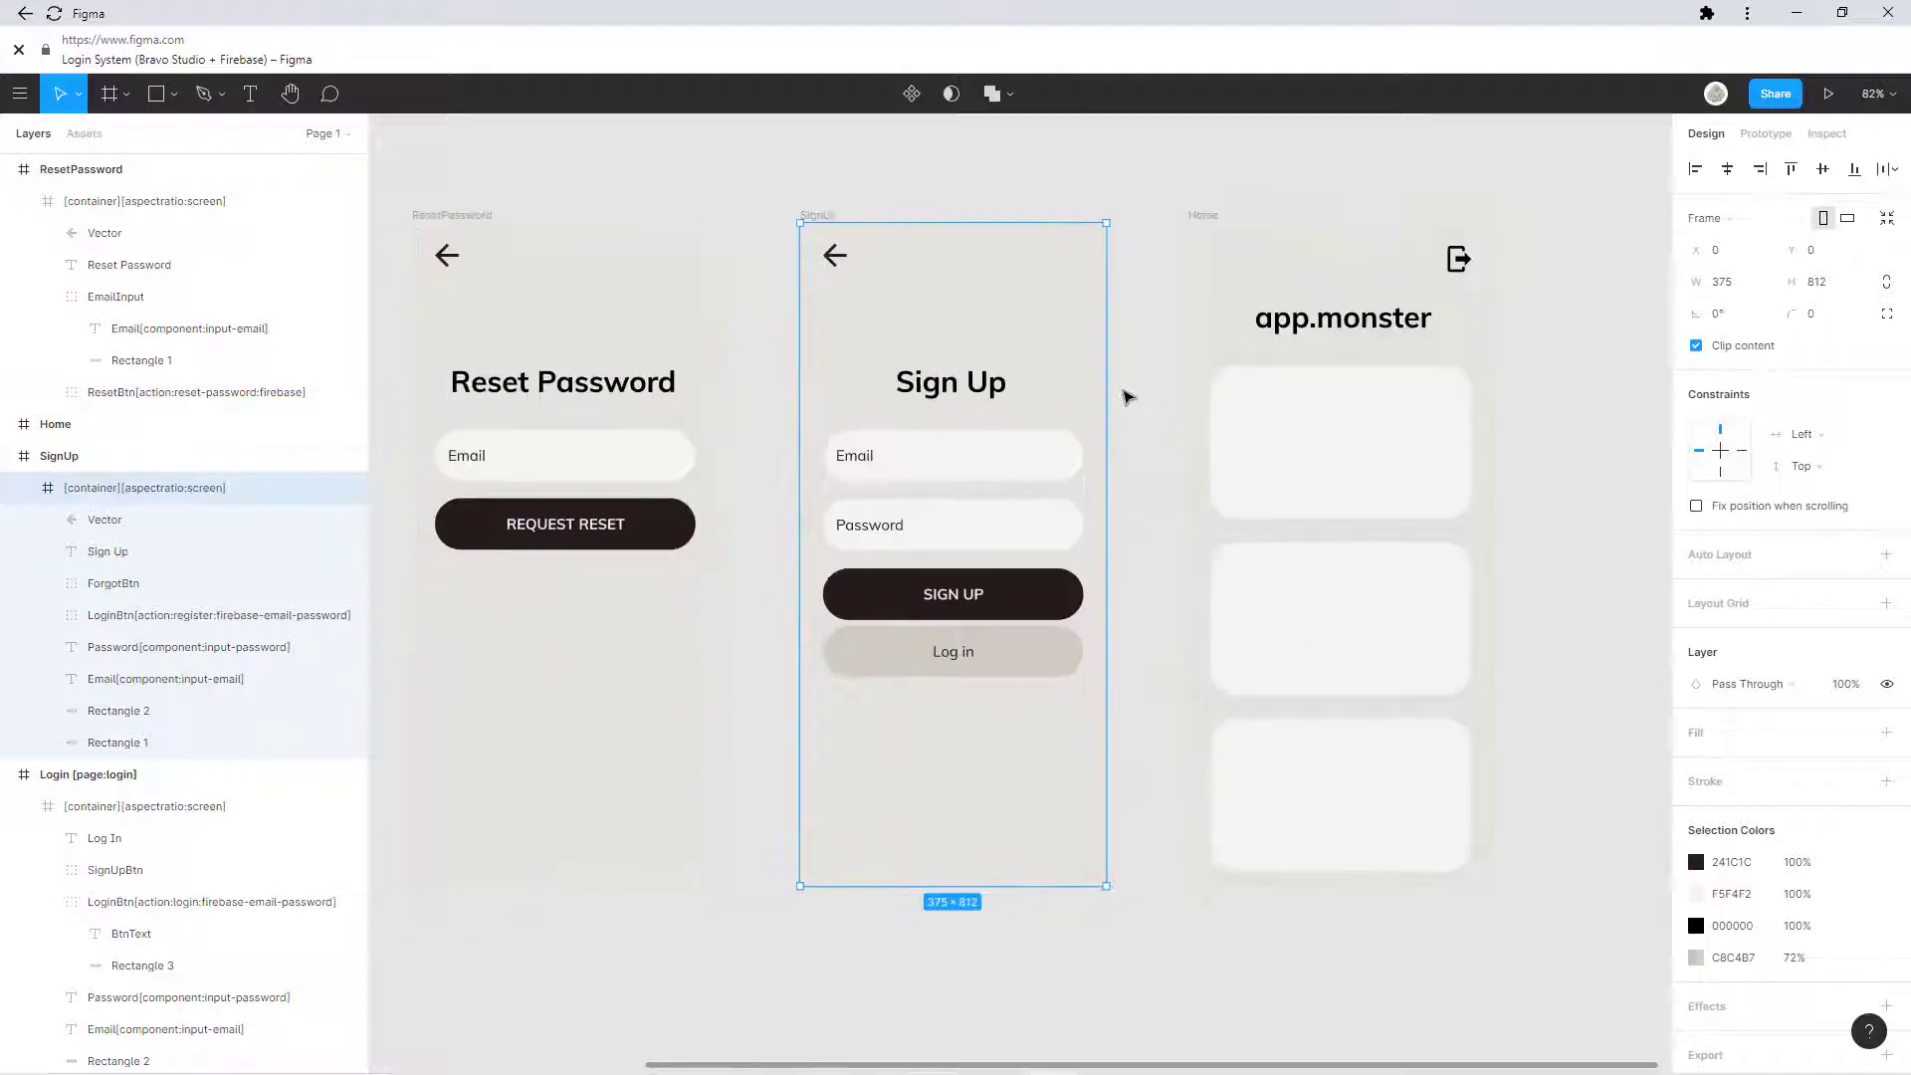
{"action": "scroll", "coordinate": [1031, 374], "scroll_direction": "up", "scroll_amount": 3}
{"action": "scroll", "coordinate": [1031, 375], "scroll_direction": "left", "scroll_amount": 3}
{"action": "scroll", "coordinate": [1080, 533], "scroll_direction": "right", "scroll_amount": 6}
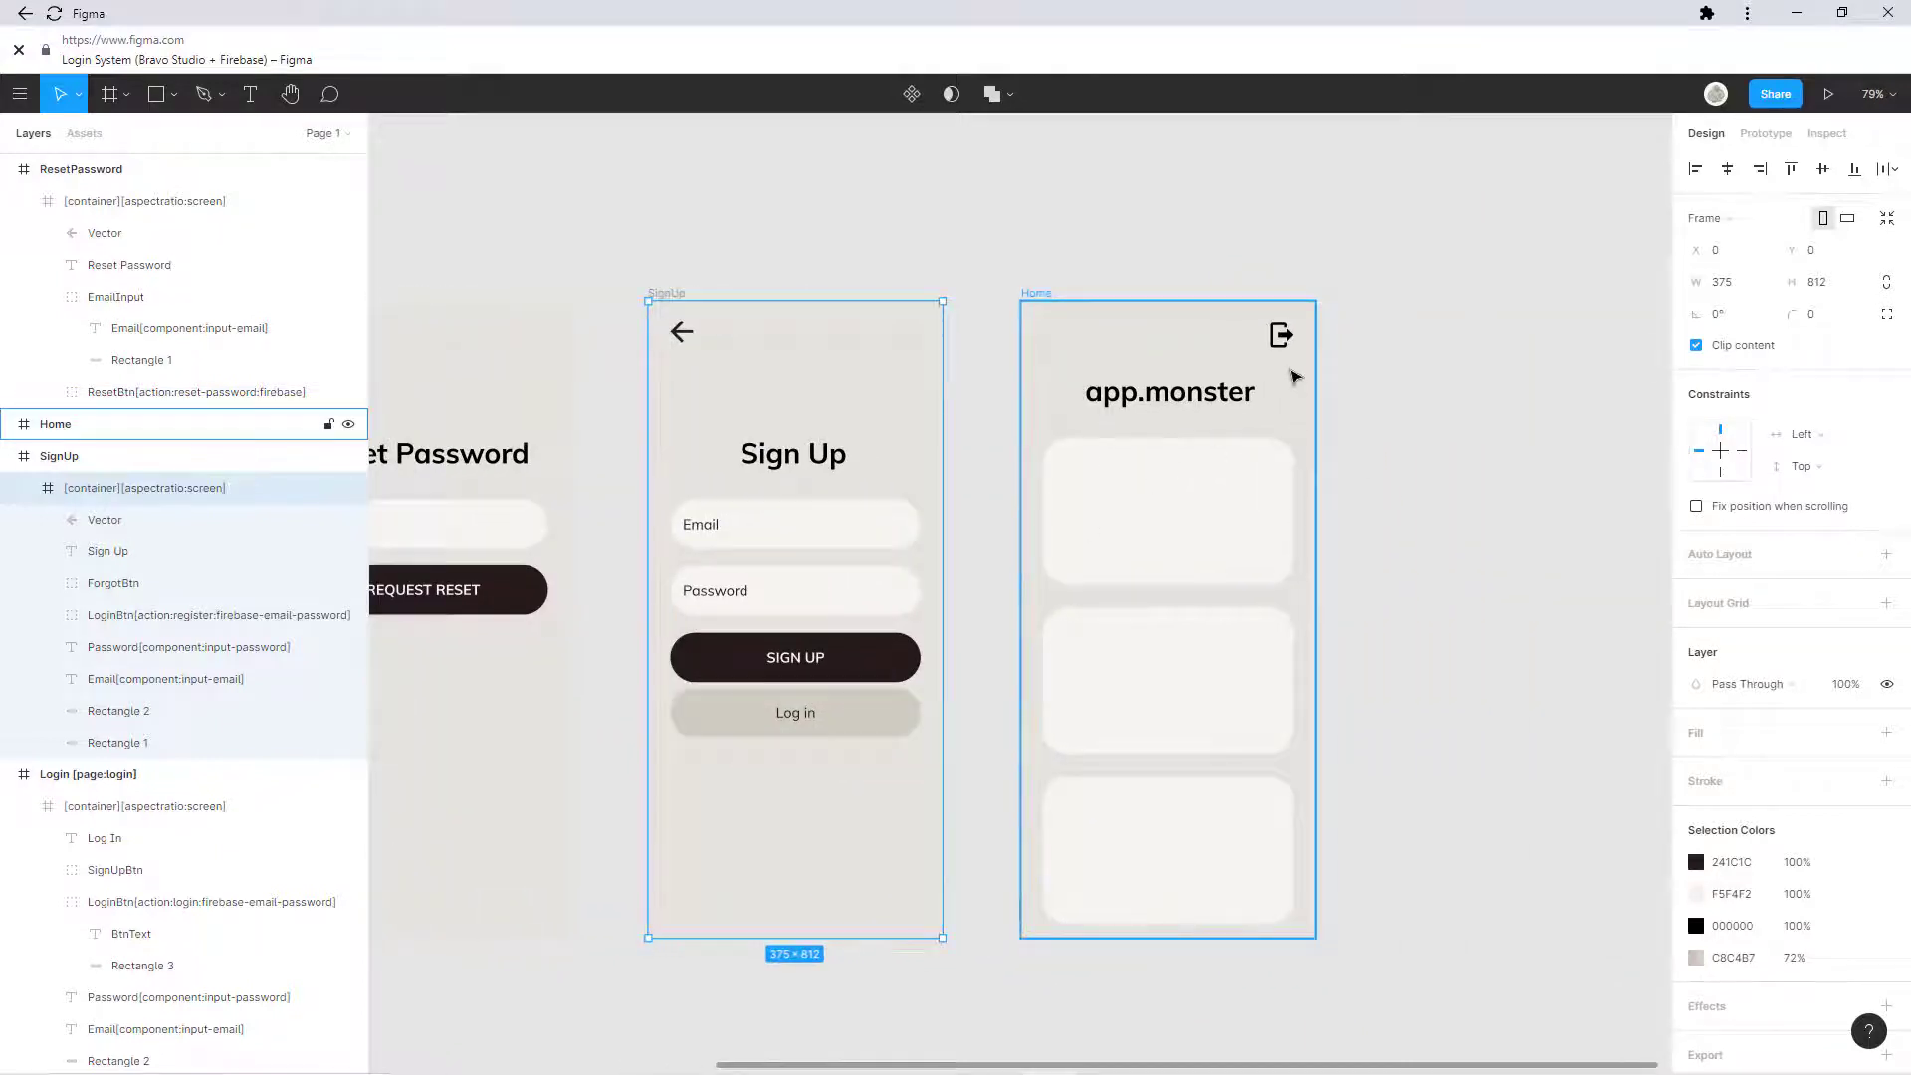
{"action": "left_click", "coordinate": [1282, 340]}
{"action": "double_click", "coordinate": [1282, 340]}
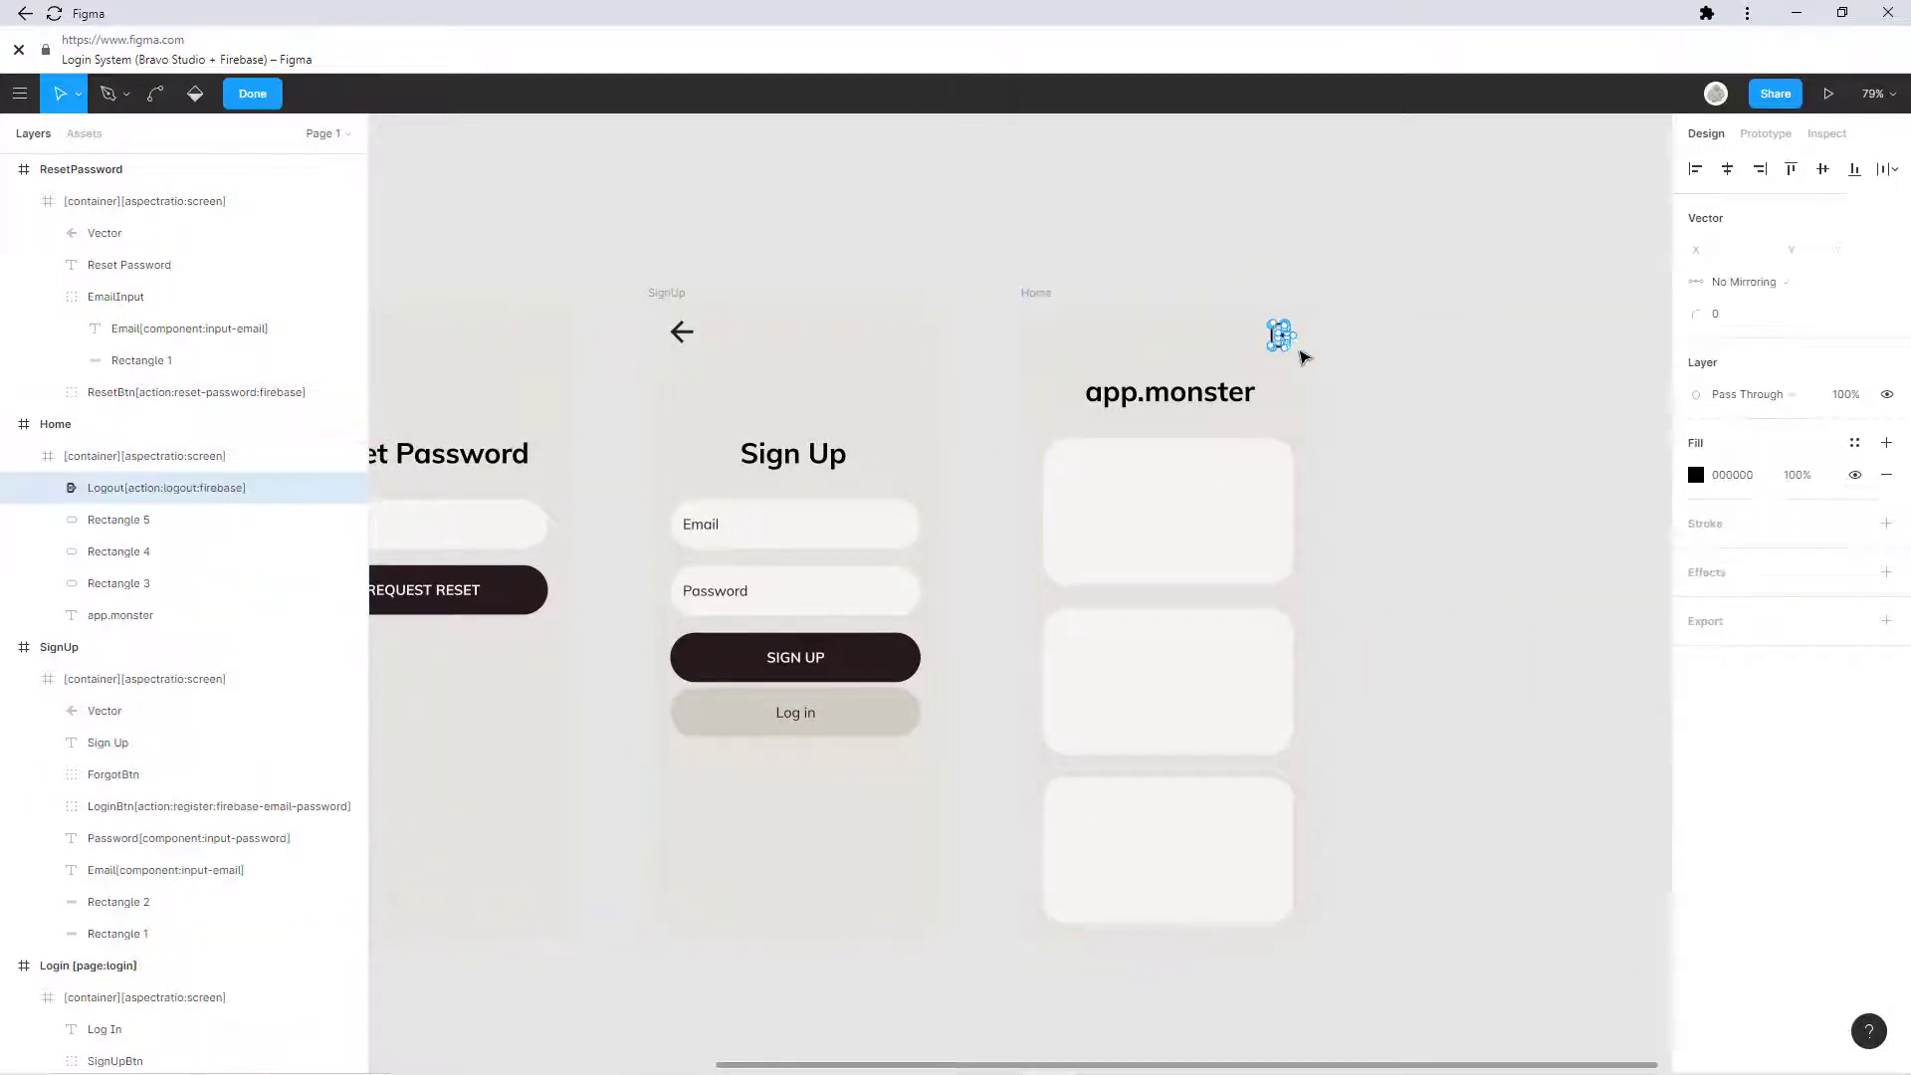
{"action": "left_click", "coordinate": [1338, 355]}
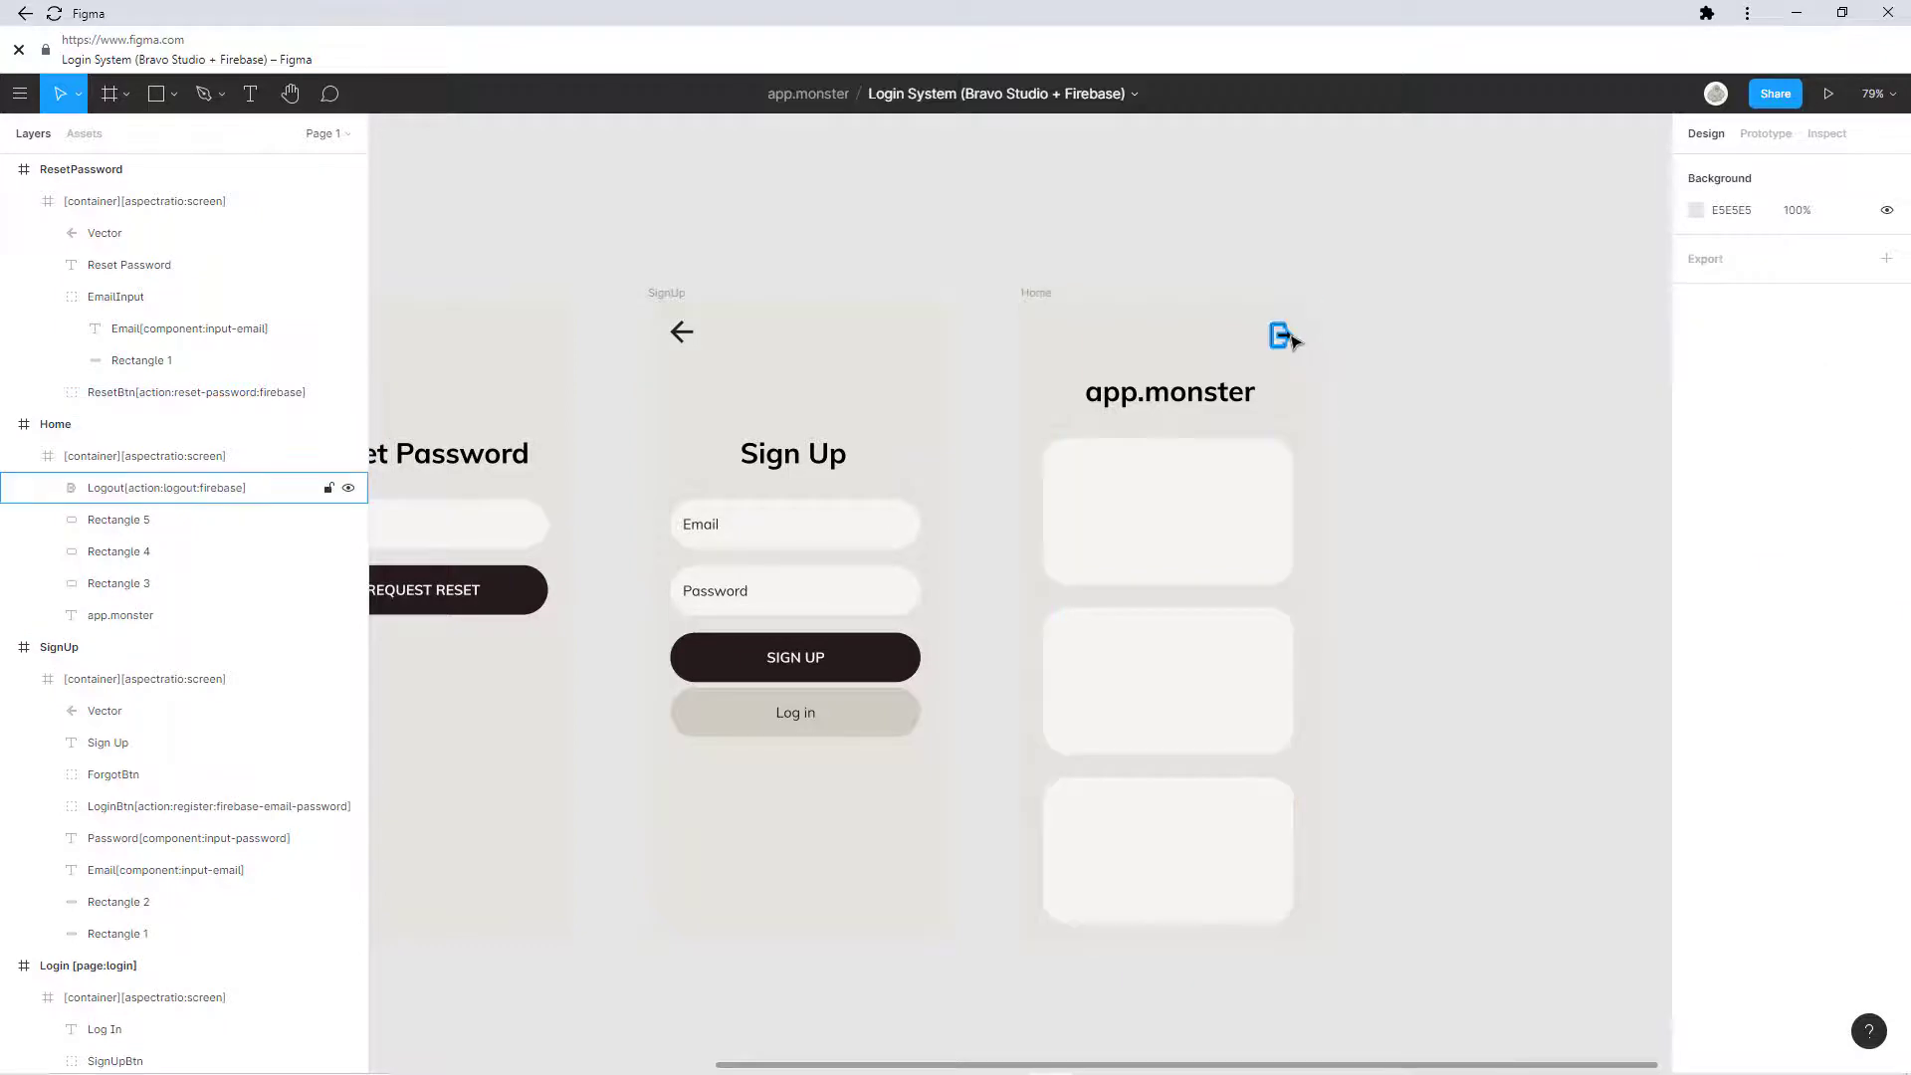
Step: Zoom in on the logout icon, then zoom out to show all four frames
{"action": "scroll", "coordinate": [1281, 354], "scroll_direction": "up", "scroll_amount": 5}
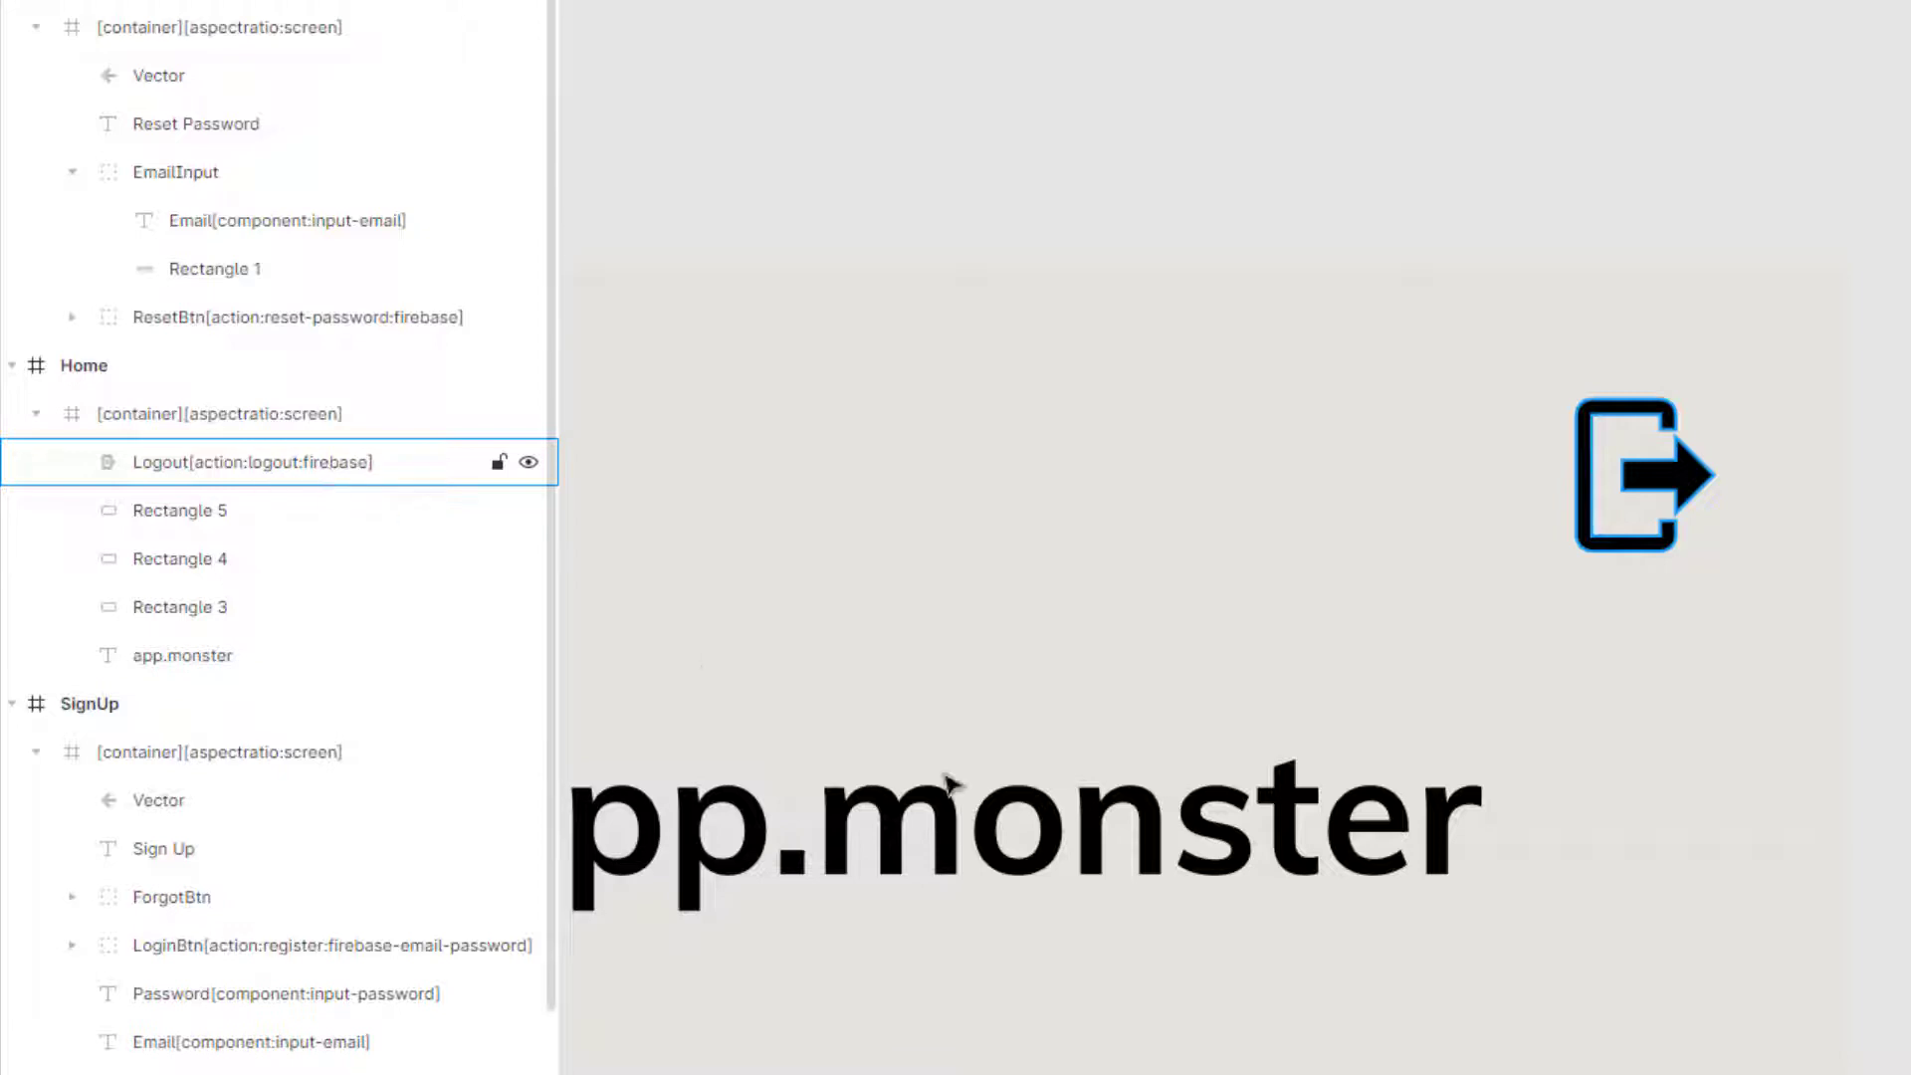
{"action": "scroll", "coordinate": [1143, 683], "scroll_direction": "down", "scroll_amount": 5}
{"action": "scroll", "coordinate": [1140, 495], "scroll_direction": "down", "scroll_amount": 5}
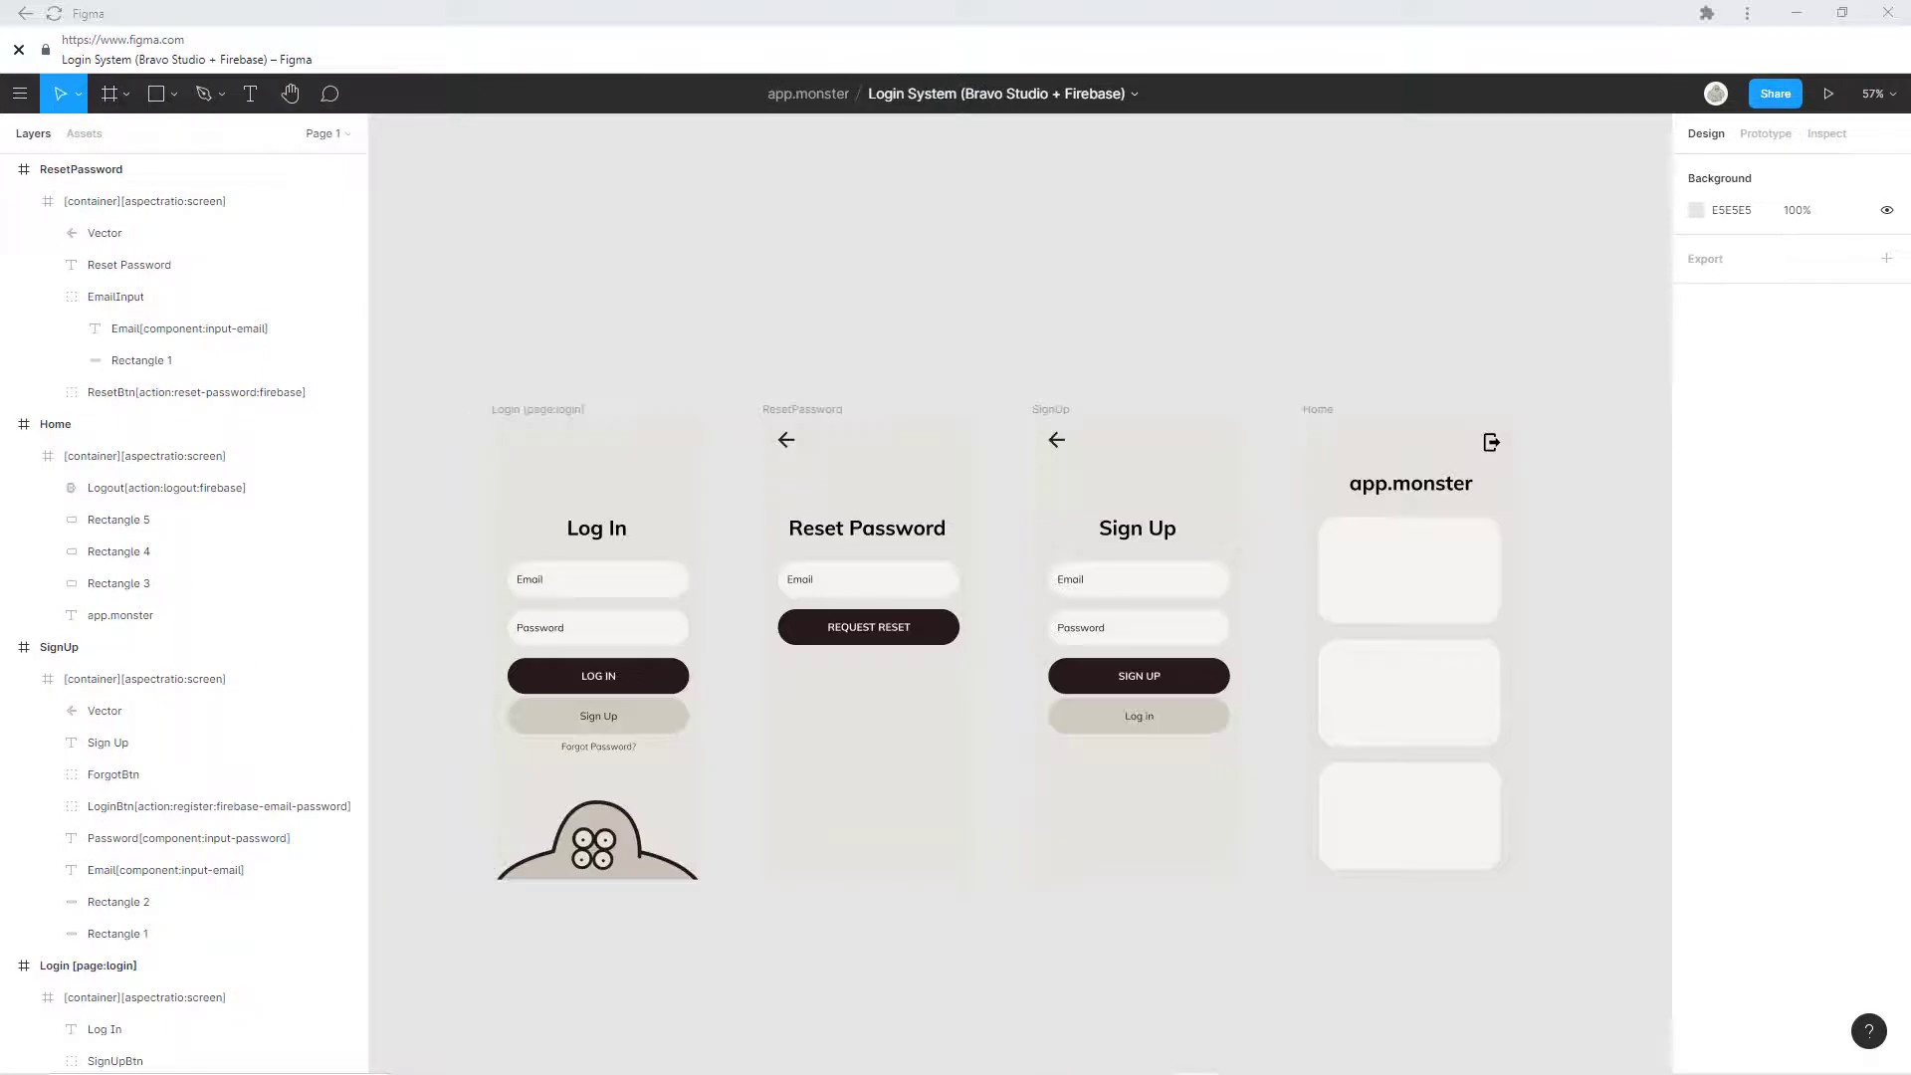
{"action": "left_click", "coordinate": [1763, 133]}
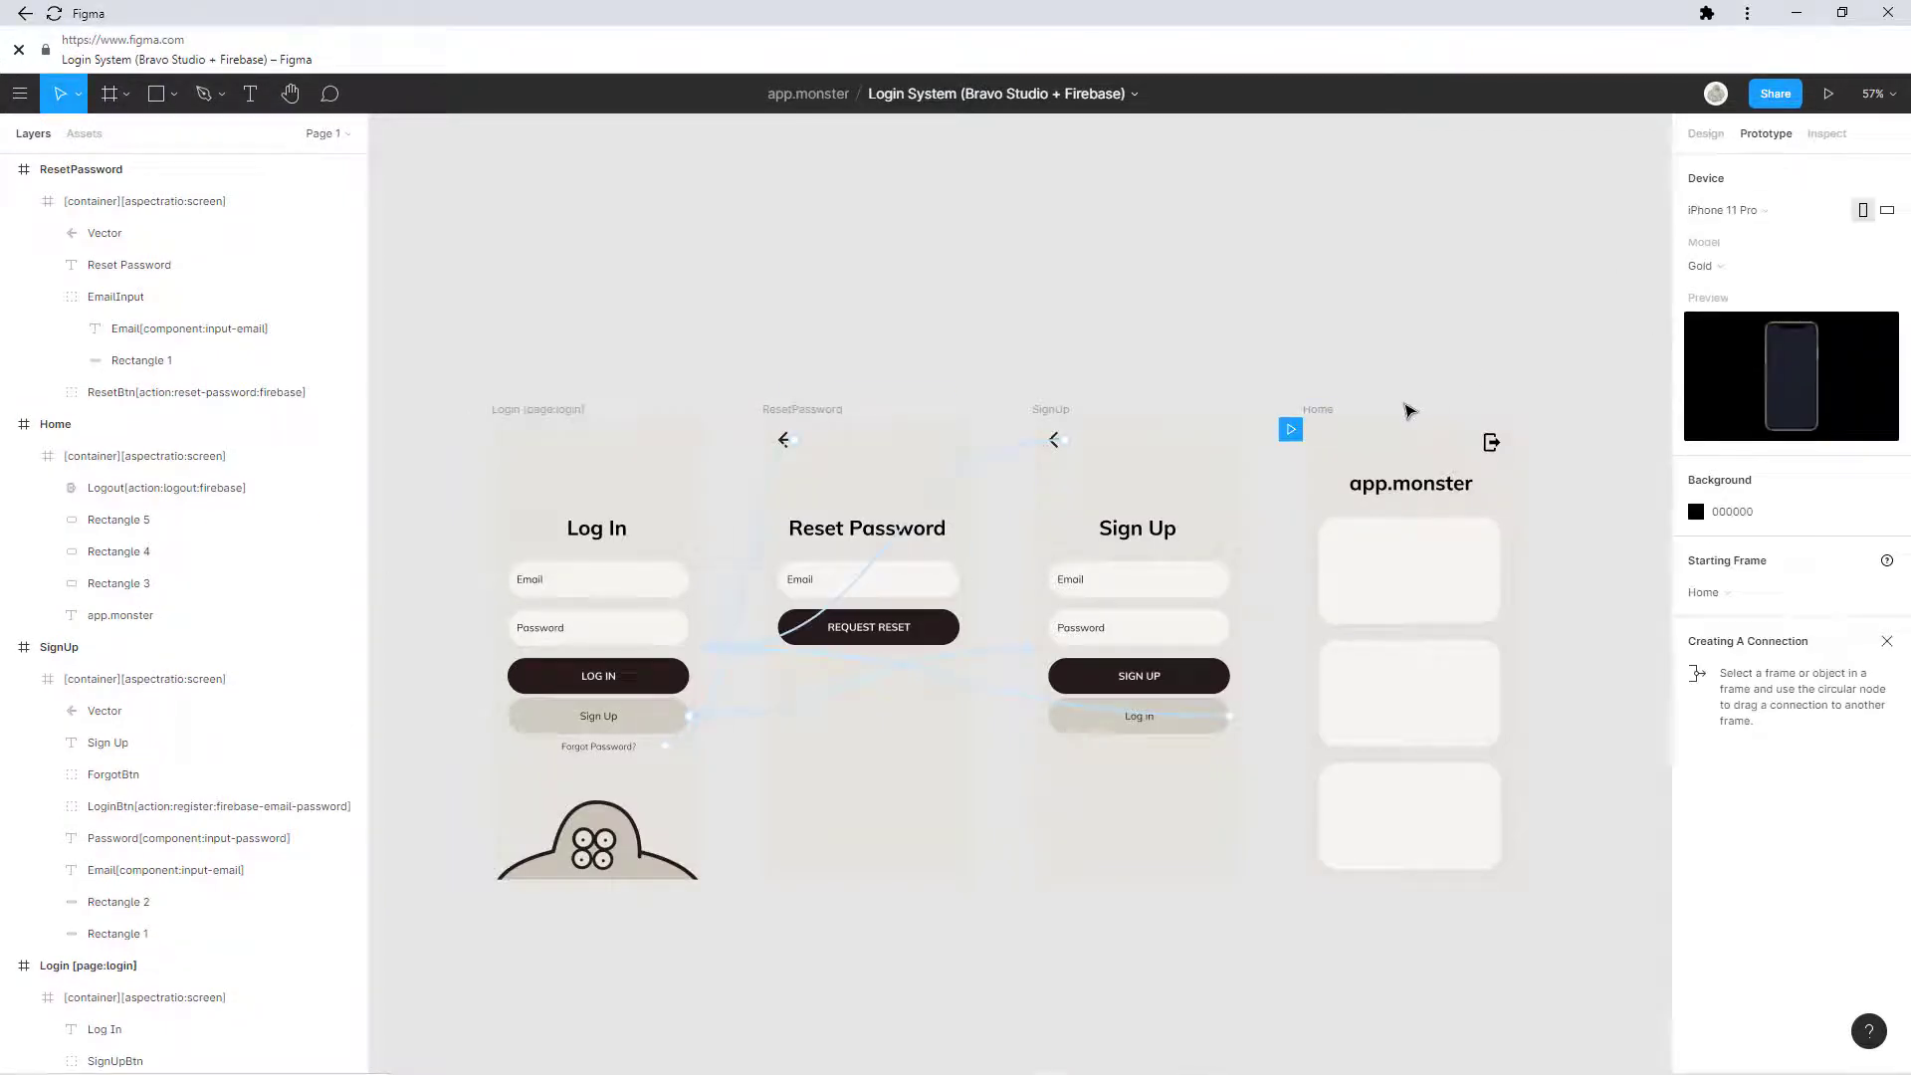
{"action": "left_click", "coordinate": [1291, 431]}
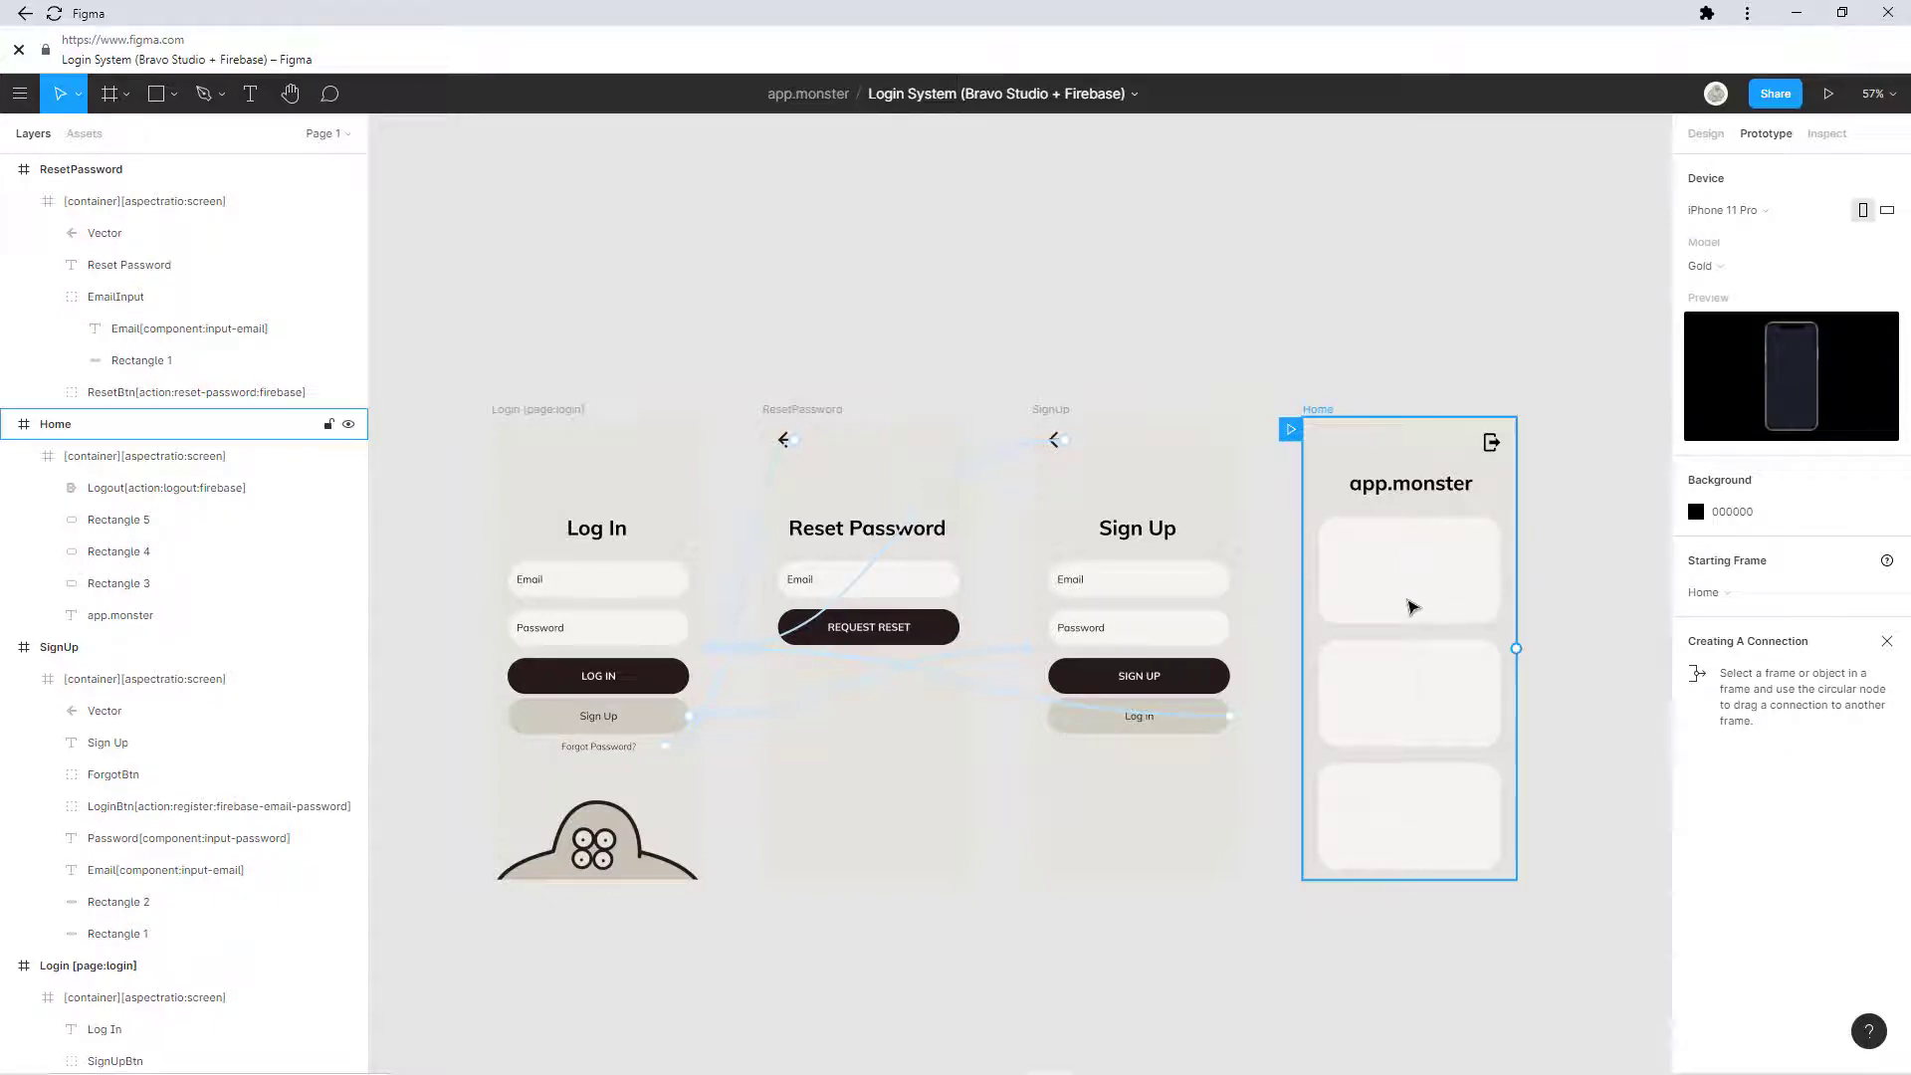
{"action": "key", "text": "Escape"}
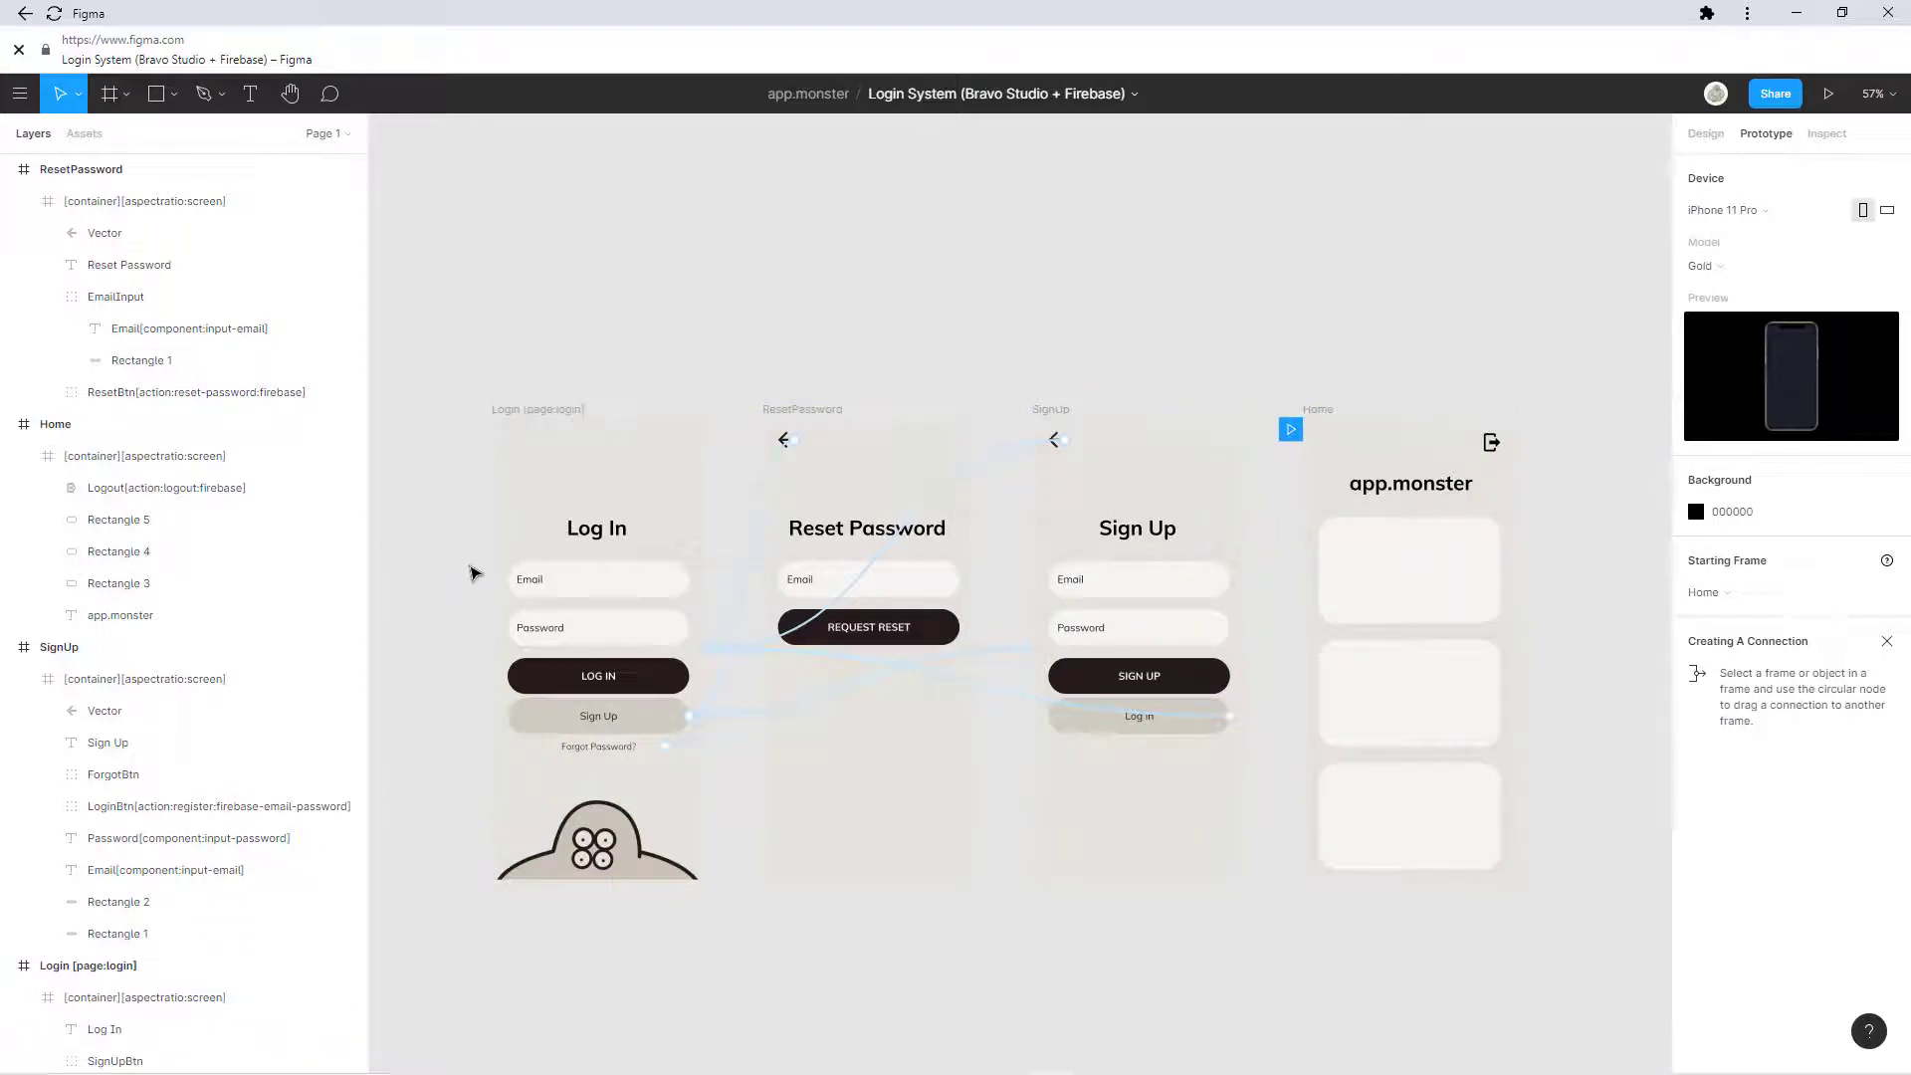
{"action": "left_click", "coordinate": [1397, 439]}
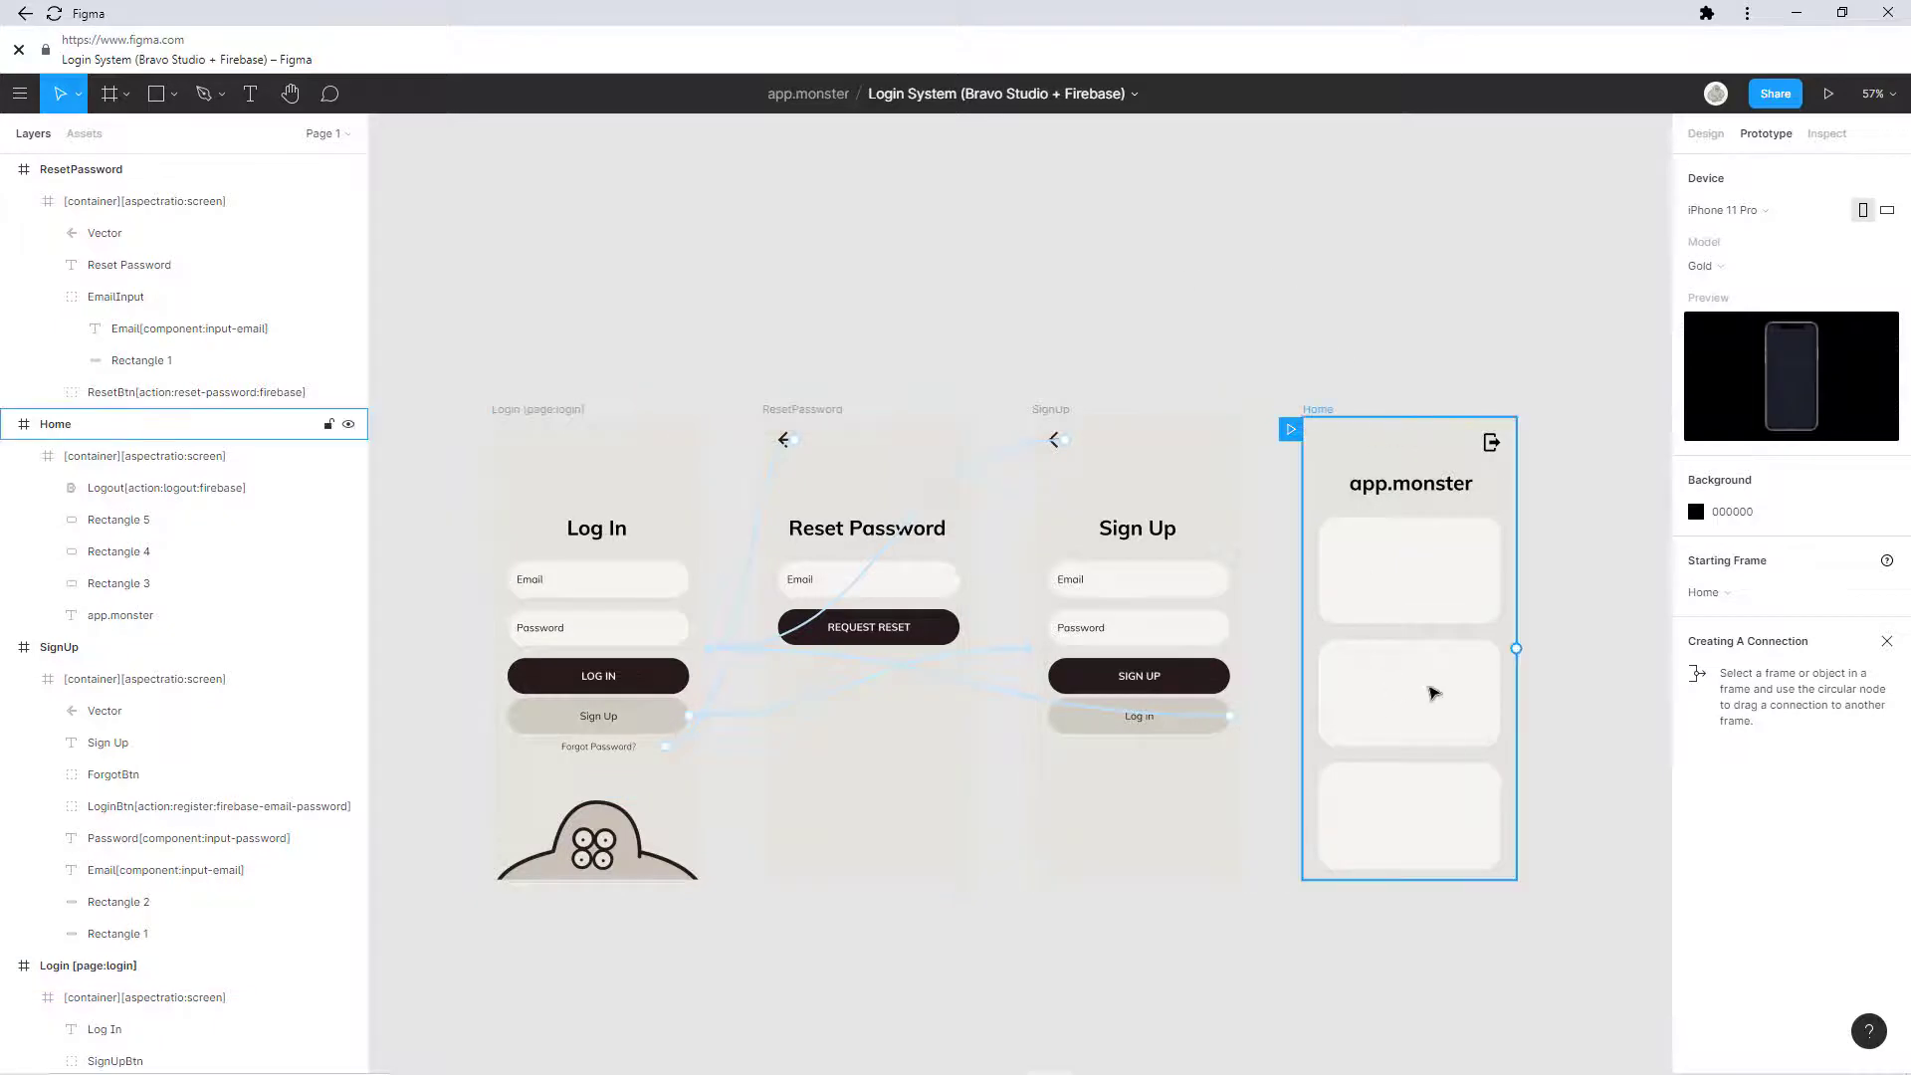
{"action": "left_click", "coordinate": [618, 529]}
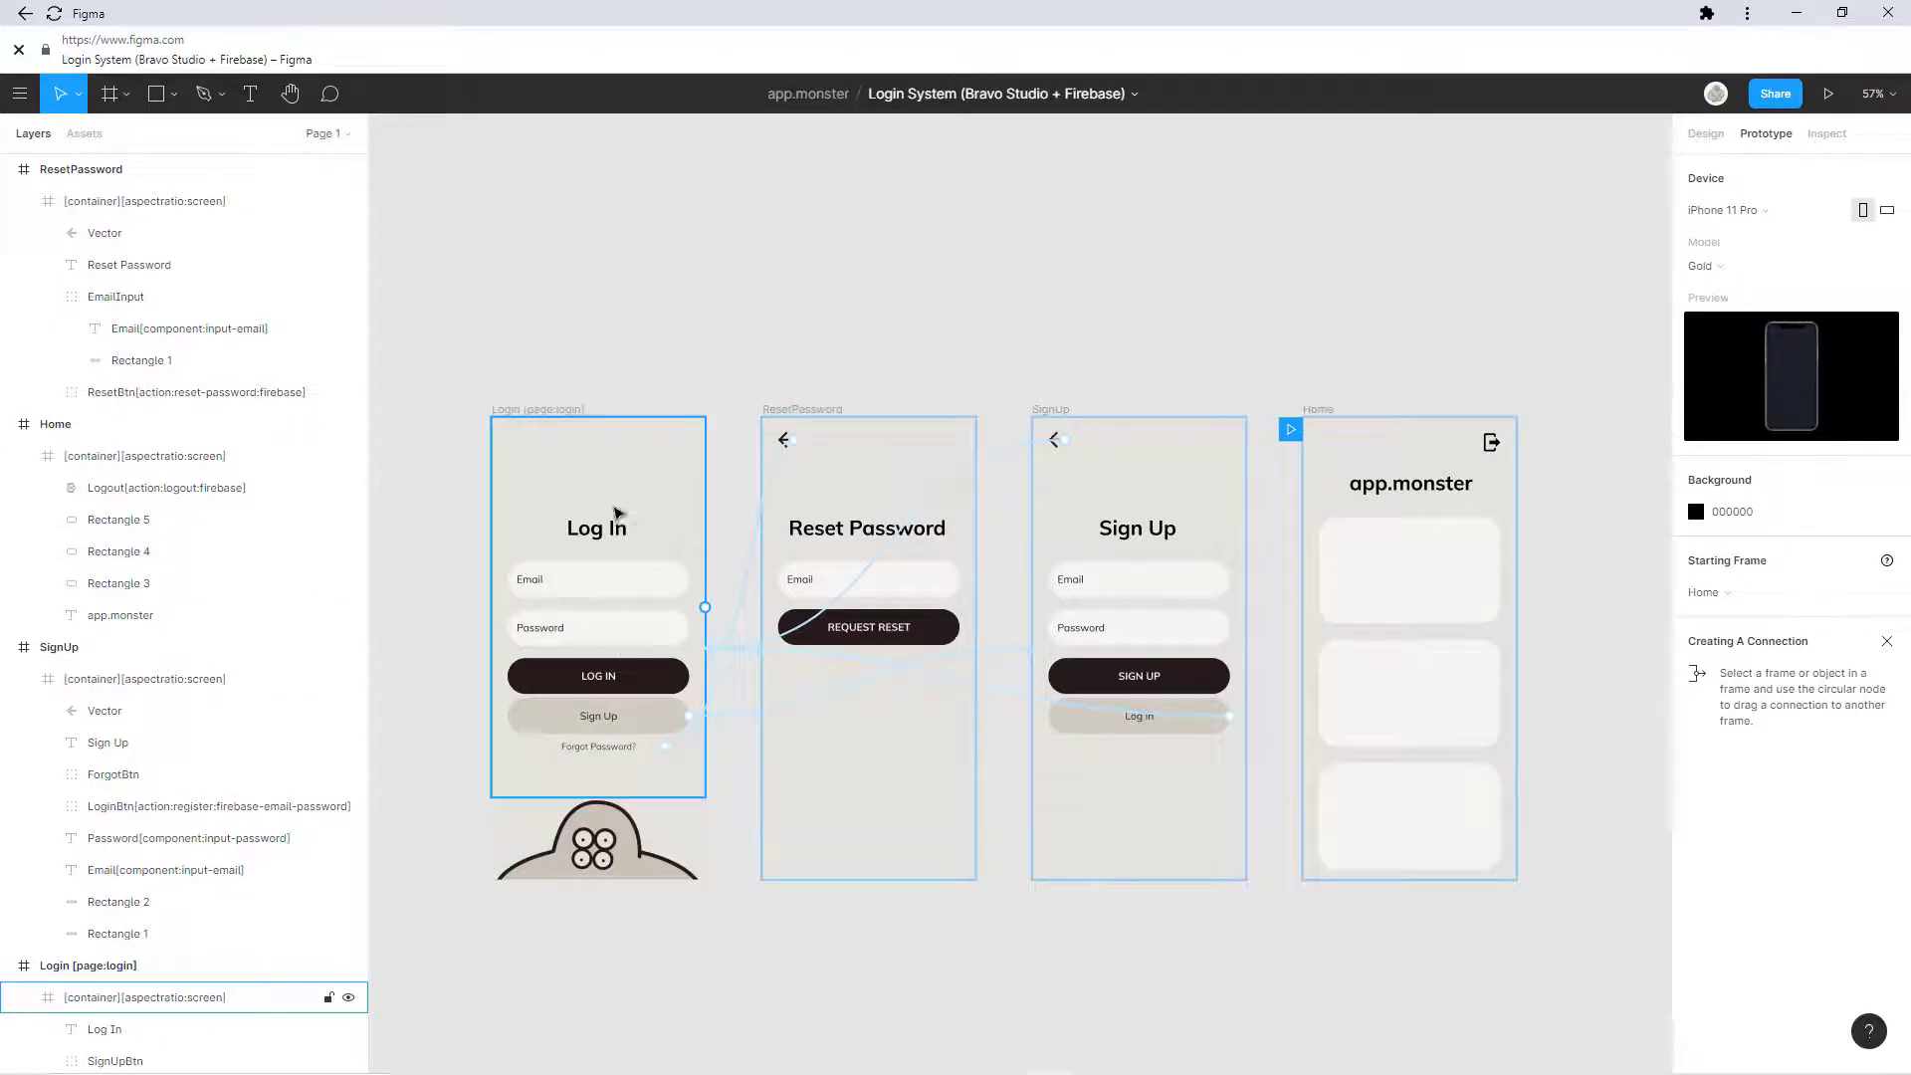
{"action": "left_click", "coordinate": [1612, 437]}
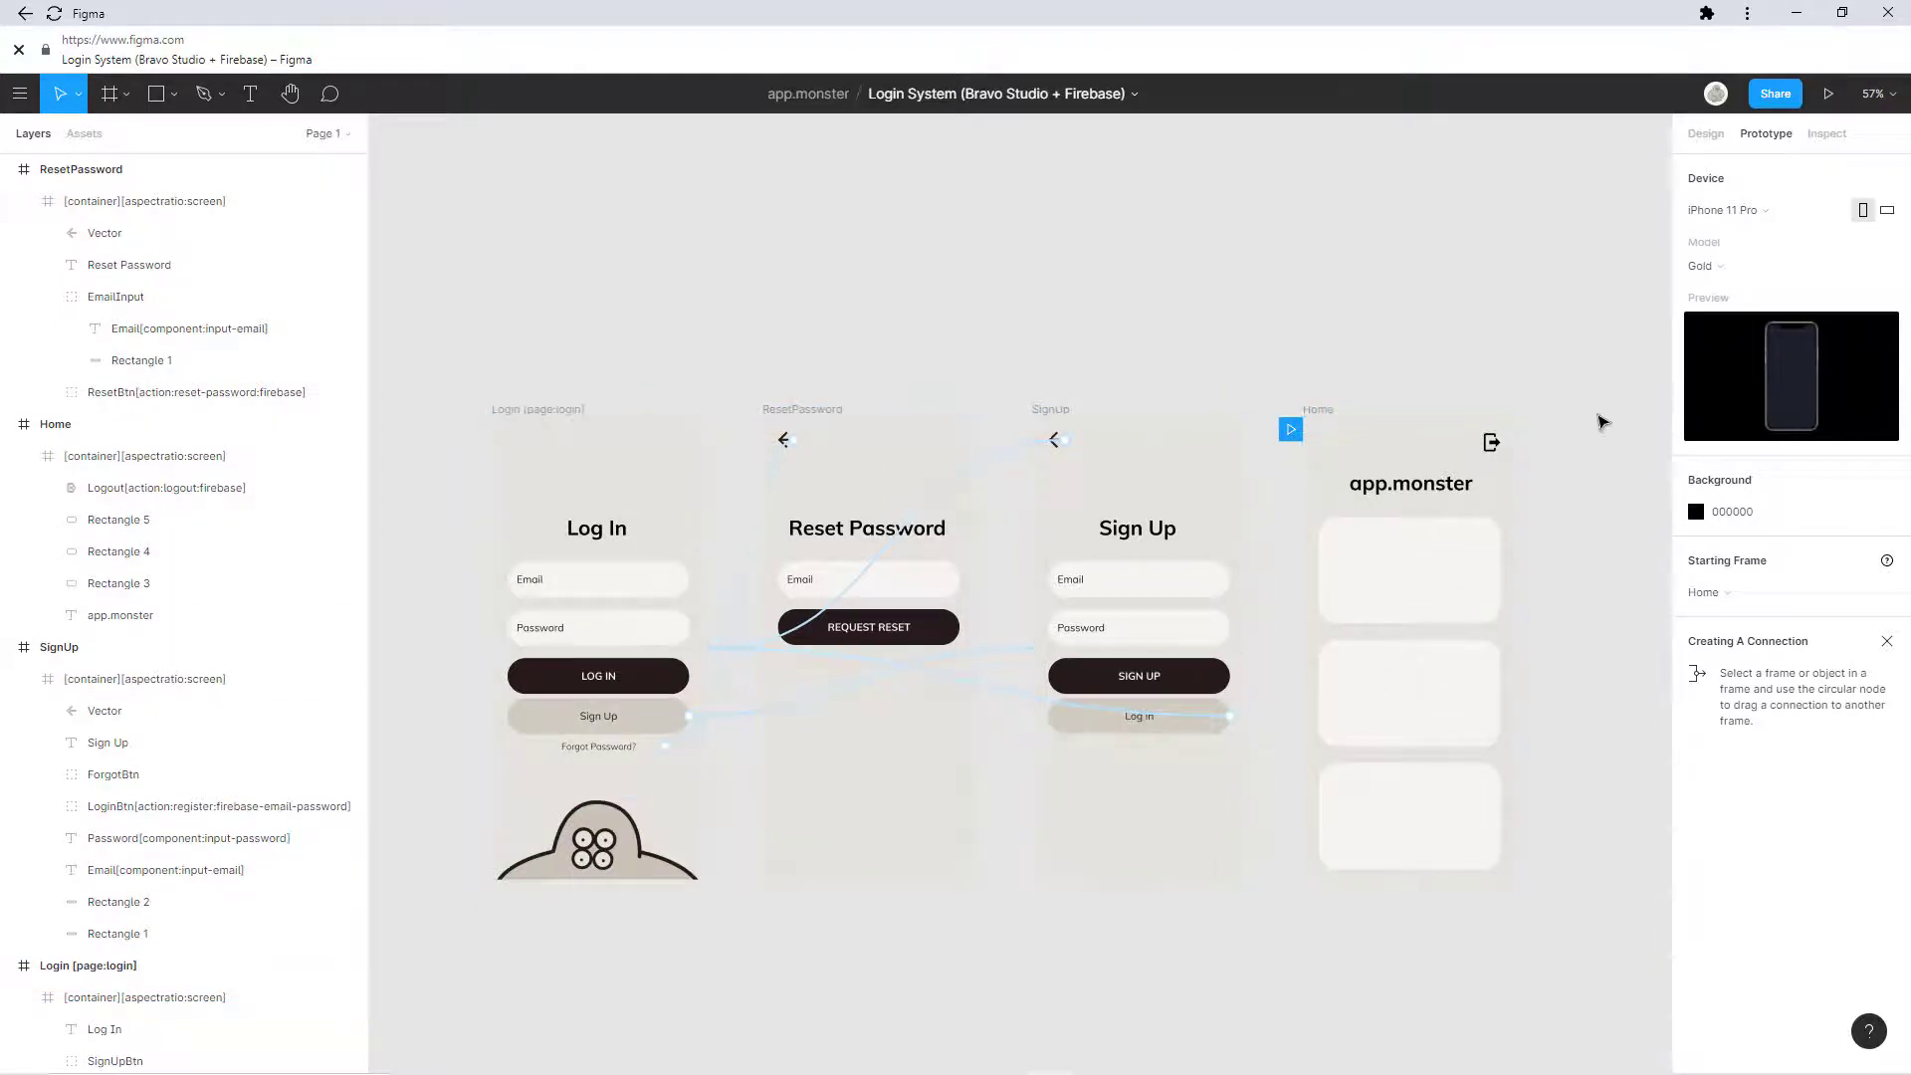
{"action": "left_click", "coordinate": [697, 717]}
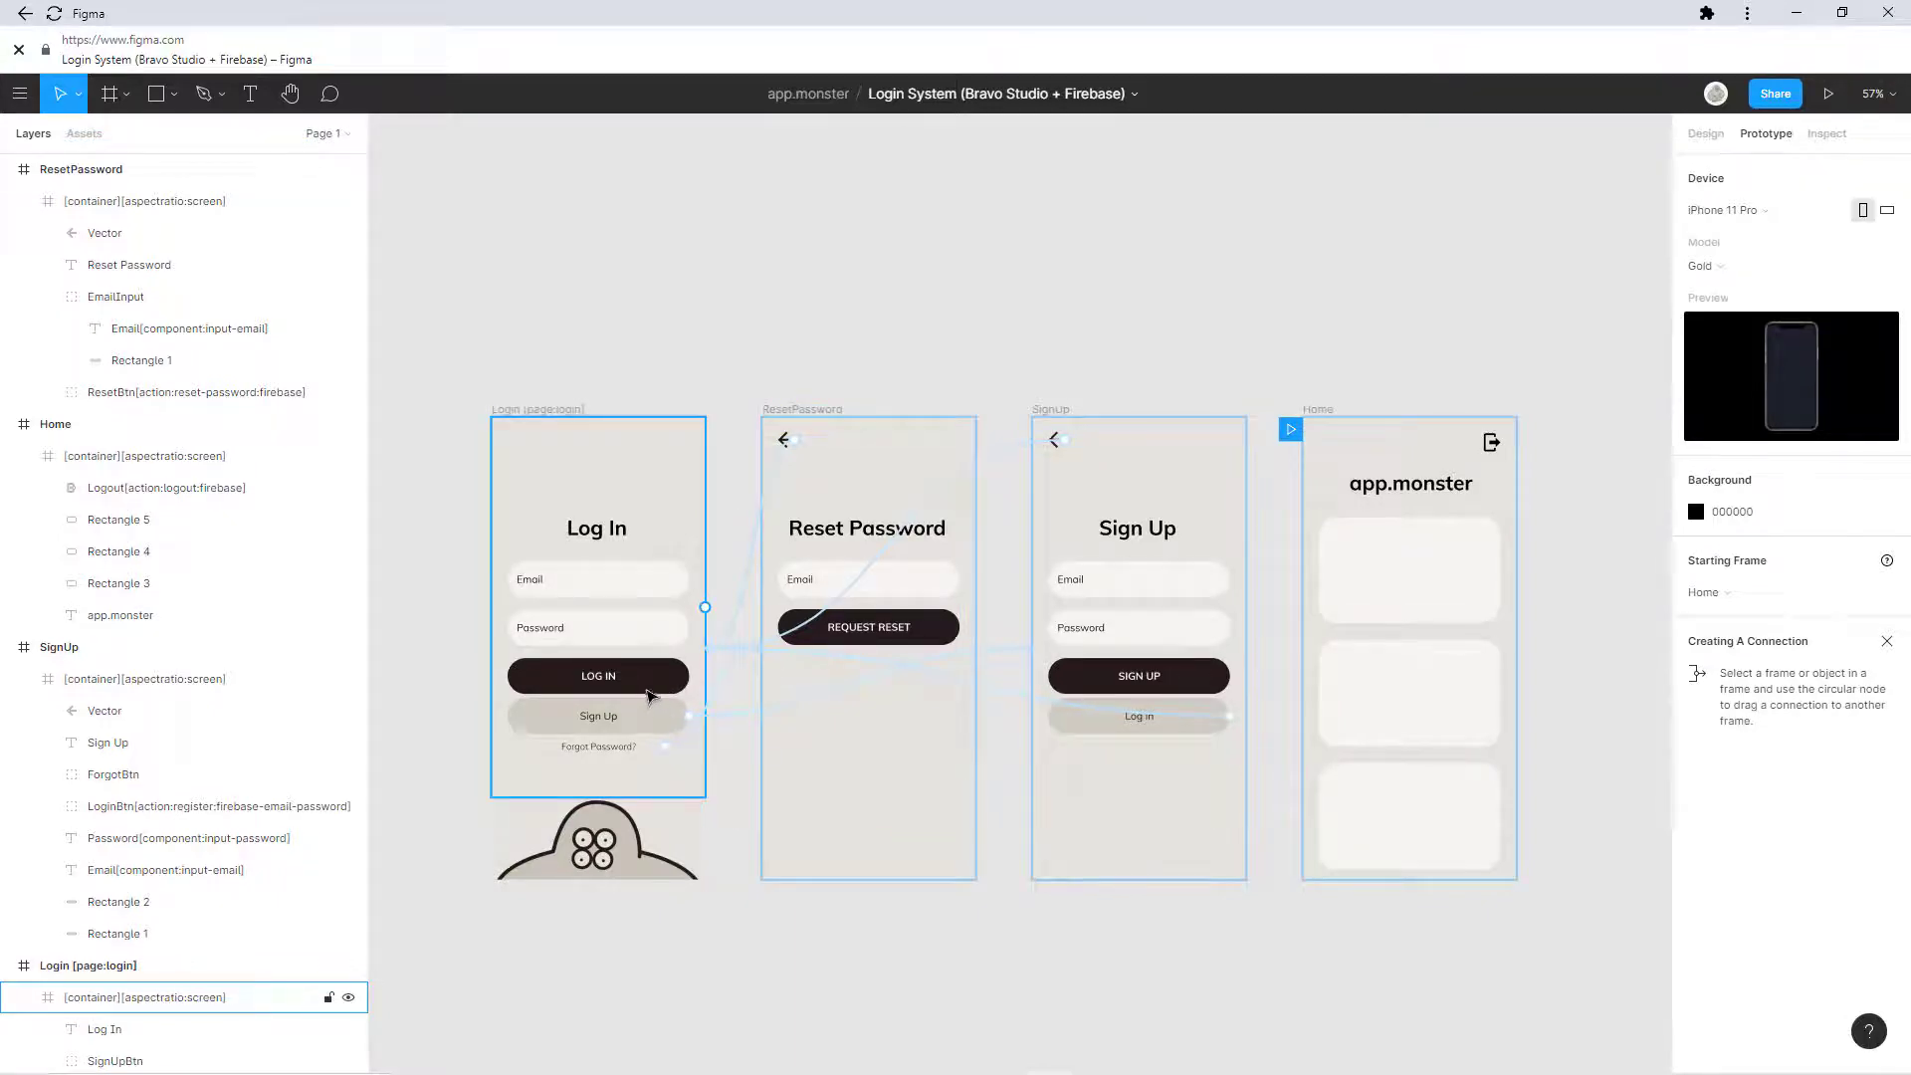
{"action": "left_click", "coordinate": [1055, 569]}
{"action": "left_click", "coordinate": [787, 438]}
{"action": "left_click", "coordinate": [1093, 515]}
{"action": "left_click", "coordinate": [612, 645]}
Step: Clear the Figma selection and go from firebase.google.com to the Firebase console
{"action": "left_click", "coordinate": [687, 916]}
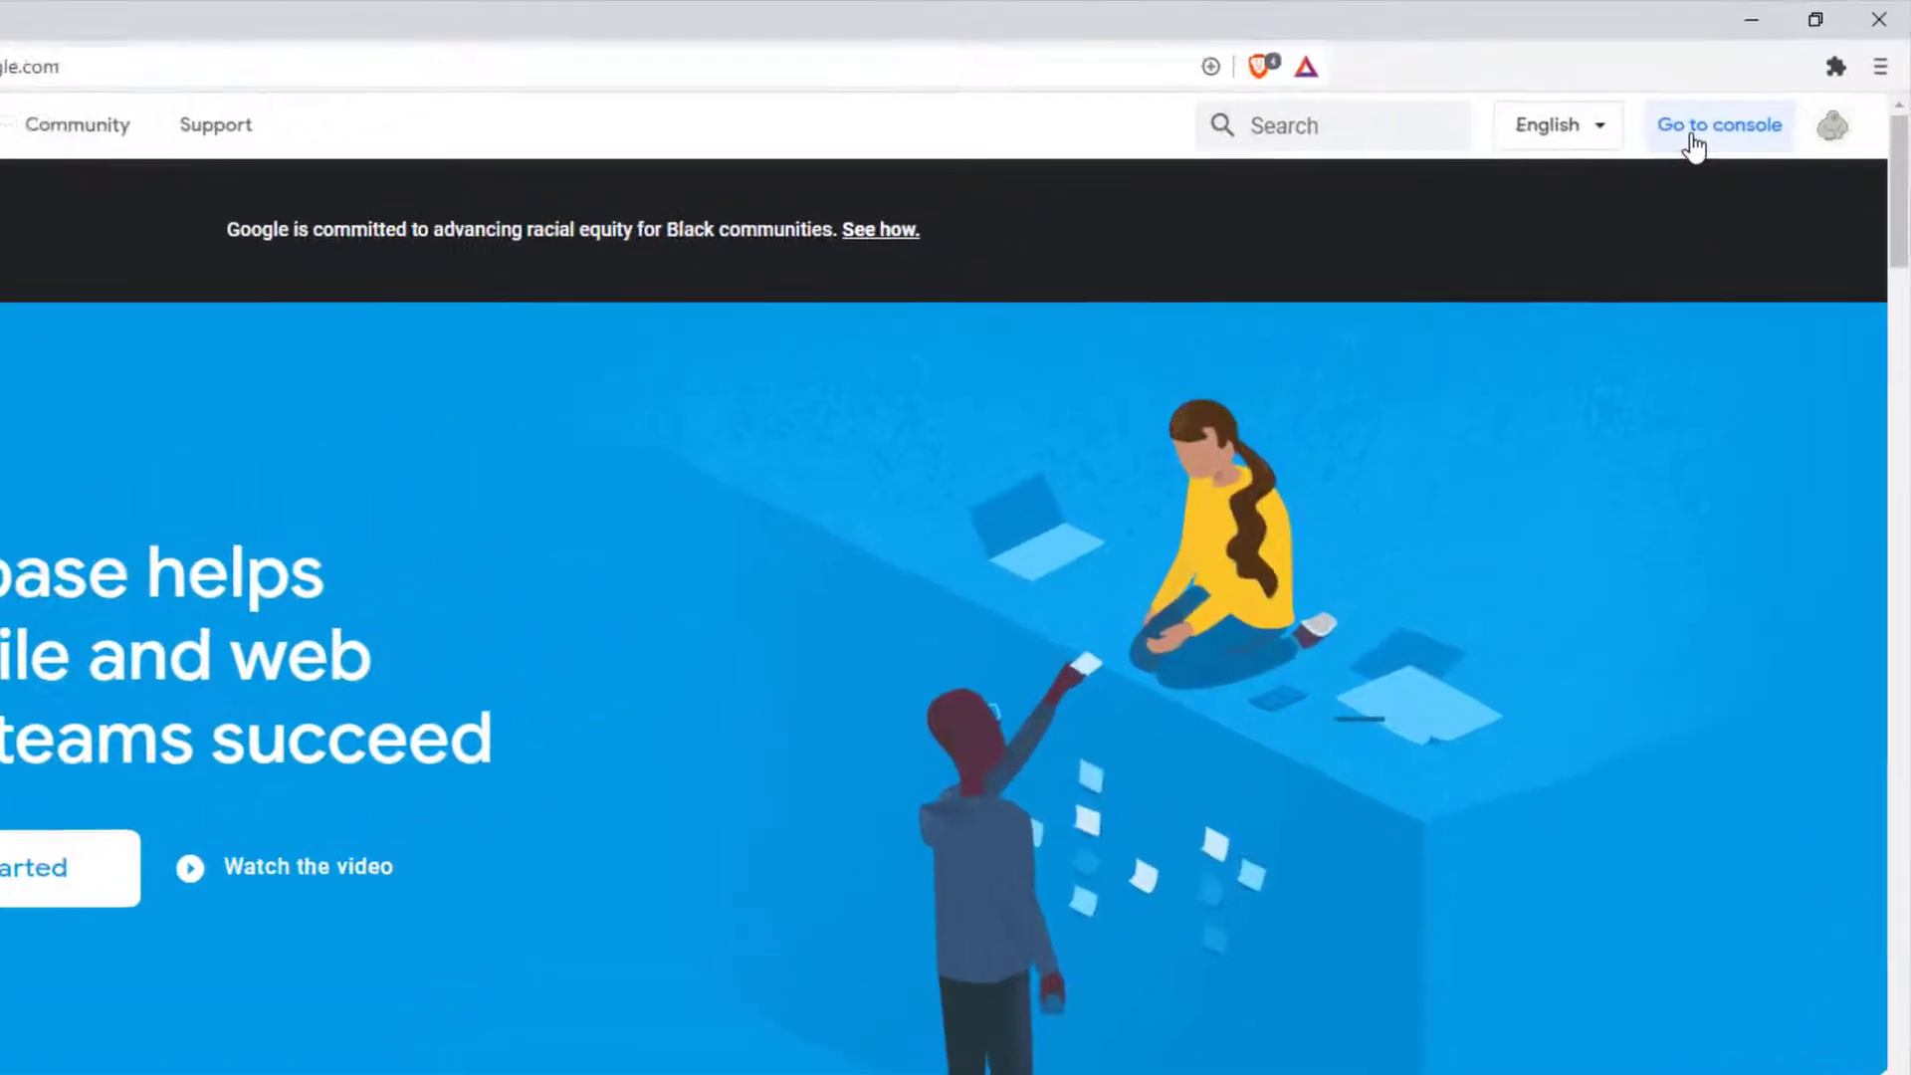
{"action": "left_click", "coordinate": [1692, 144]}
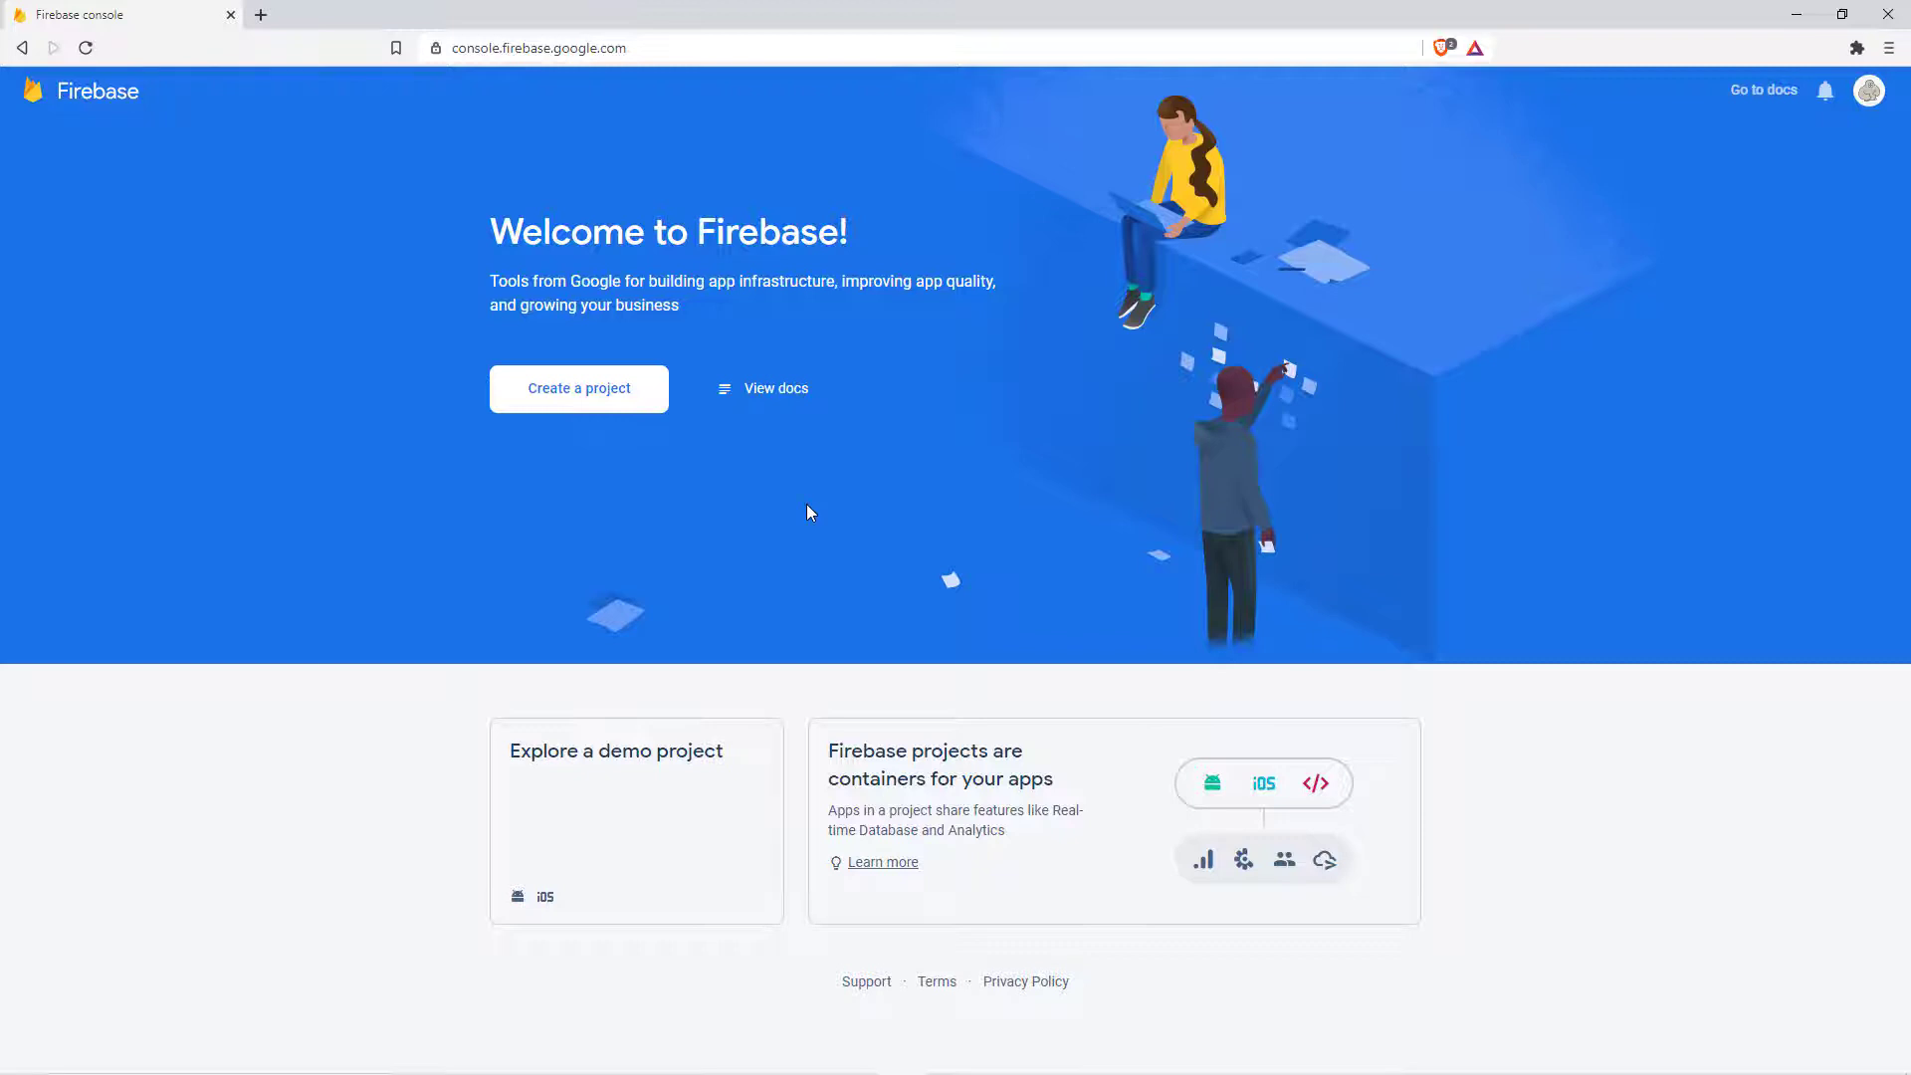
Step: Create the Firebase project 'Login System' with Google Analytics turned off
{"action": "left_click", "coordinate": [630, 408]}
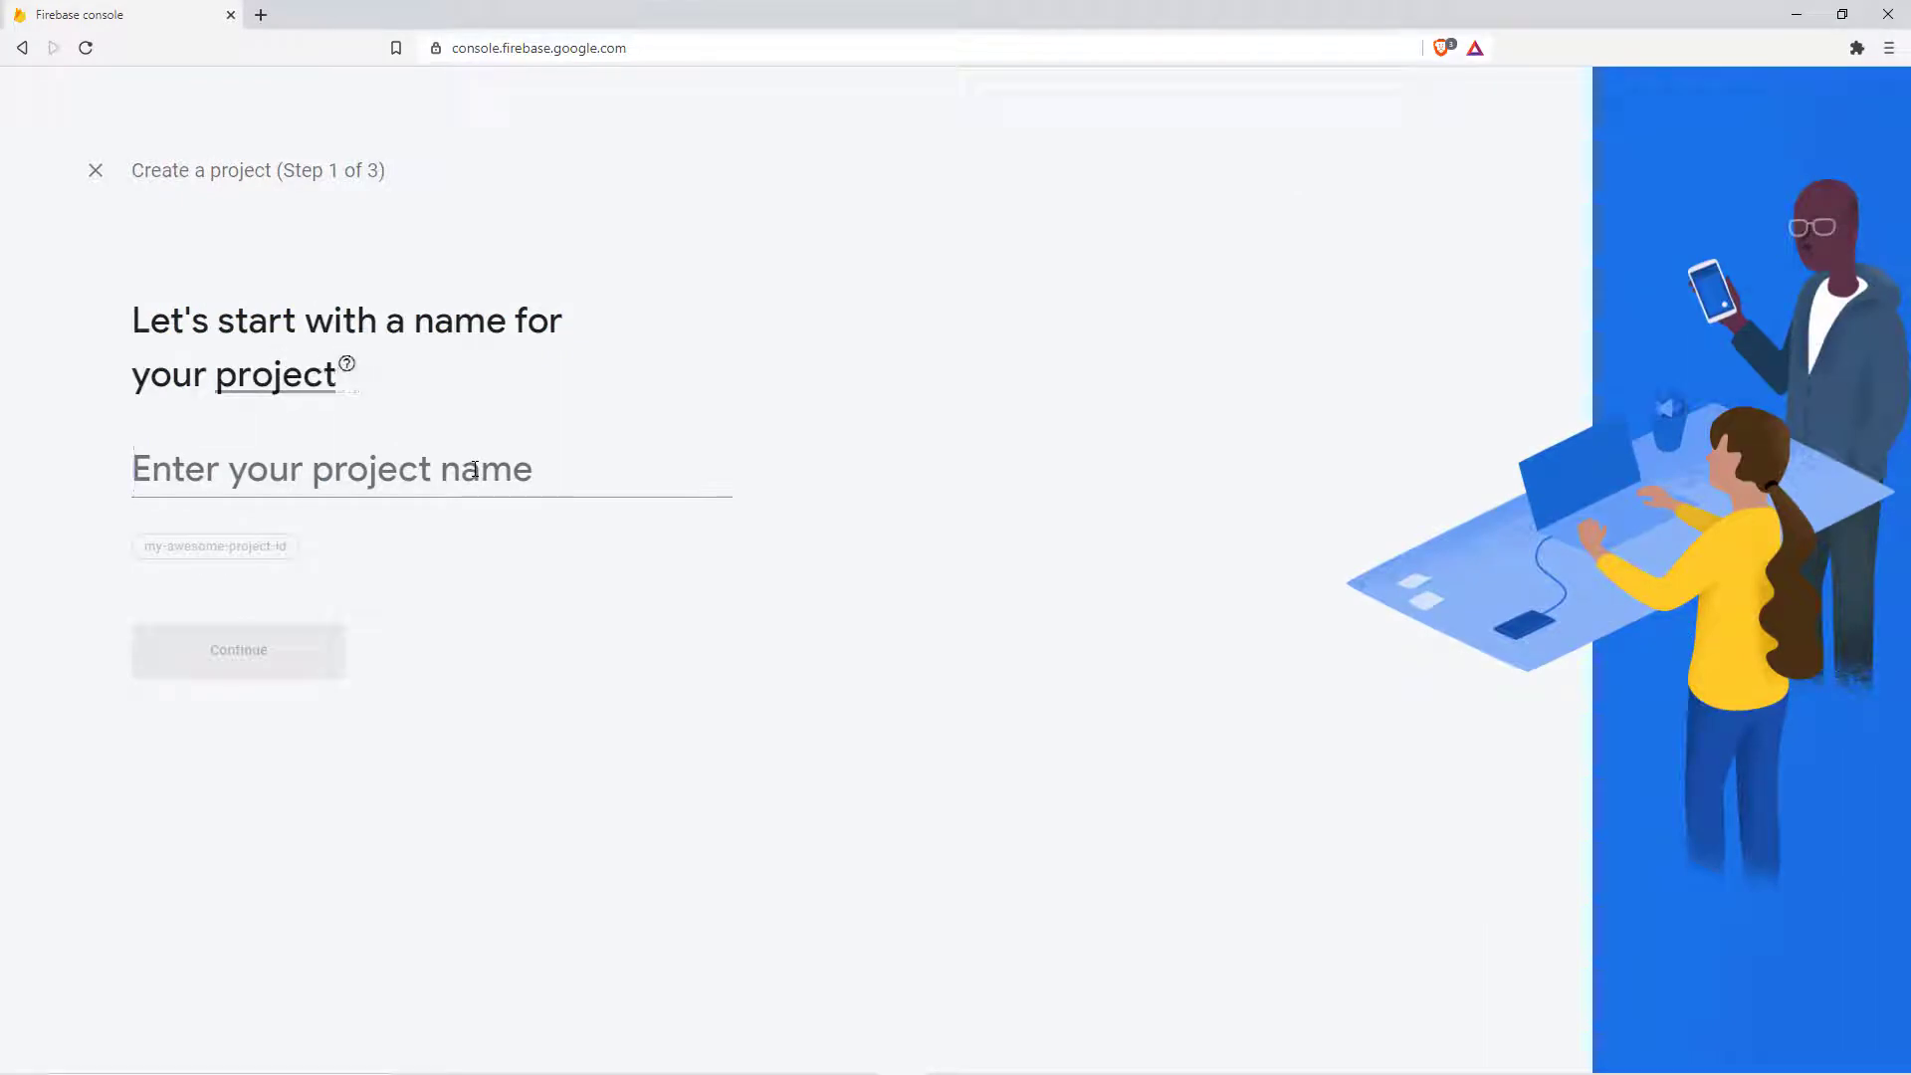
{"action": "type", "text": "Login"}
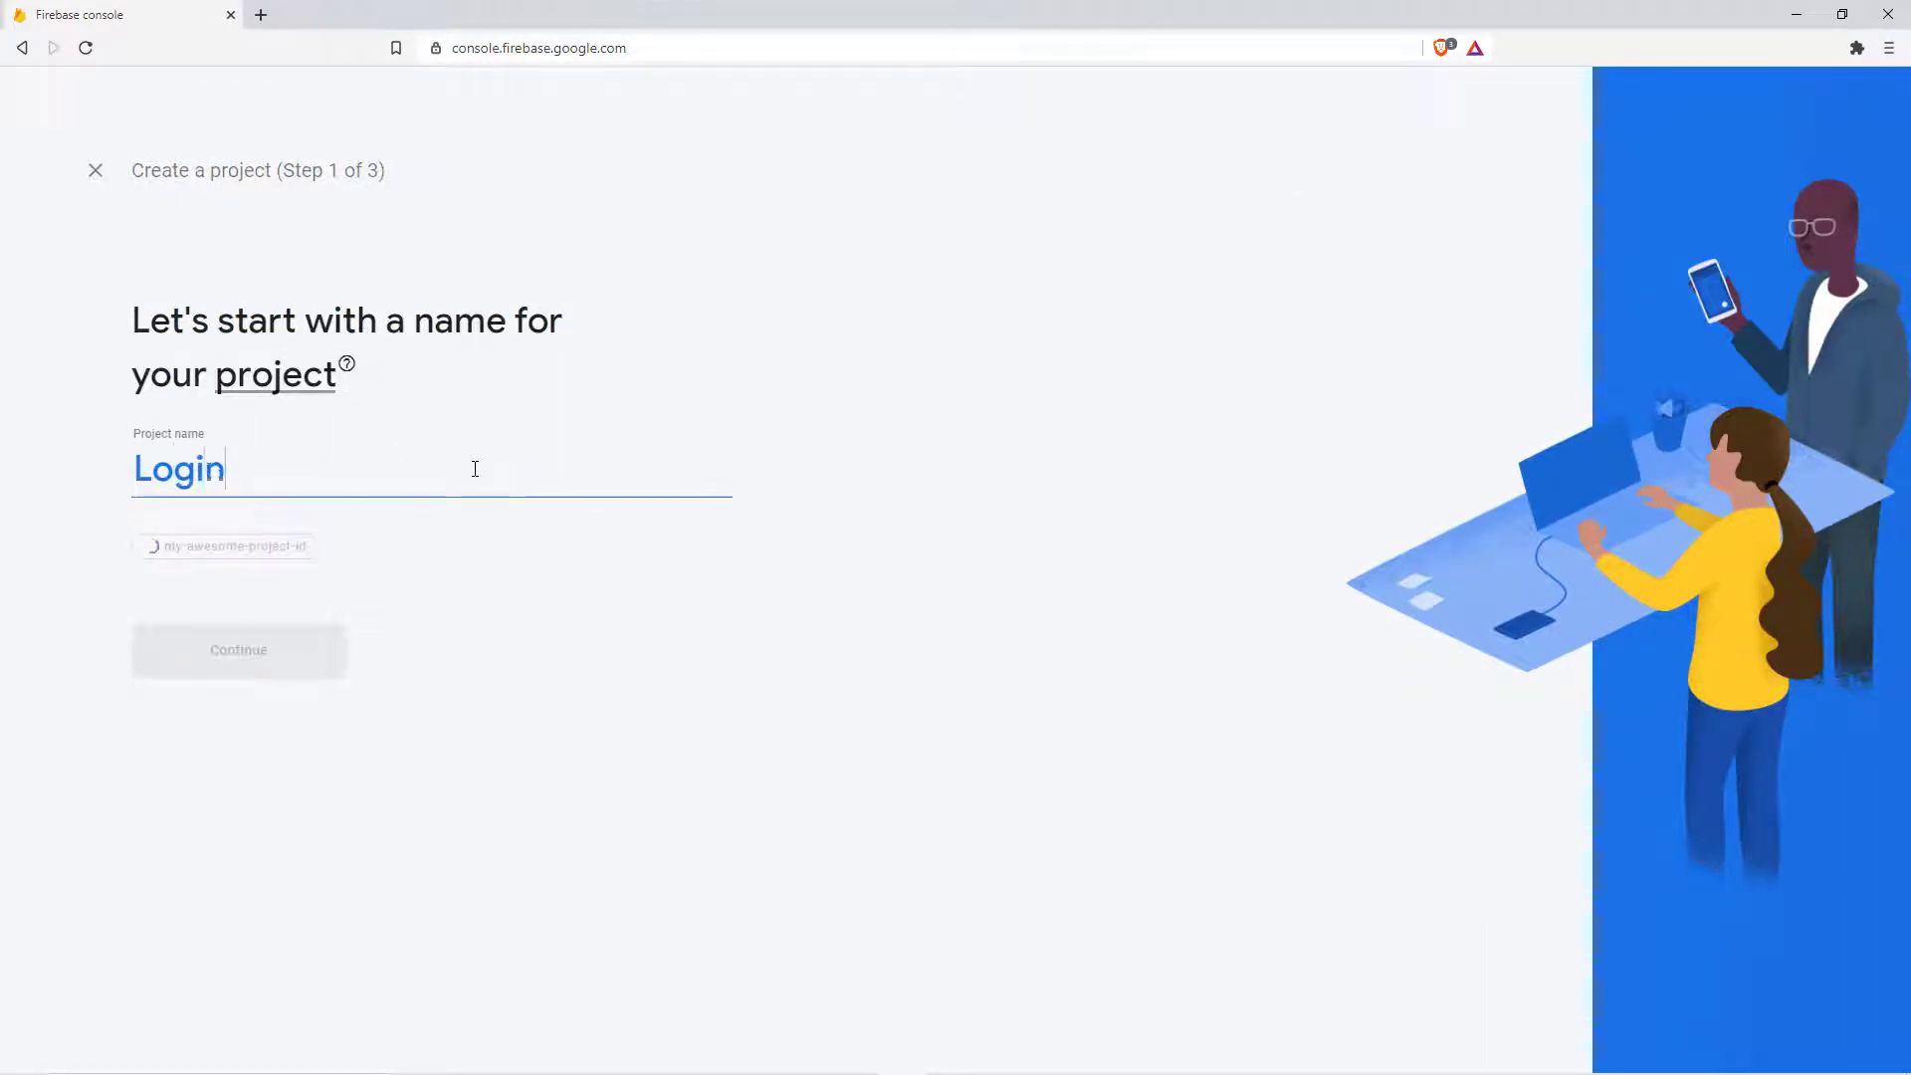
{"action": "type", "text": " System"}
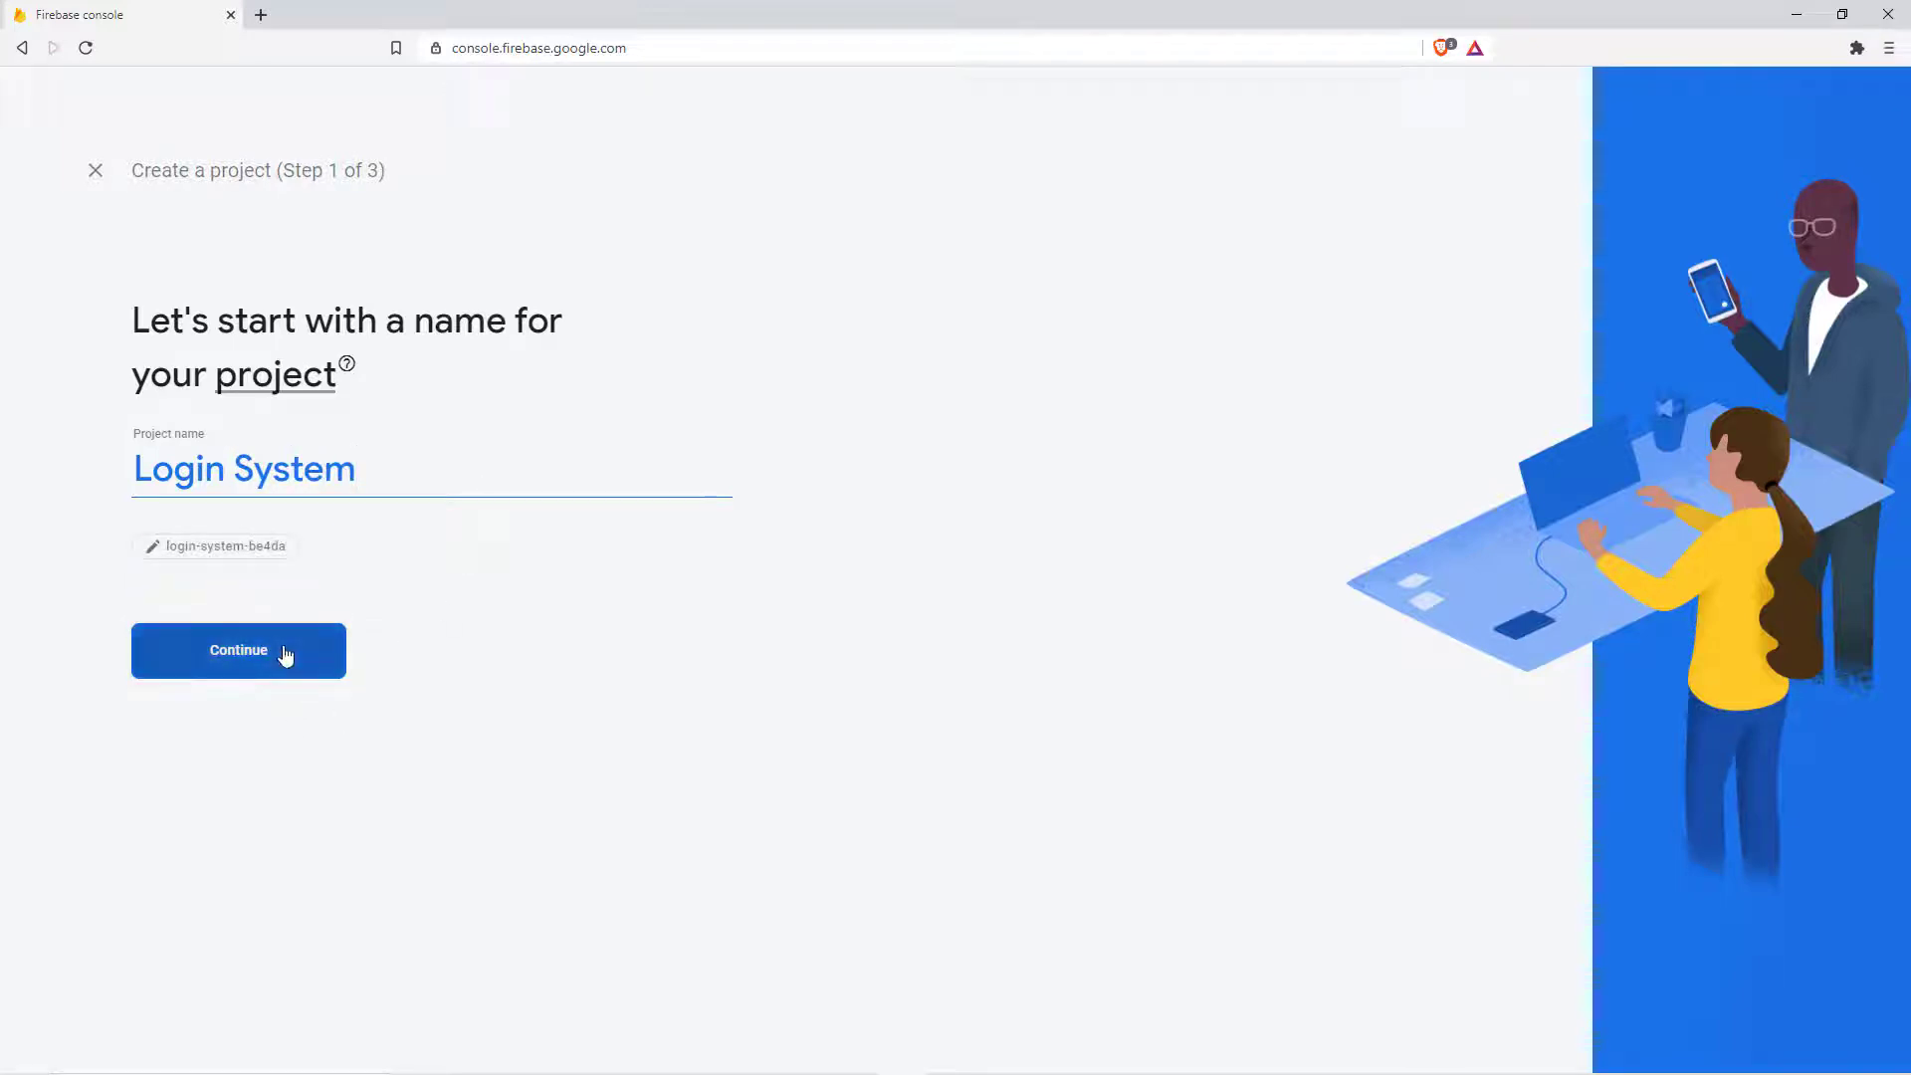
{"action": "left_click", "coordinate": [284, 655]}
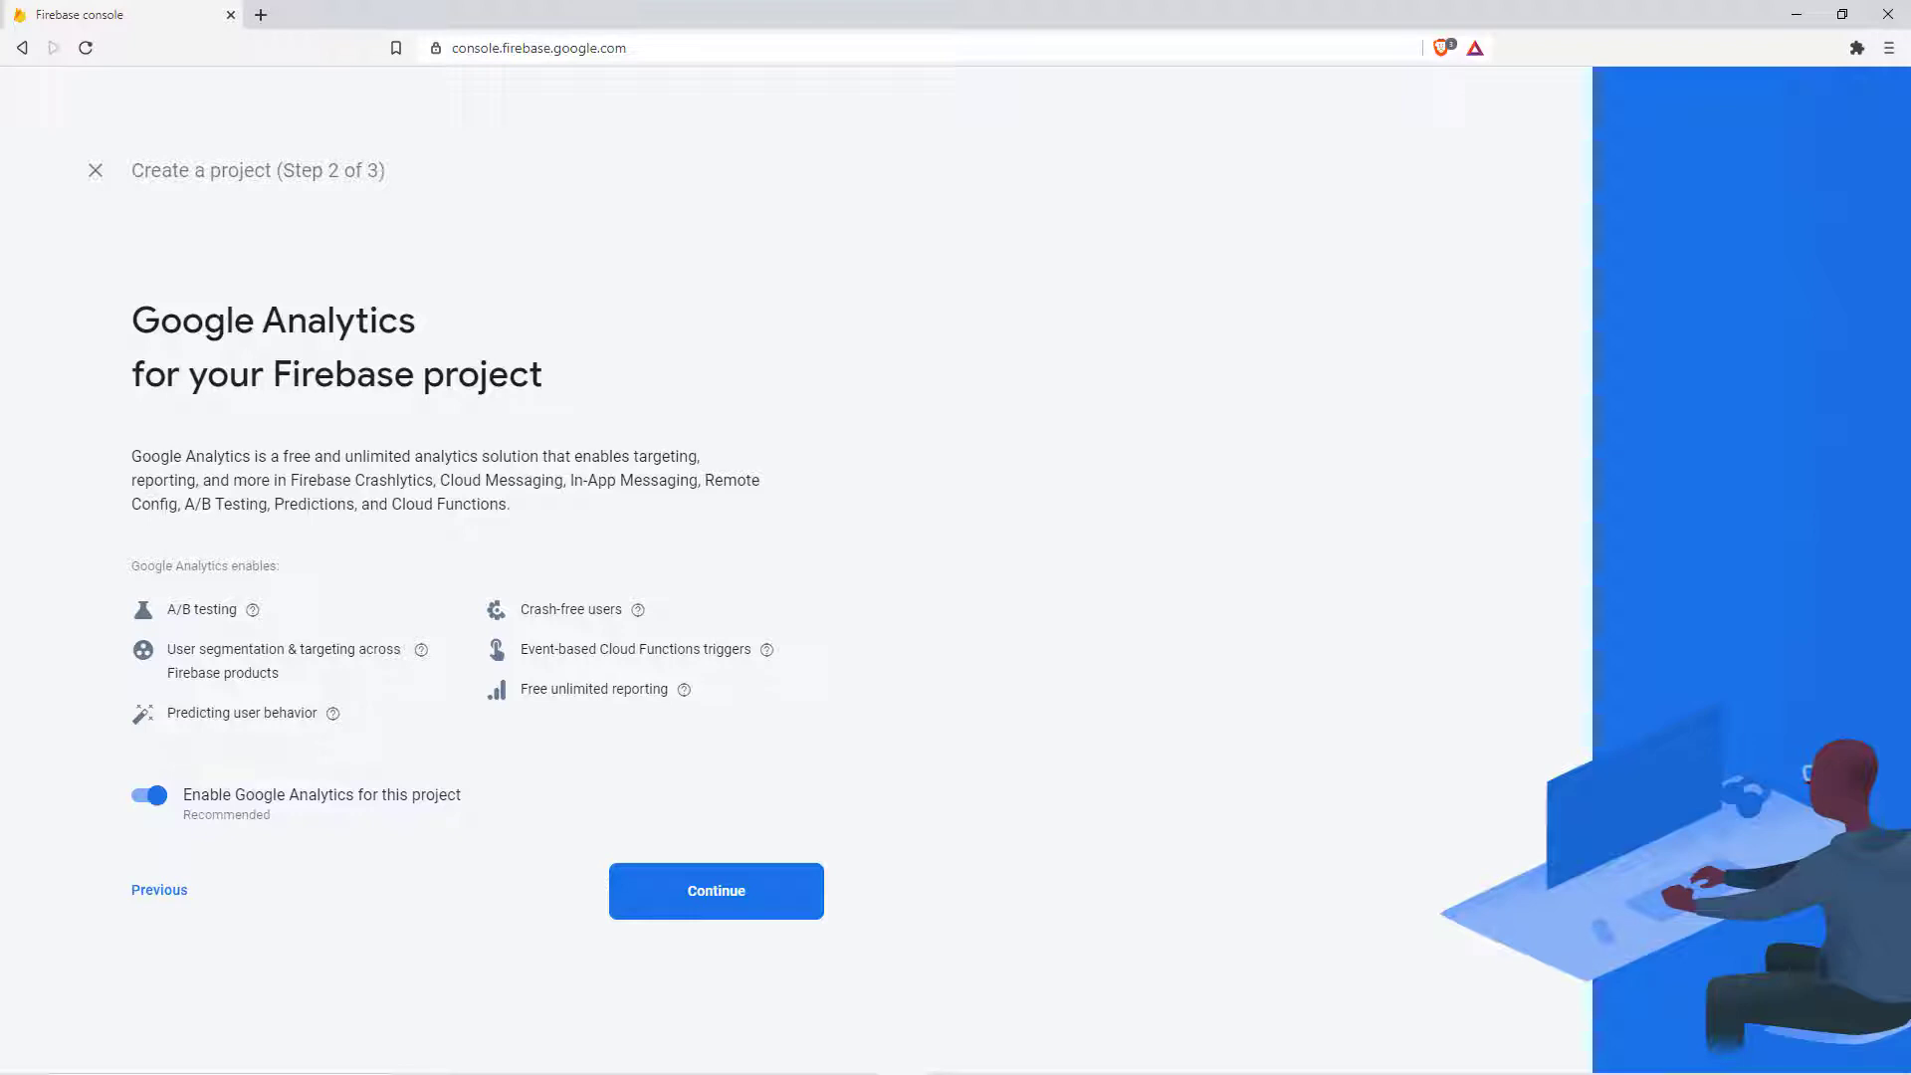
{"action": "left_click", "coordinate": [151, 796]}
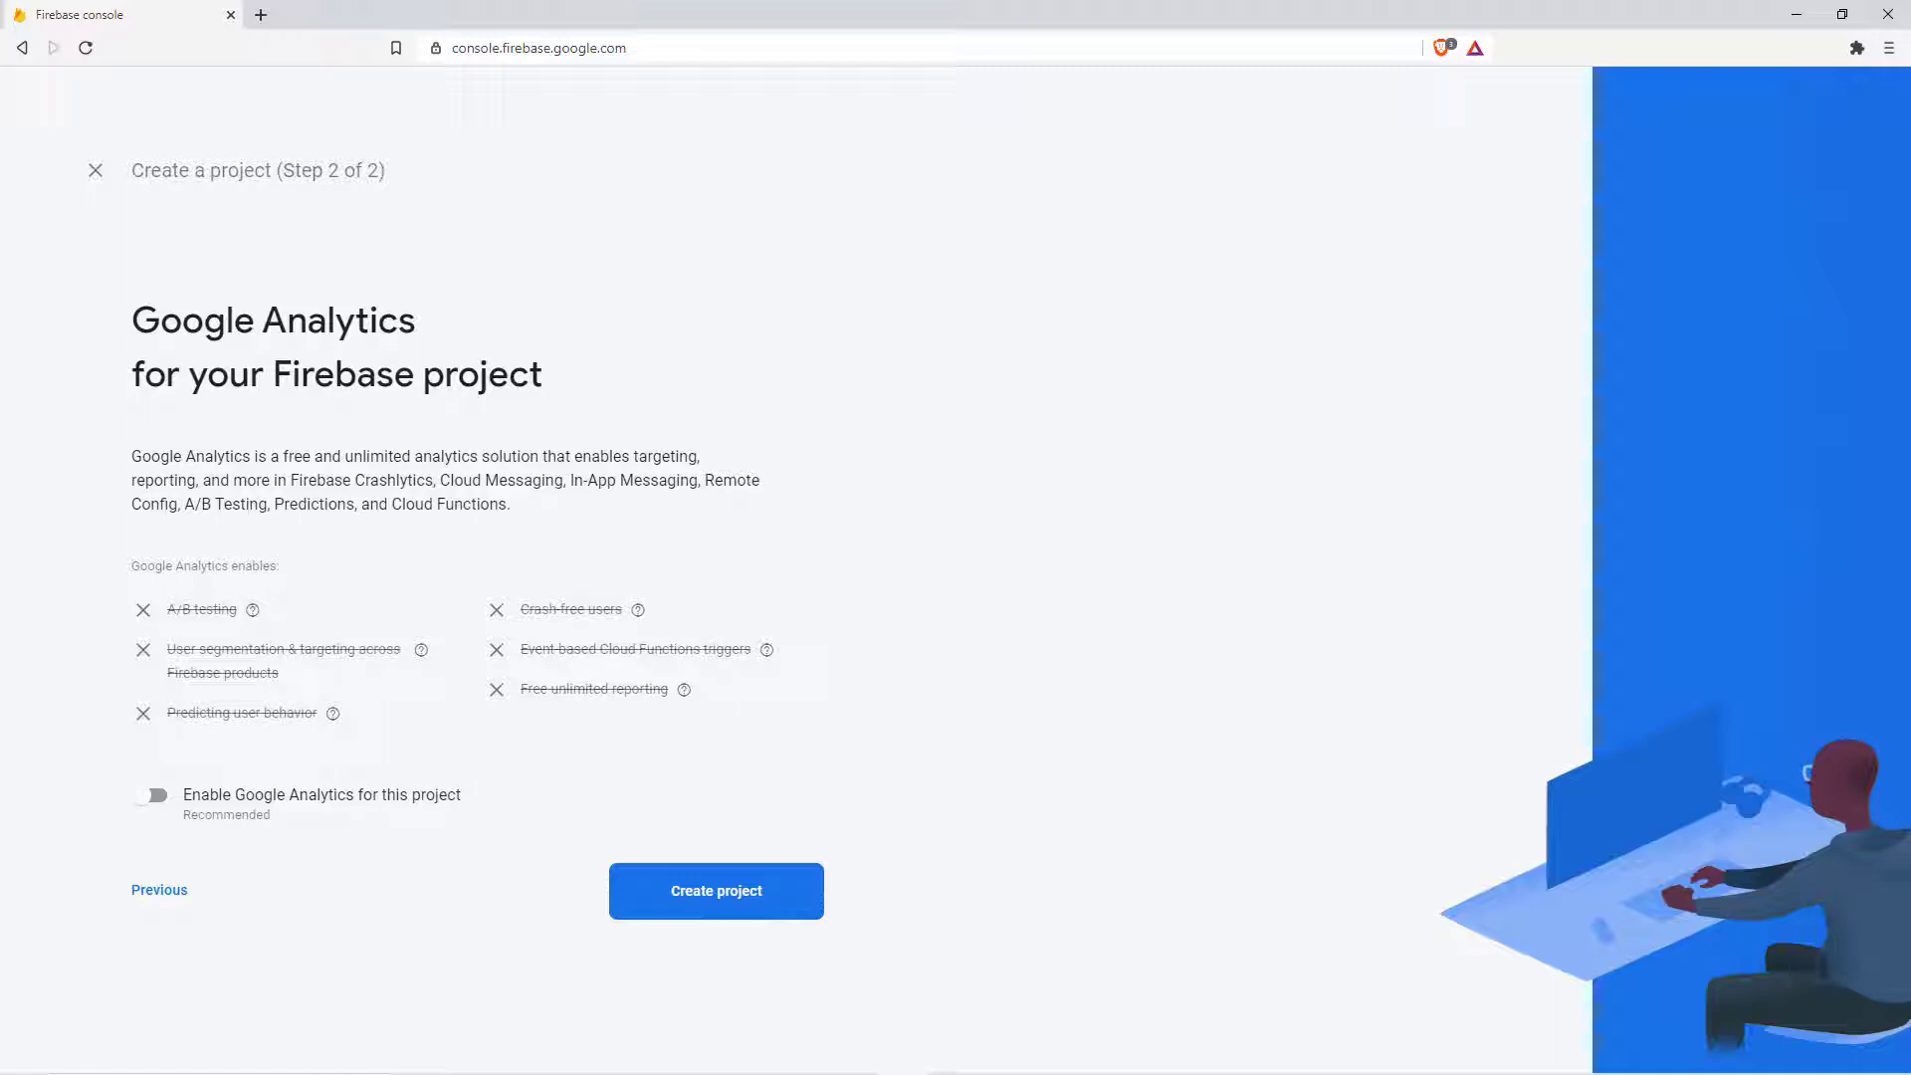
{"action": "left_click", "coordinate": [799, 889]}
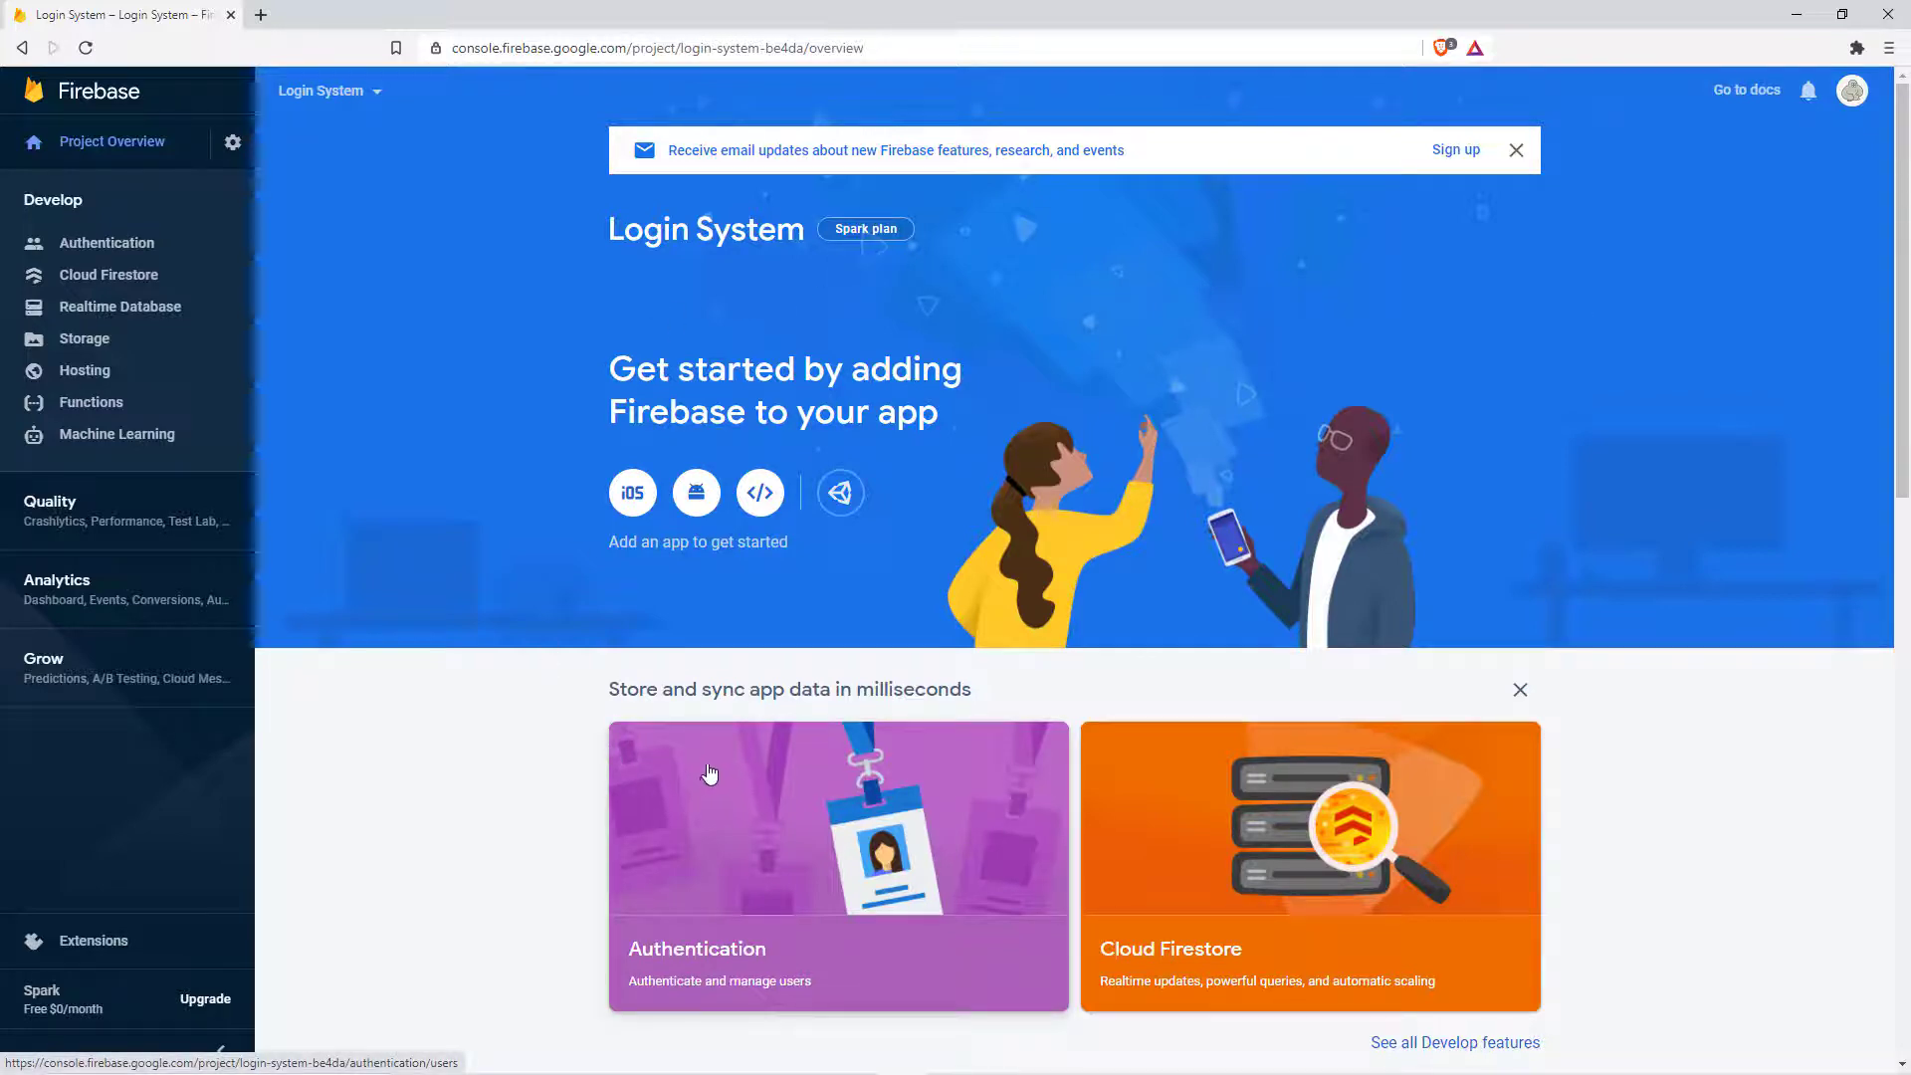
Step: Enable and save the Email/Password provider under Authentication > Sign-in method
{"action": "left_click", "coordinate": [80, 245]}
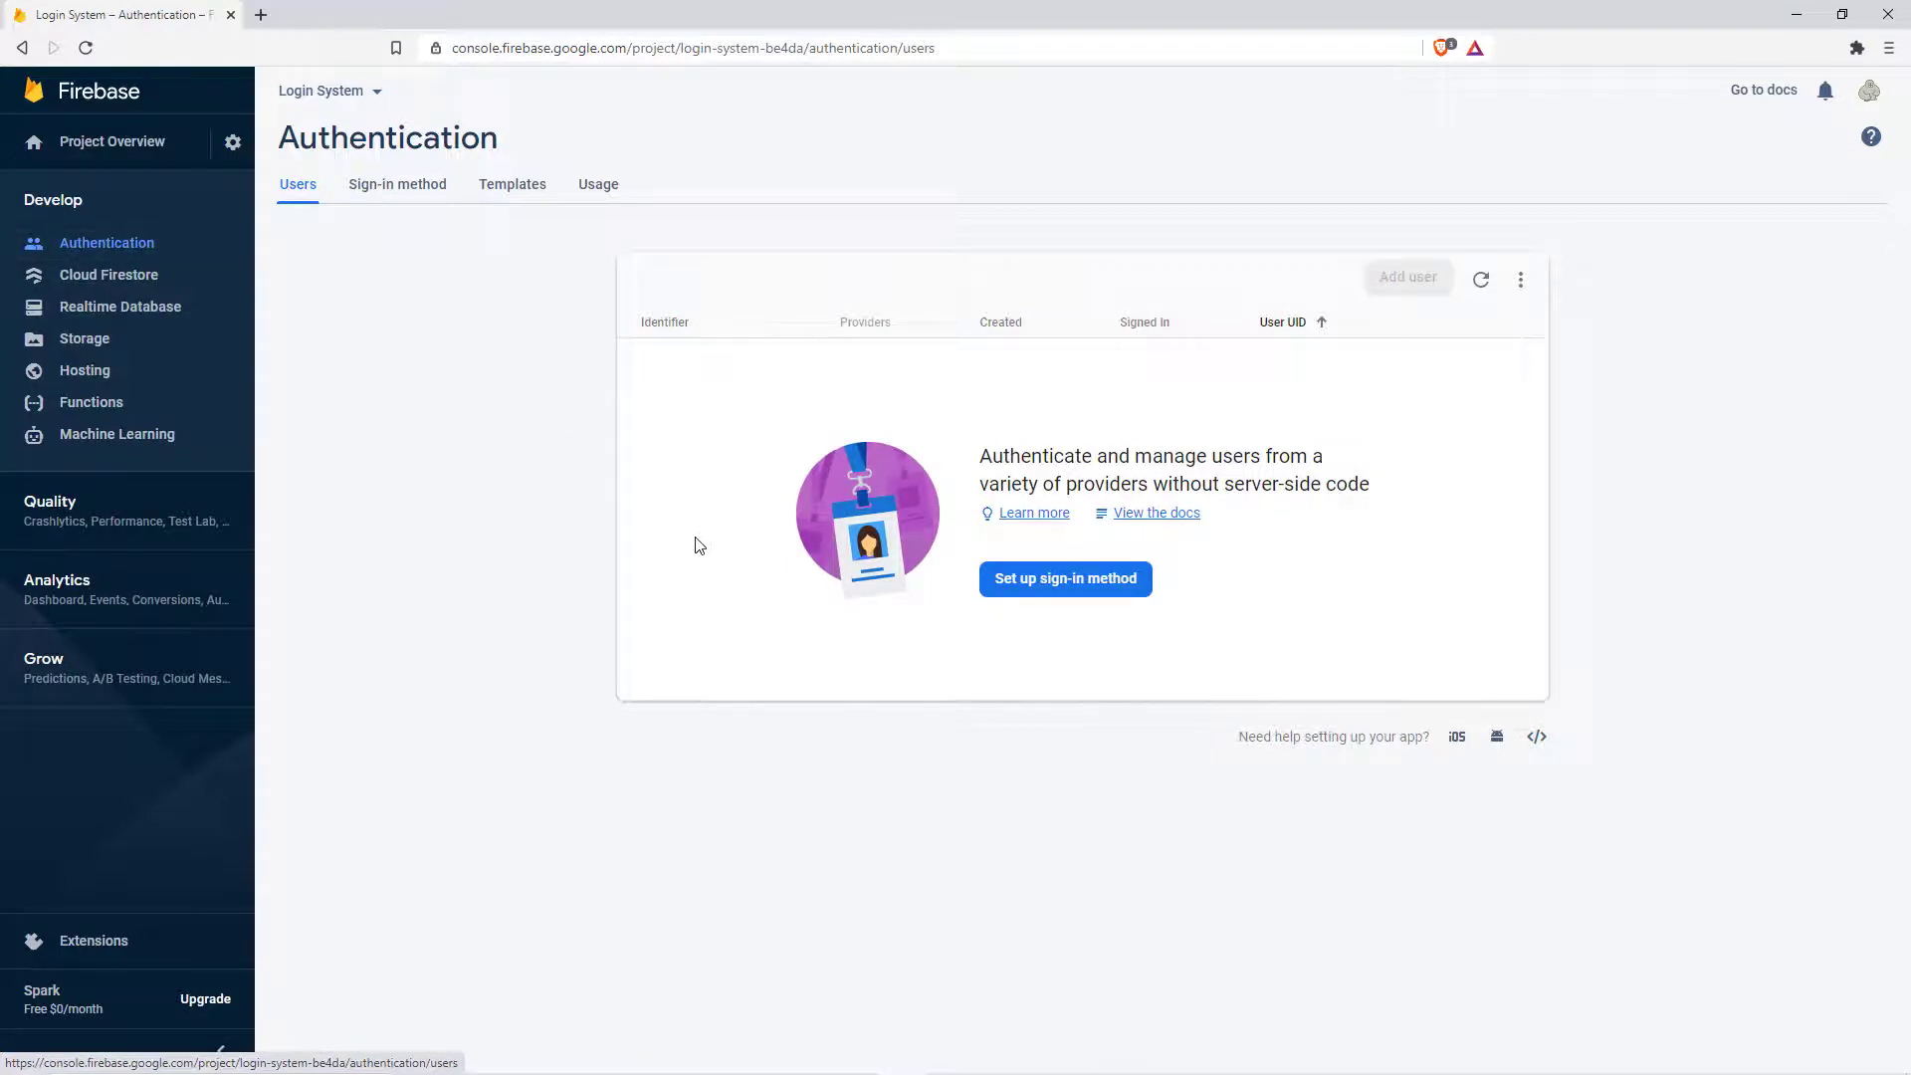
{"action": "left_click", "coordinate": [409, 189]}
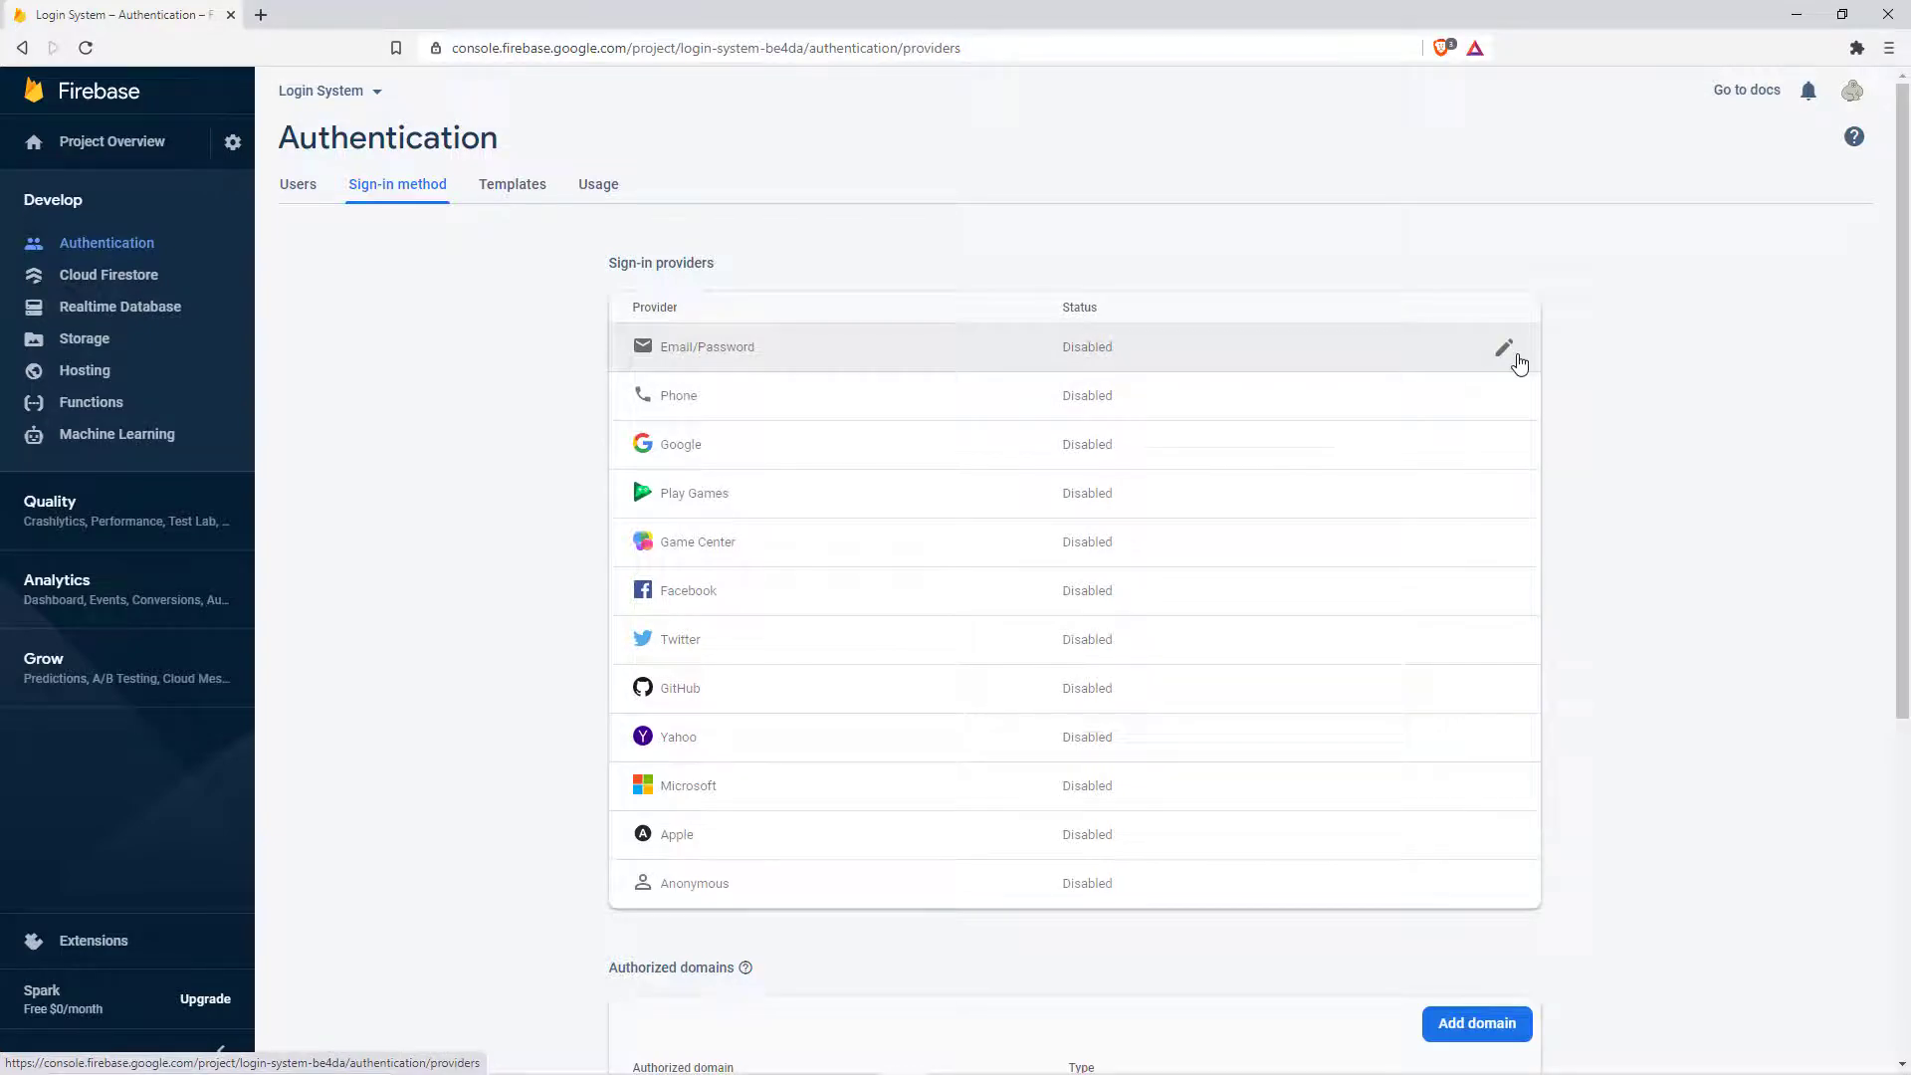
{"action": "left_click", "coordinate": [1504, 351]}
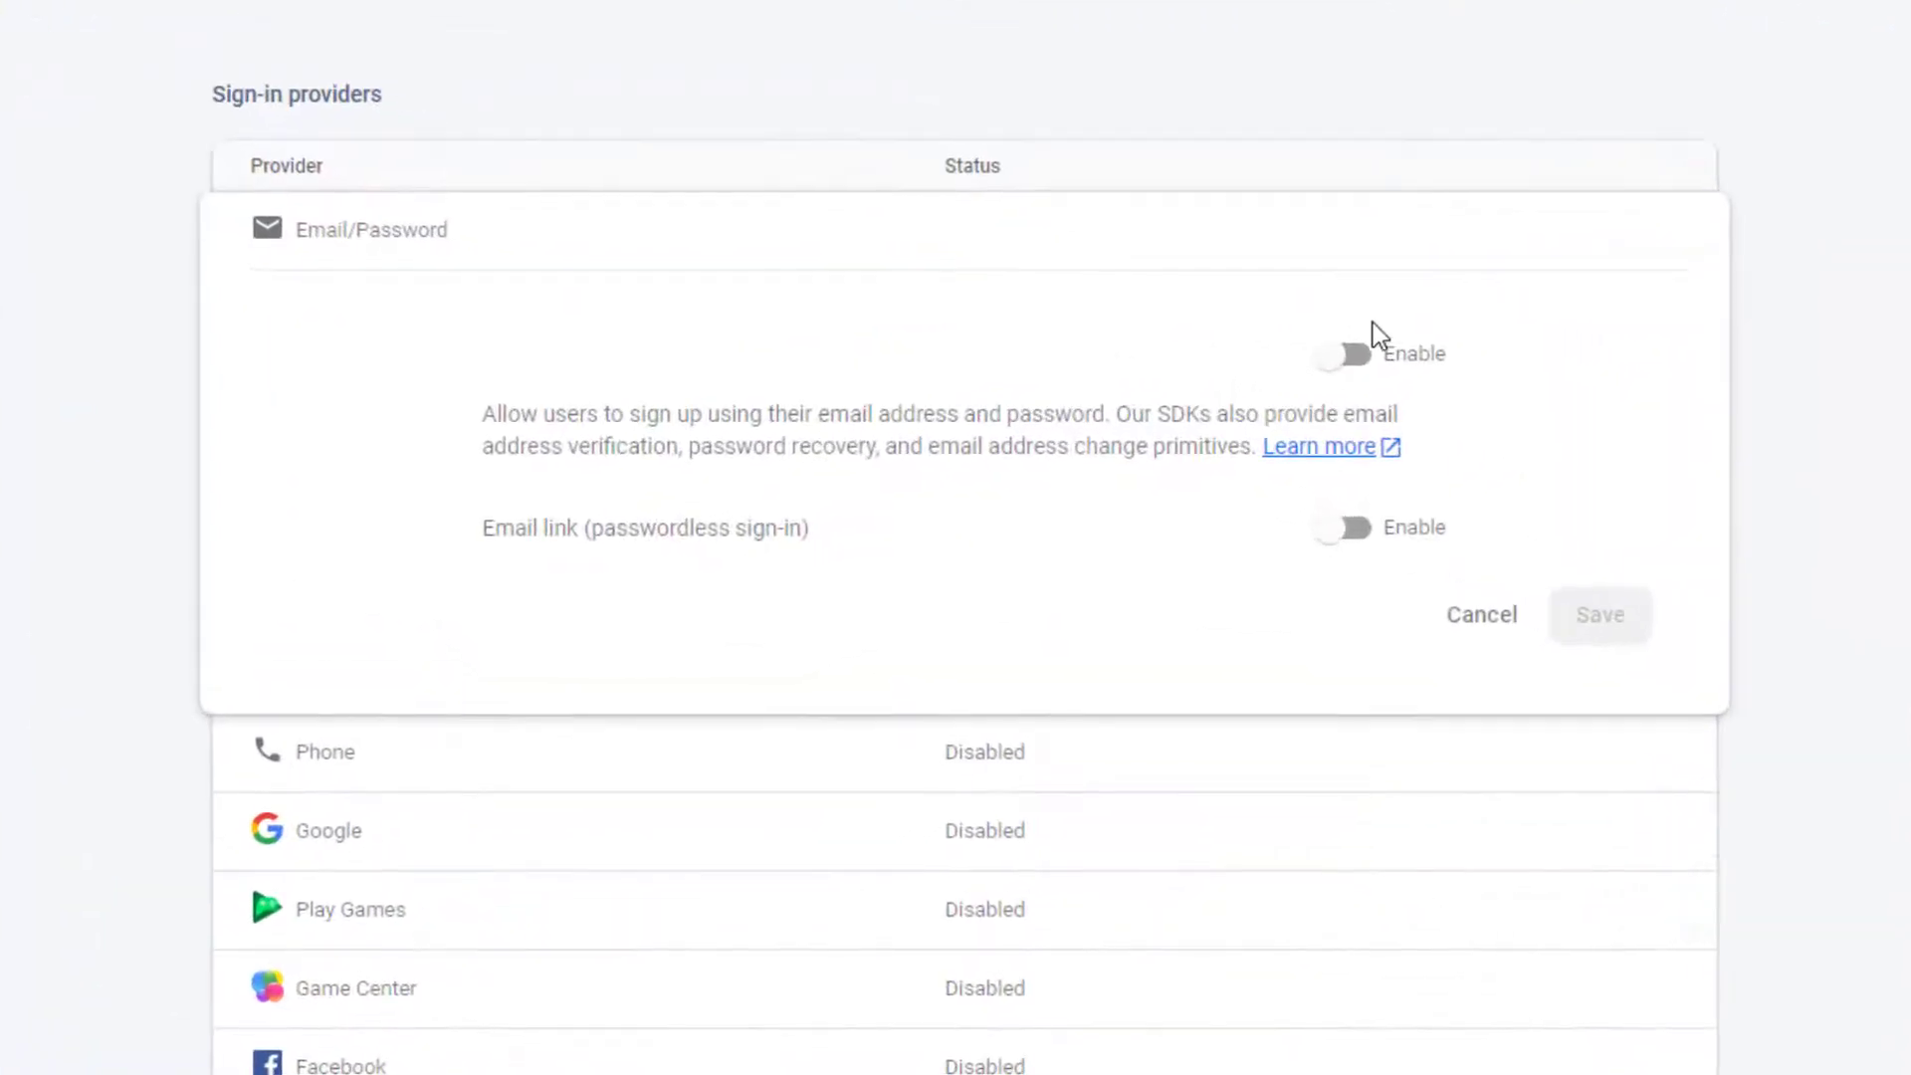
{"action": "left_click", "coordinate": [1332, 382]}
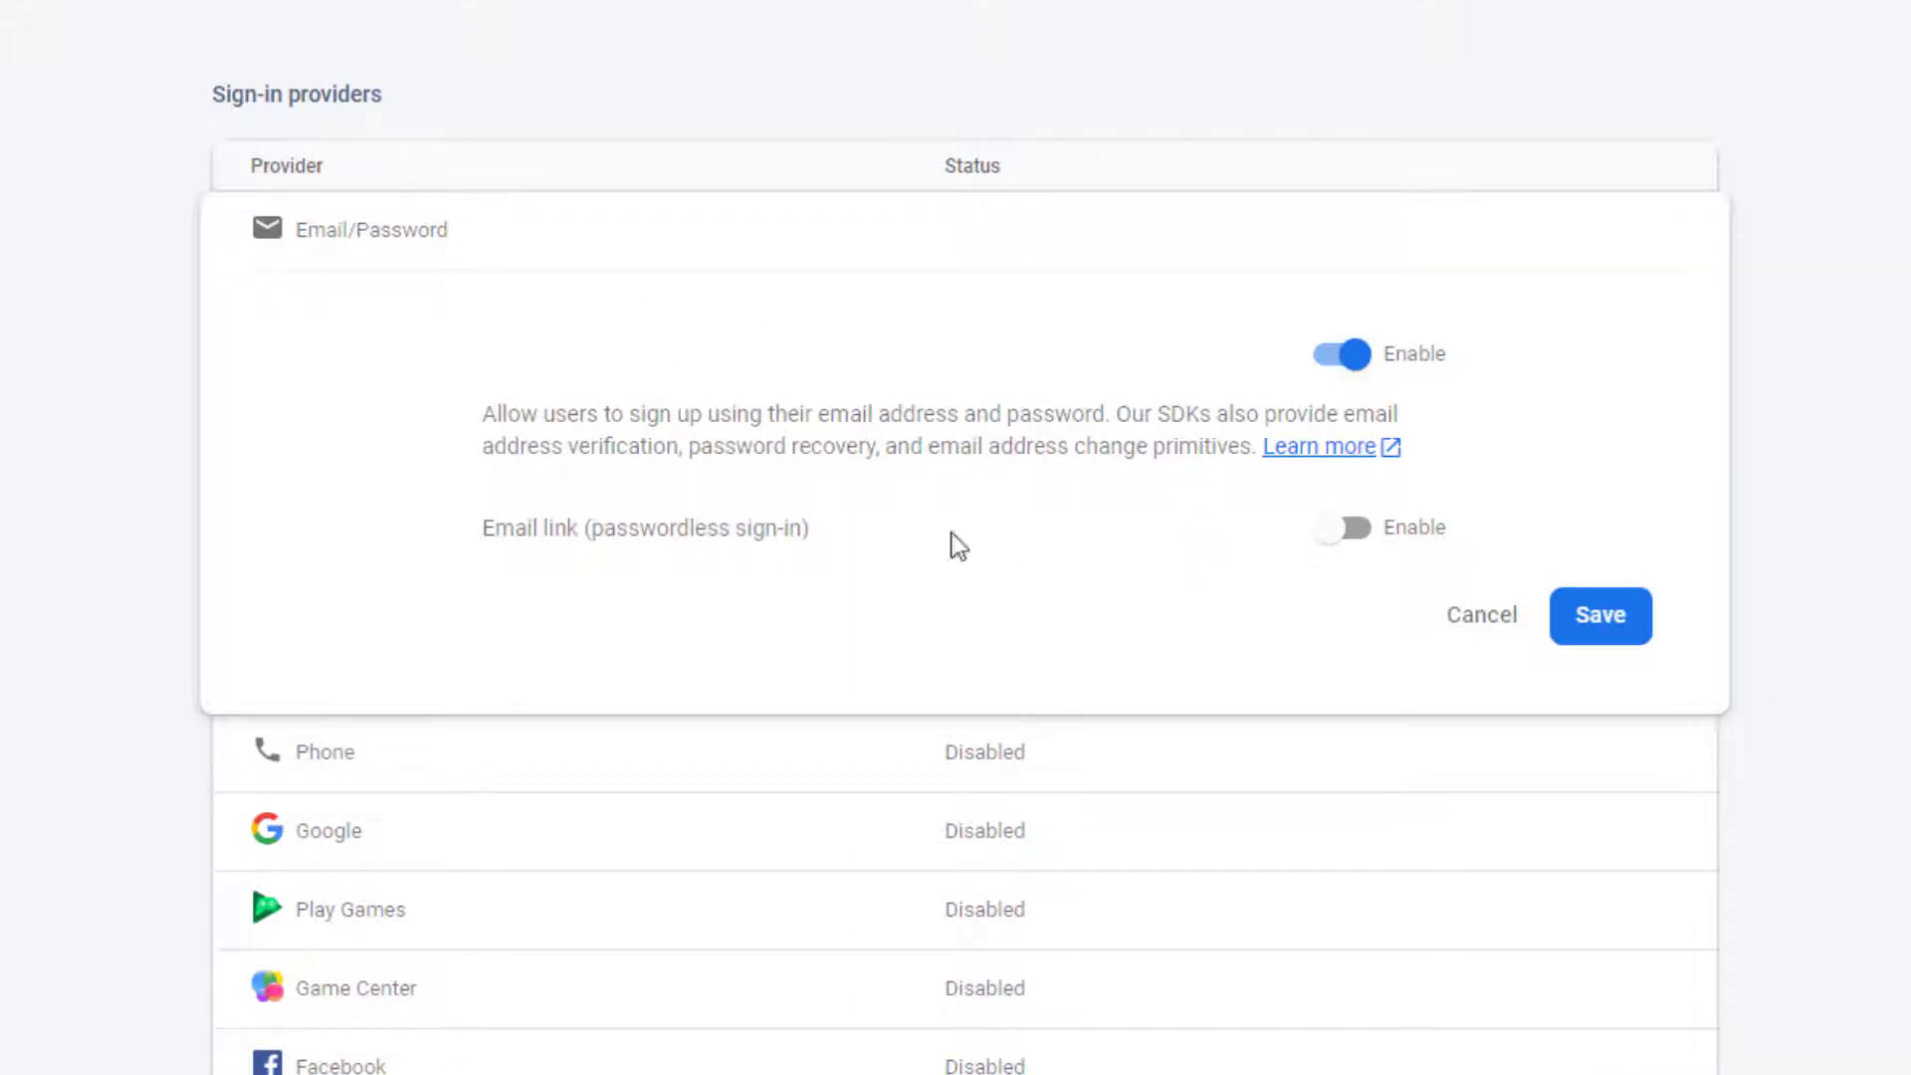
{"action": "left_click_drag", "start_coordinate": [593, 534], "coordinate": [771, 533]}
{"action": "left_click", "coordinate": [1342, 604]}
{"action": "left_click", "coordinate": [1569, 626]}
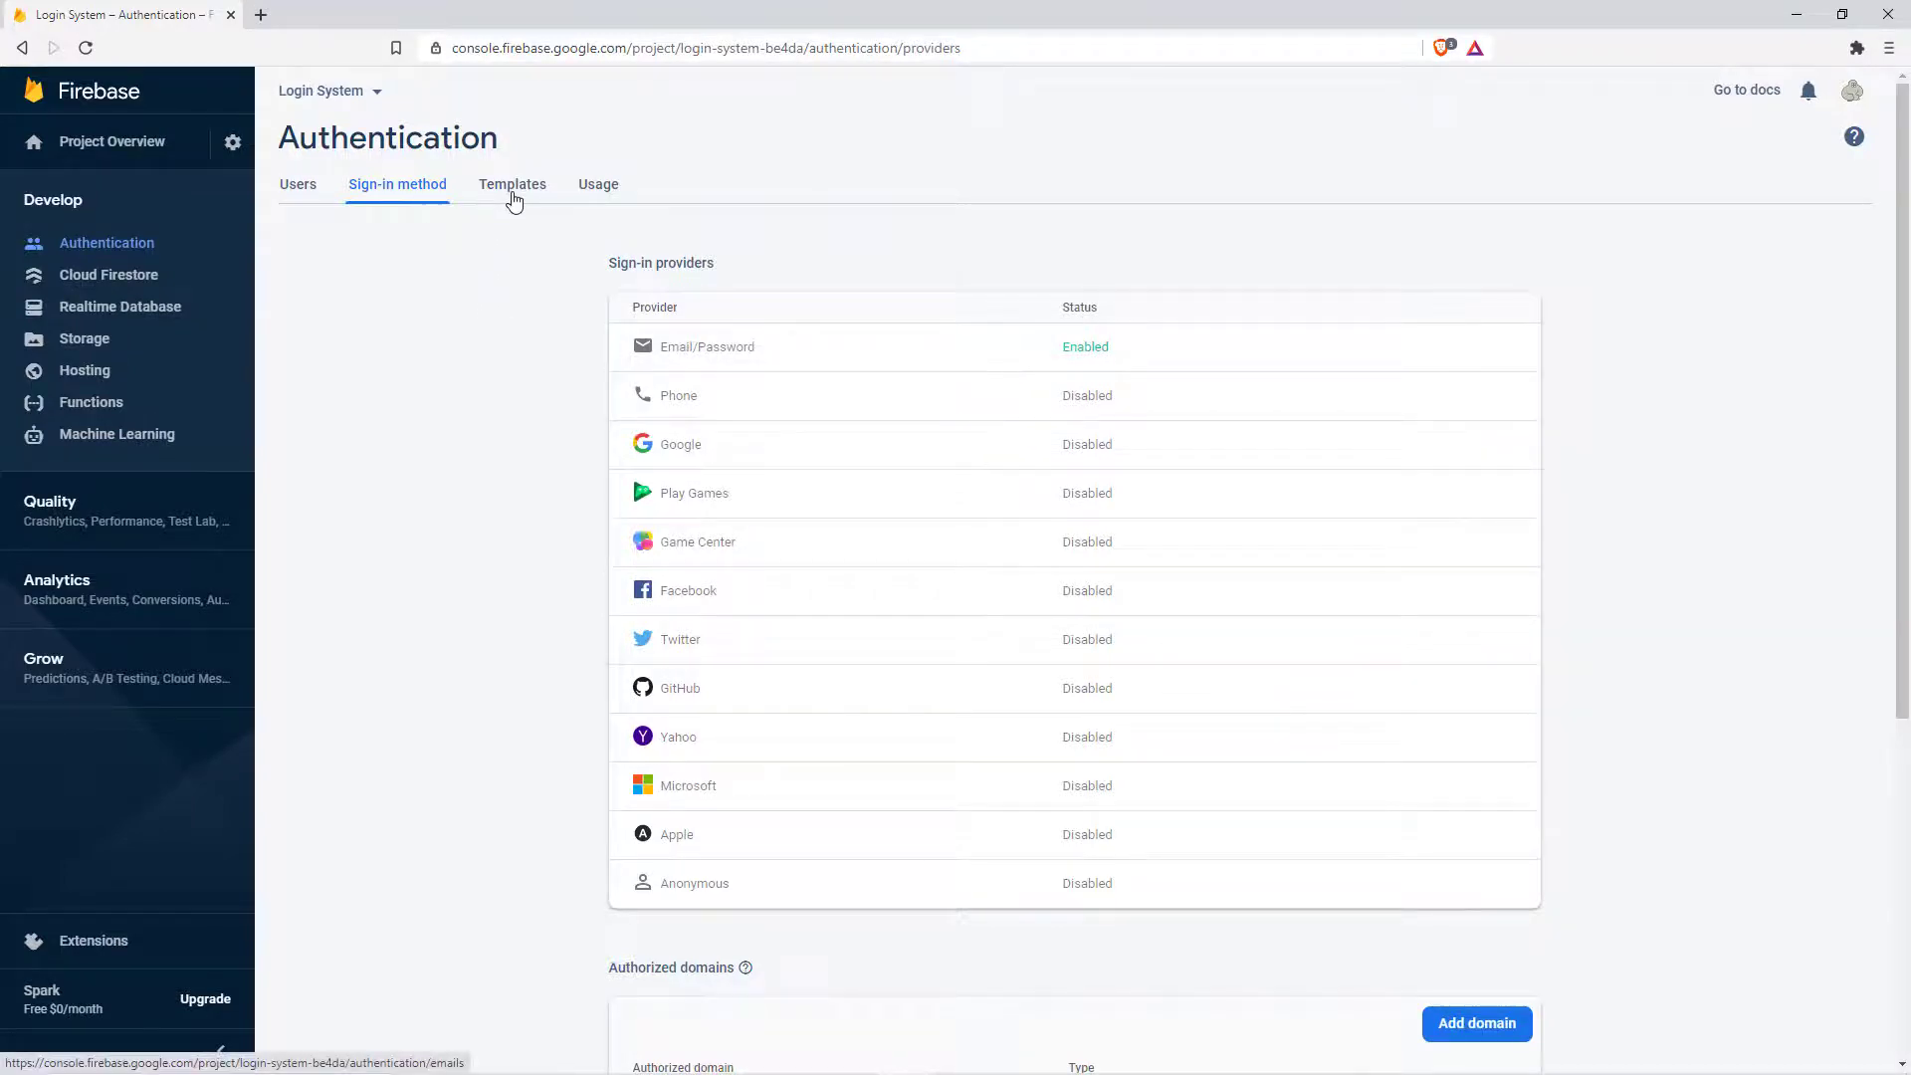
Step: Review the Password reset and Email address verification templates, opening then cancelling Customize domain
{"action": "left_click", "coordinate": [512, 195]}
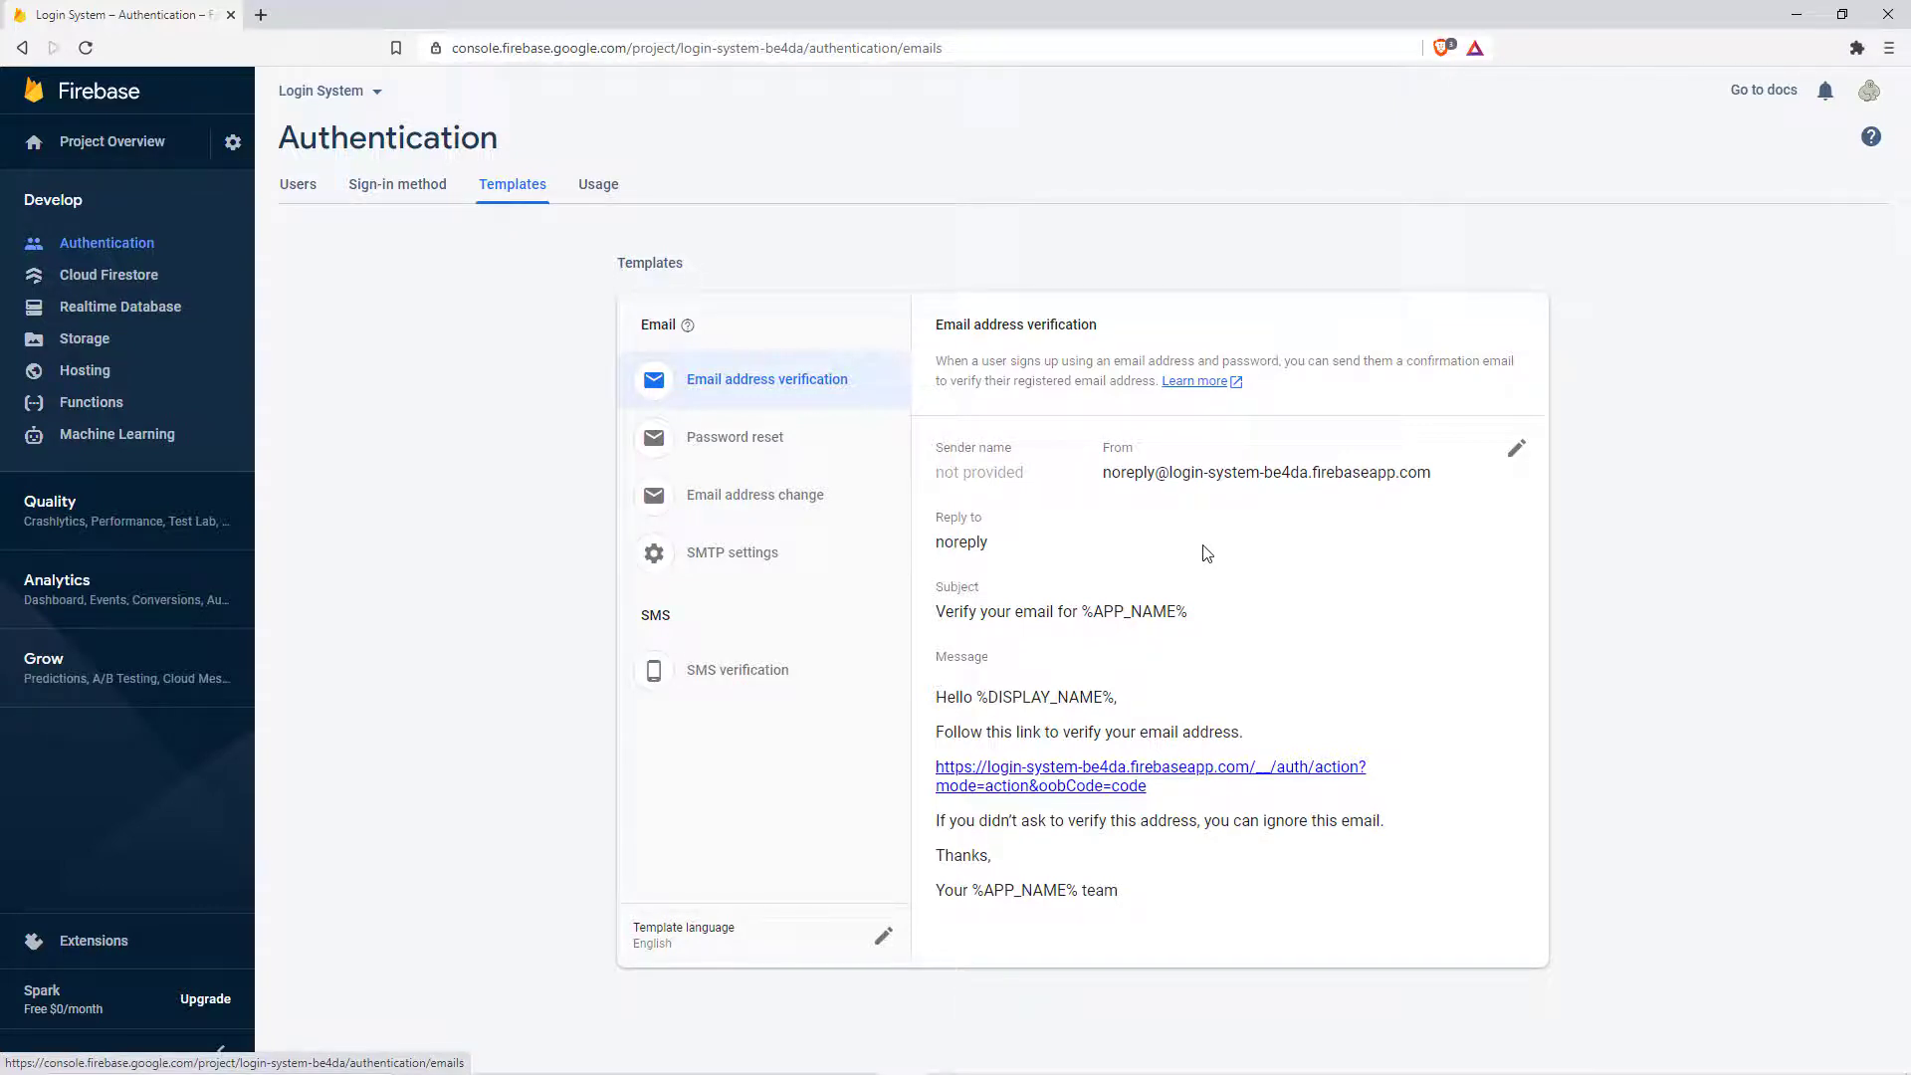
{"action": "left_click", "coordinate": [804, 436]}
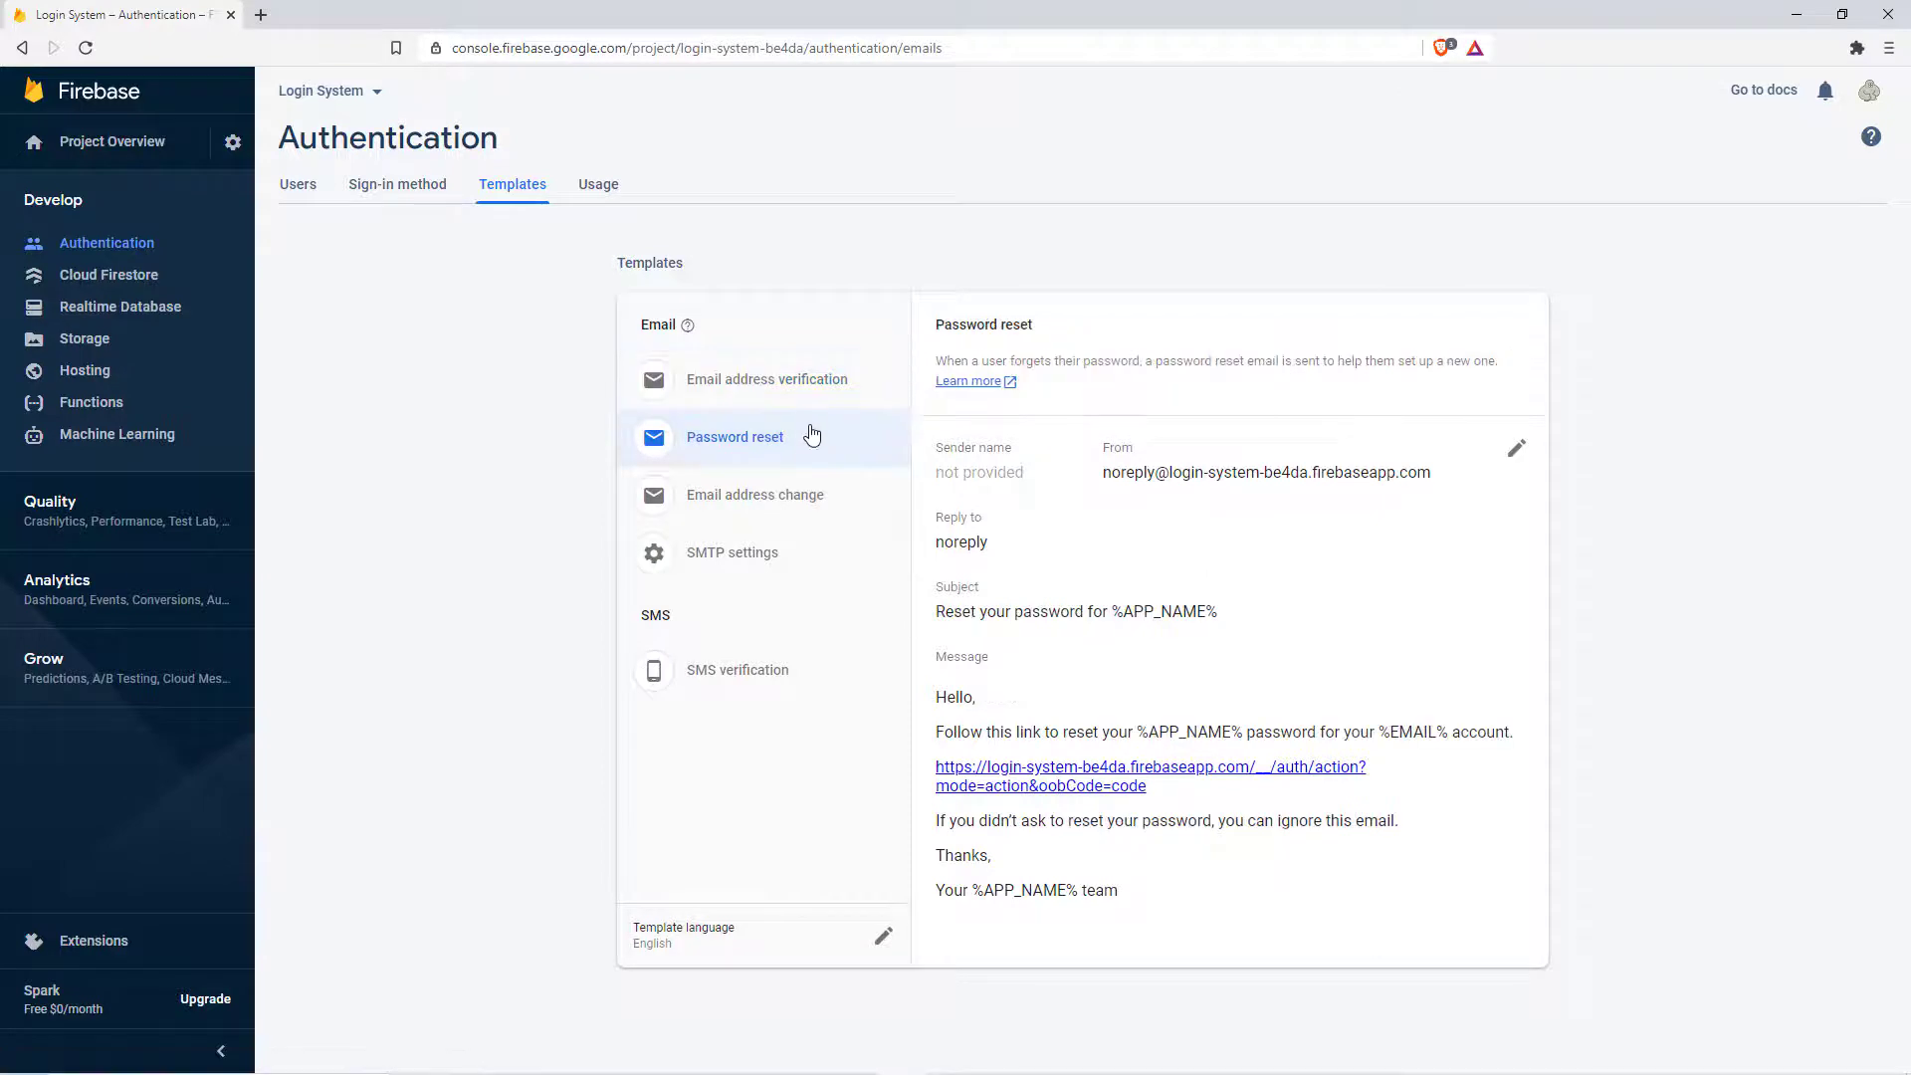
{"action": "left_click", "coordinate": [813, 397]}
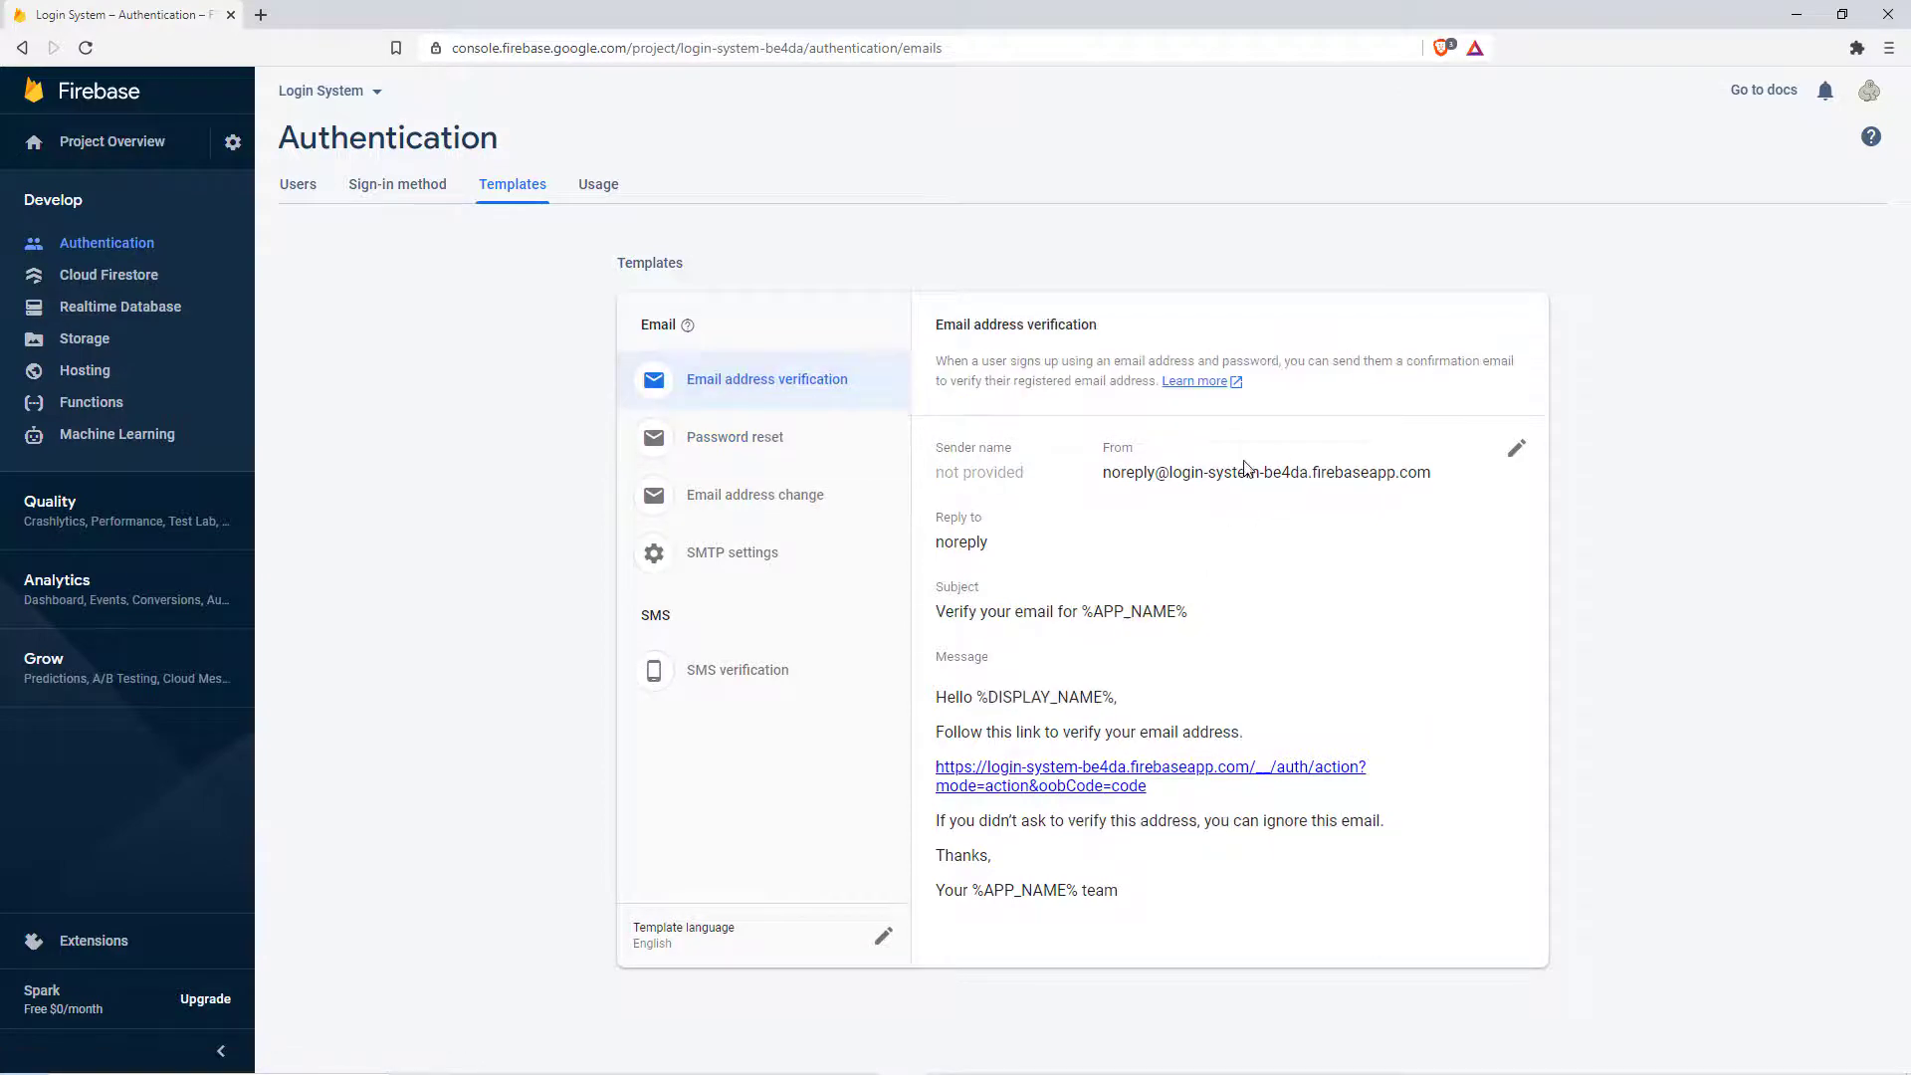
{"action": "left_click_drag", "start_coordinate": [1169, 475], "coordinate": [1433, 469]}
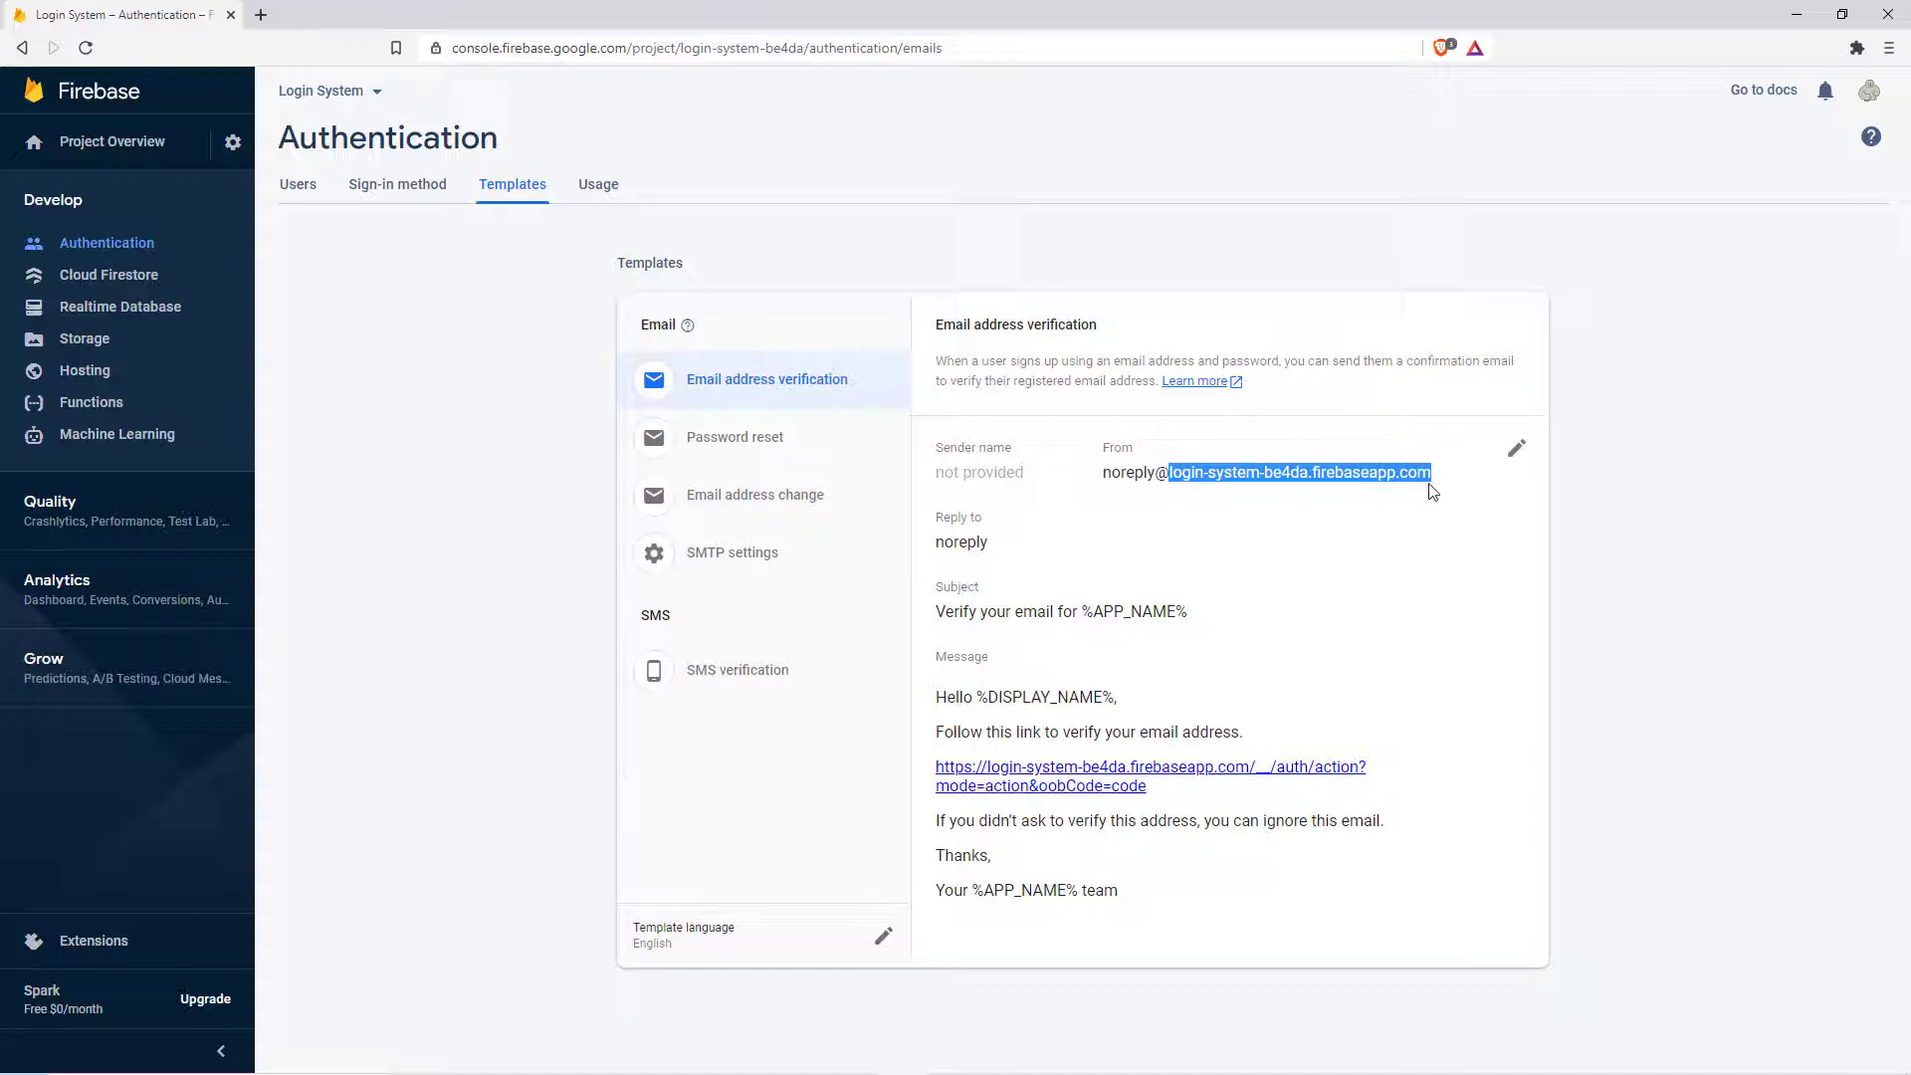
{"action": "left_click", "coordinate": [1516, 450]}
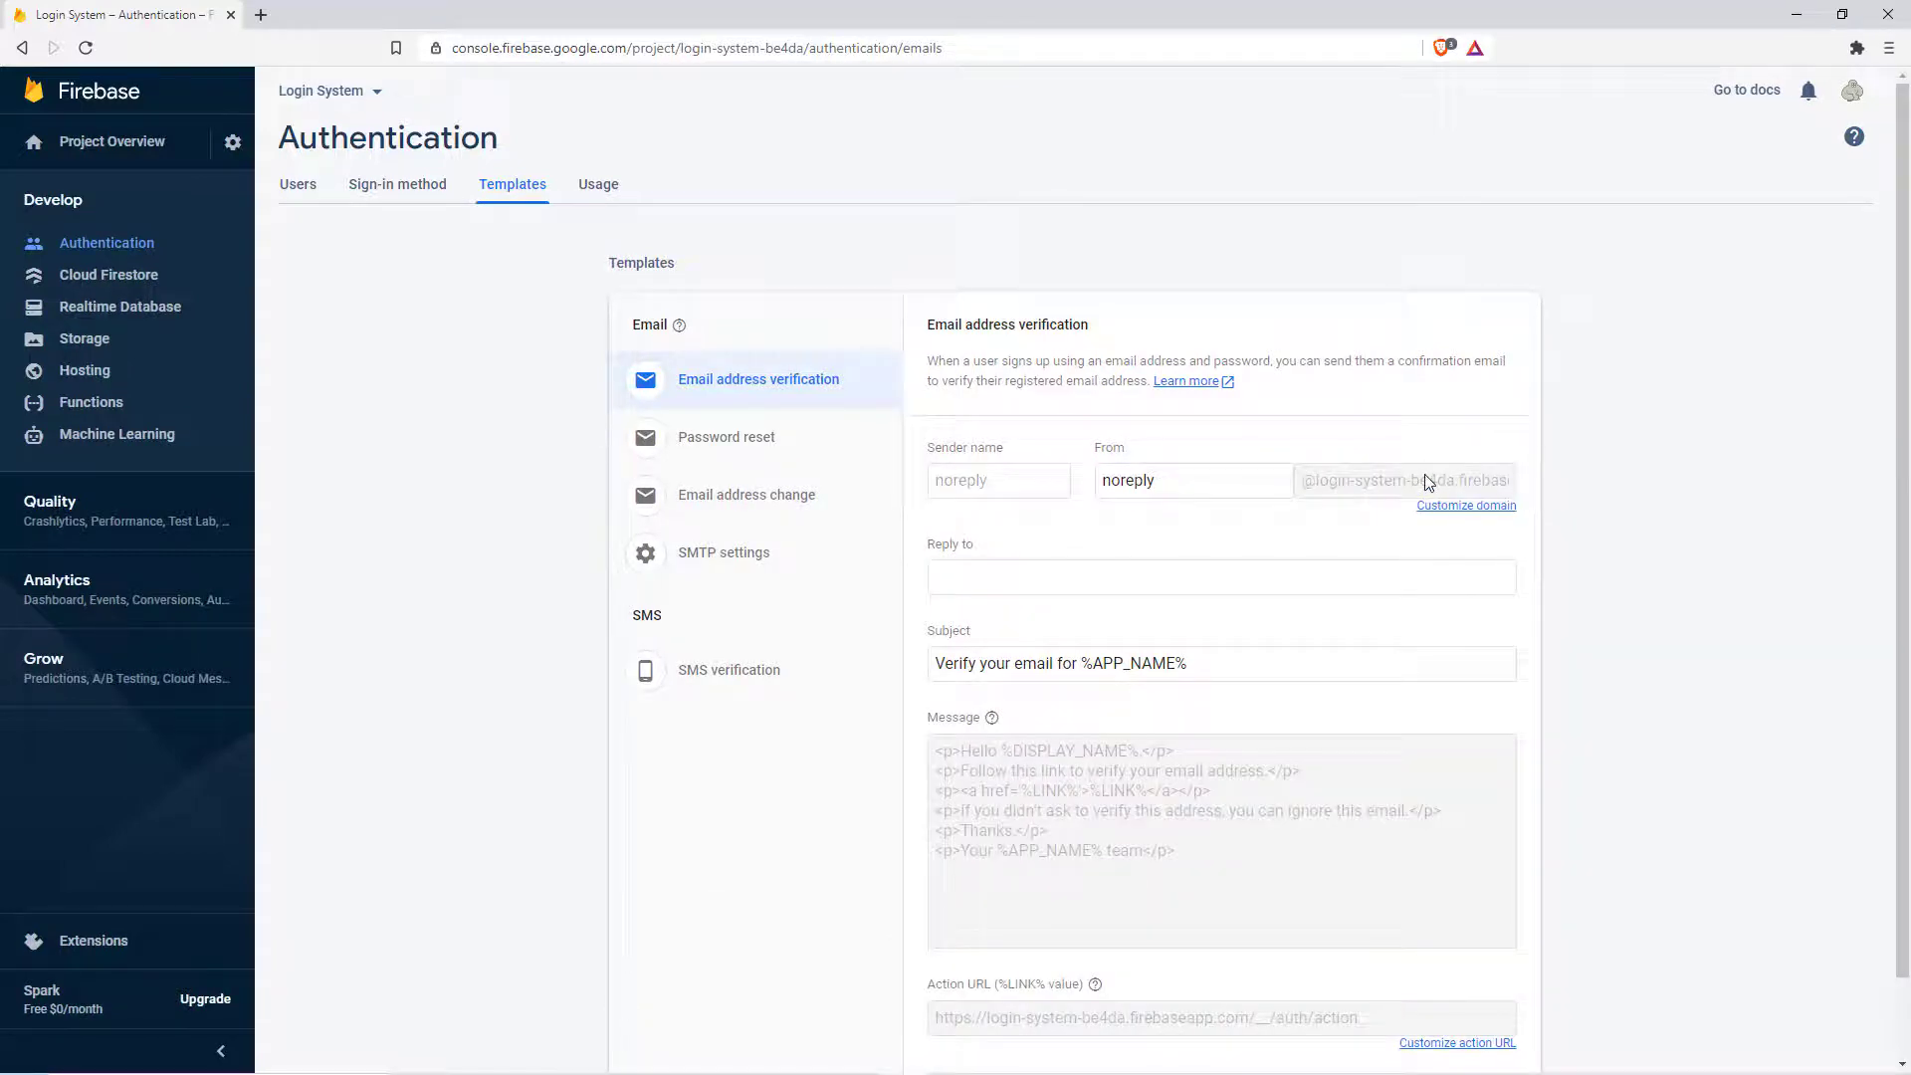
{"action": "left_click", "coordinate": [1455, 509]}
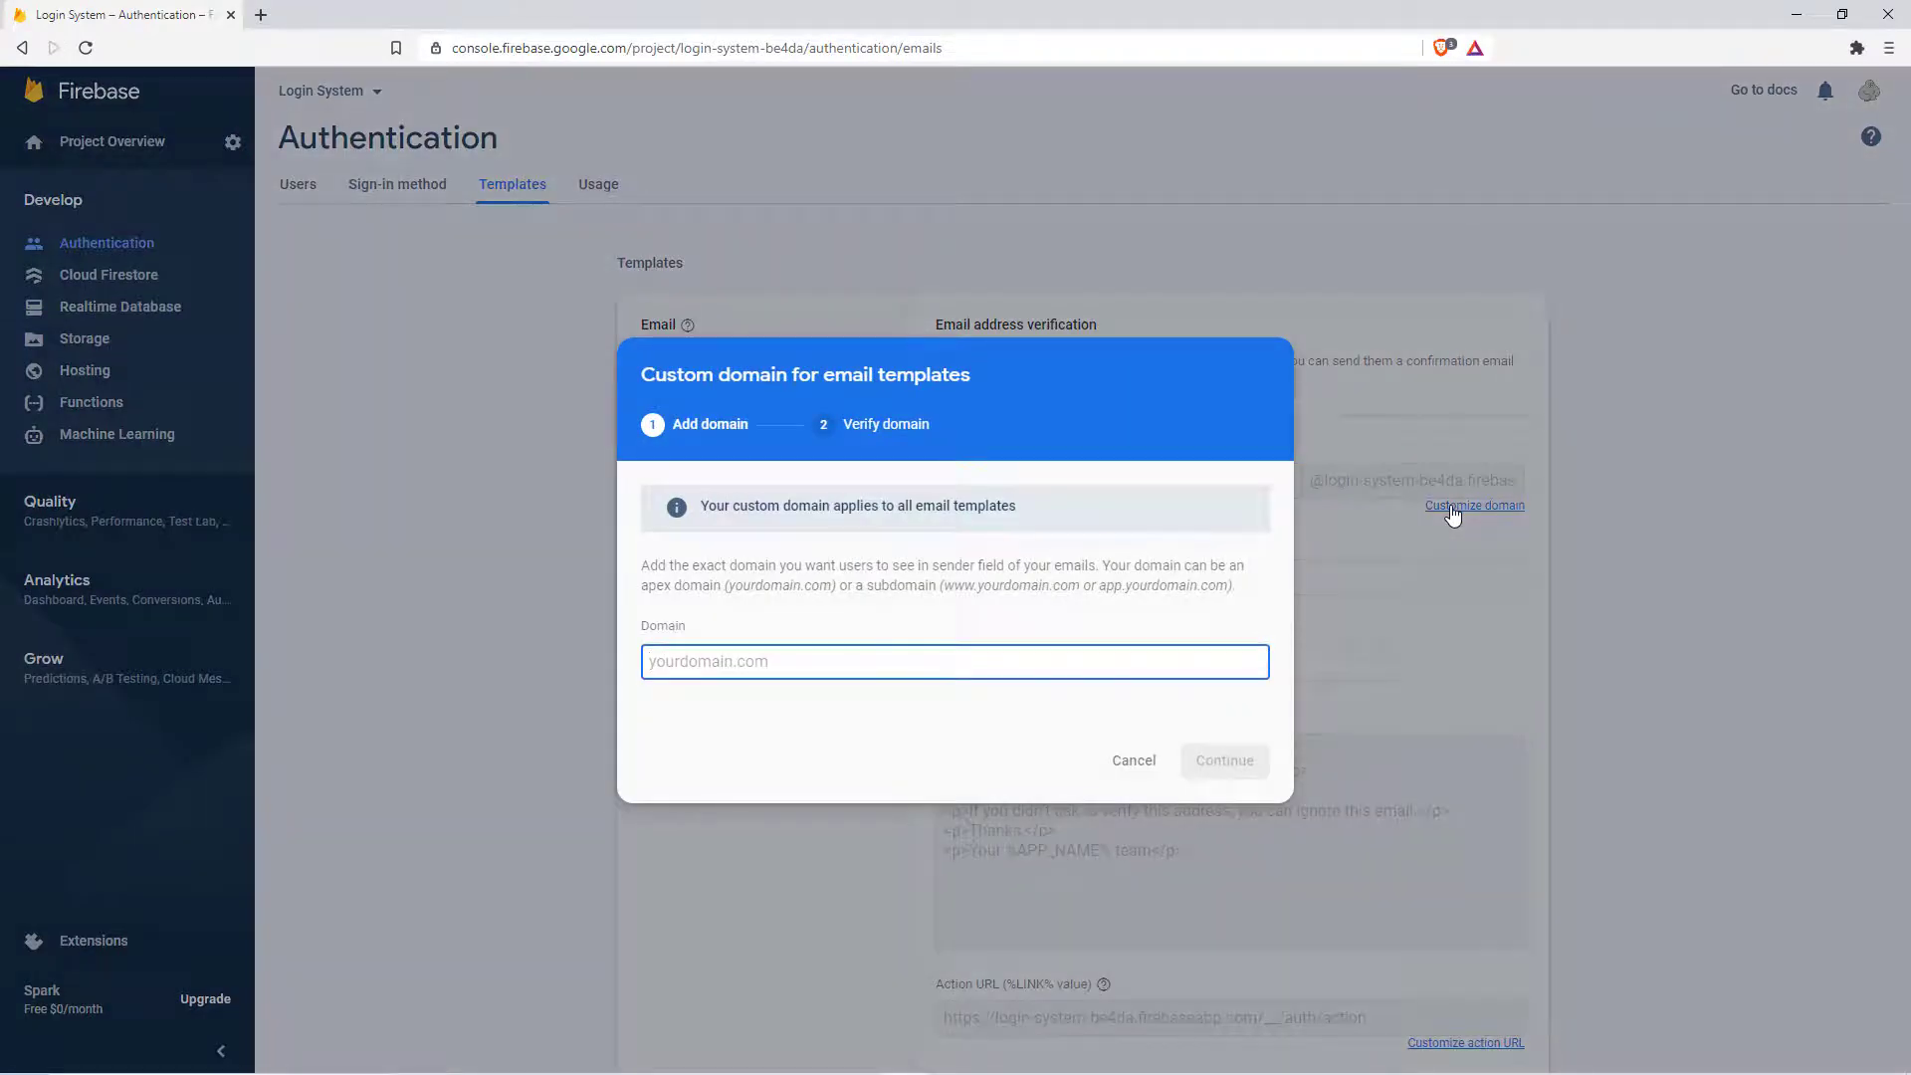
{"action": "left_click", "coordinate": [1582, 601]}
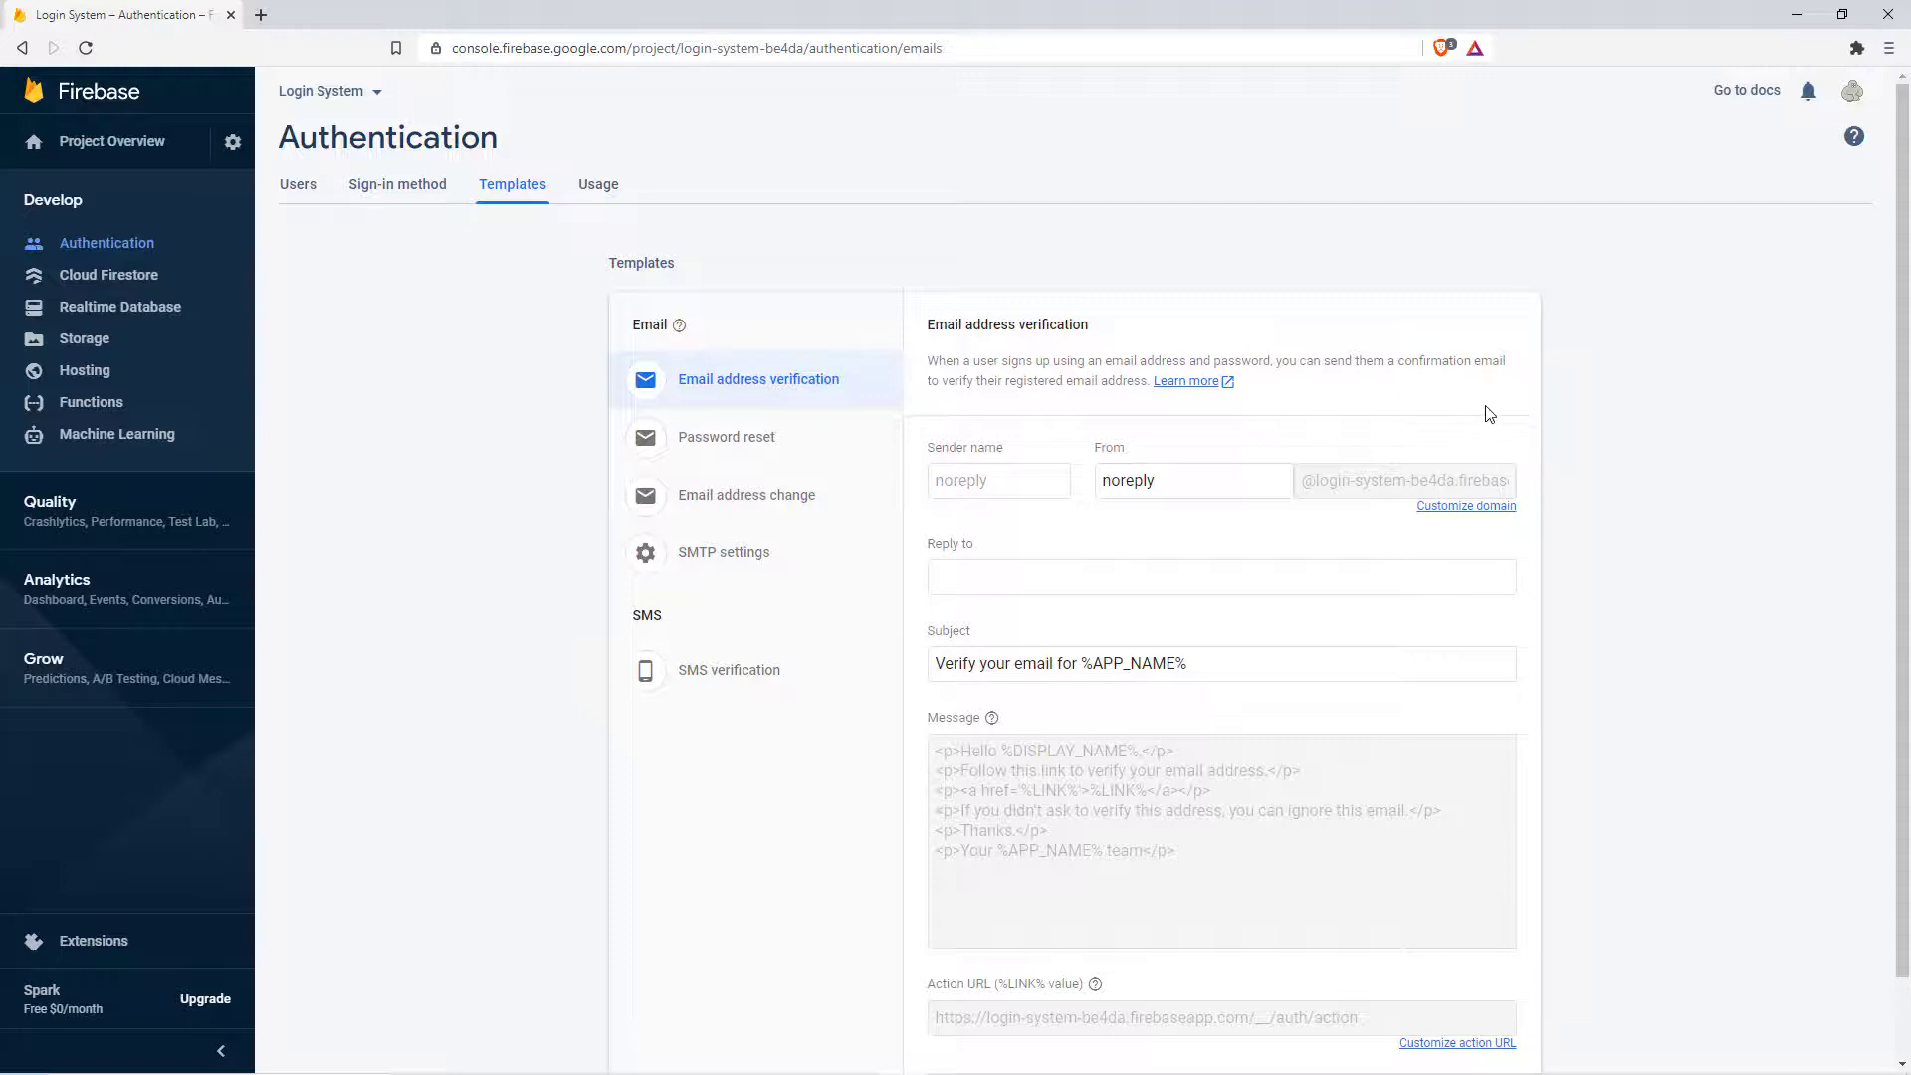
{"action": "scroll", "coordinate": [1222, 426], "scroll_direction": "down", "scroll_amount": 1}
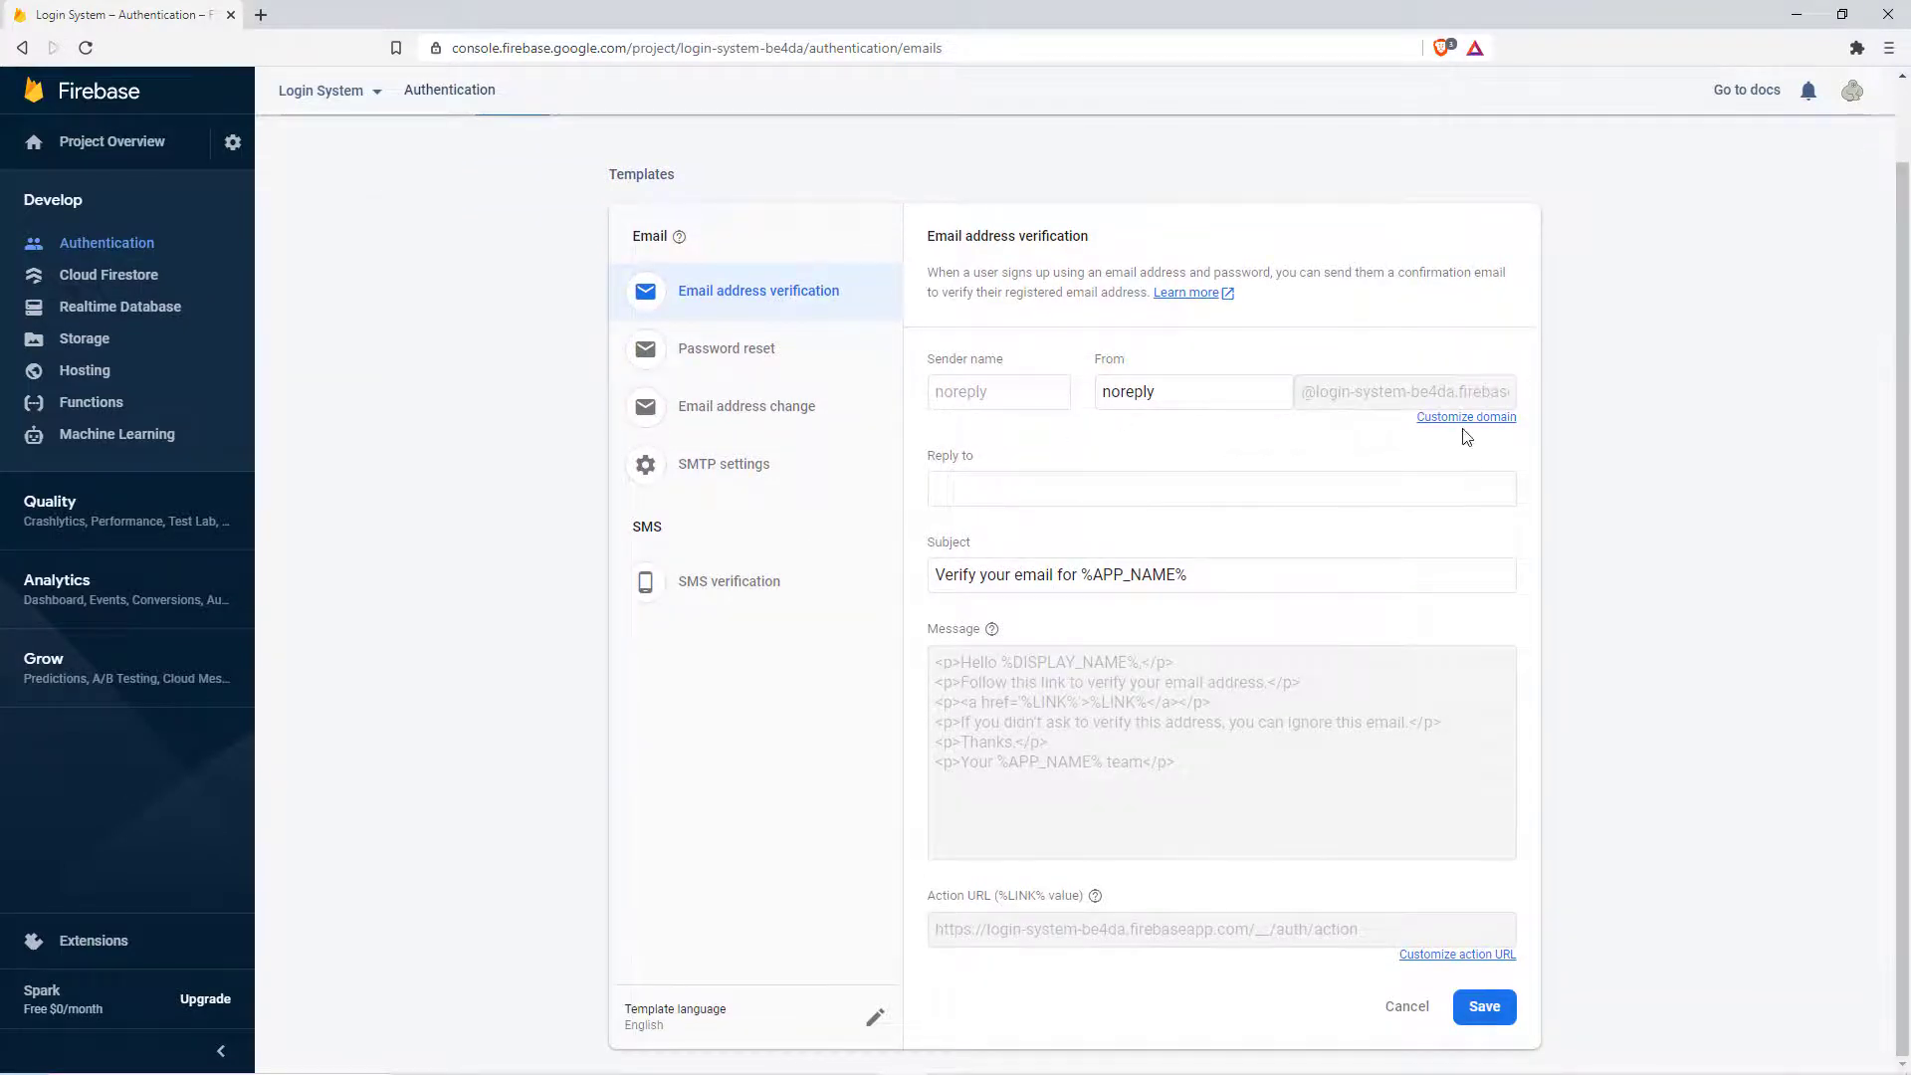
{"action": "scroll", "coordinate": [1079, 497], "scroll_direction": "up", "scroll_amount": 1}
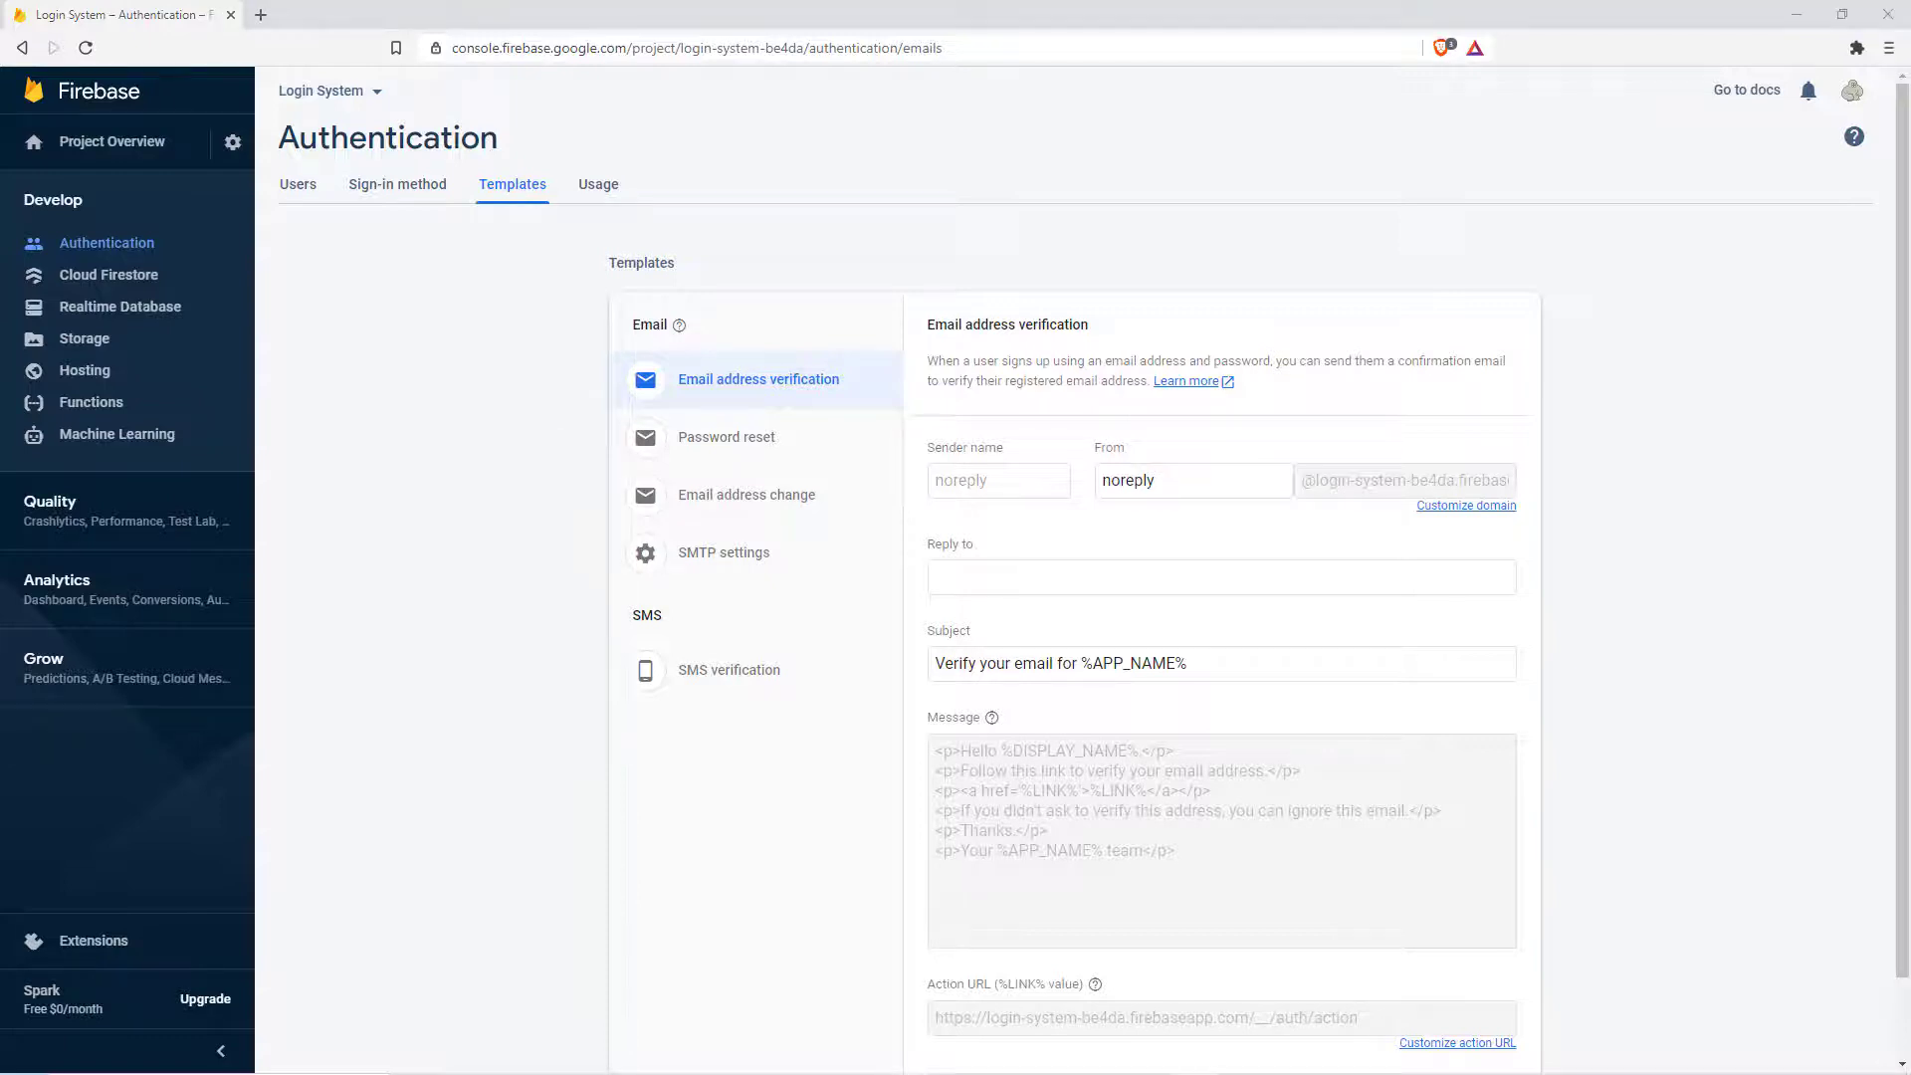
Step: Register Android package com.appfoundry.previewer and download its google-services.json file
{"action": "left_click", "coordinate": [113, 140]}
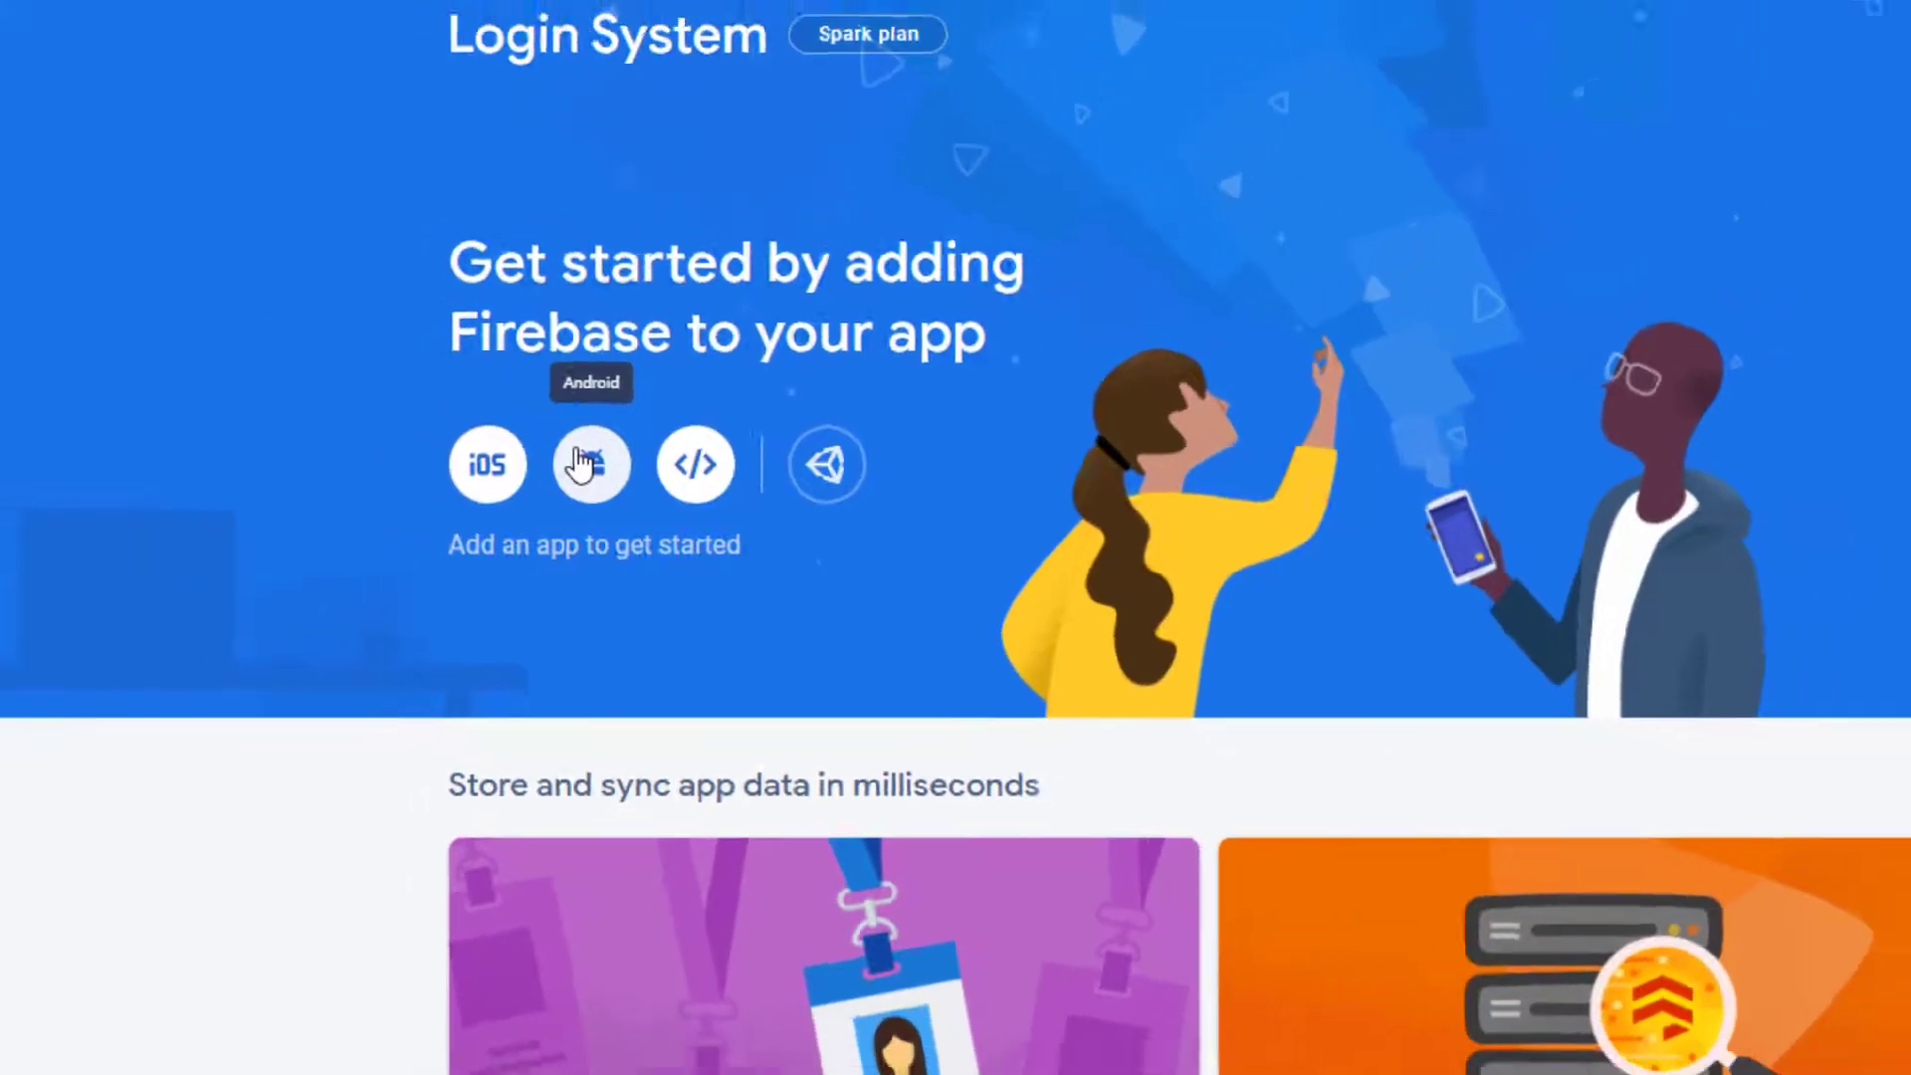
{"action": "left_click", "coordinate": [580, 462]}
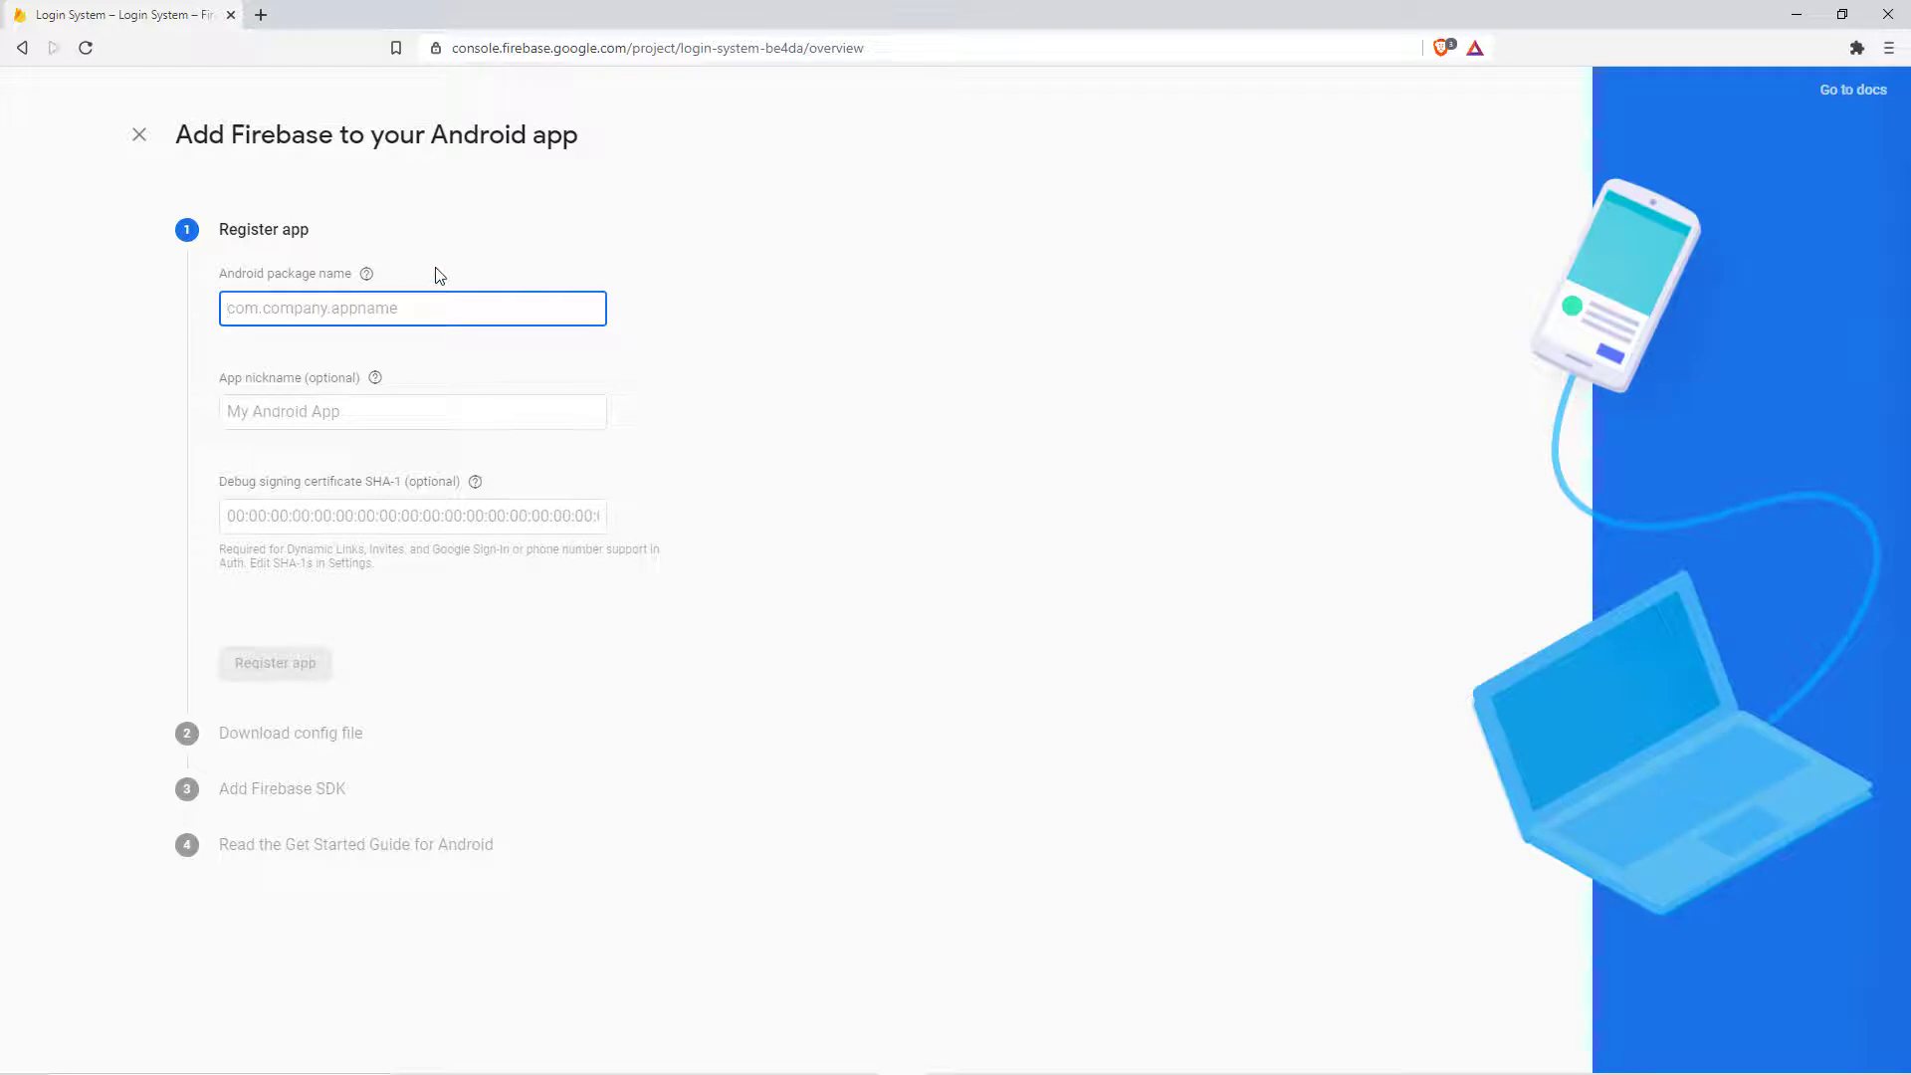
{"action": "type", "text": "com."}
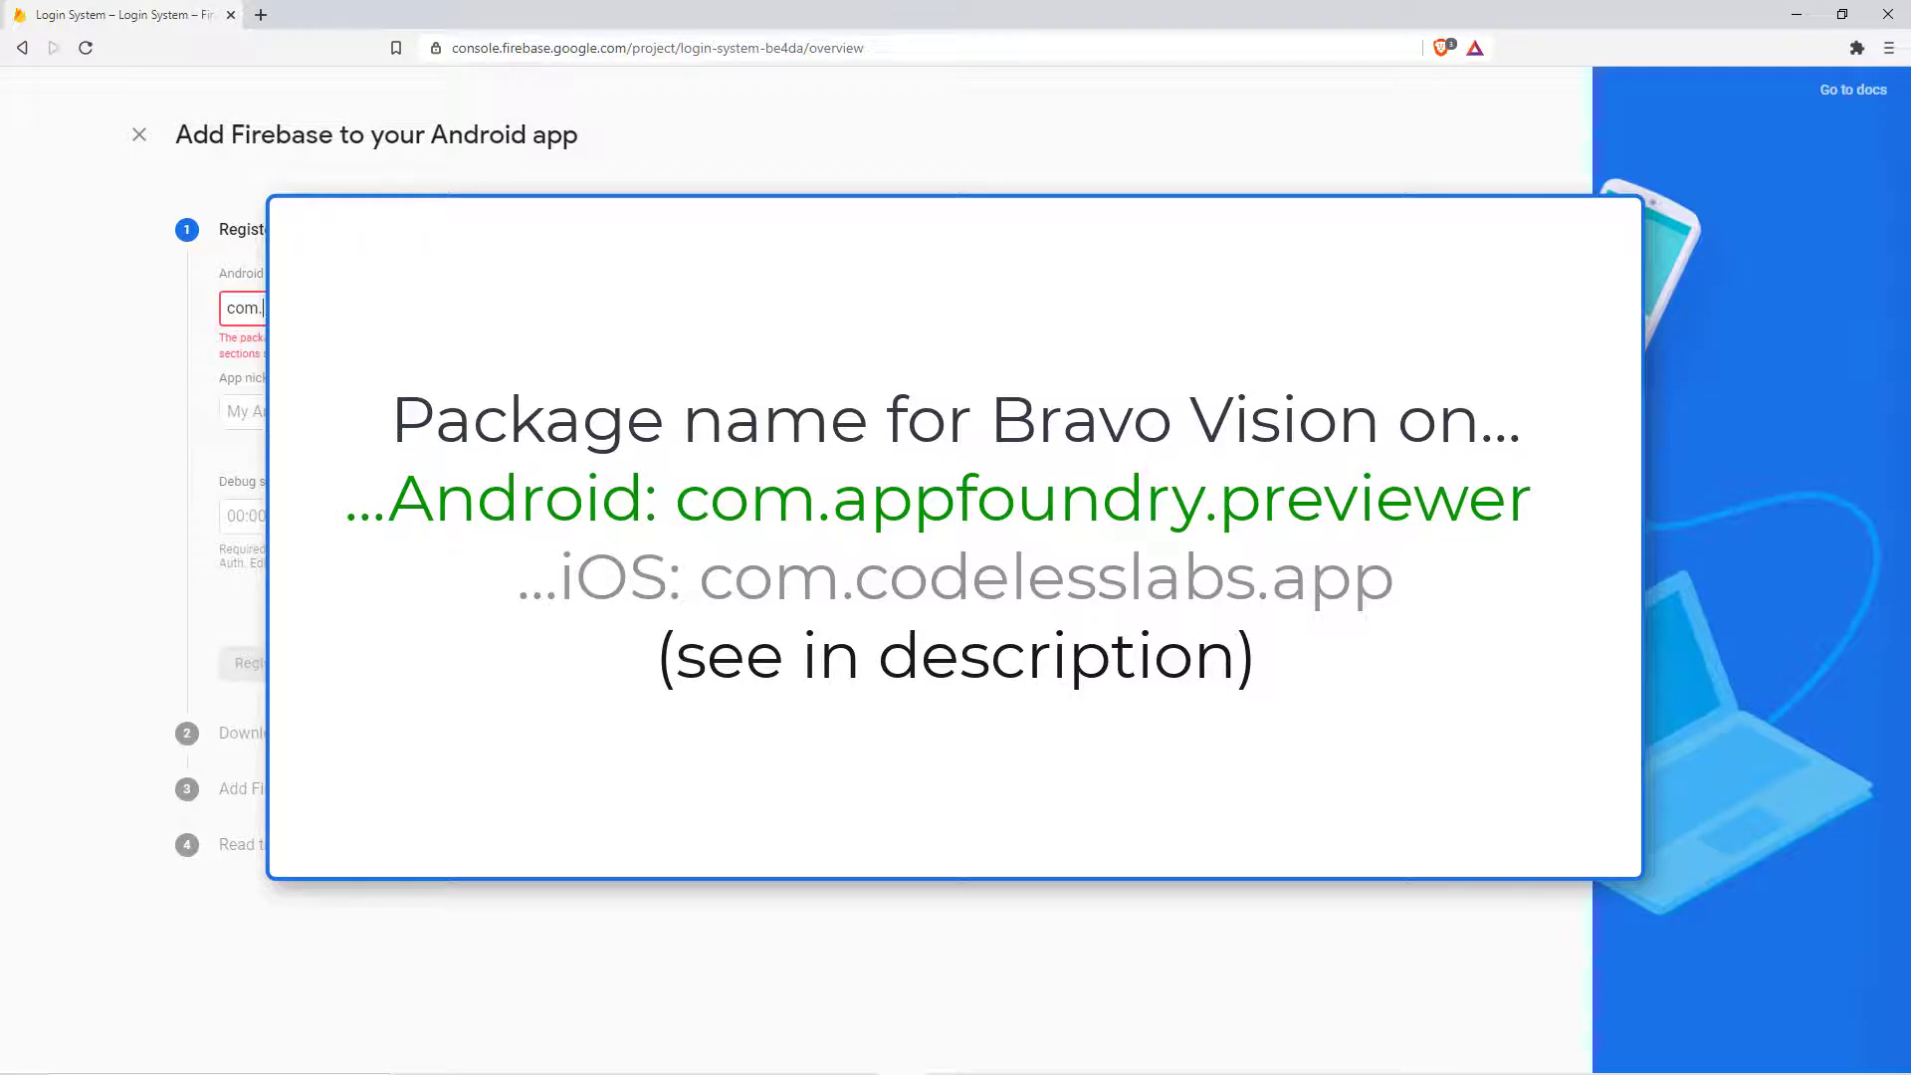
{"action": "type", "text": "appfoundry.previewer"}
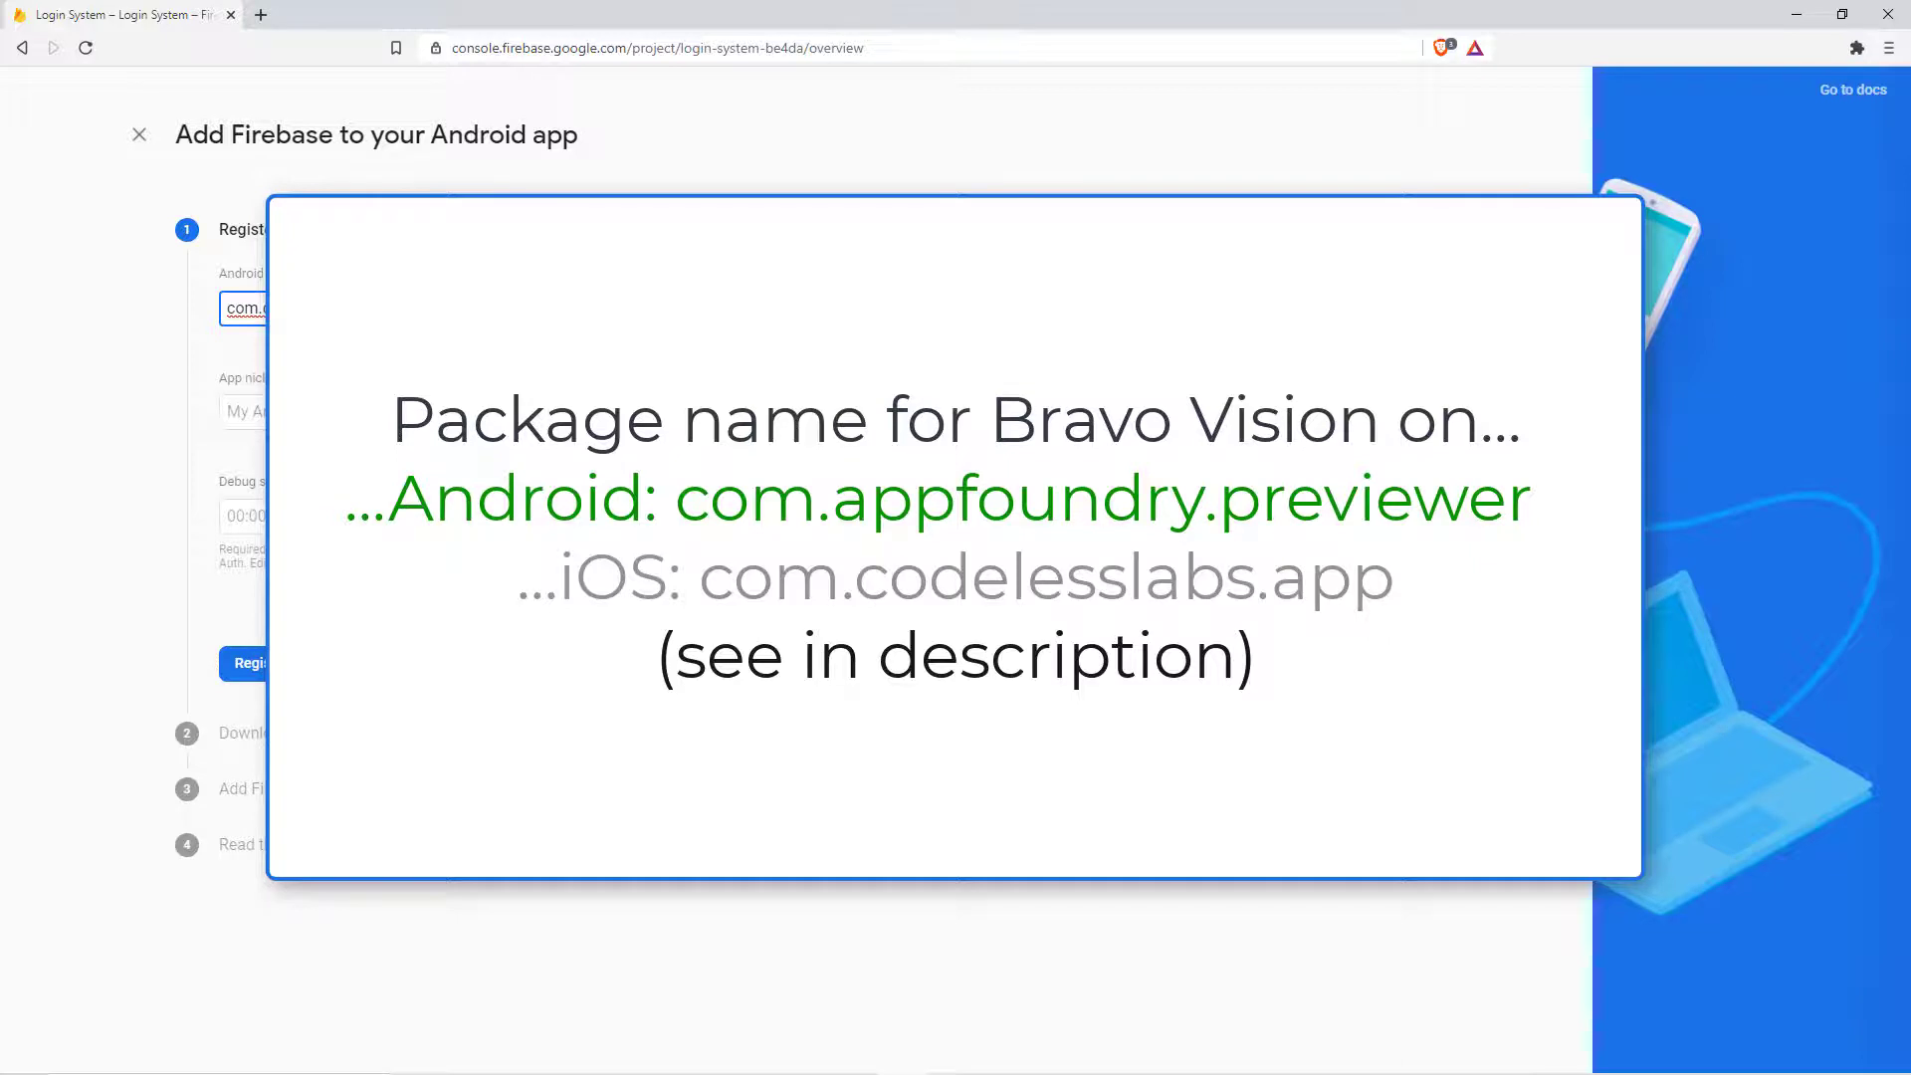
{"action": "key", "text": "Return"}
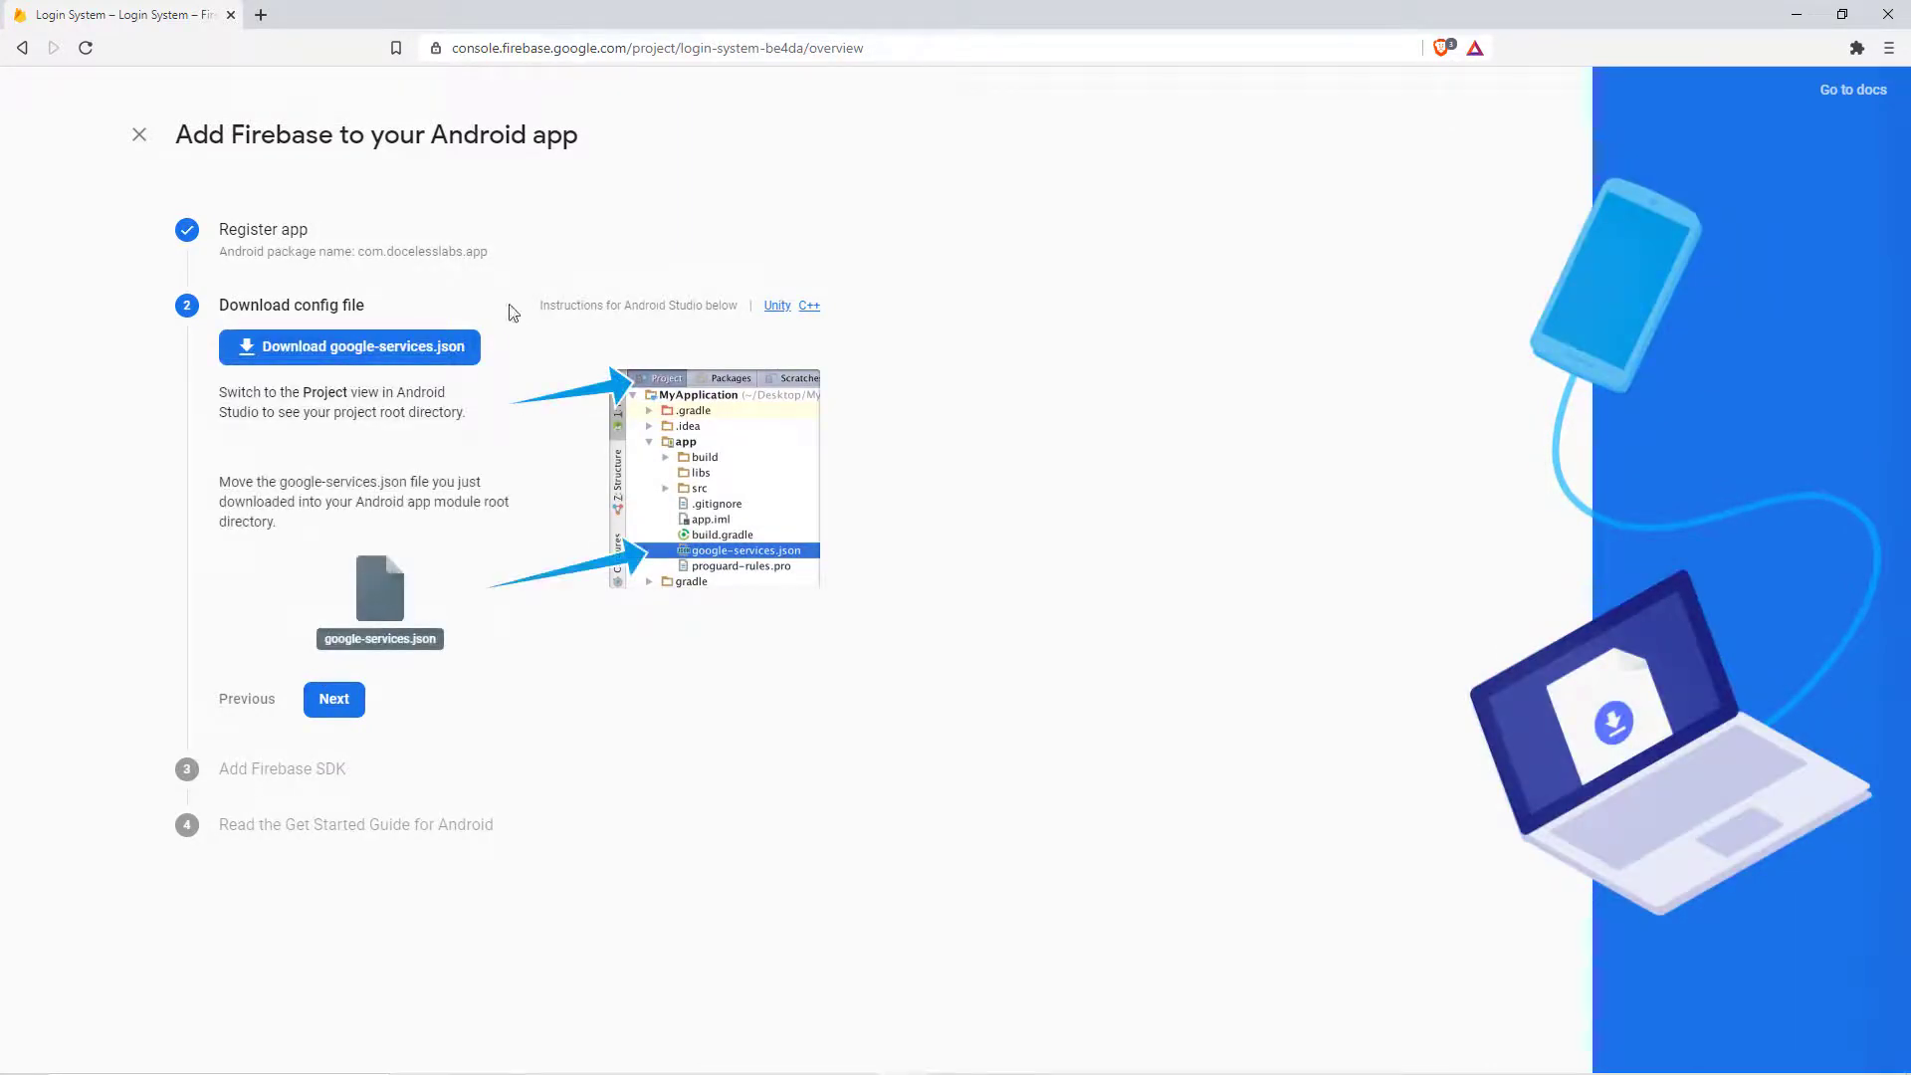
{"action": "left_click", "coordinate": [416, 351]}
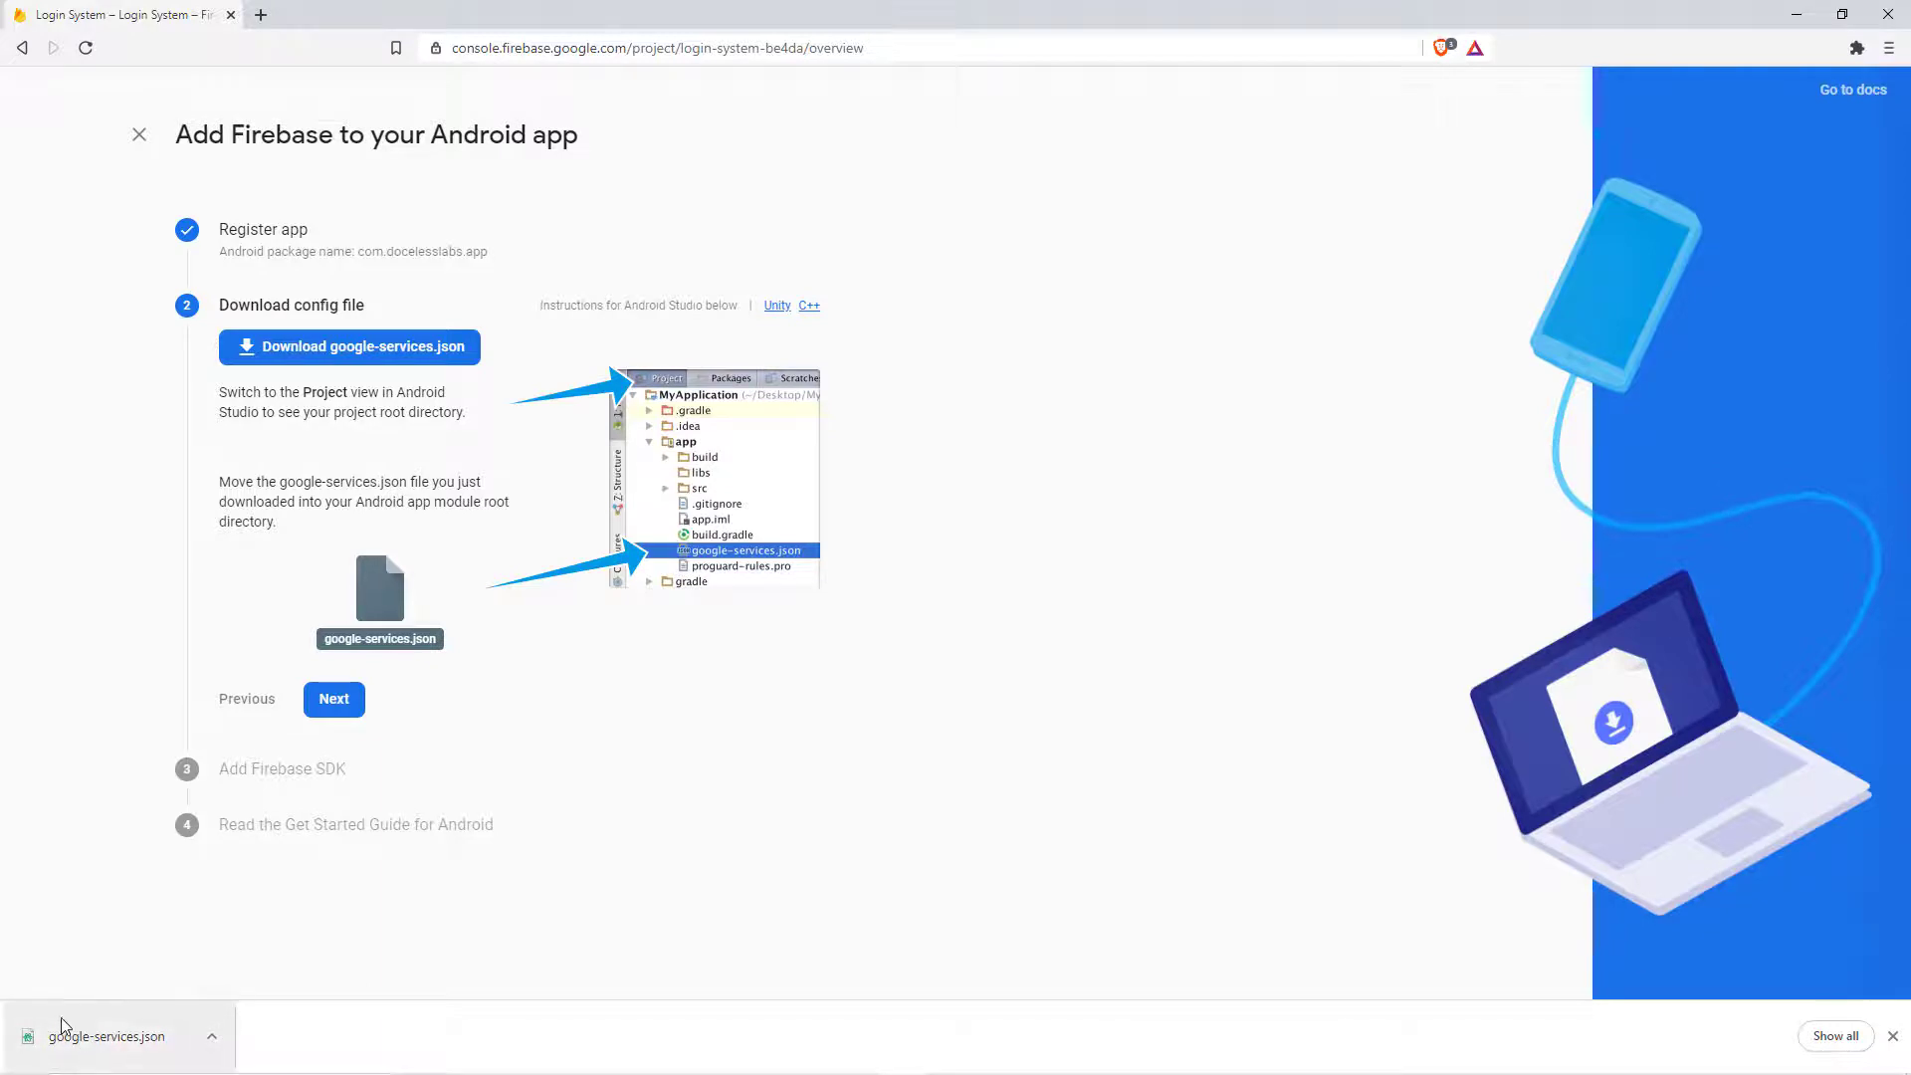
Step: Finish the remaining Android setup steps back to the console; open then cancel Add app
{"action": "left_click", "coordinate": [333, 698]}
{"action": "scroll", "coordinate": [338, 408], "scroll_direction": "down", "scroll_amount": 6}
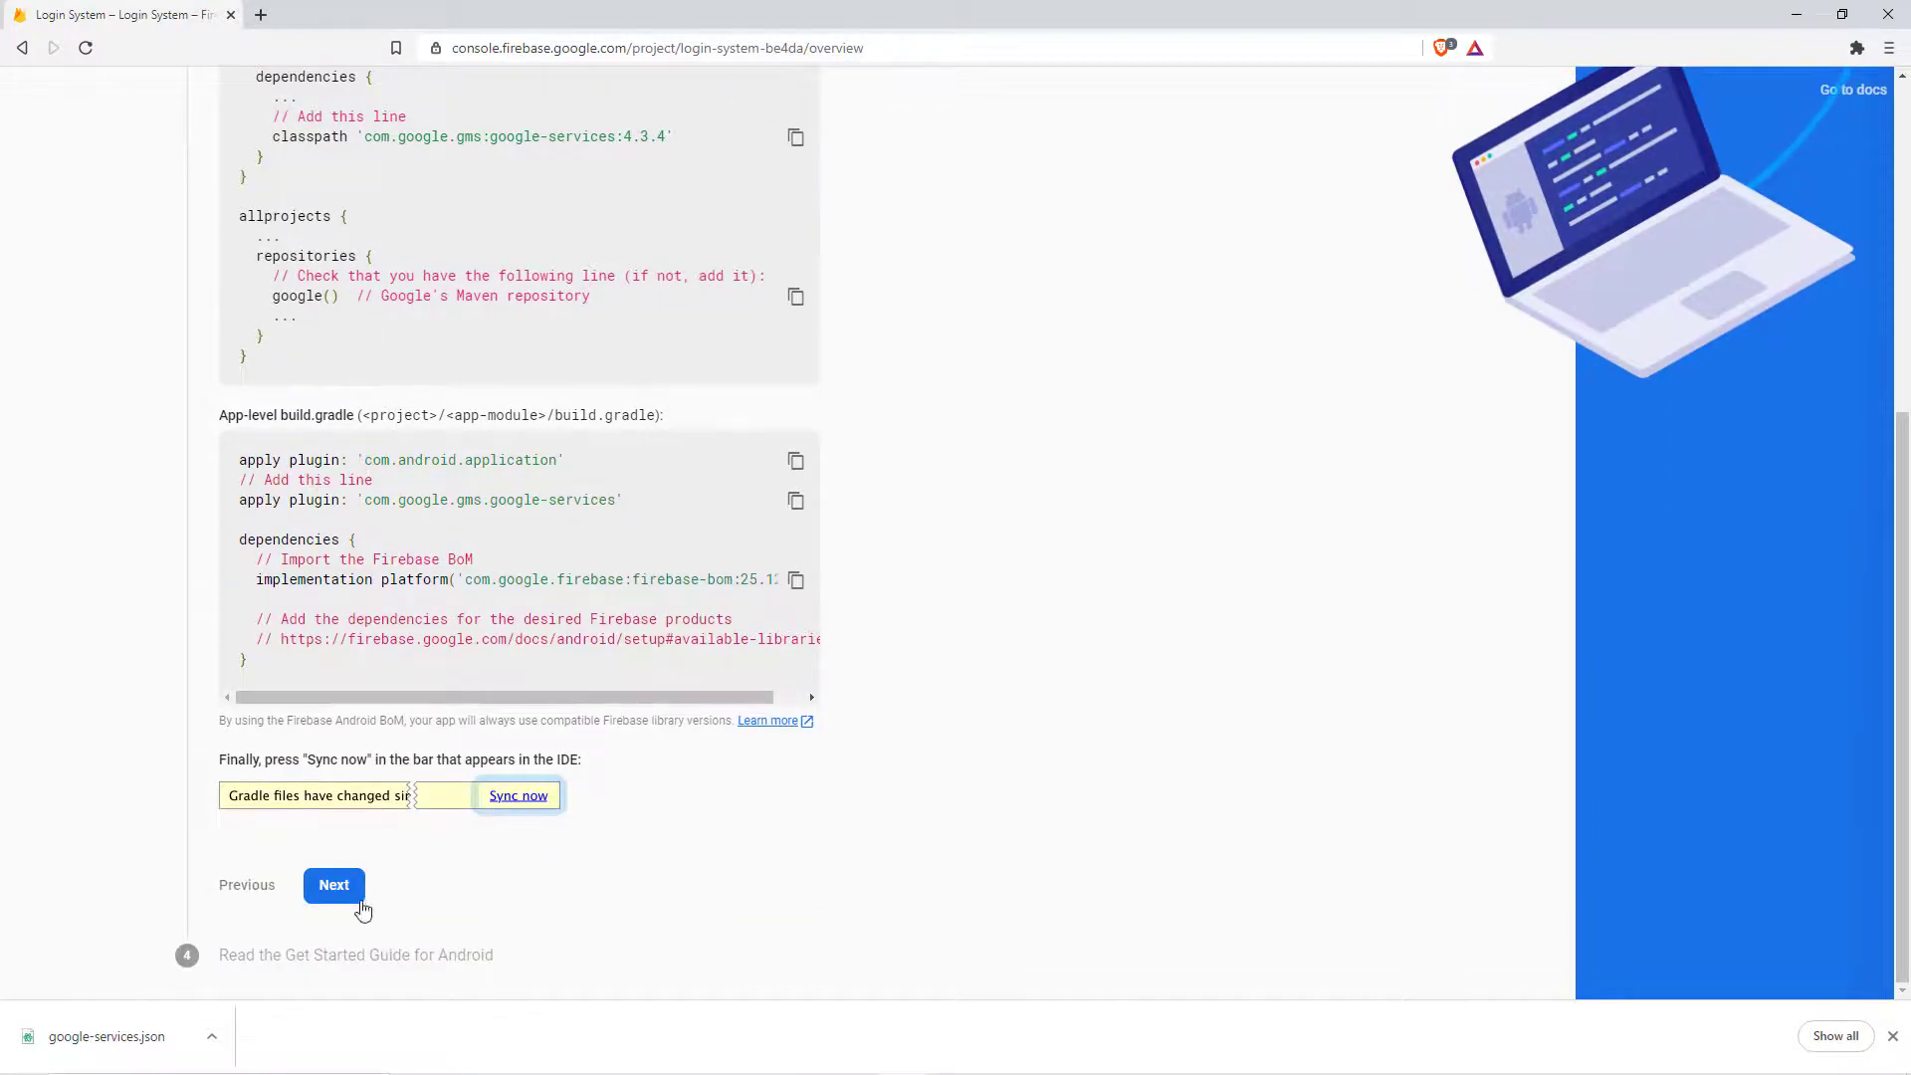
{"action": "left_click", "coordinate": [334, 886]}
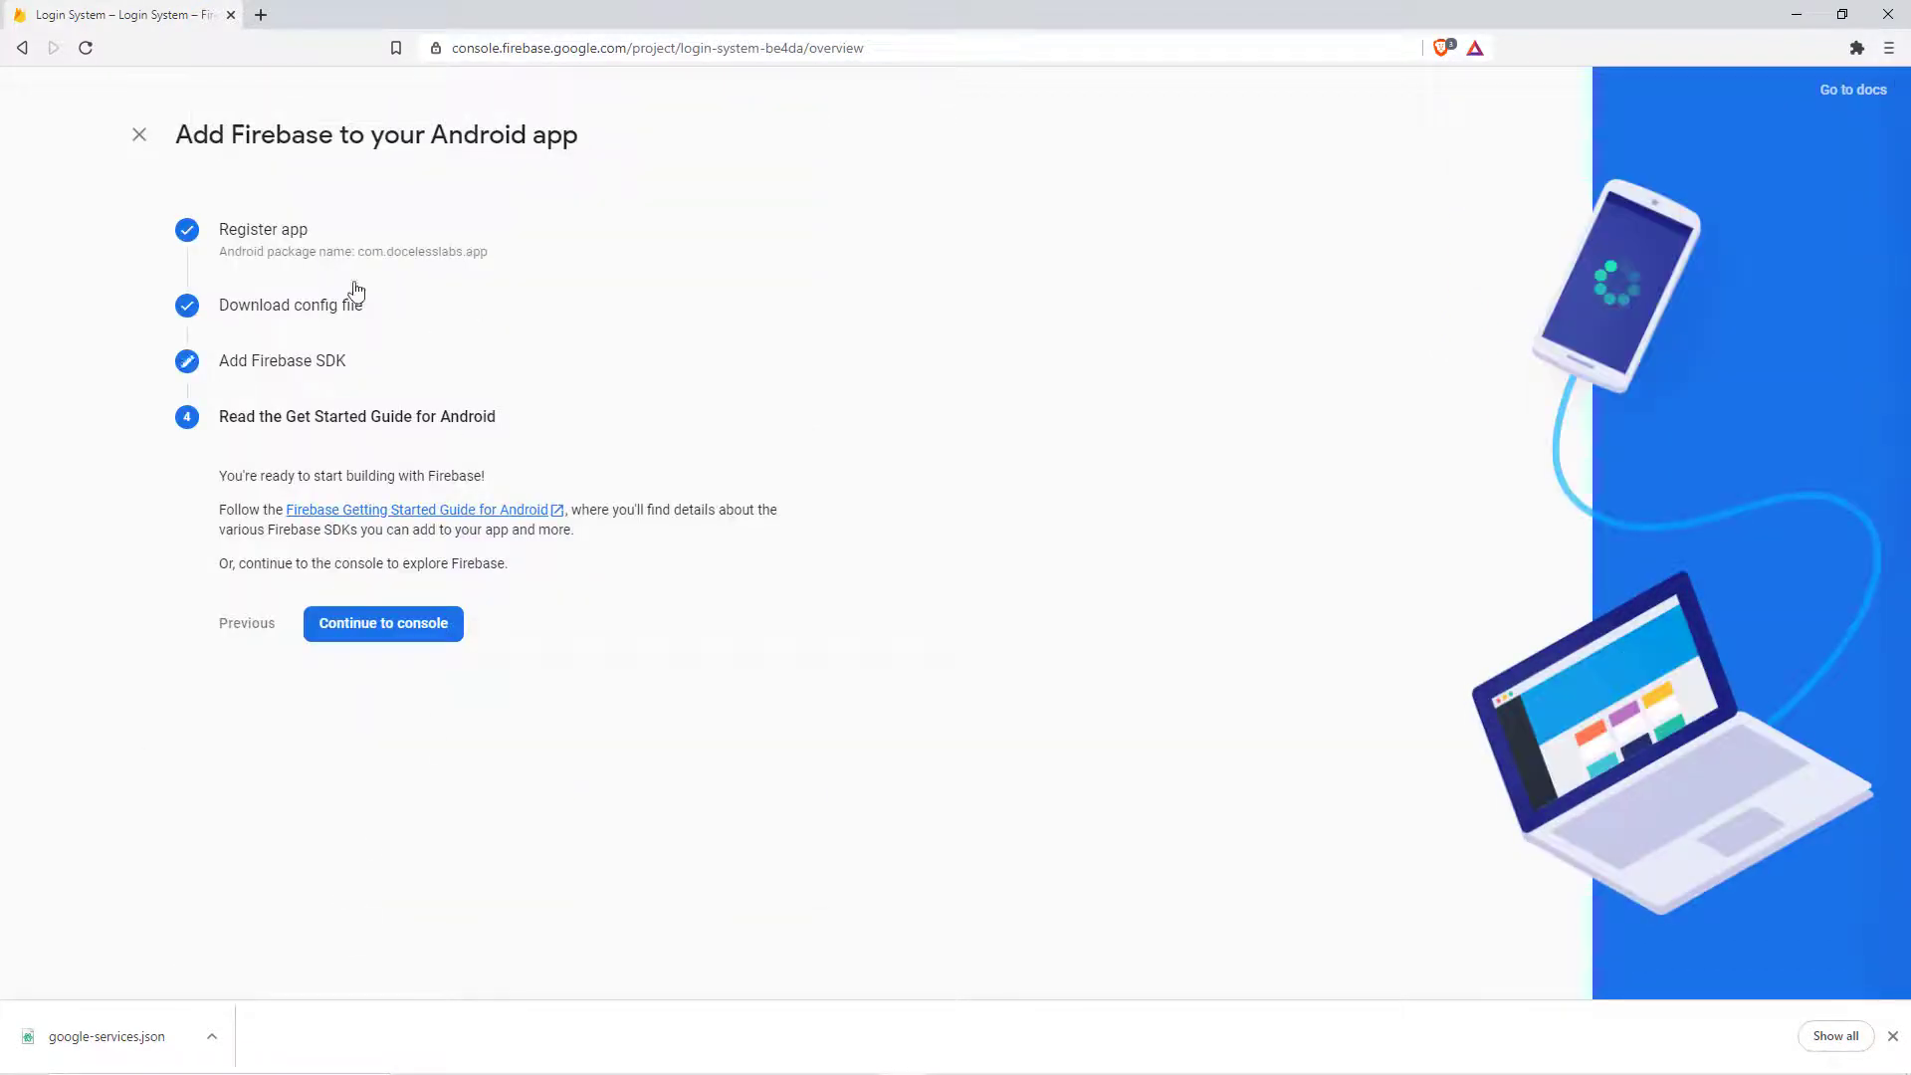
{"action": "left_click", "coordinate": [423, 634]}
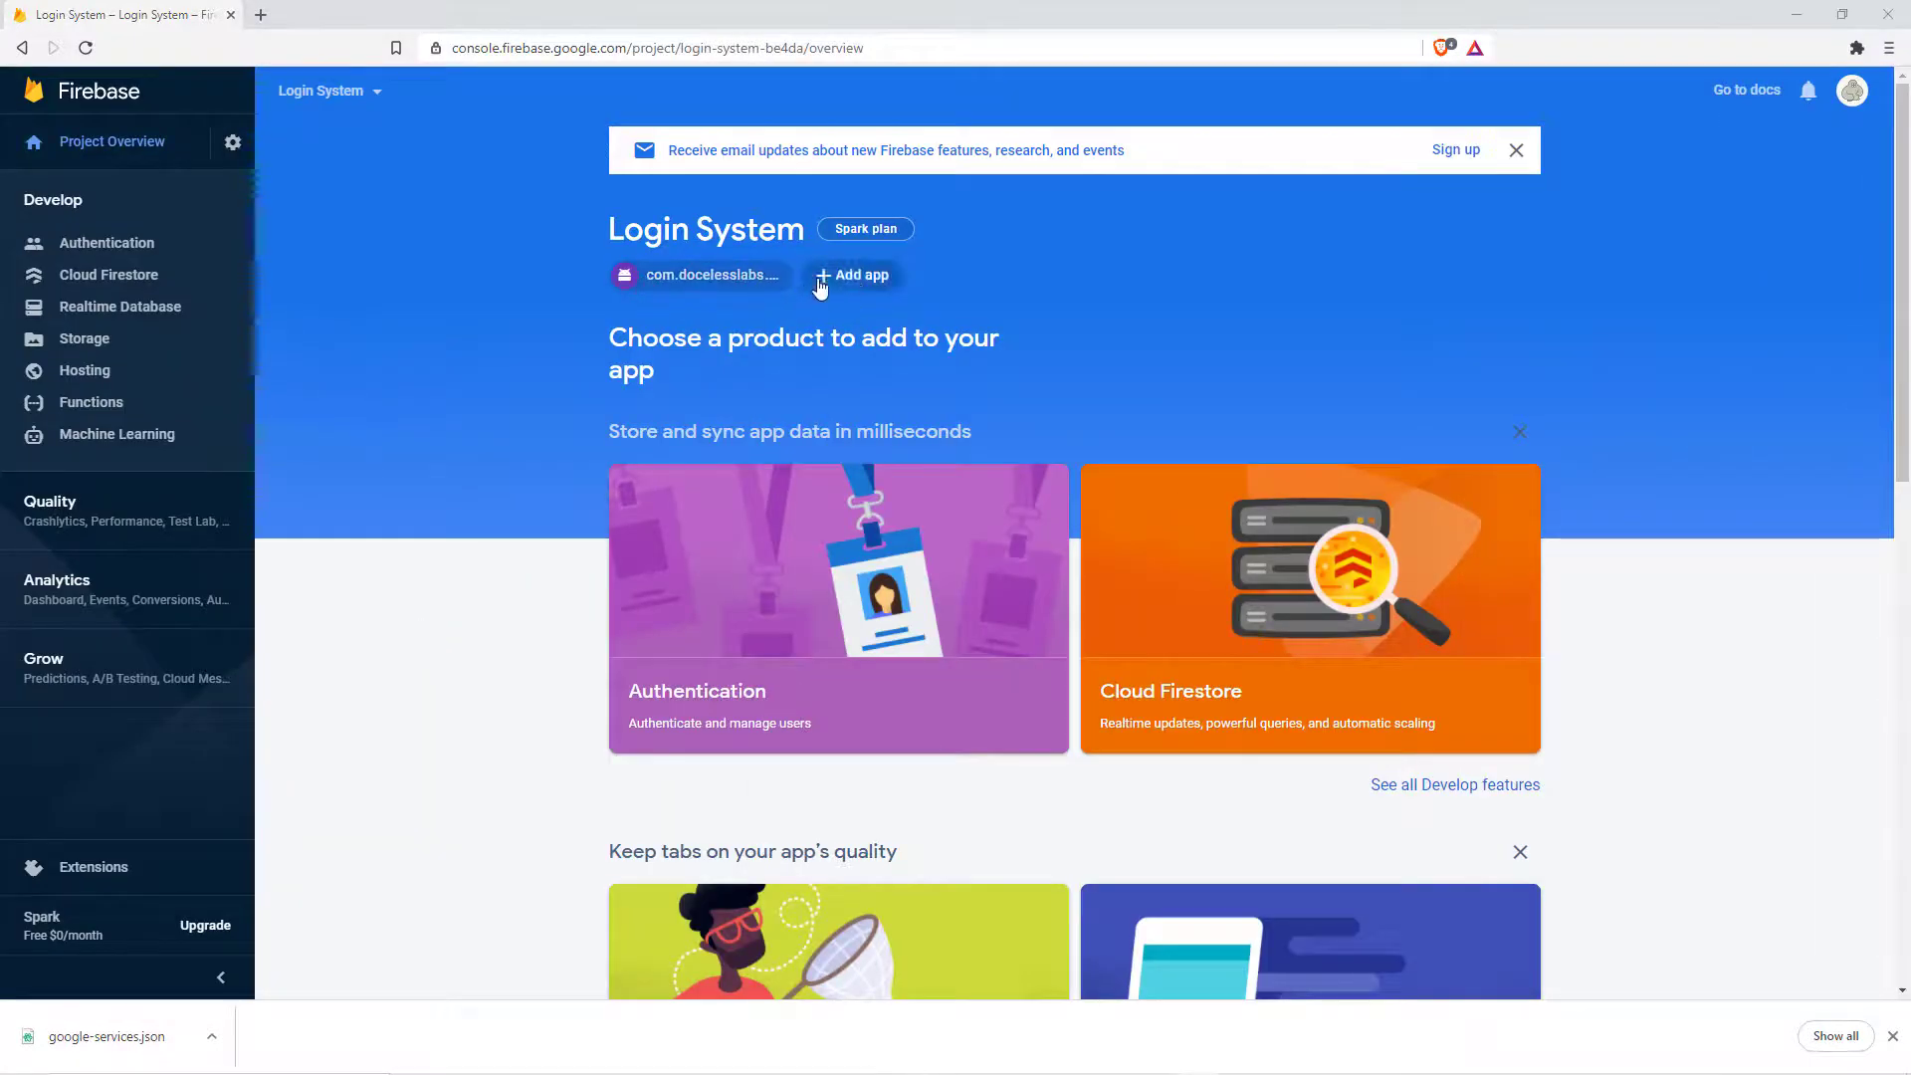
{"action": "left_click", "coordinate": [862, 283]}
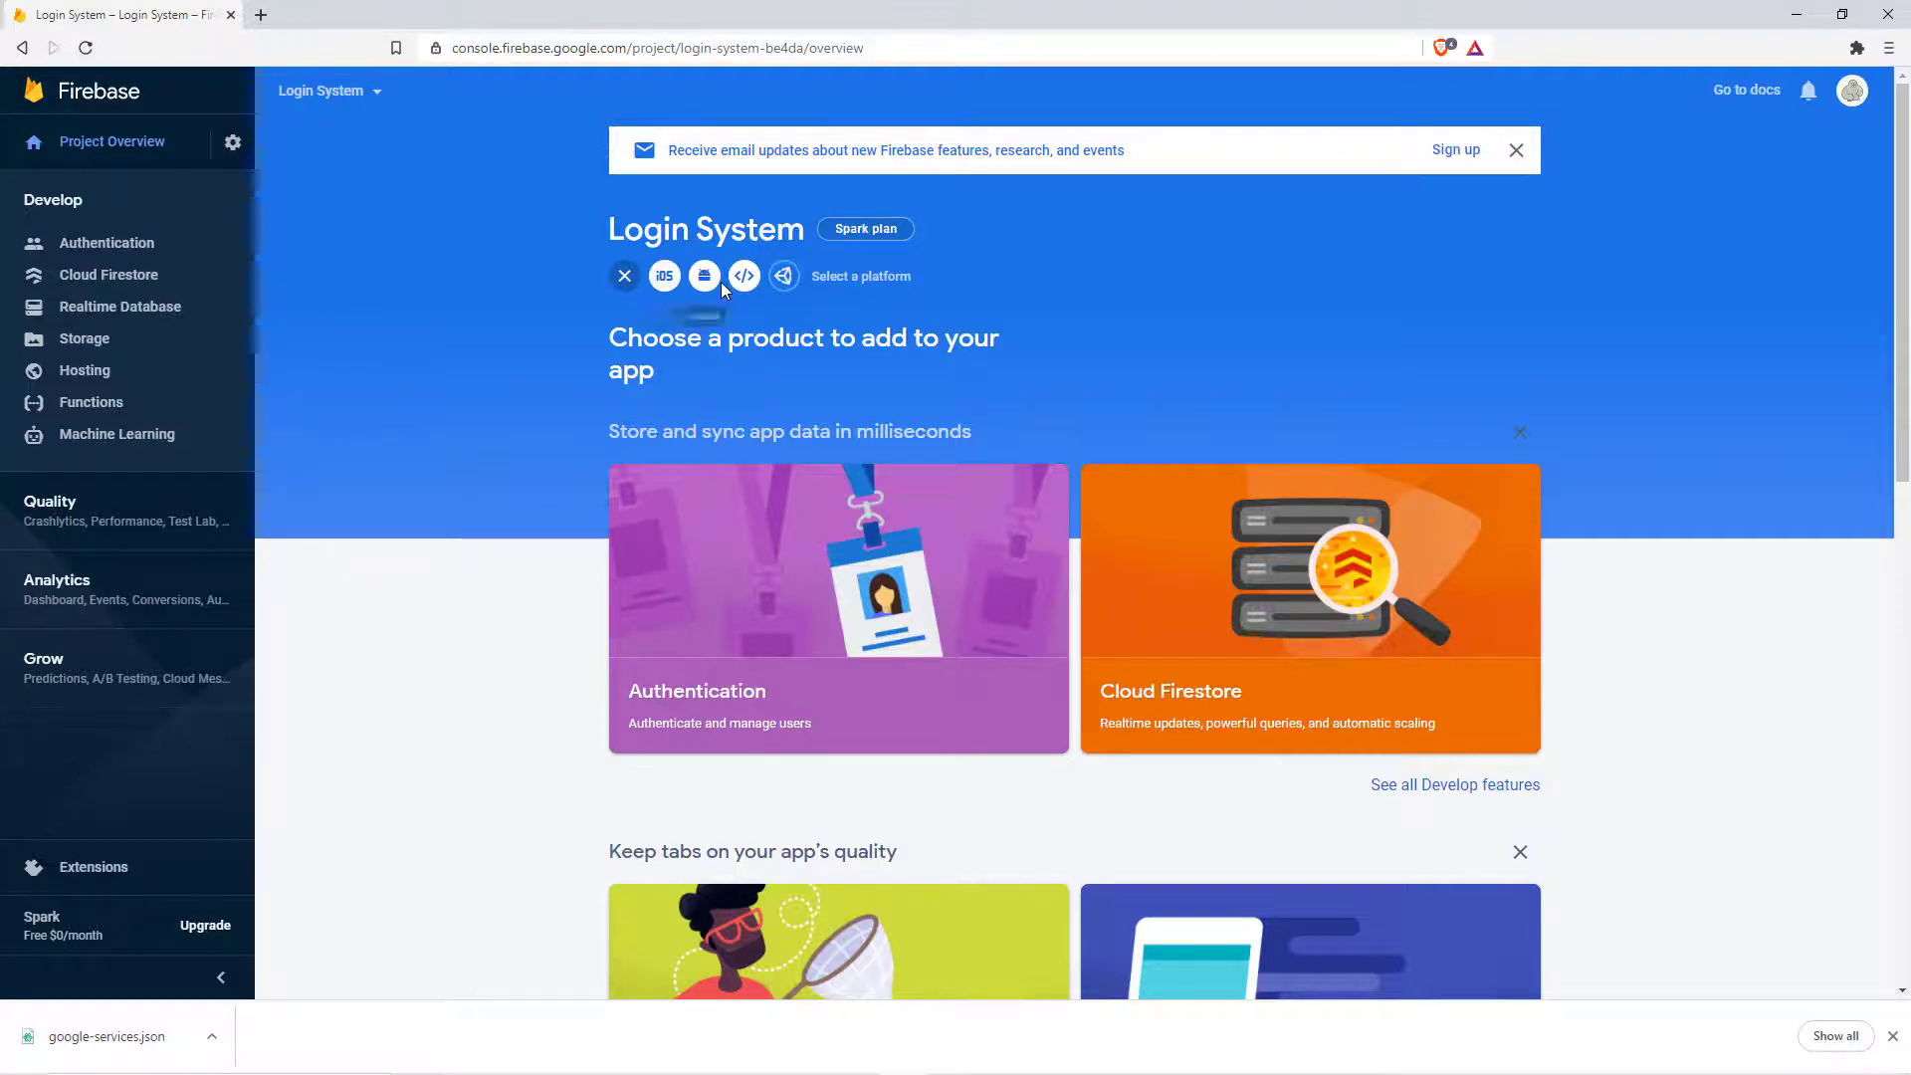
{"action": "left_click", "coordinate": [629, 282]}
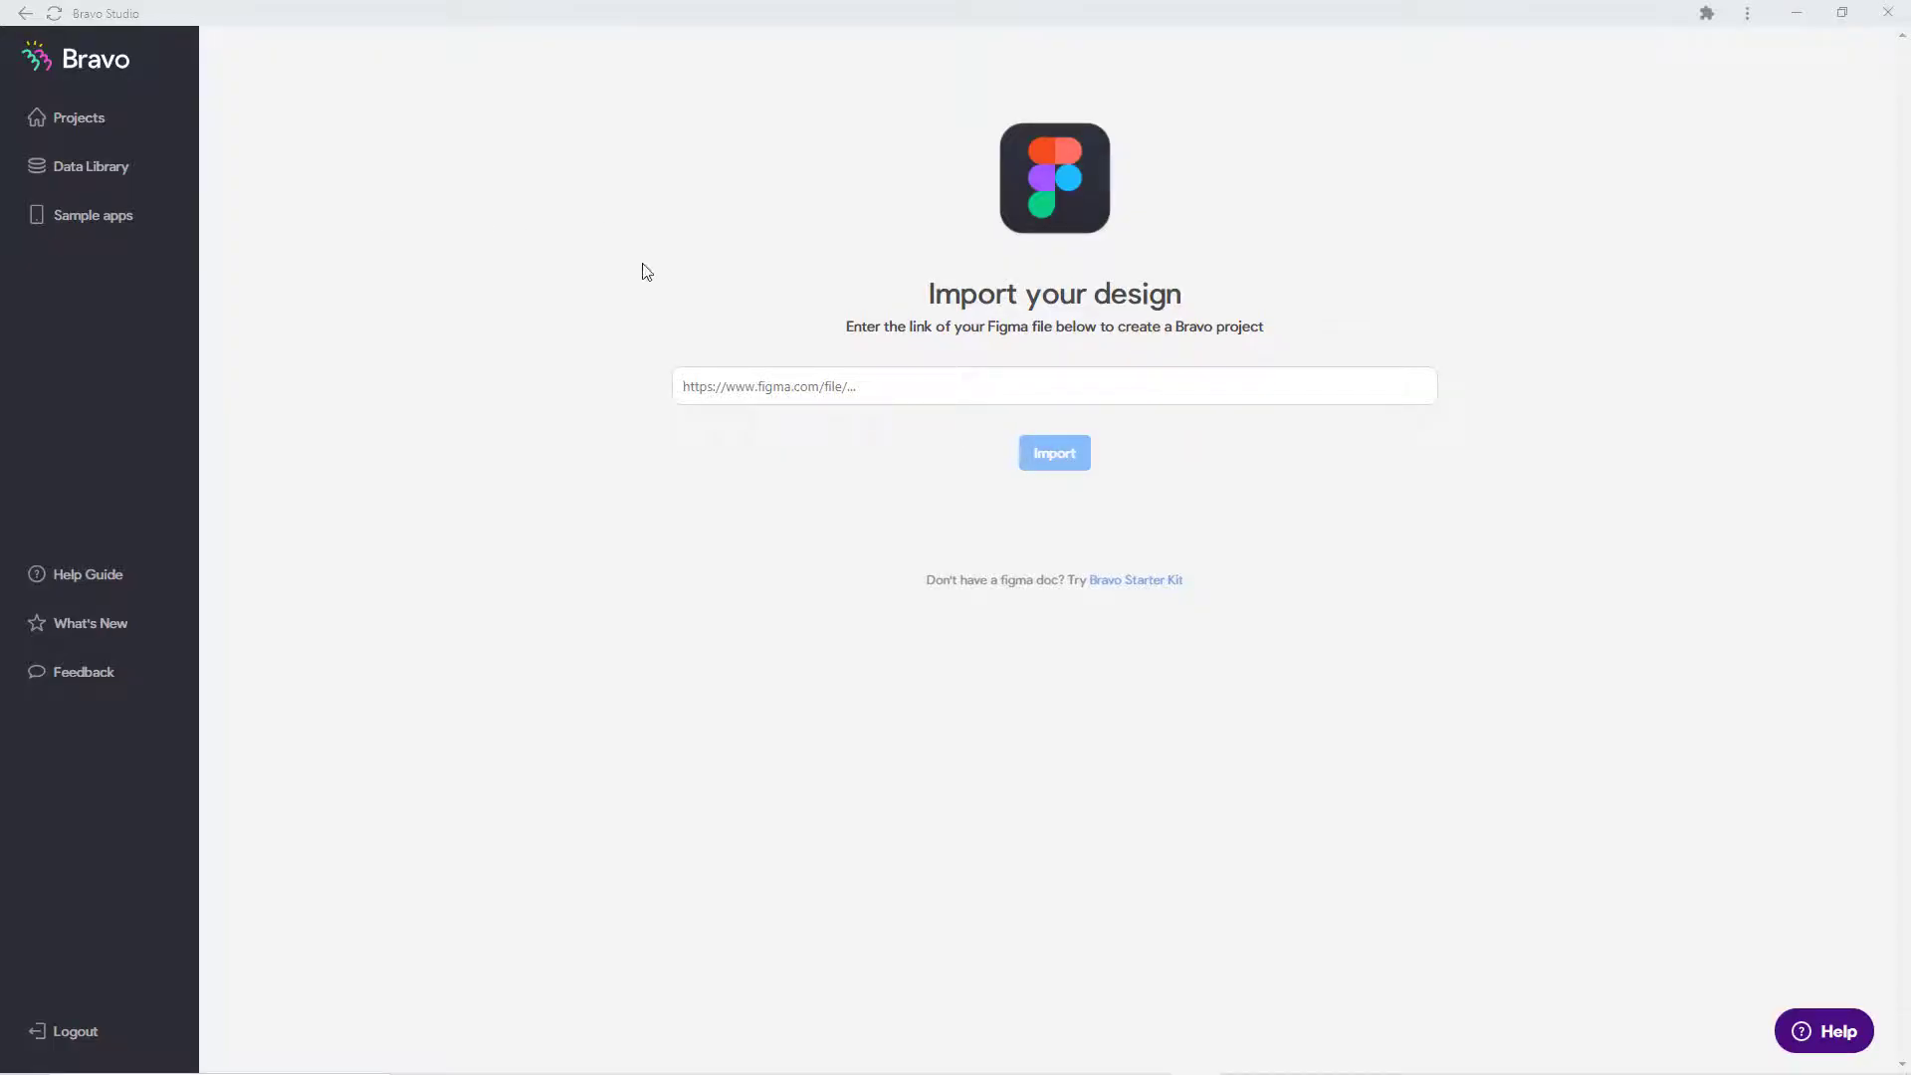
Step: Paste the Figma file link and import it as the Login System (Bravo Studio + Firebase) project
{"action": "left_click", "coordinate": [685, 377]}
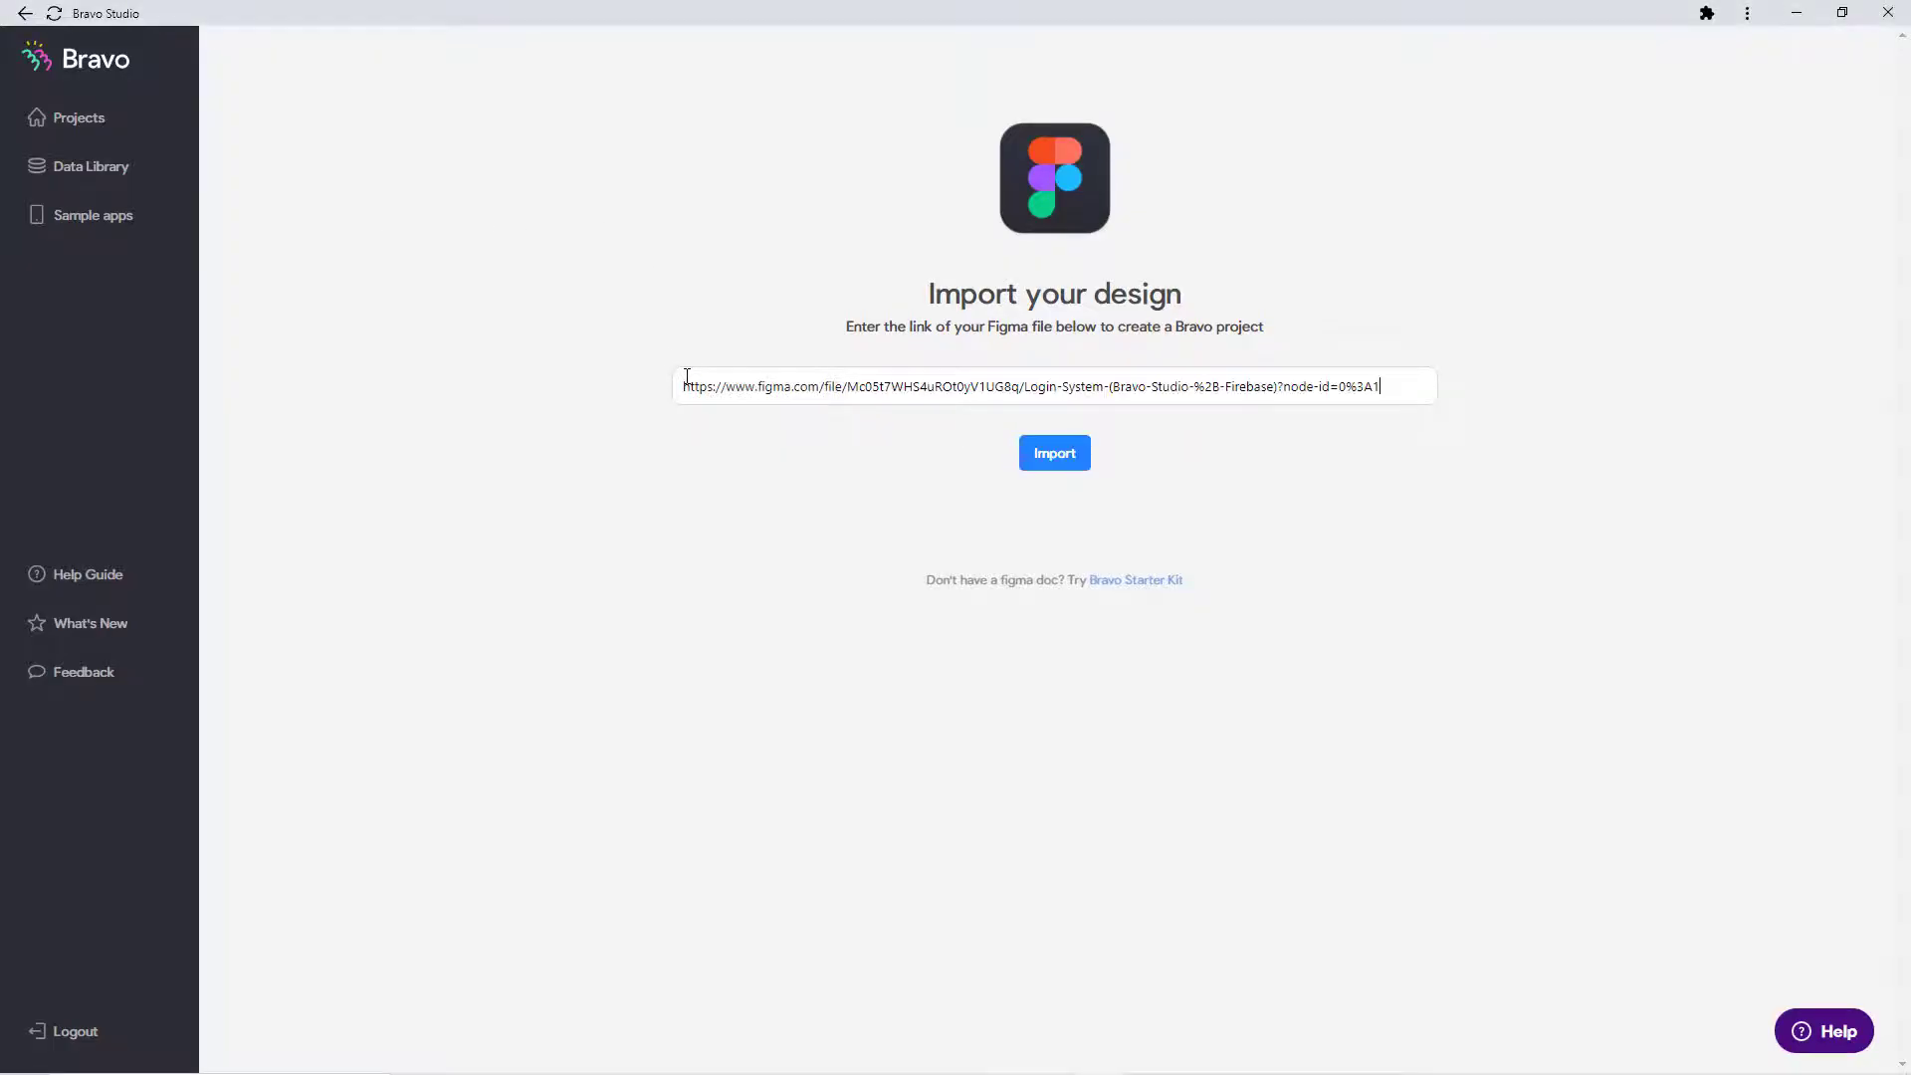
{"action": "left_click", "coordinate": [1052, 460]}
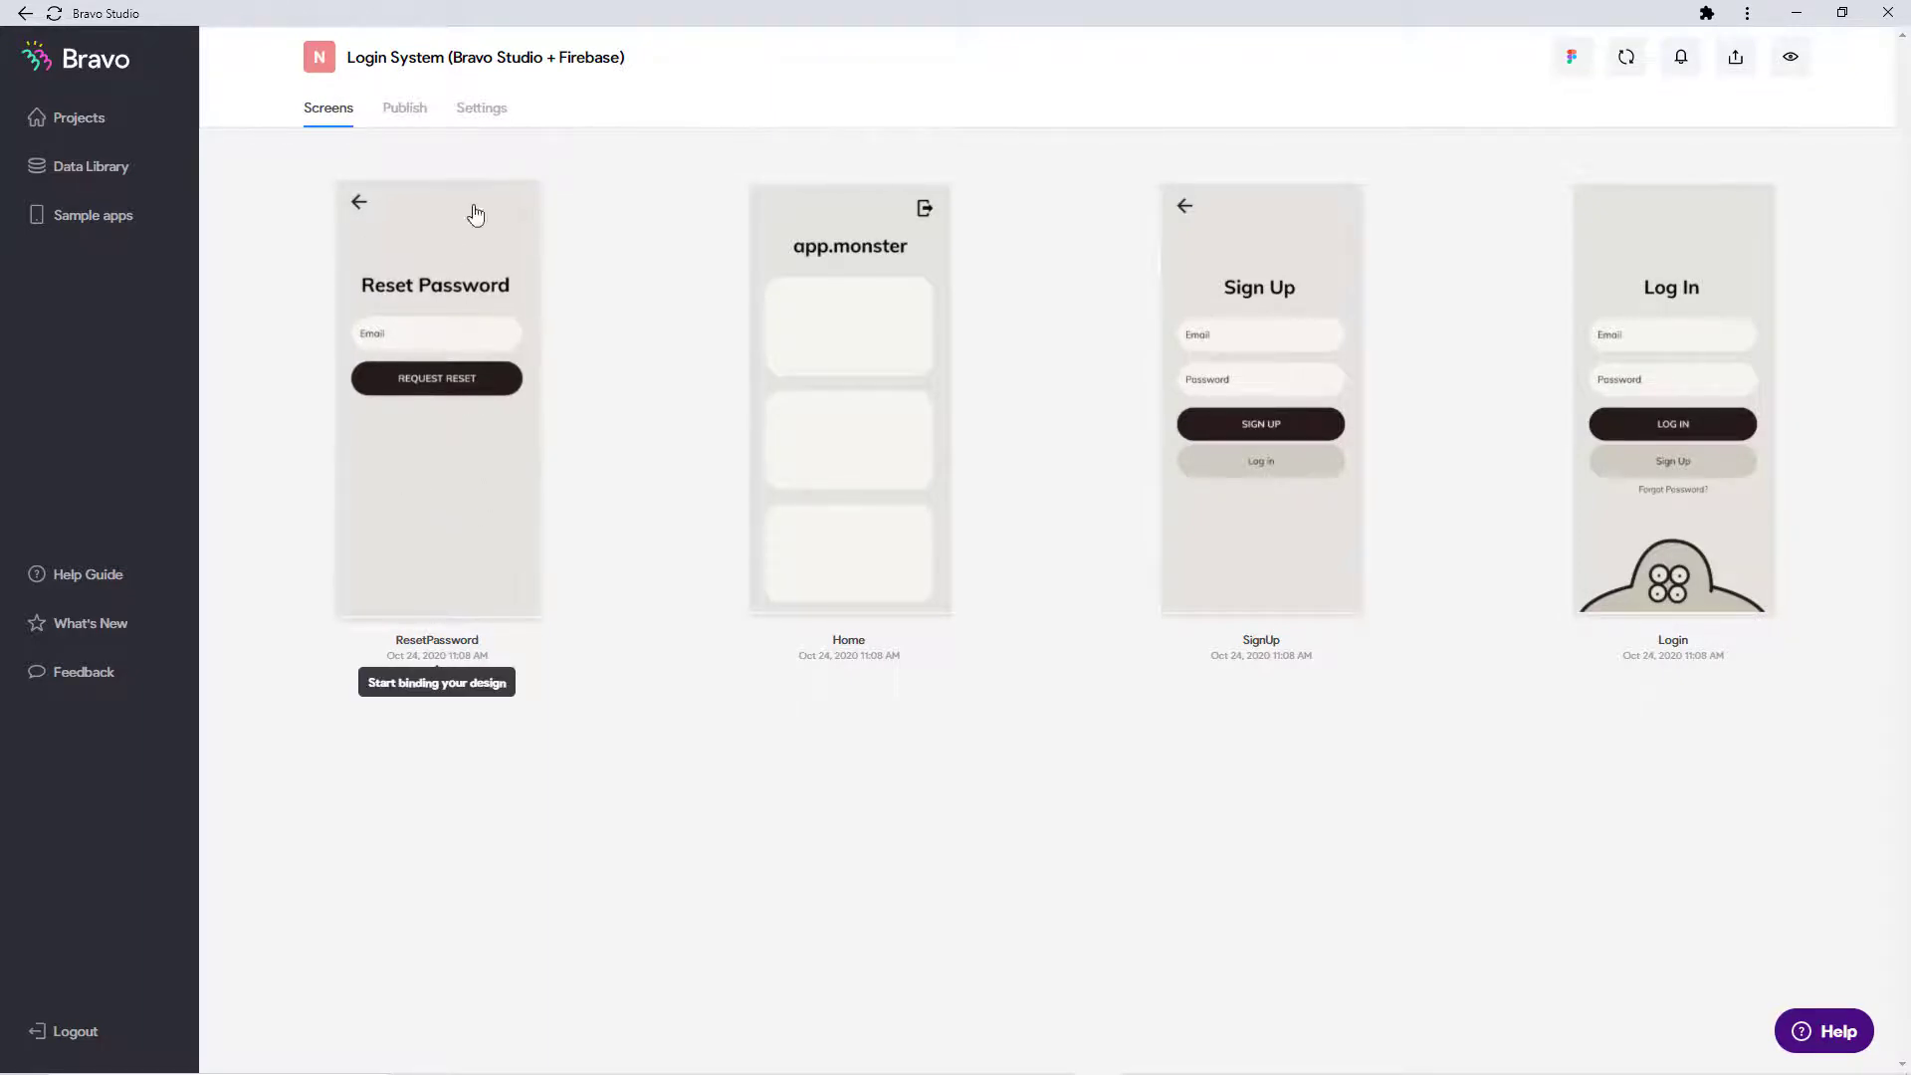
Step: Enable Firebase email/password login in the project's login settings
{"action": "left_click", "coordinate": [488, 120]}
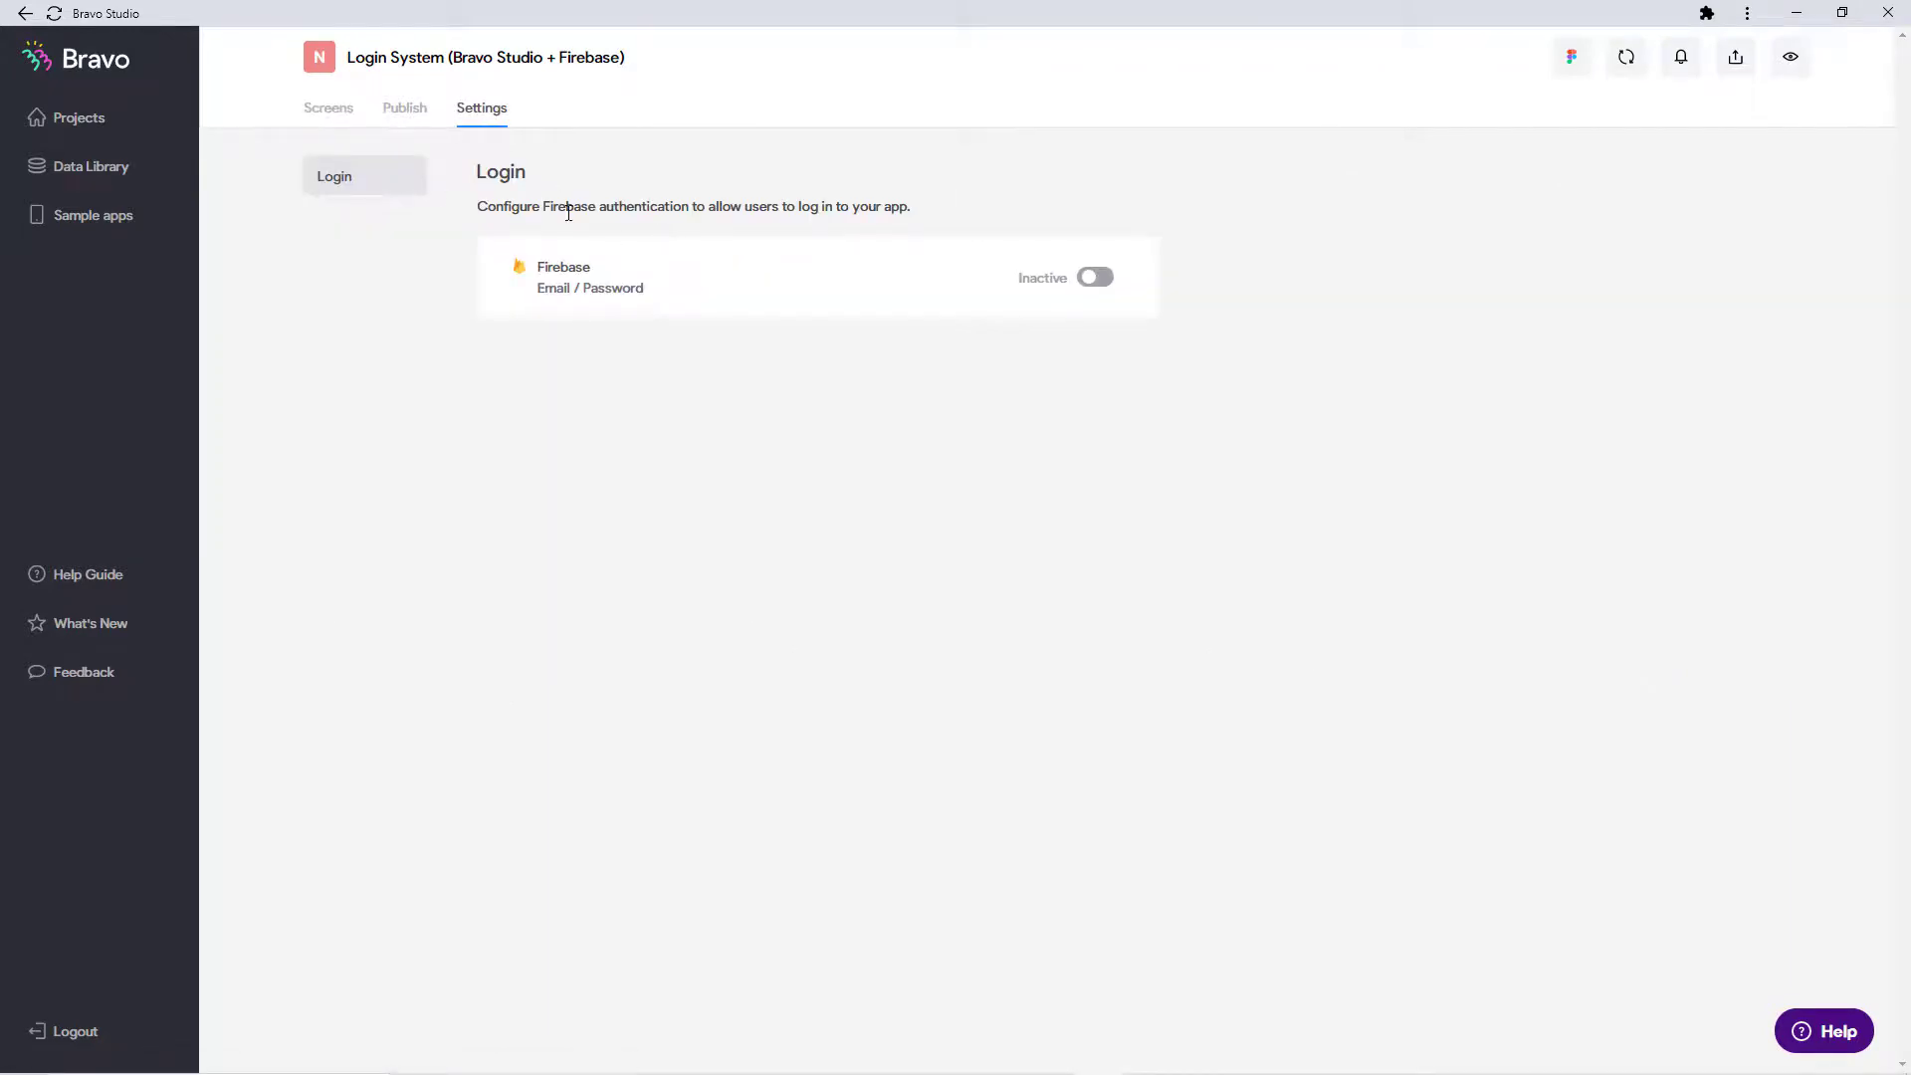
{"action": "left_click", "coordinate": [1094, 279]}
{"action": "scroll", "coordinate": [1092, 285], "scroll_direction": "down", "scroll_amount": 1}
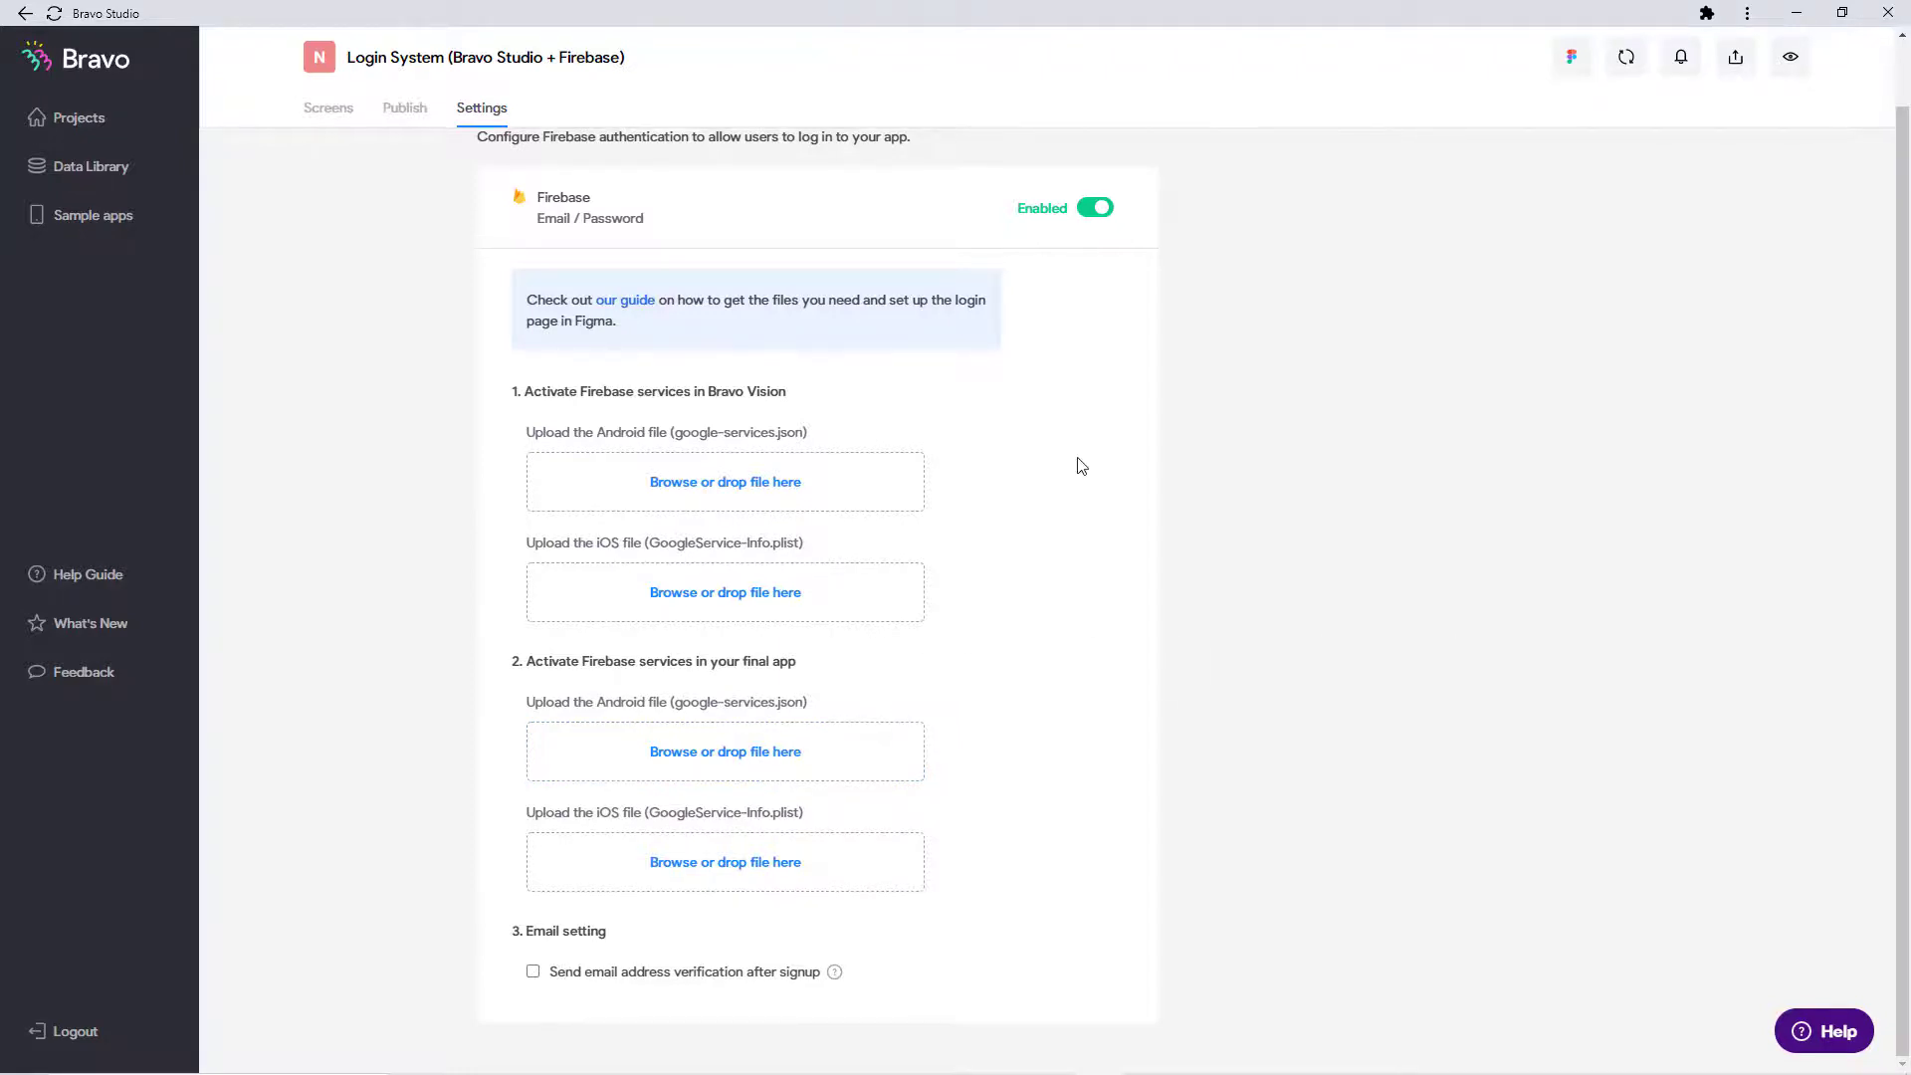
Step: Upload google-services.json for Bravo Vision Android and require email verification after signup
{"action": "left_click", "coordinate": [778, 483]}
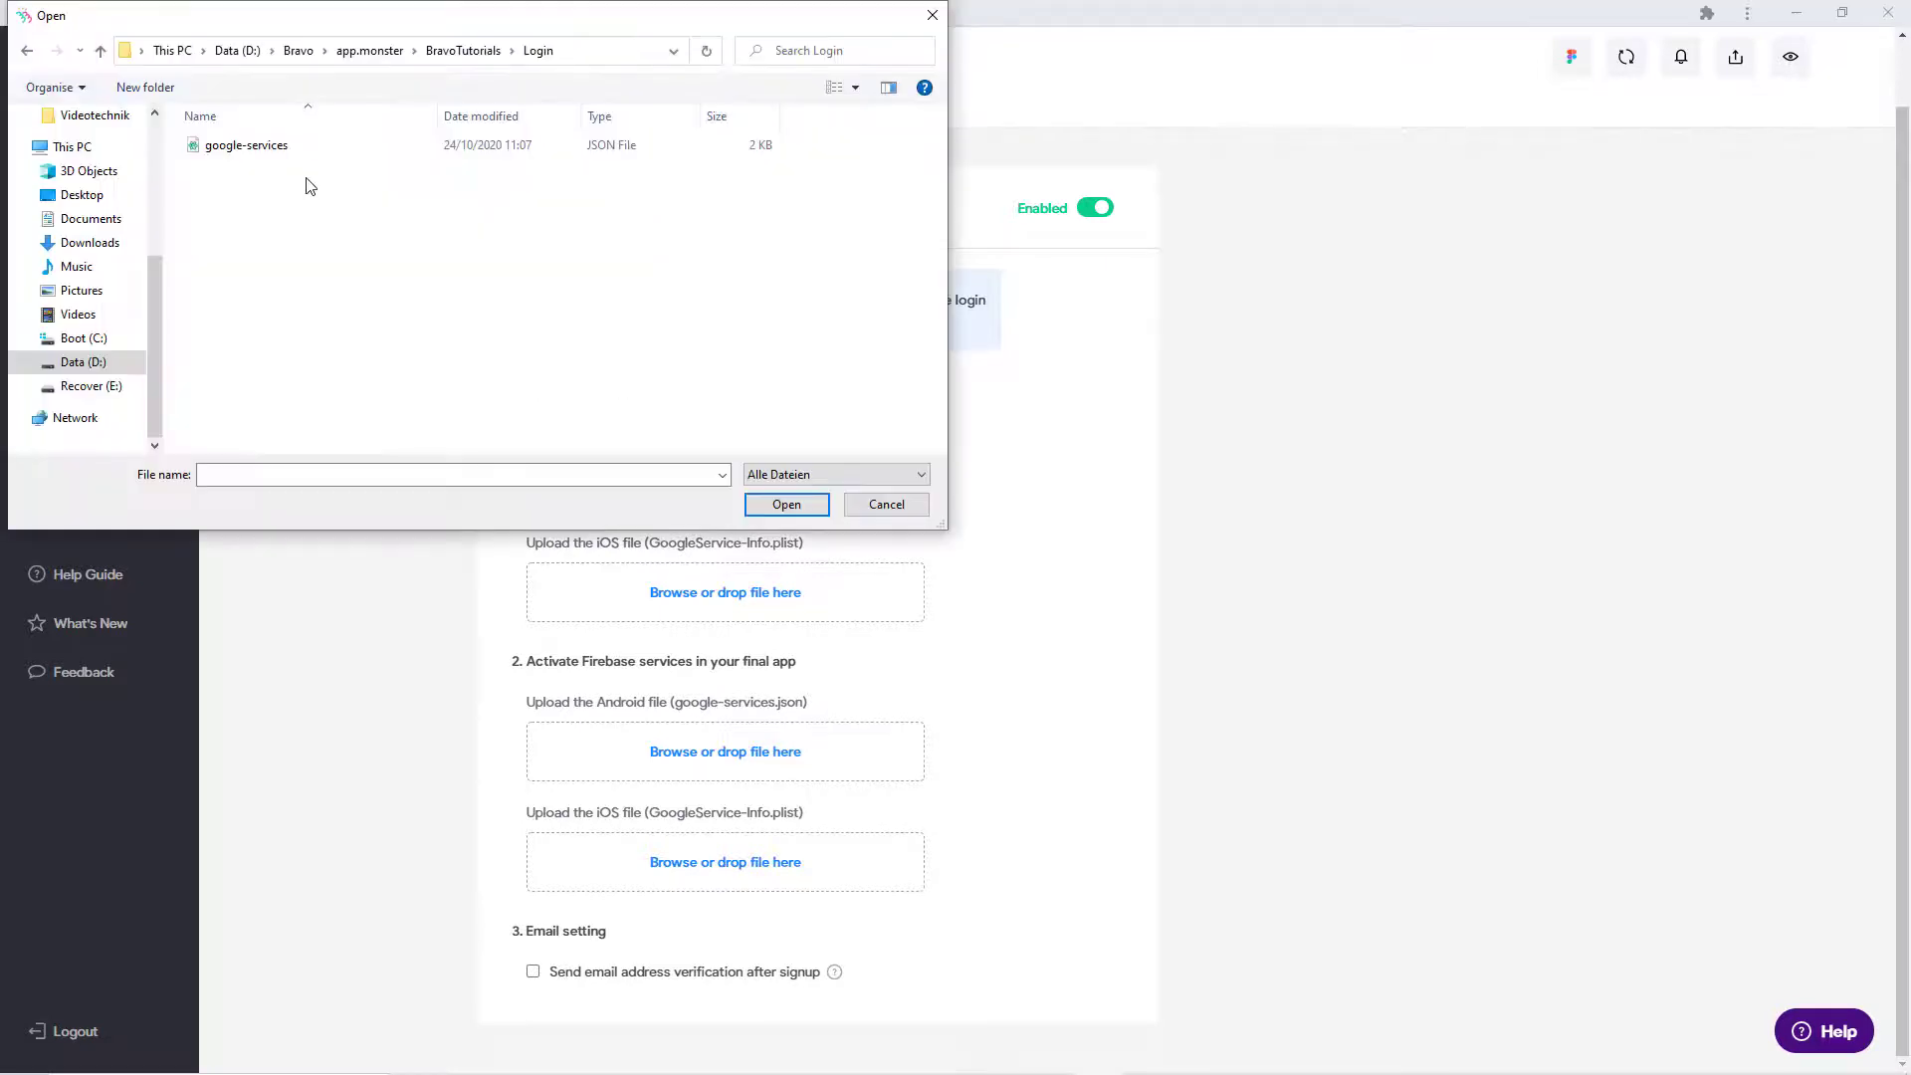
{"action": "left_click", "coordinate": [299, 149]}
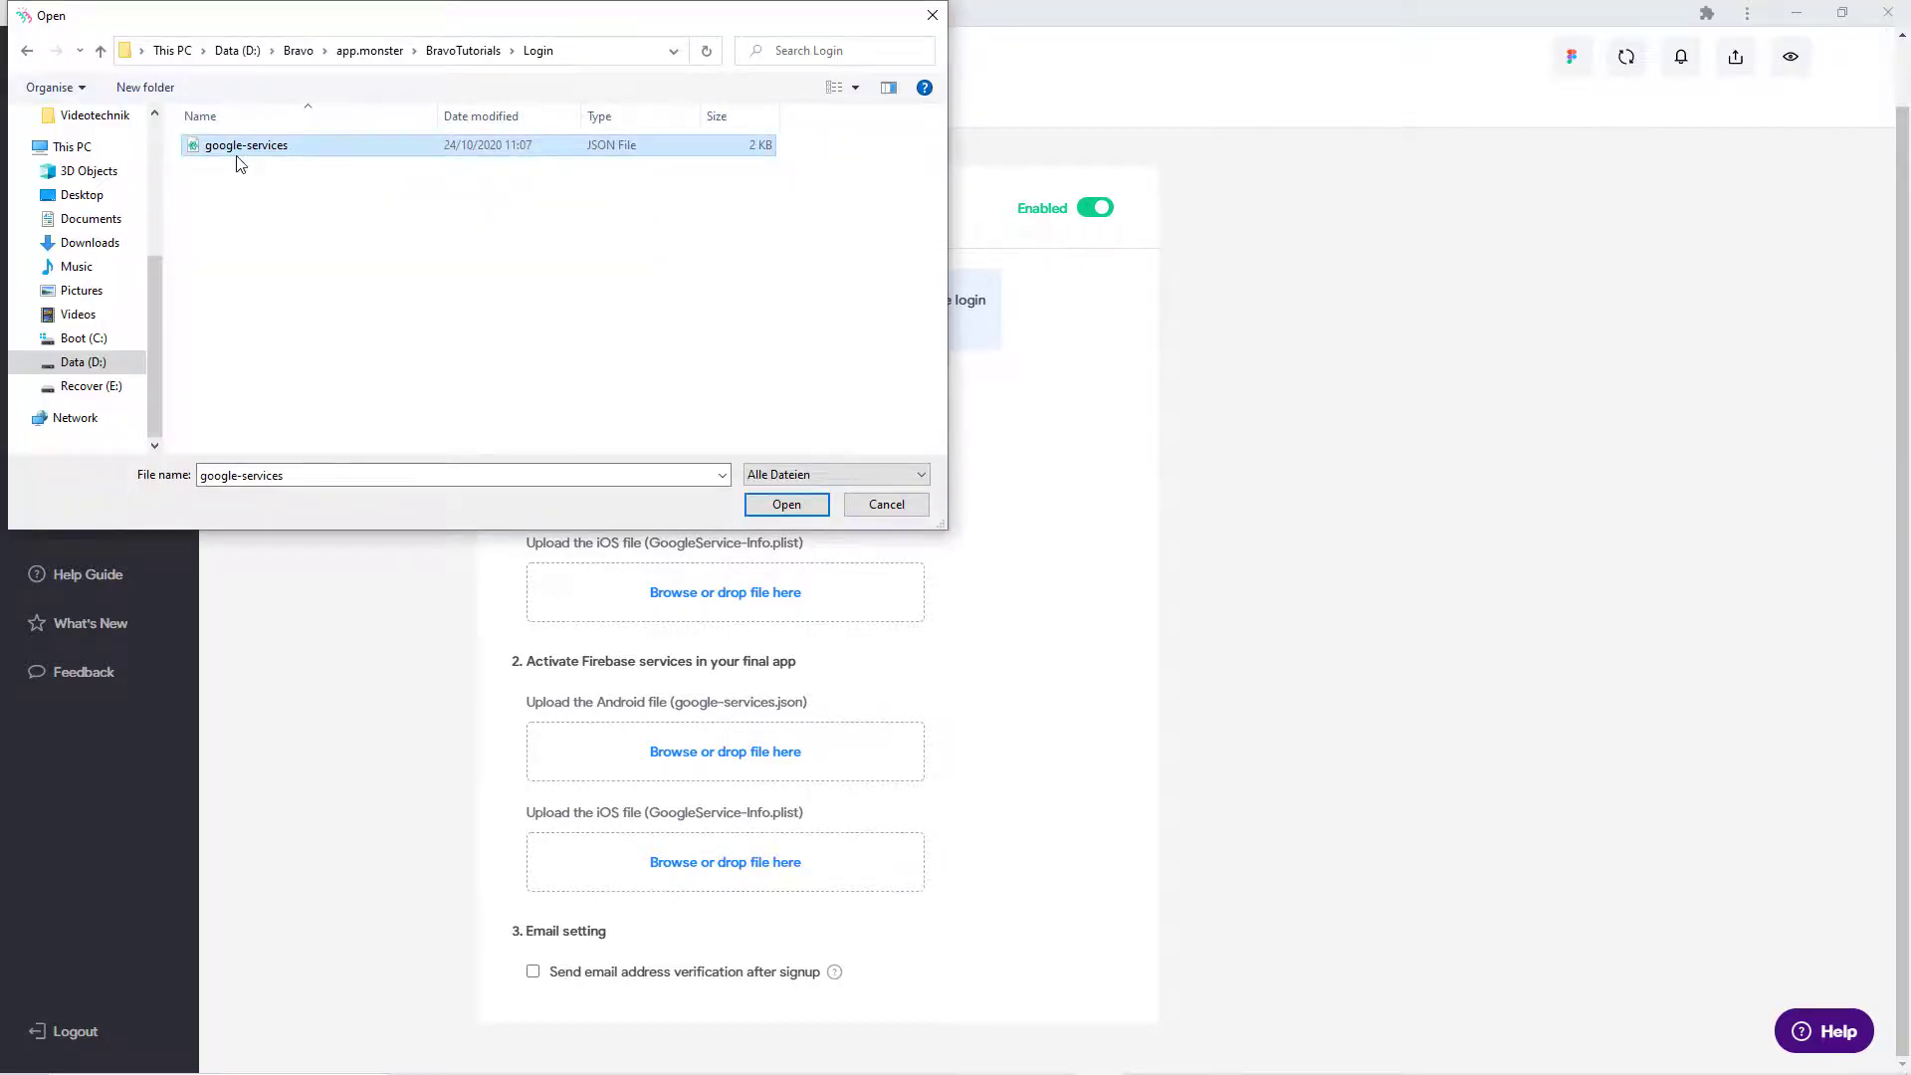
{"action": "left_click", "coordinate": [811, 508]}
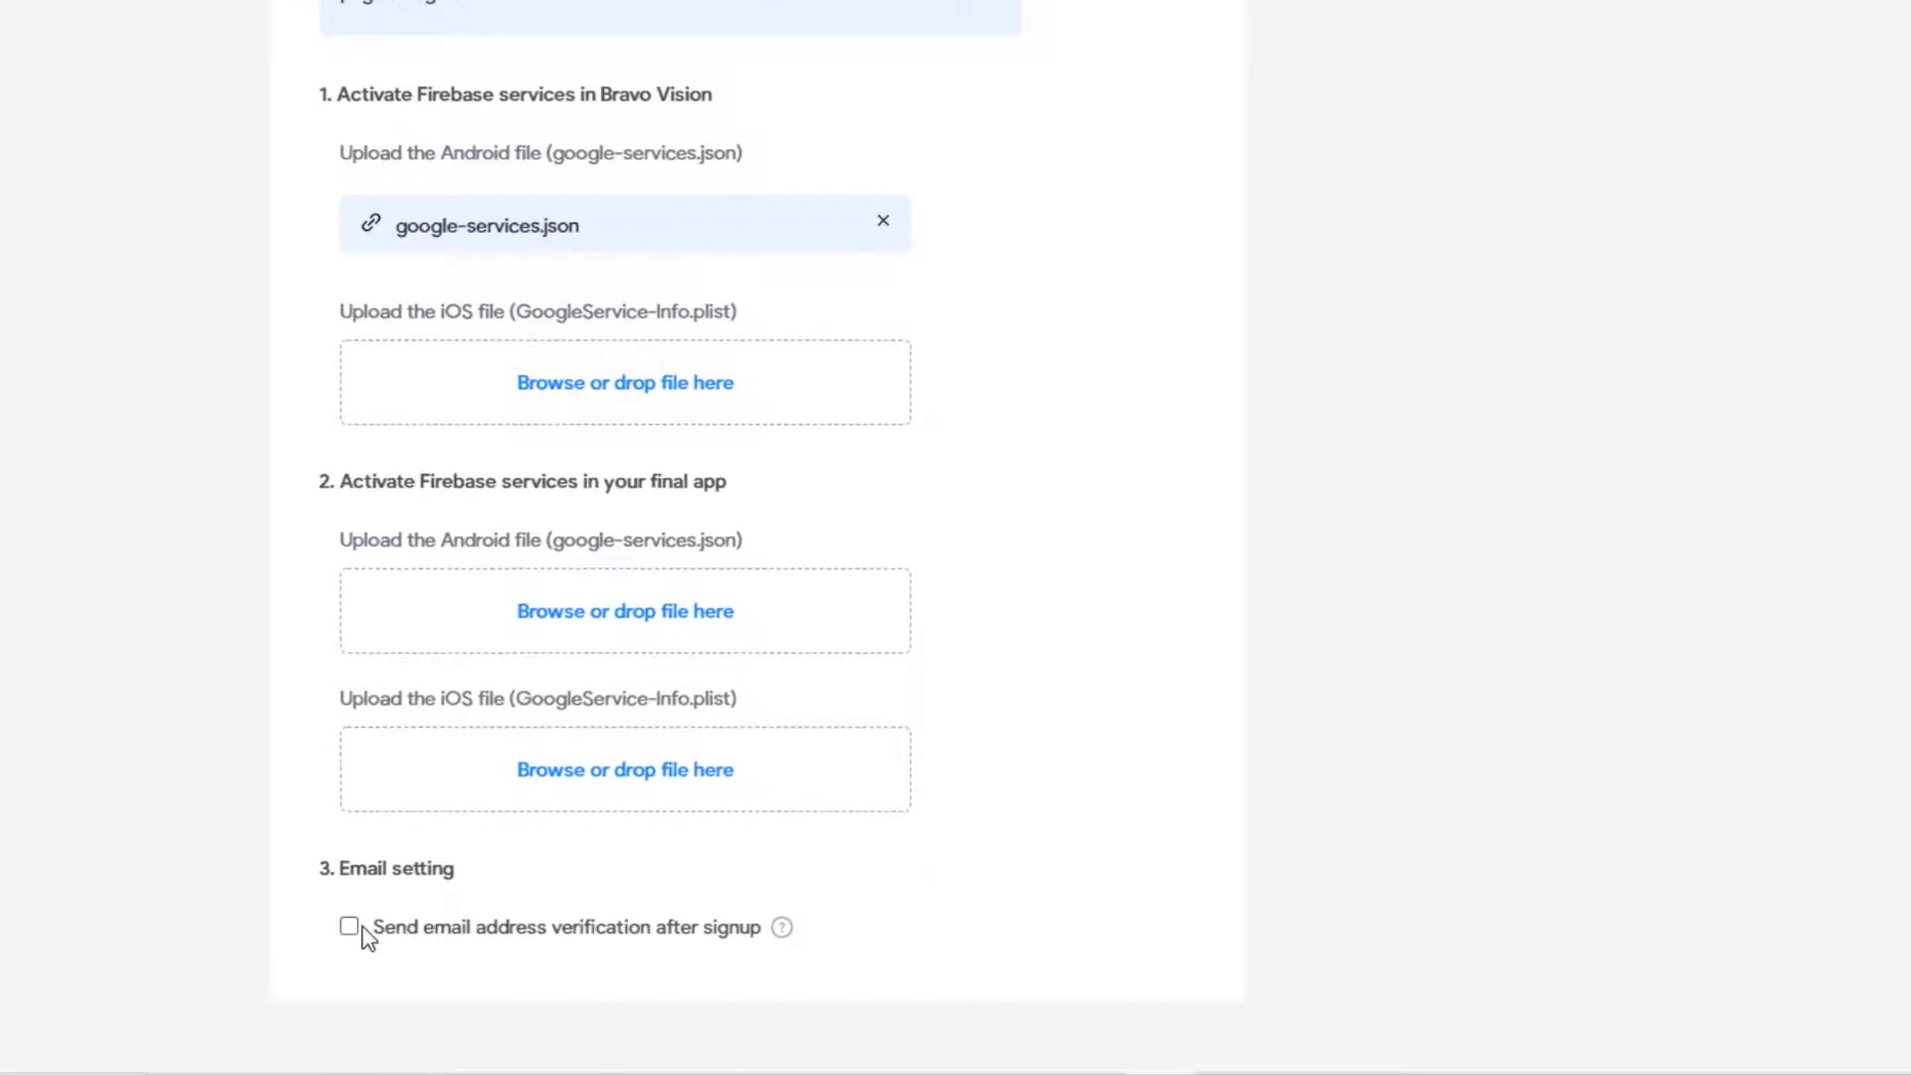
{"action": "left_click", "coordinate": [353, 929]}
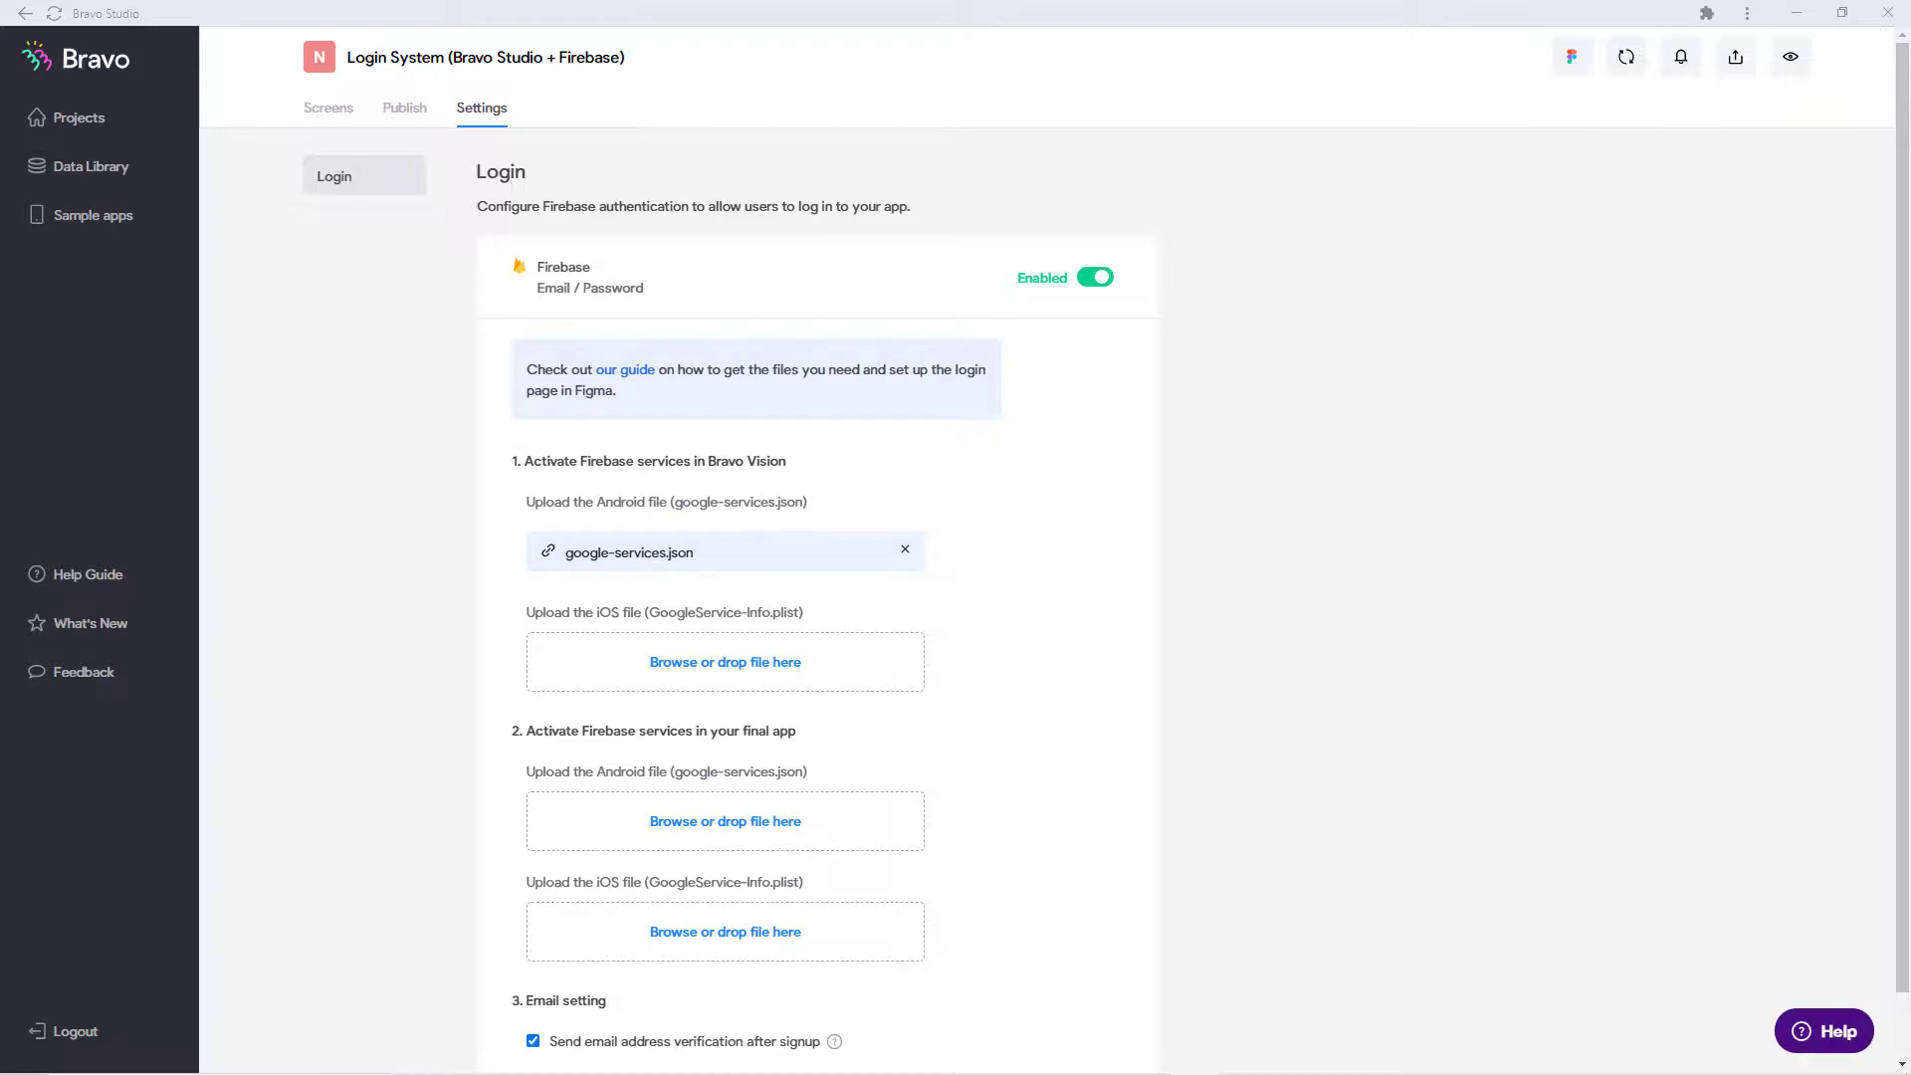
{"action": "left_click", "coordinate": [328, 108]}
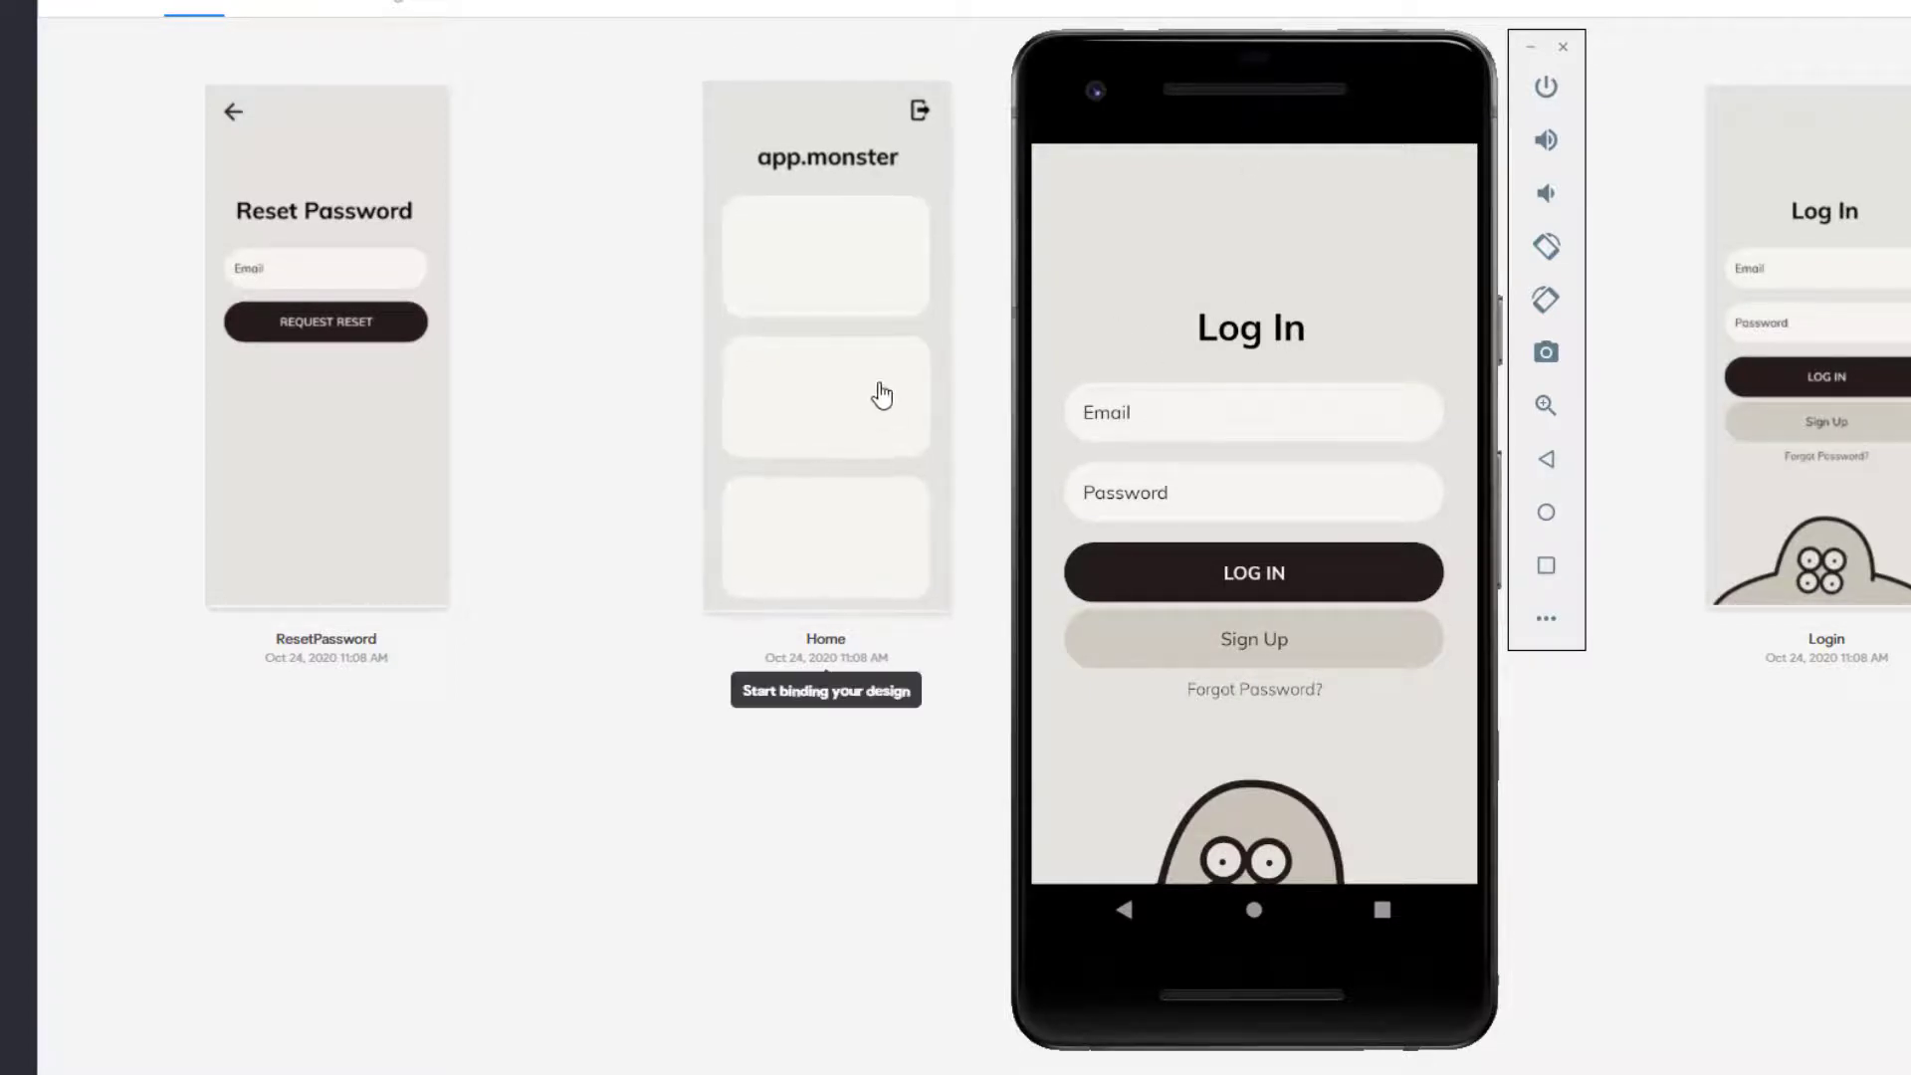
Step: Enter a test e-mail address and the account password on the Log In screen
{"action": "left_click", "coordinate": [1180, 430]}
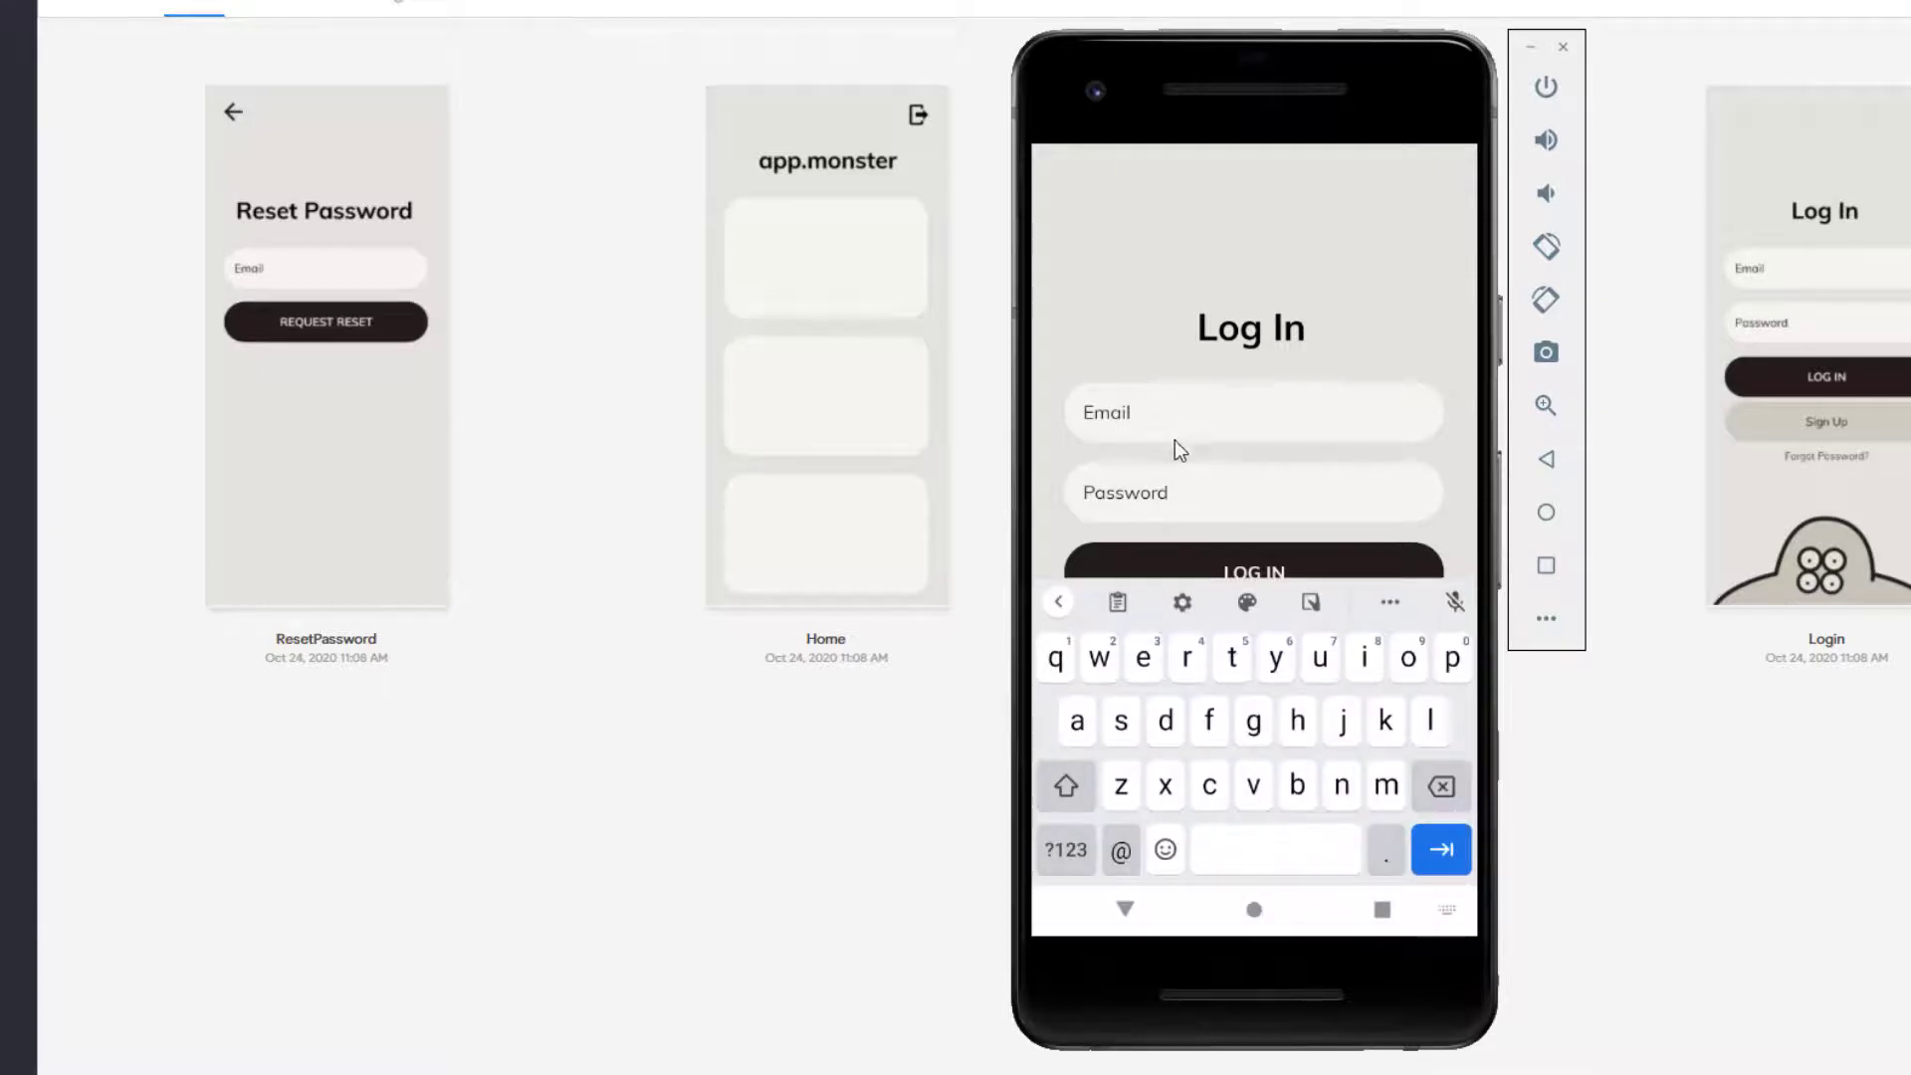
{"action": "left_click", "coordinate": [1076, 719]}
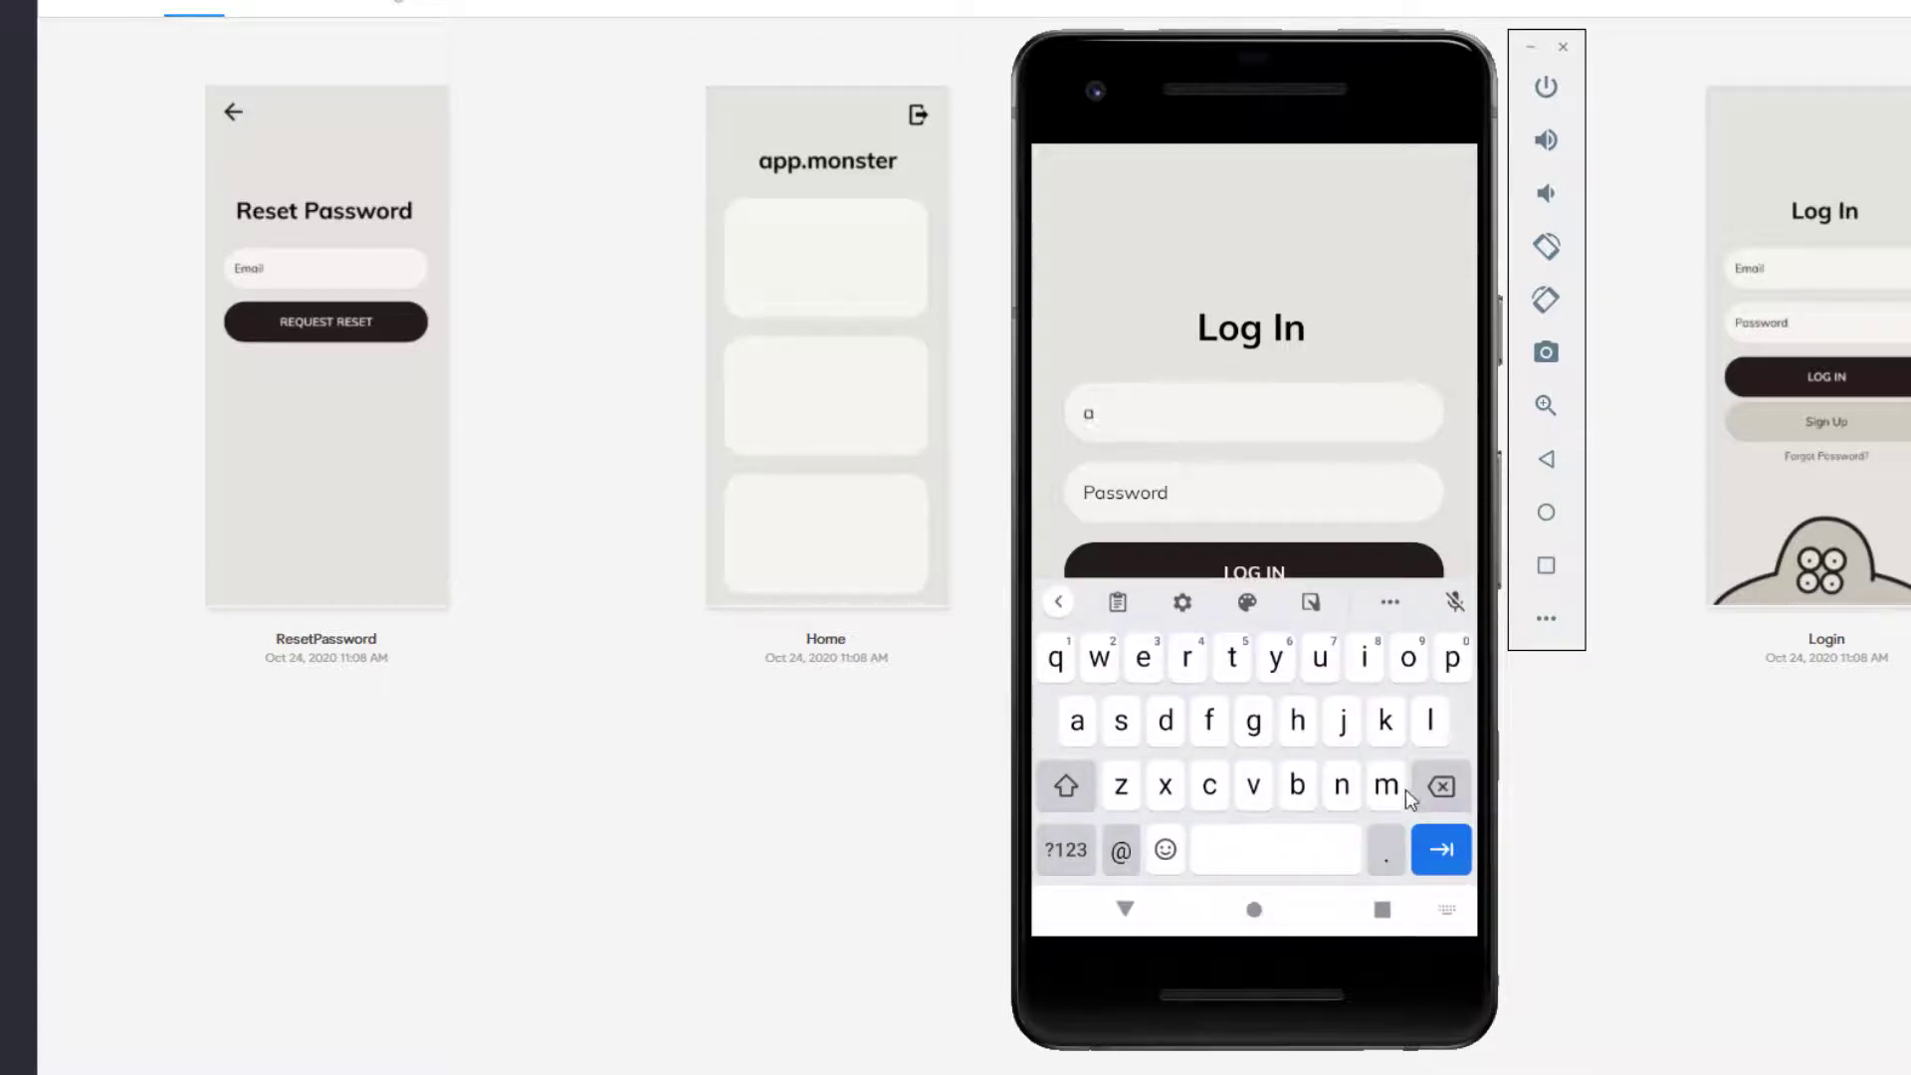
{"action": "left_click", "coordinate": [1137, 816]}
{"action": "left_click", "coordinate": [1077, 720]}
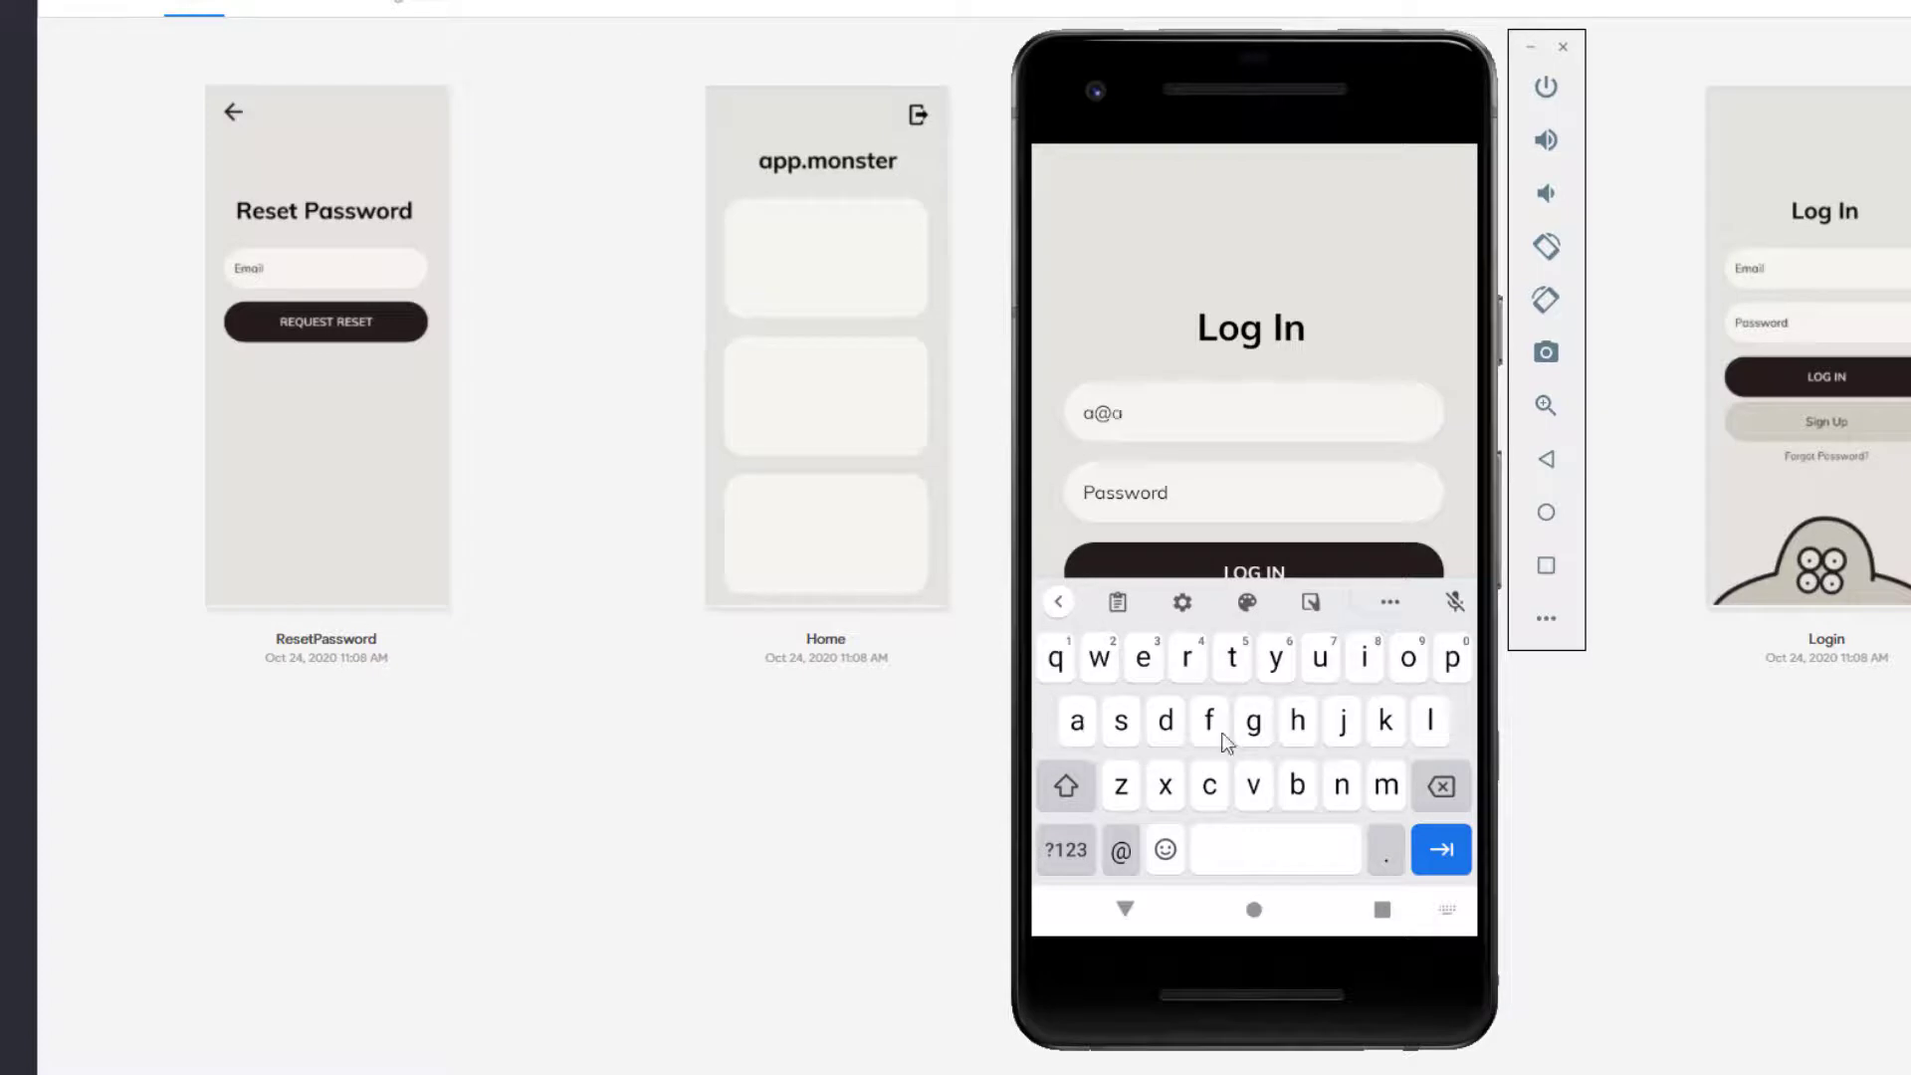
{"action": "left_click", "coordinate": [1386, 851]}
{"action": "left_click", "coordinate": [1165, 719]}
{"action": "left_click", "coordinate": [1143, 656]}
{"action": "left_click", "coordinate": [1178, 500]}
{"action": "type", "text": "12345678"}
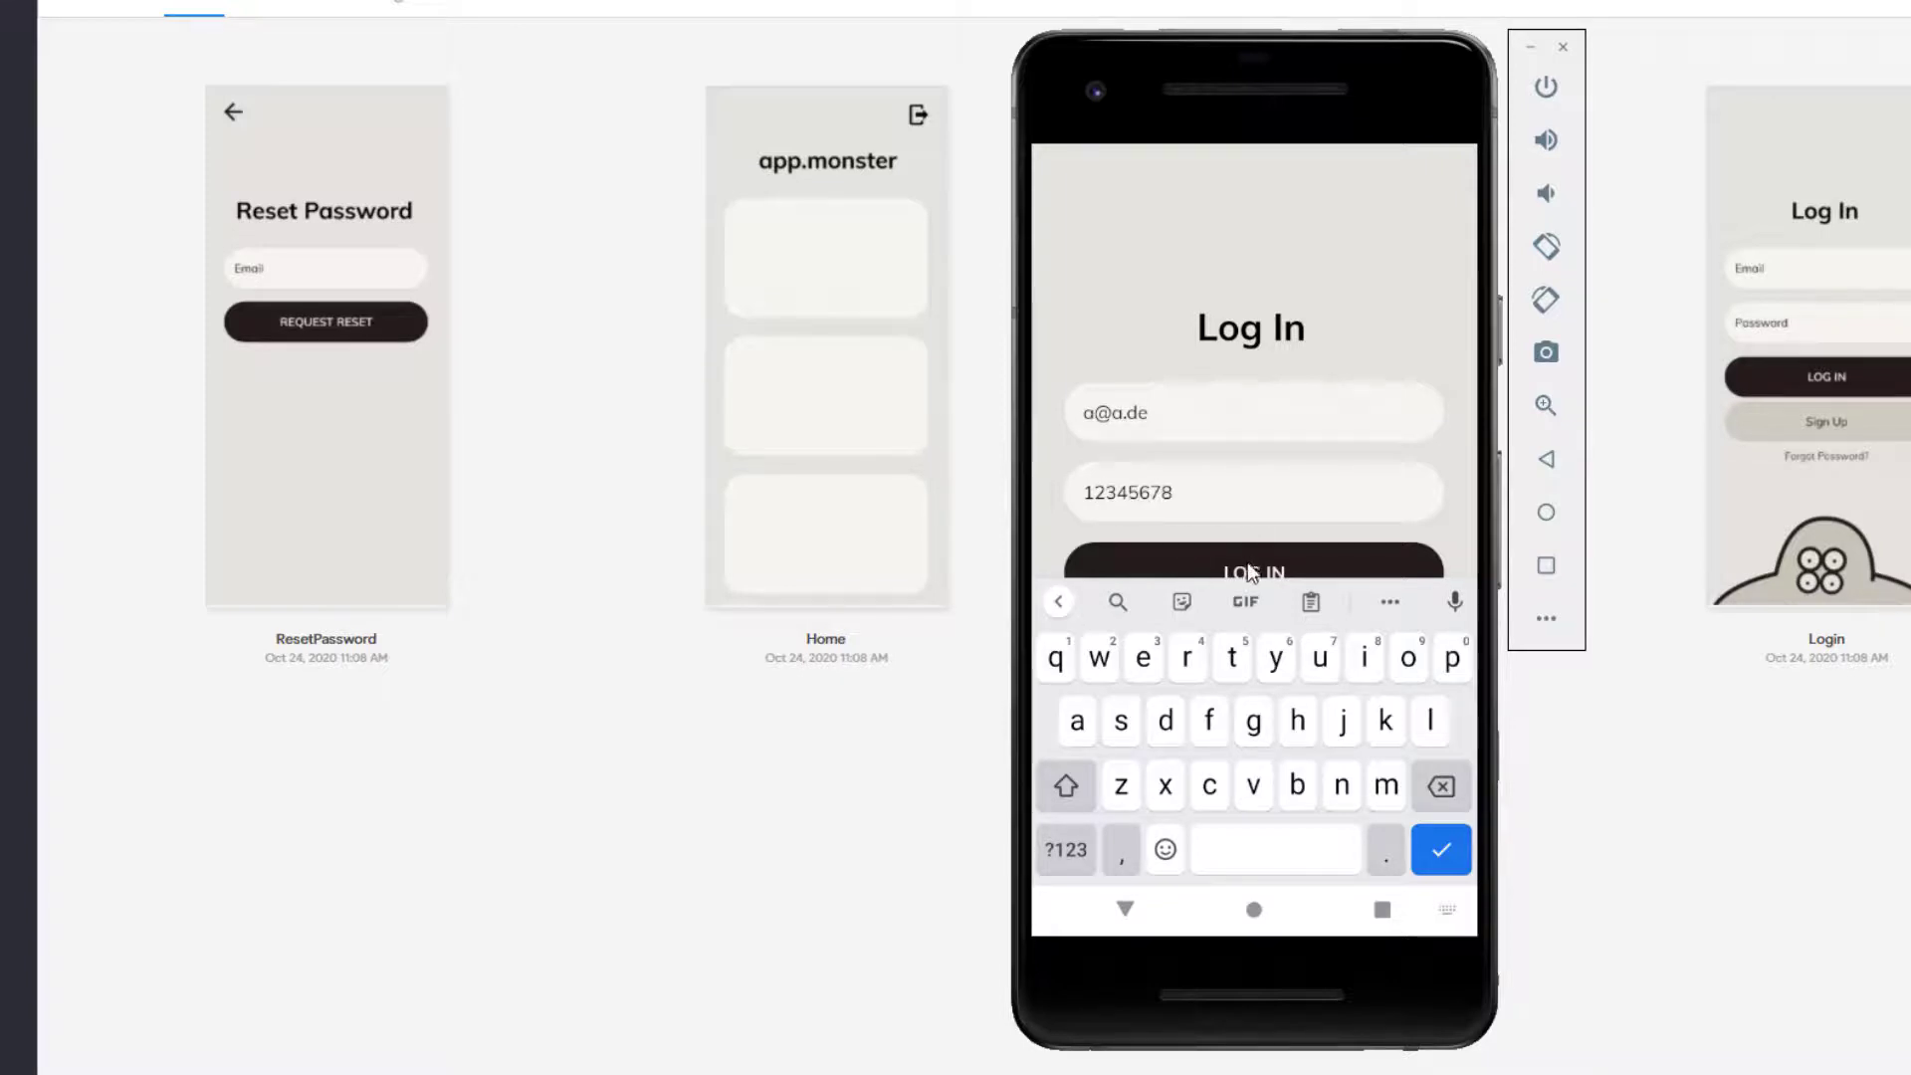
Step: Attempt to log in with the test credentials, then dismiss the on-screen keyboard
{"action": "left_click", "coordinate": [1250, 572]}
{"action": "left_click_drag", "start_coordinate": [1131, 490], "coordinate": [1194, 486]}
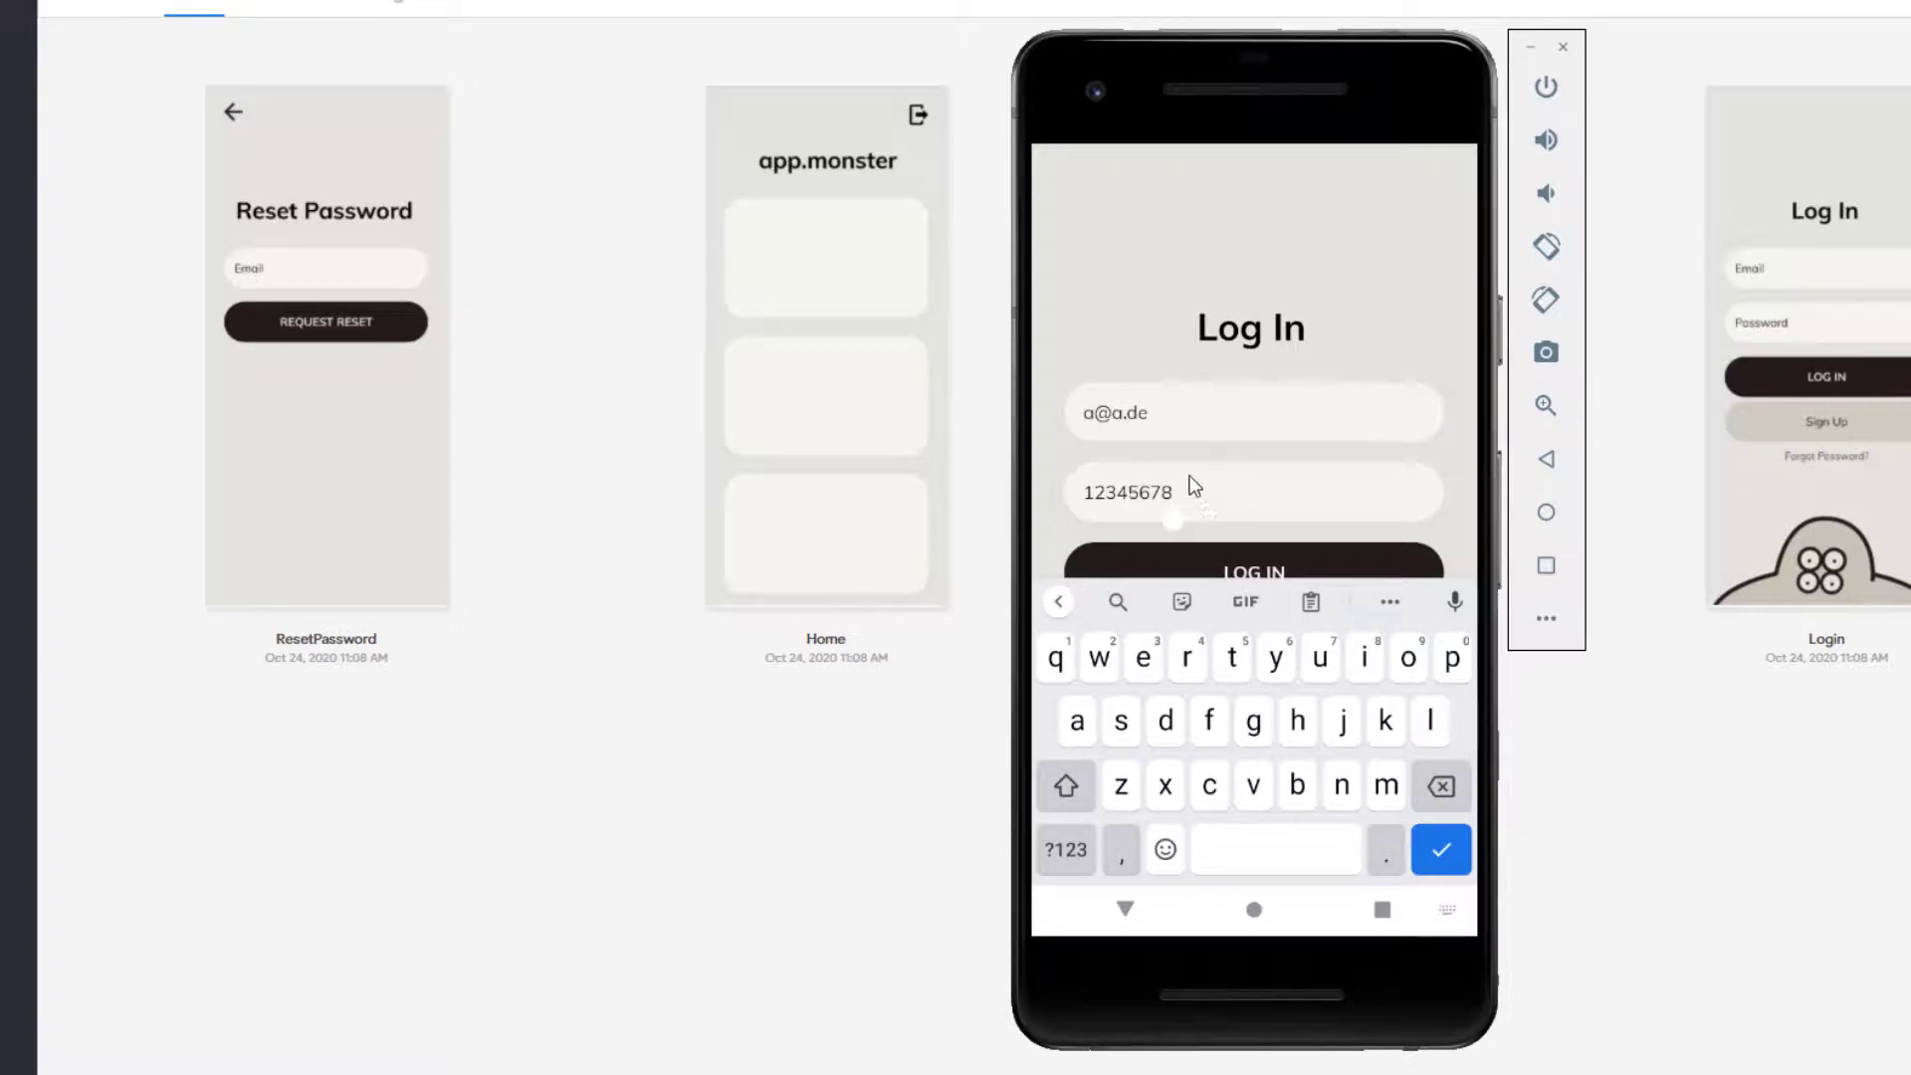
{"action": "double_click", "coordinate": [1250, 423]}
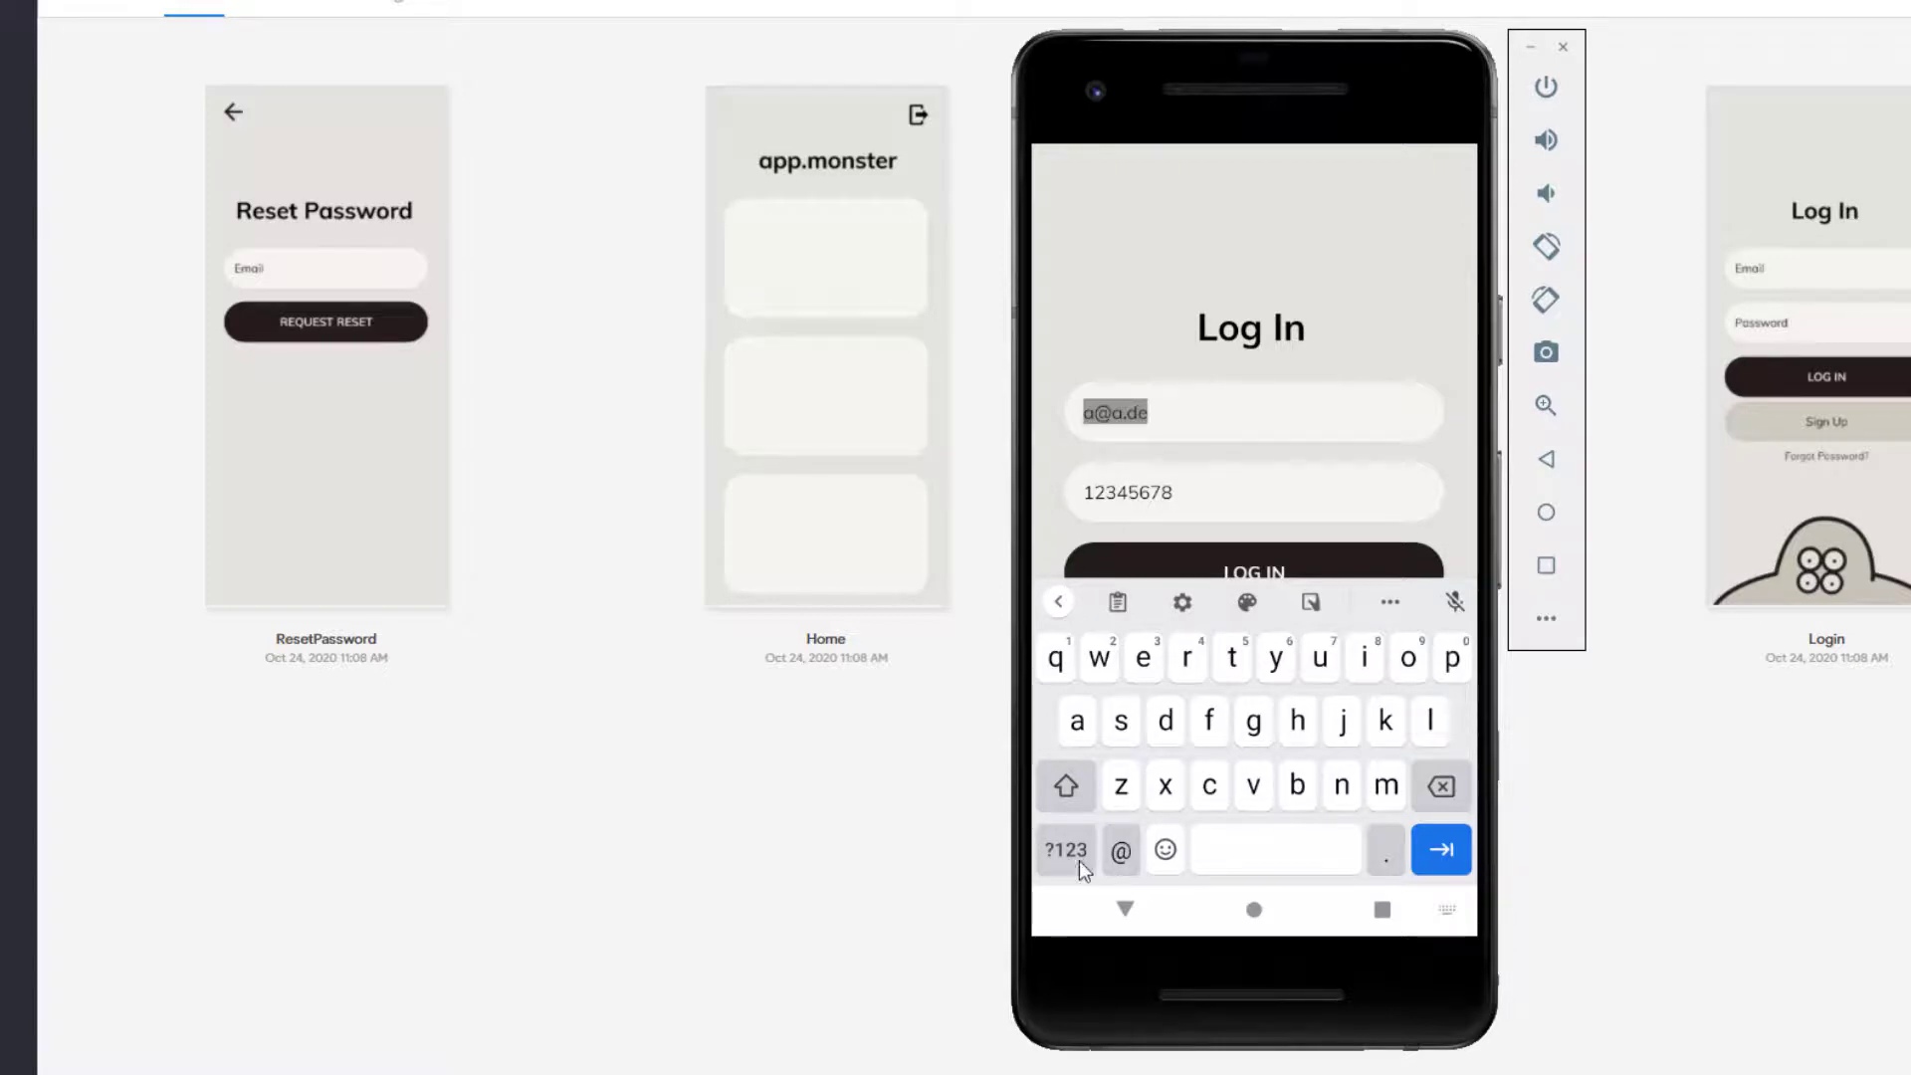
{"action": "left_click", "coordinate": [1123, 904]}
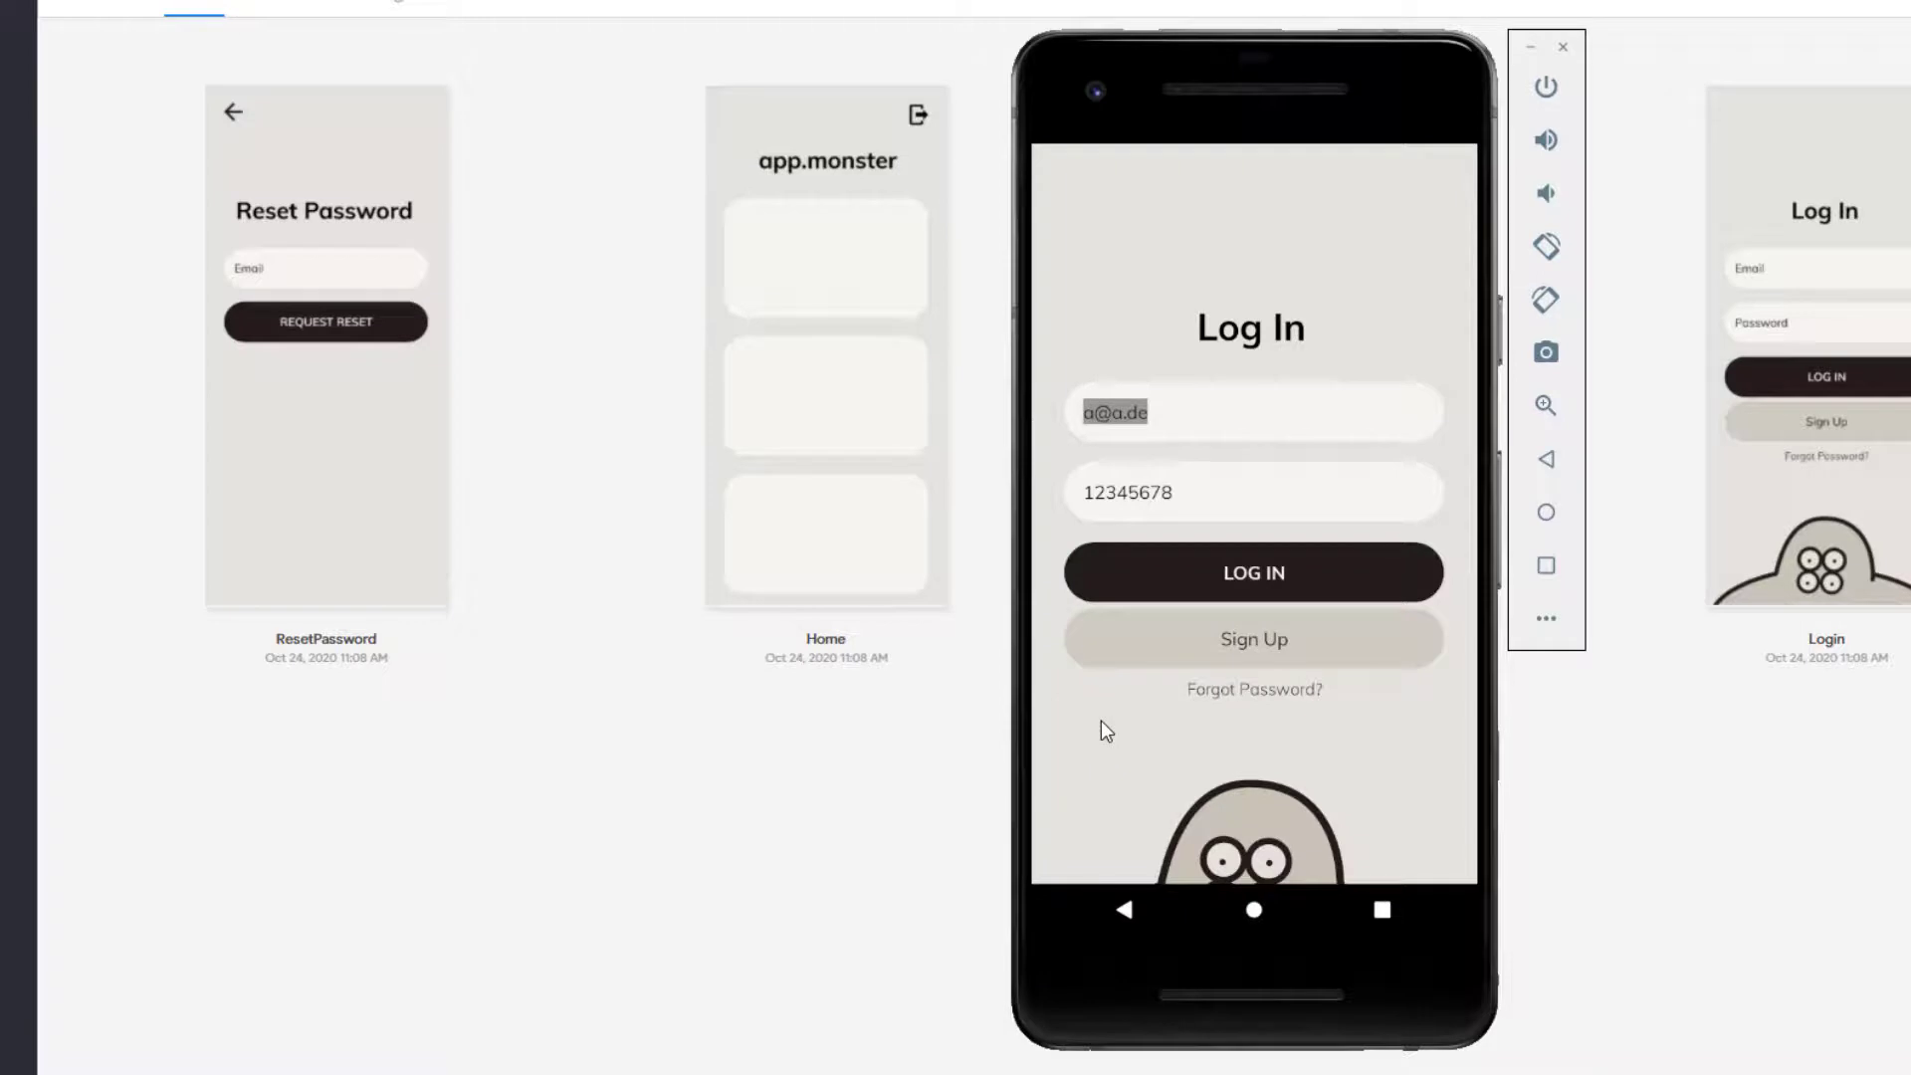
Step: On the Sign Up screen, enter the password and suggested test e-mail, then submit signup
{"action": "left_click", "coordinate": [1242, 642]}
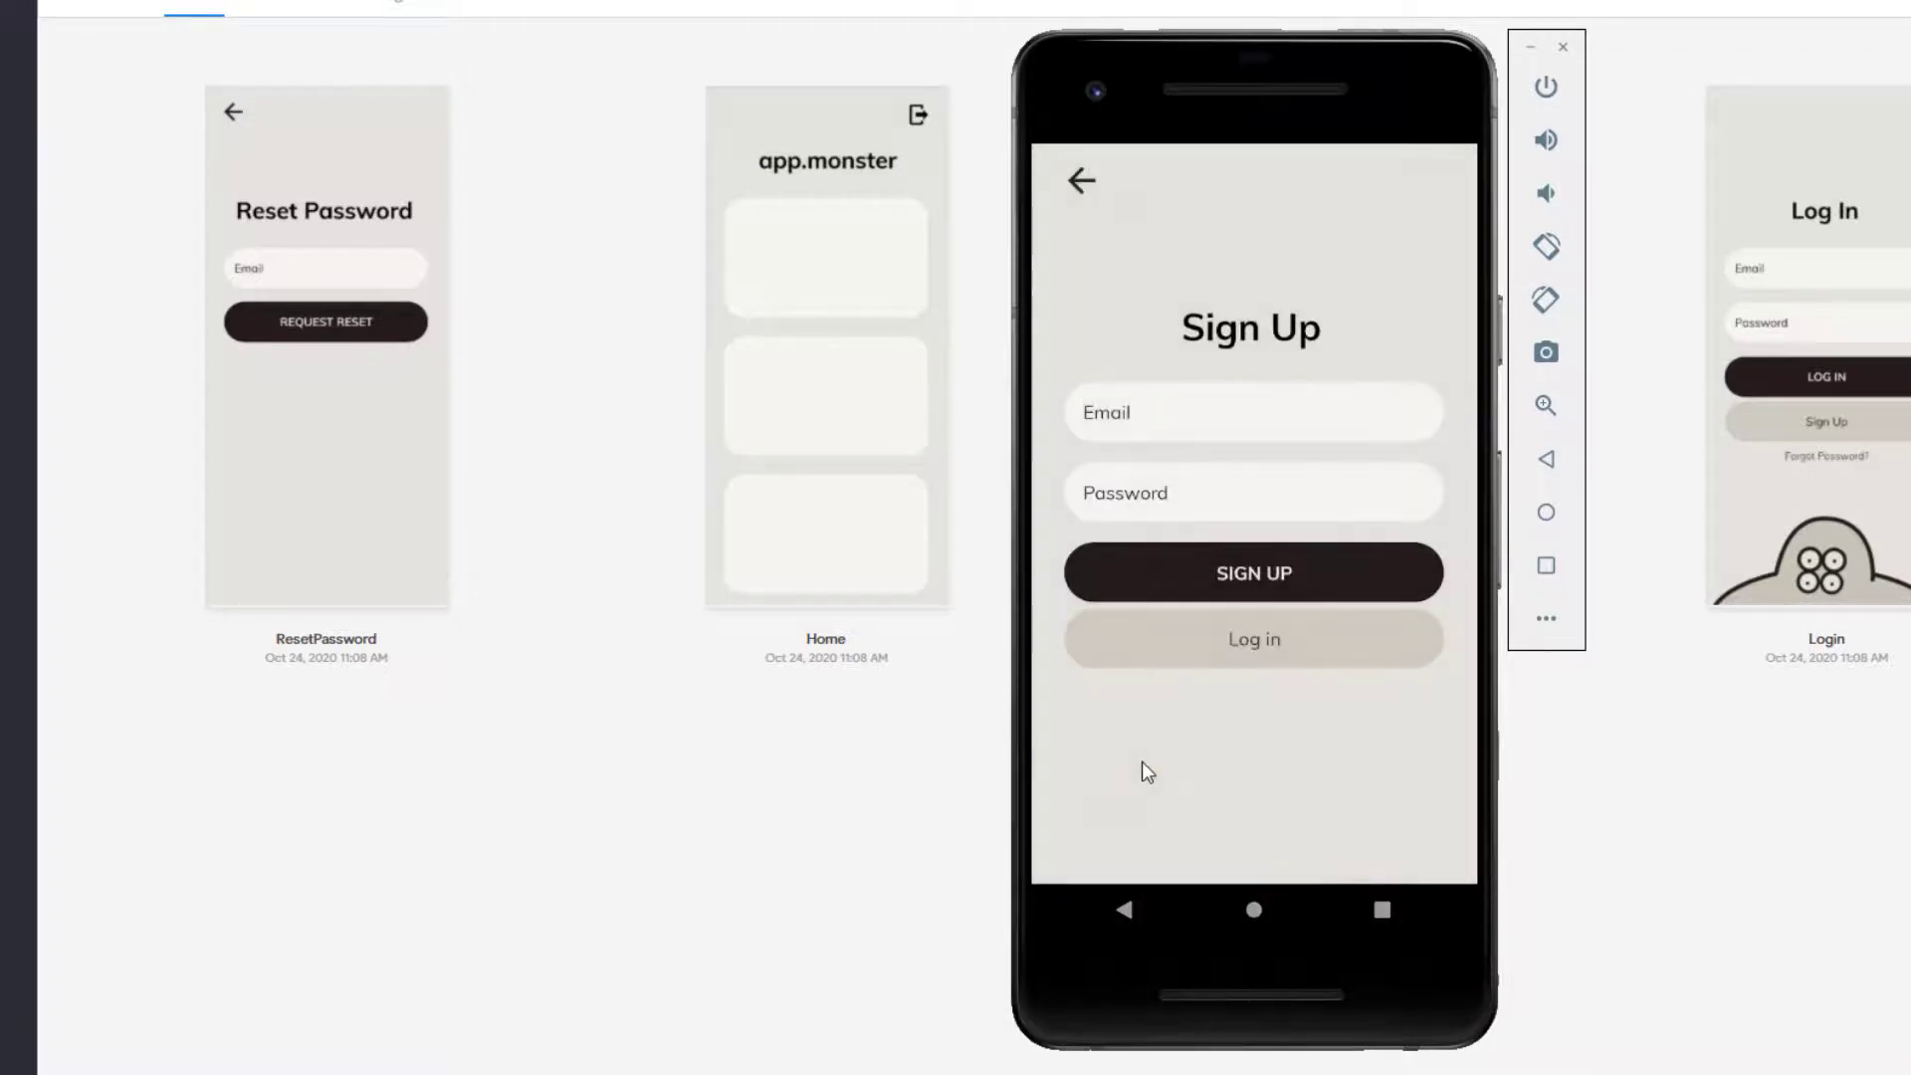
{"action": "left_click", "coordinate": [1163, 405]}
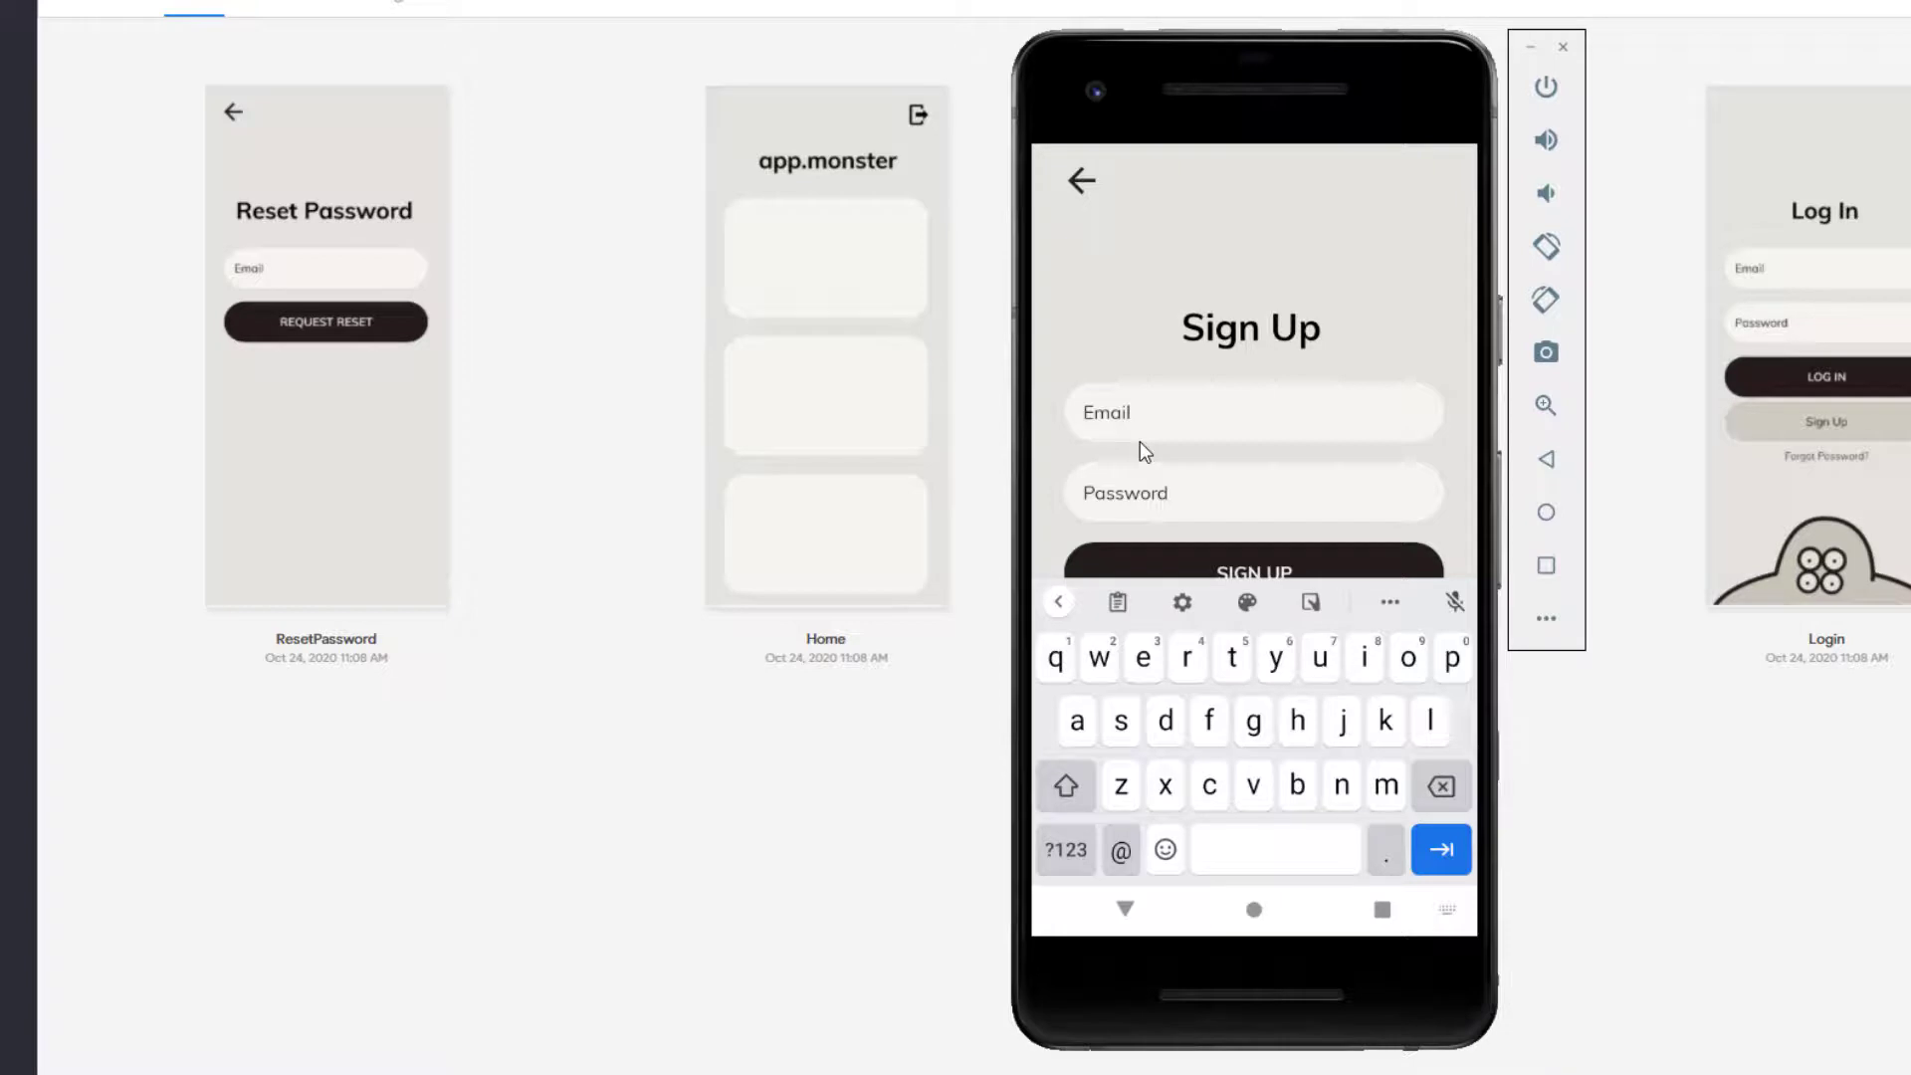
{"action": "left_click", "coordinate": [1146, 503]}
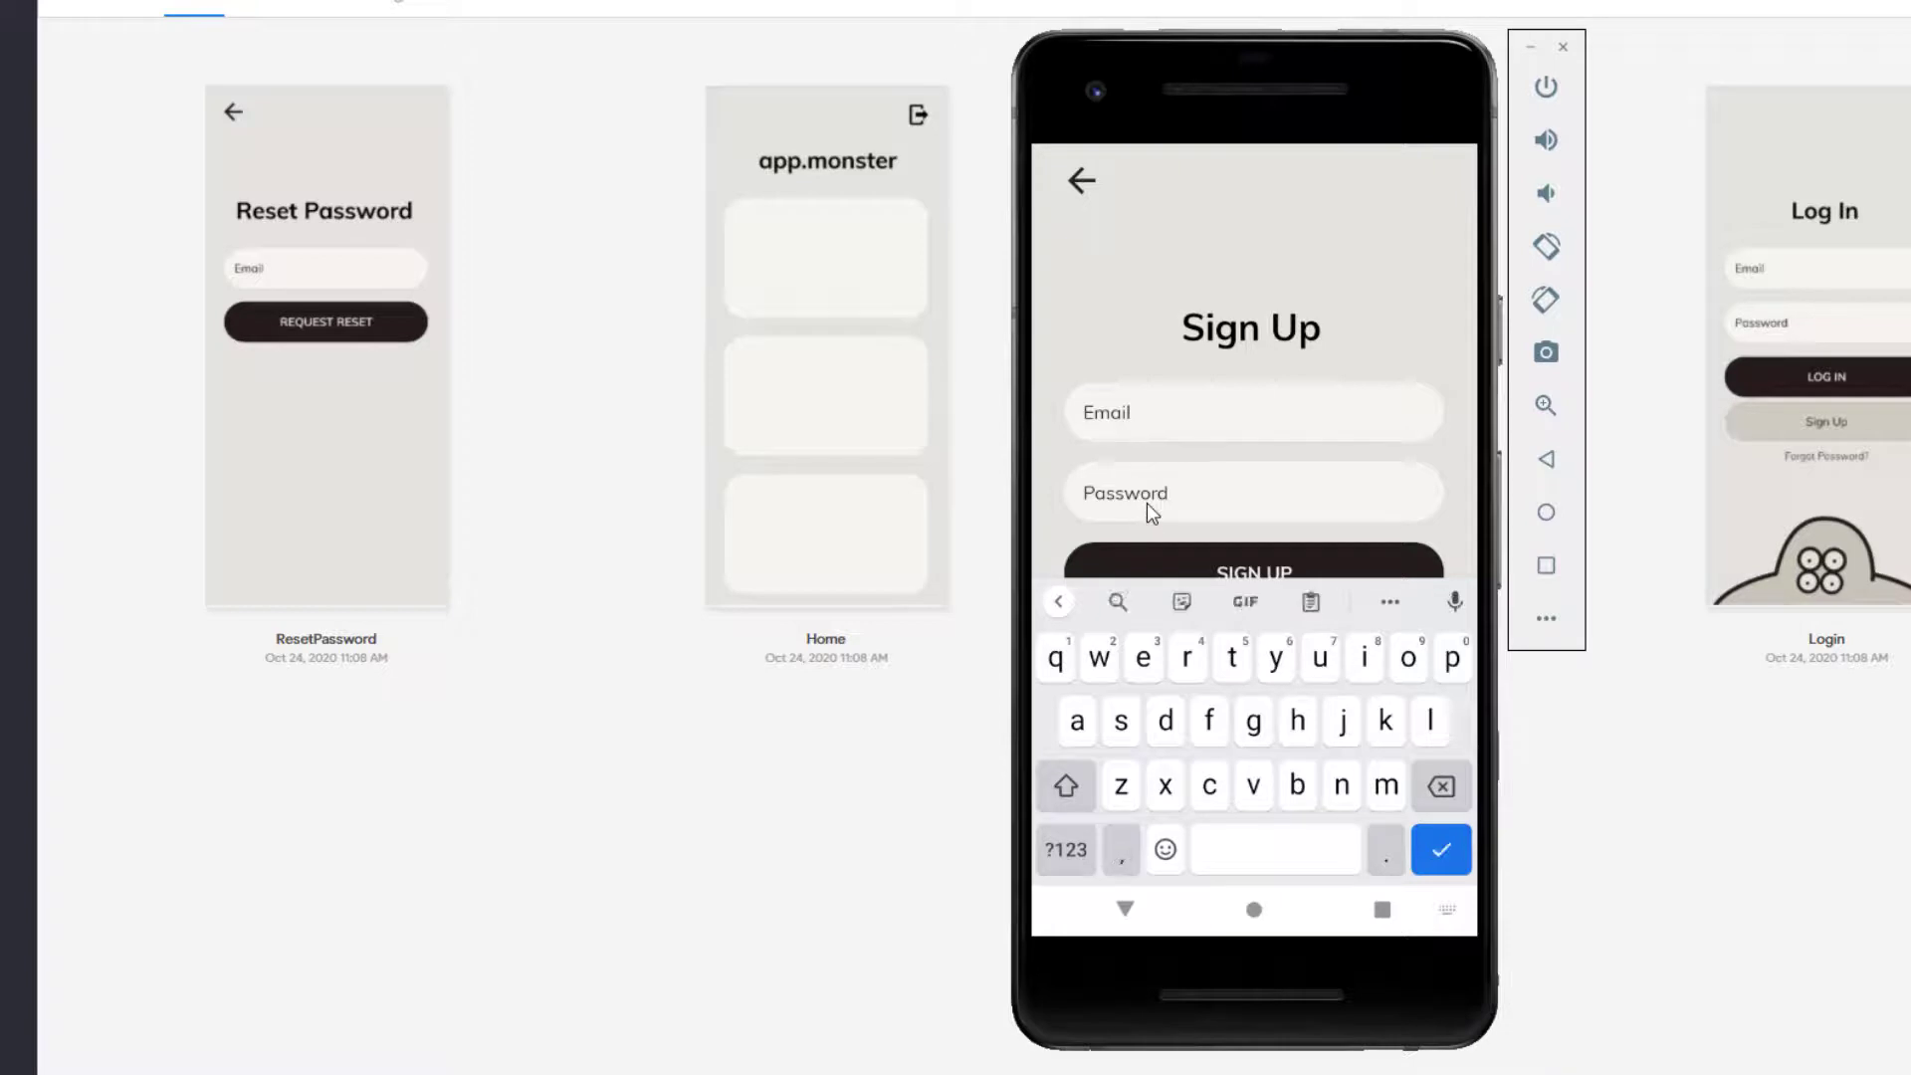
{"action": "type", "text": "12345678"}
{"action": "left_click", "coordinate": [1153, 408]}
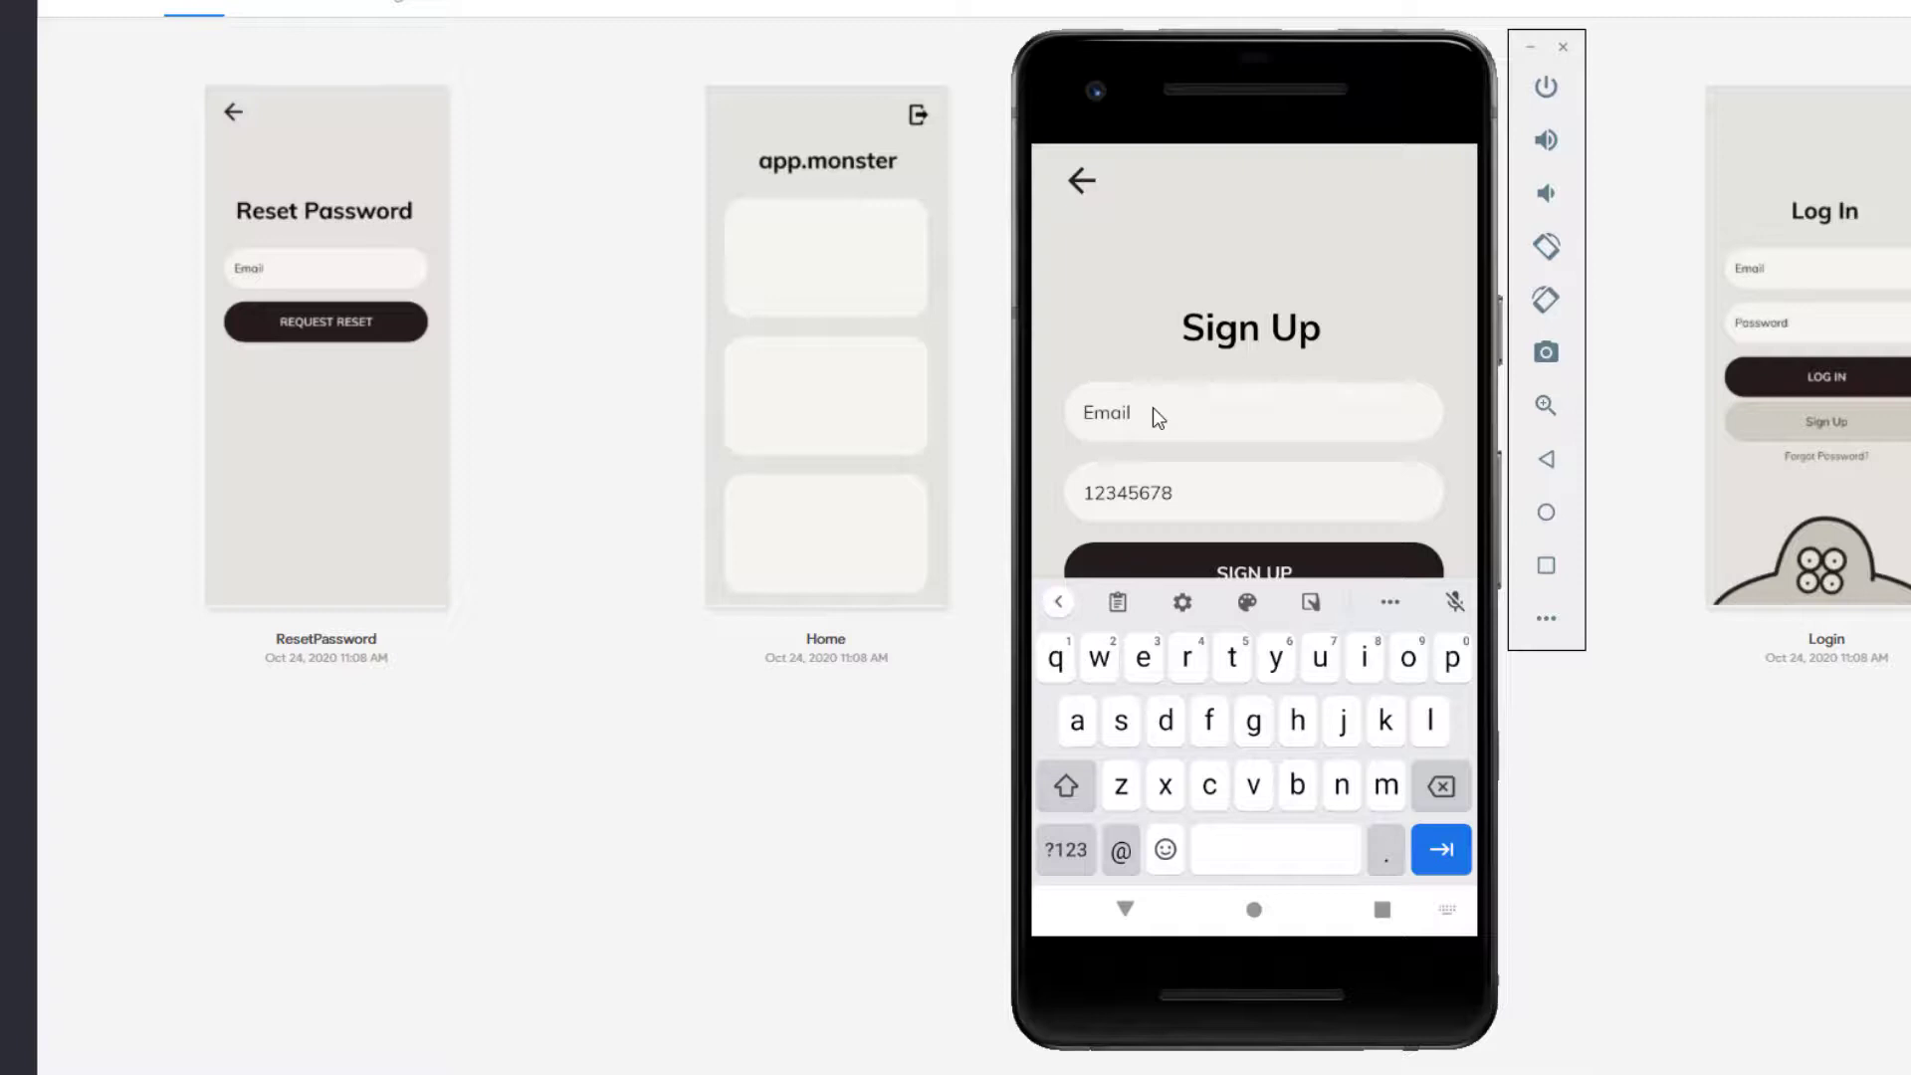
{"action": "left_click", "coordinate": [1258, 611]}
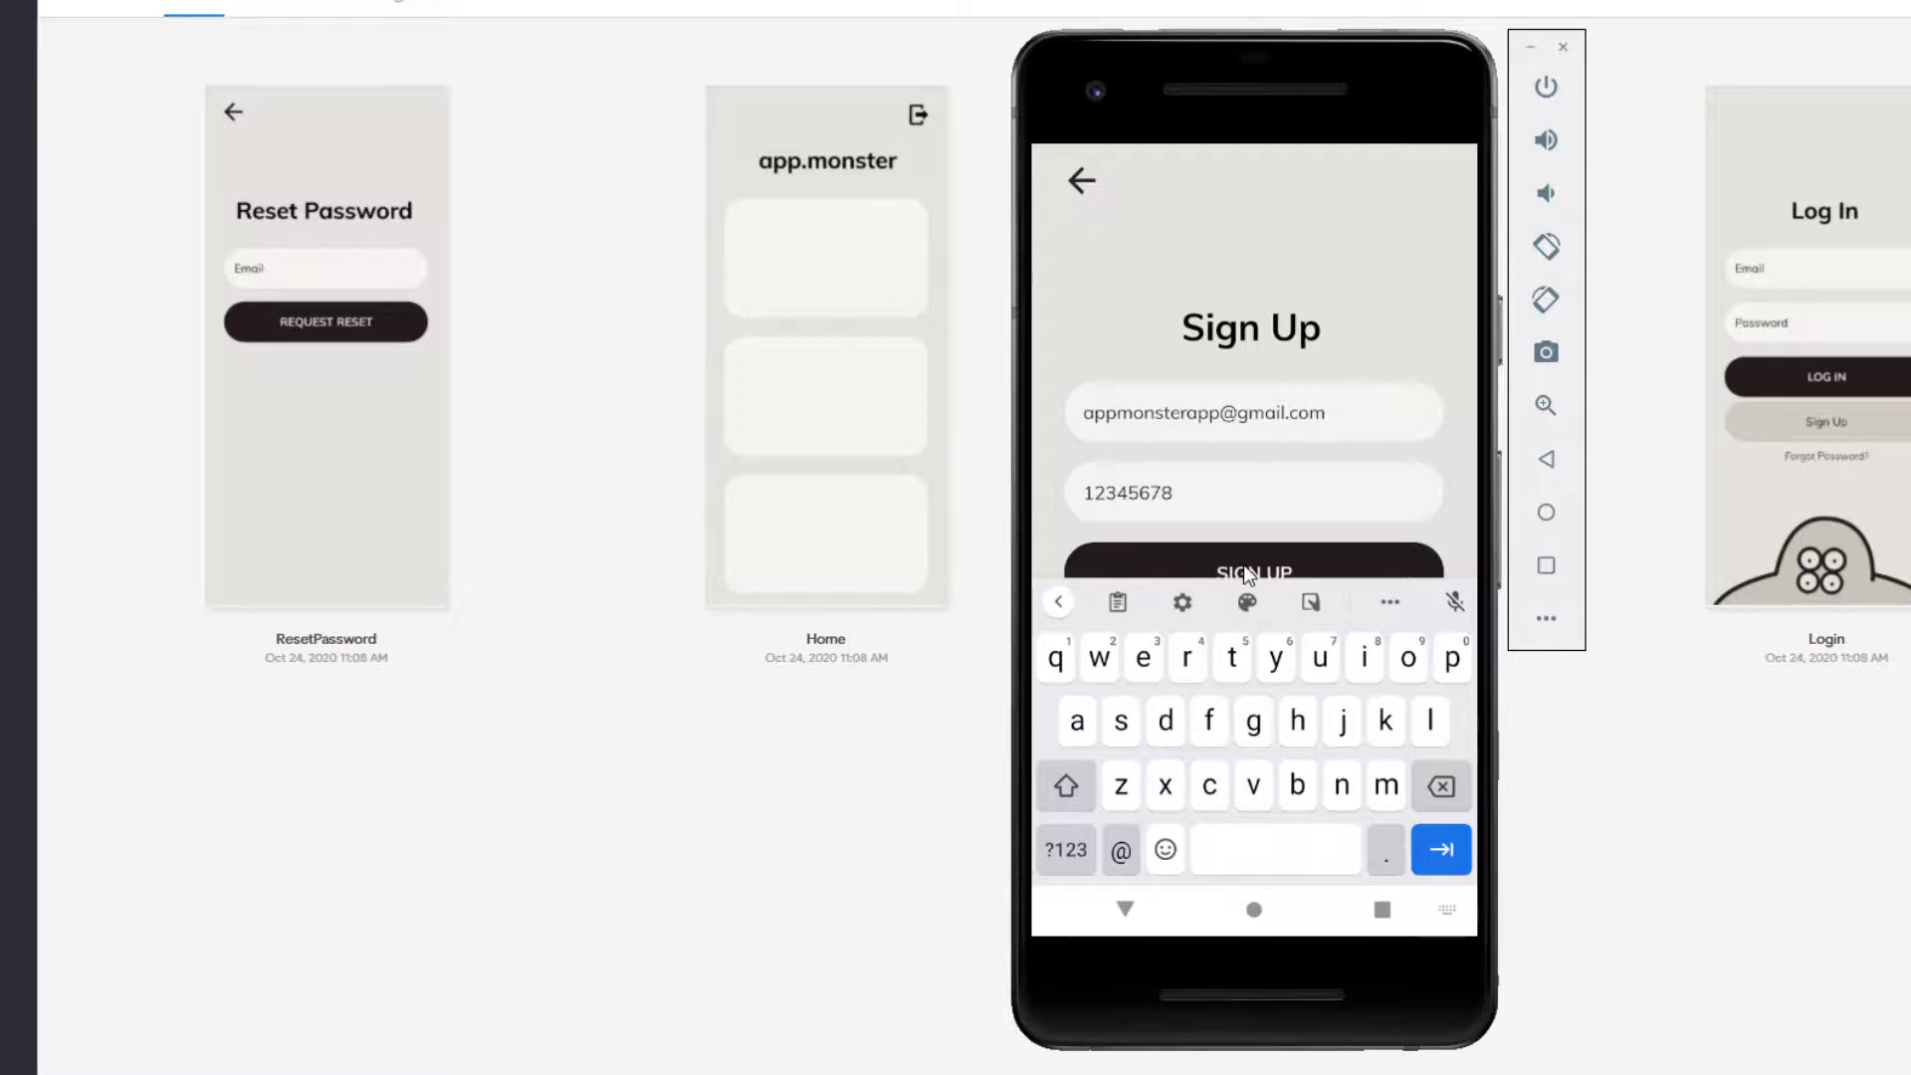
{"action": "left_click", "coordinate": [1243, 564]}
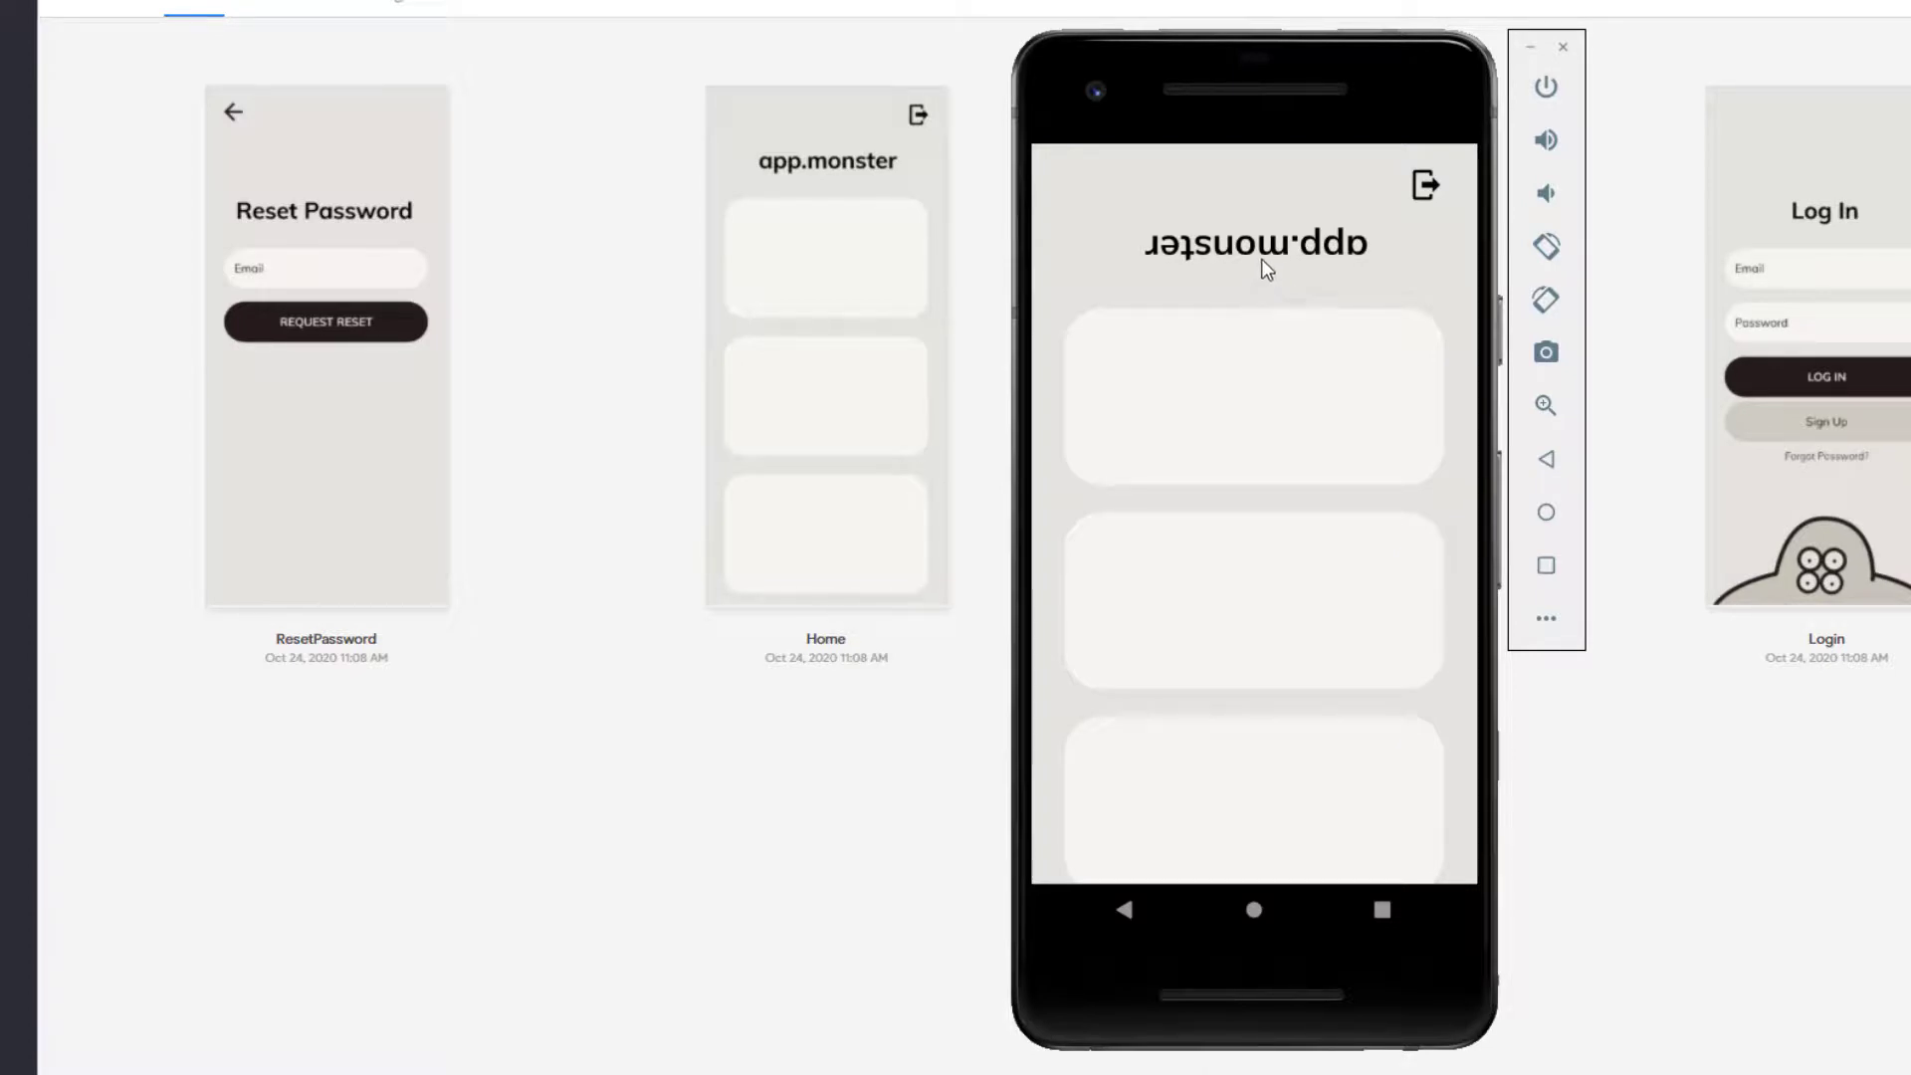
Step: Swipe the Home screen cards, then log out back to the Log In screen
{"action": "left_click_drag", "start_coordinate": [1373, 485], "coordinate": [1241, 533]}
{"action": "left_click", "coordinate": [1425, 185]}
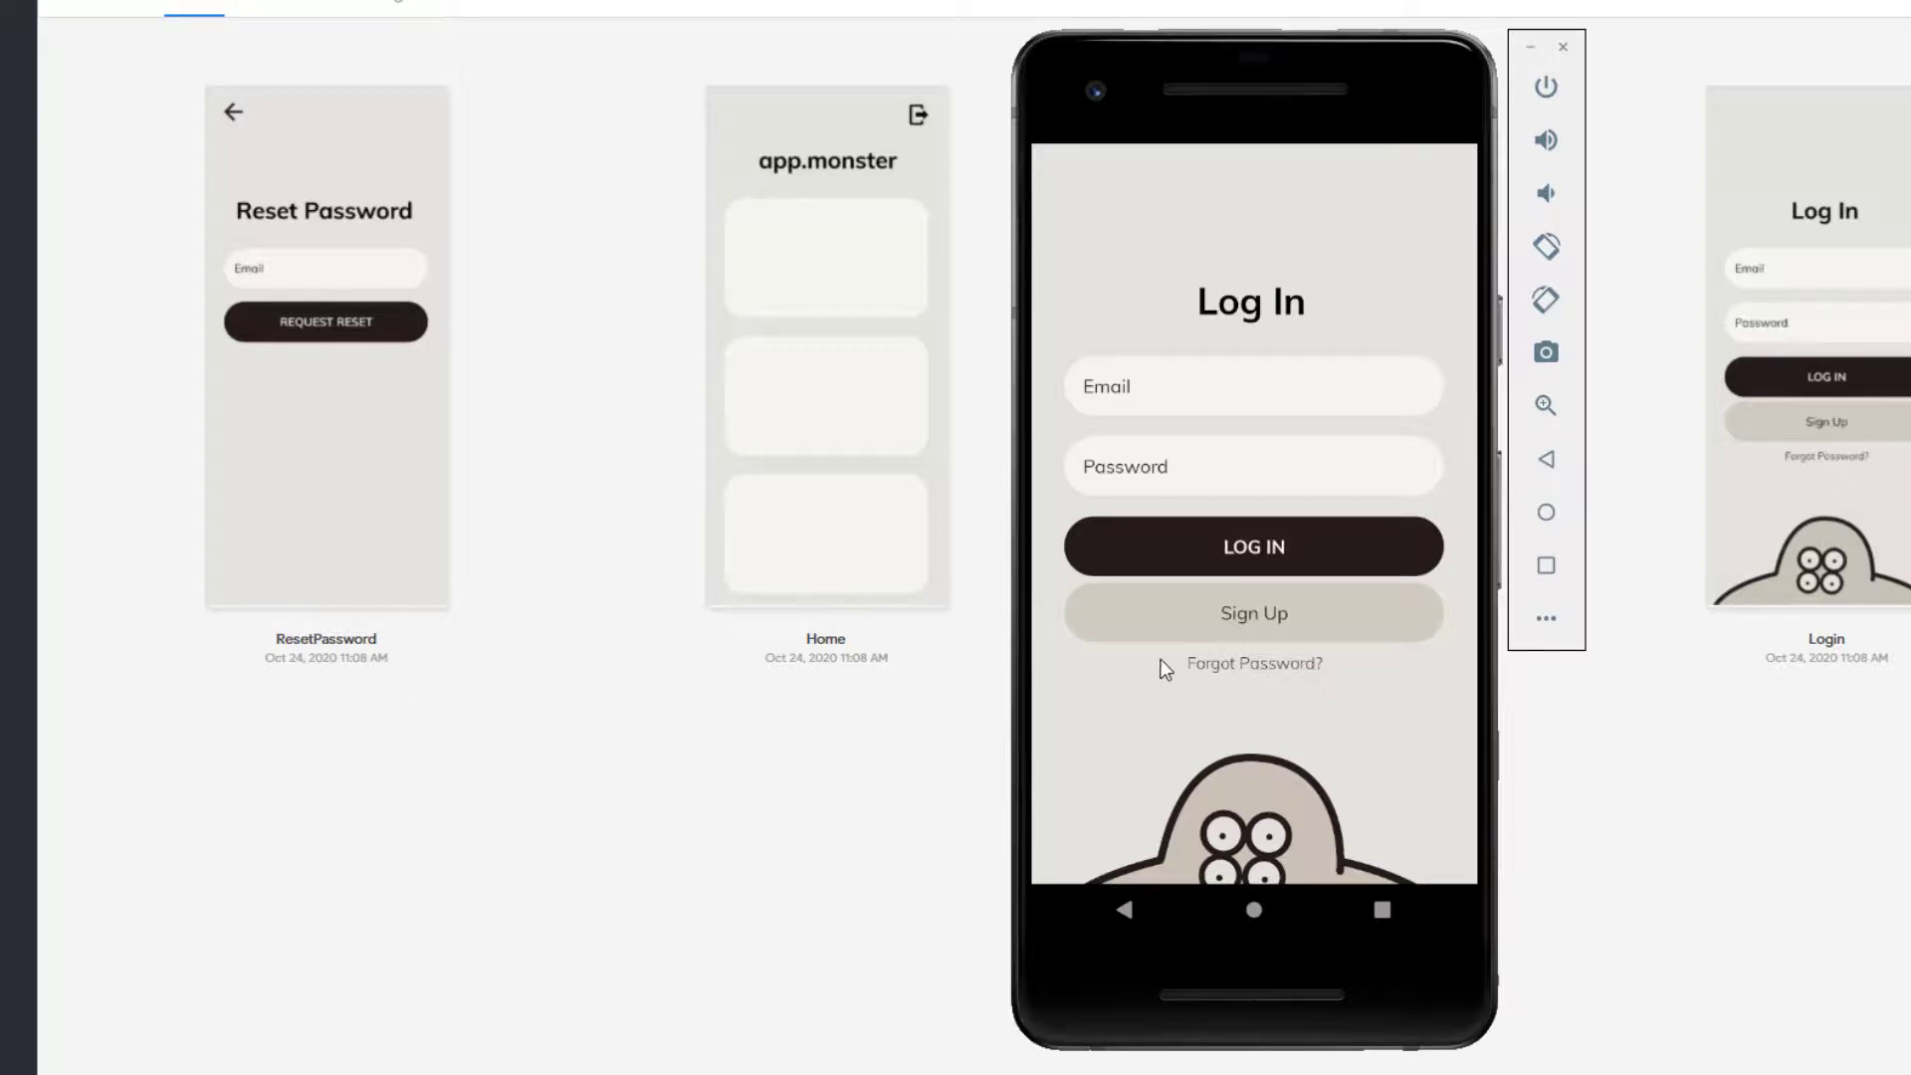
Step: Log back in with the suggested test e-mail and password, then swipe the Home screen cards
{"action": "left_click", "coordinate": [1141, 386]}
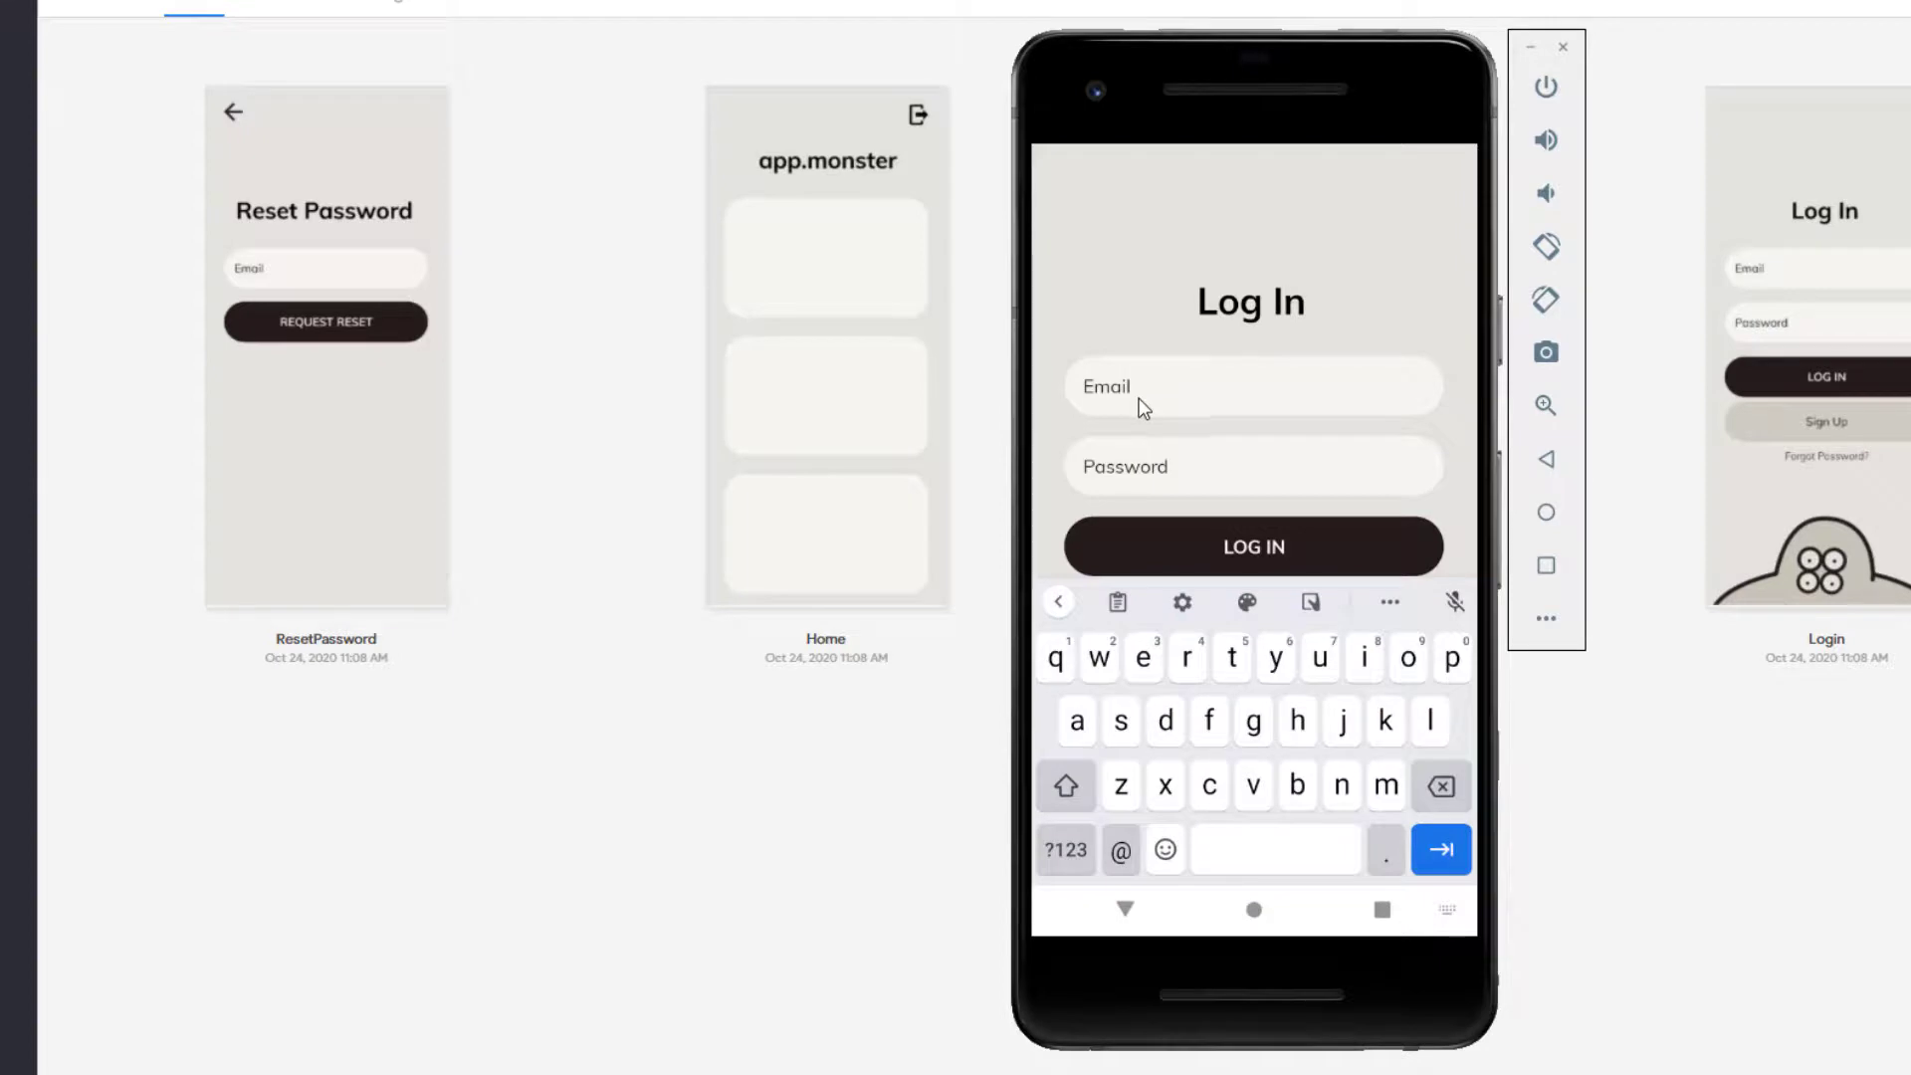
{"action": "left_click", "coordinate": [1087, 719]}
{"action": "left_click", "coordinate": [1461, 665]}
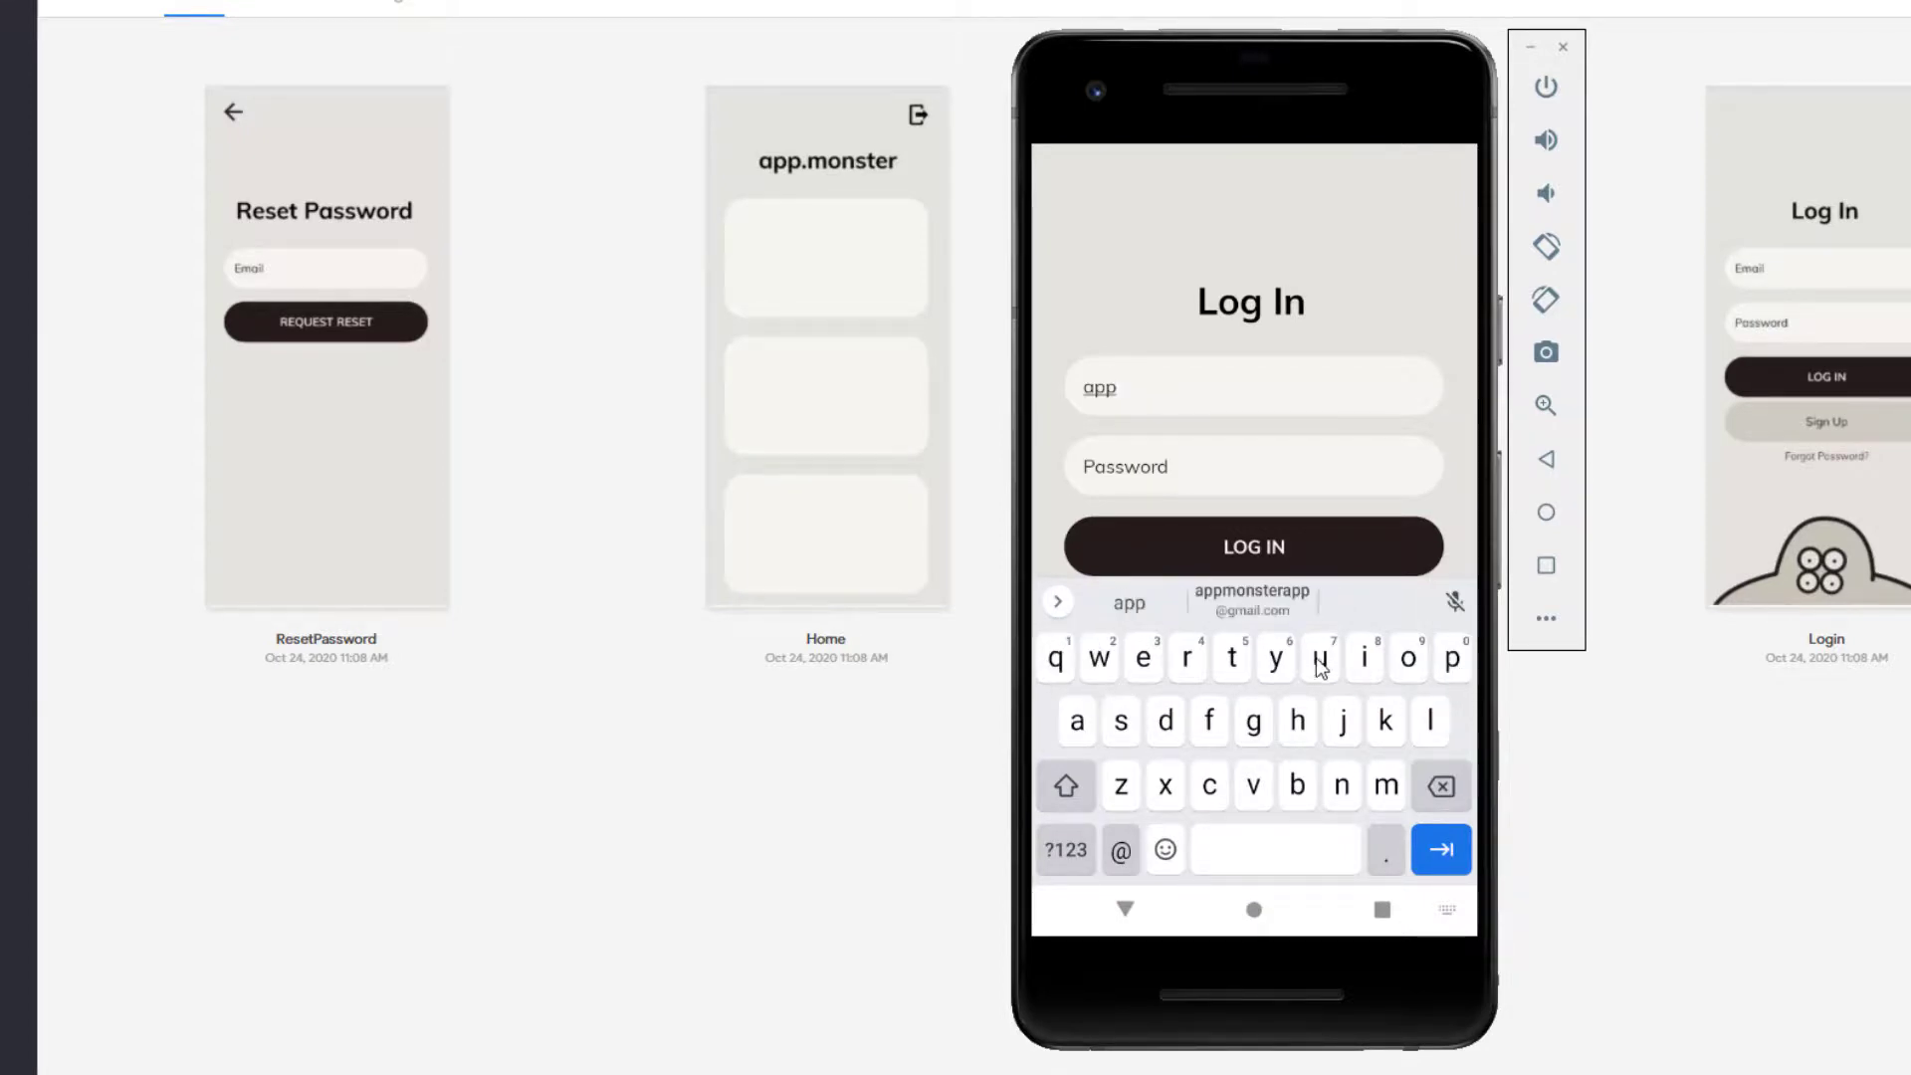
{"action": "left_click", "coordinate": [1278, 614]}
{"action": "left_click", "coordinate": [1118, 470]}
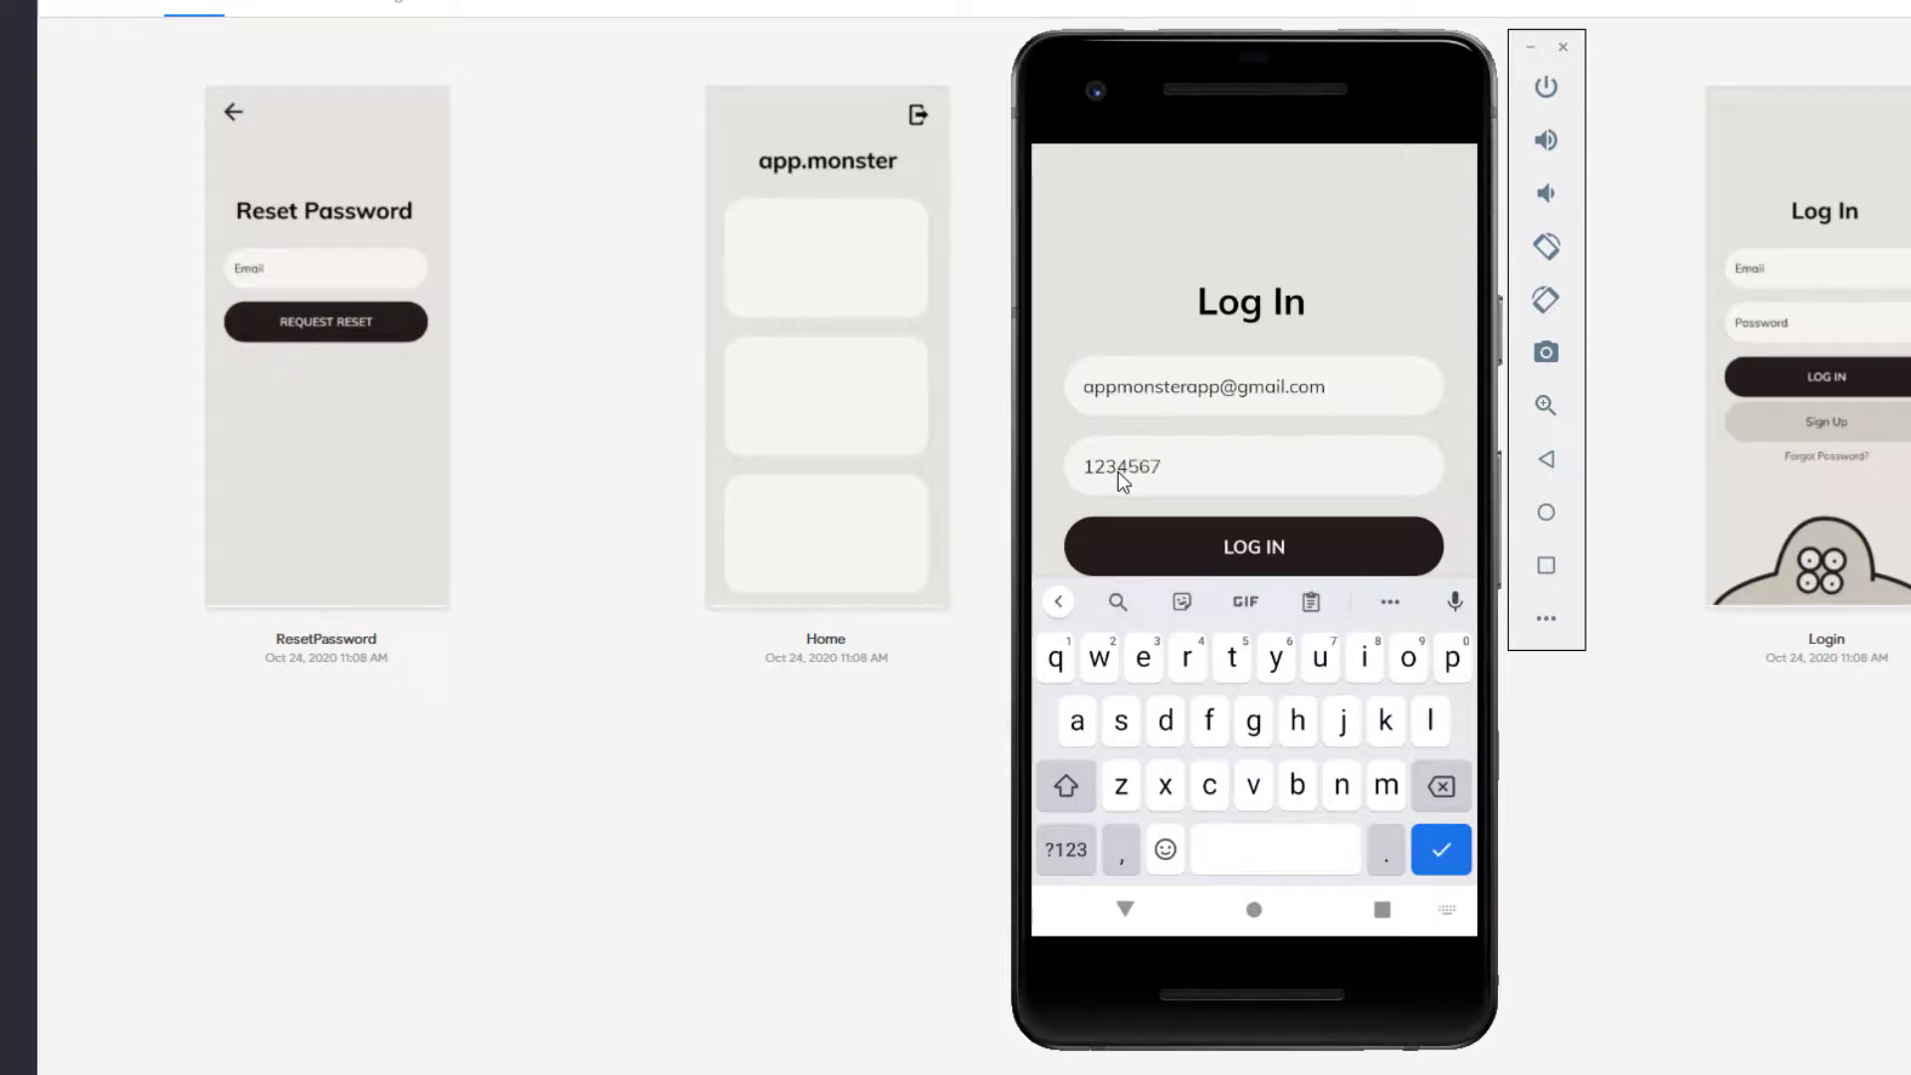
{"action": "left_click", "coordinate": [1226, 545]}
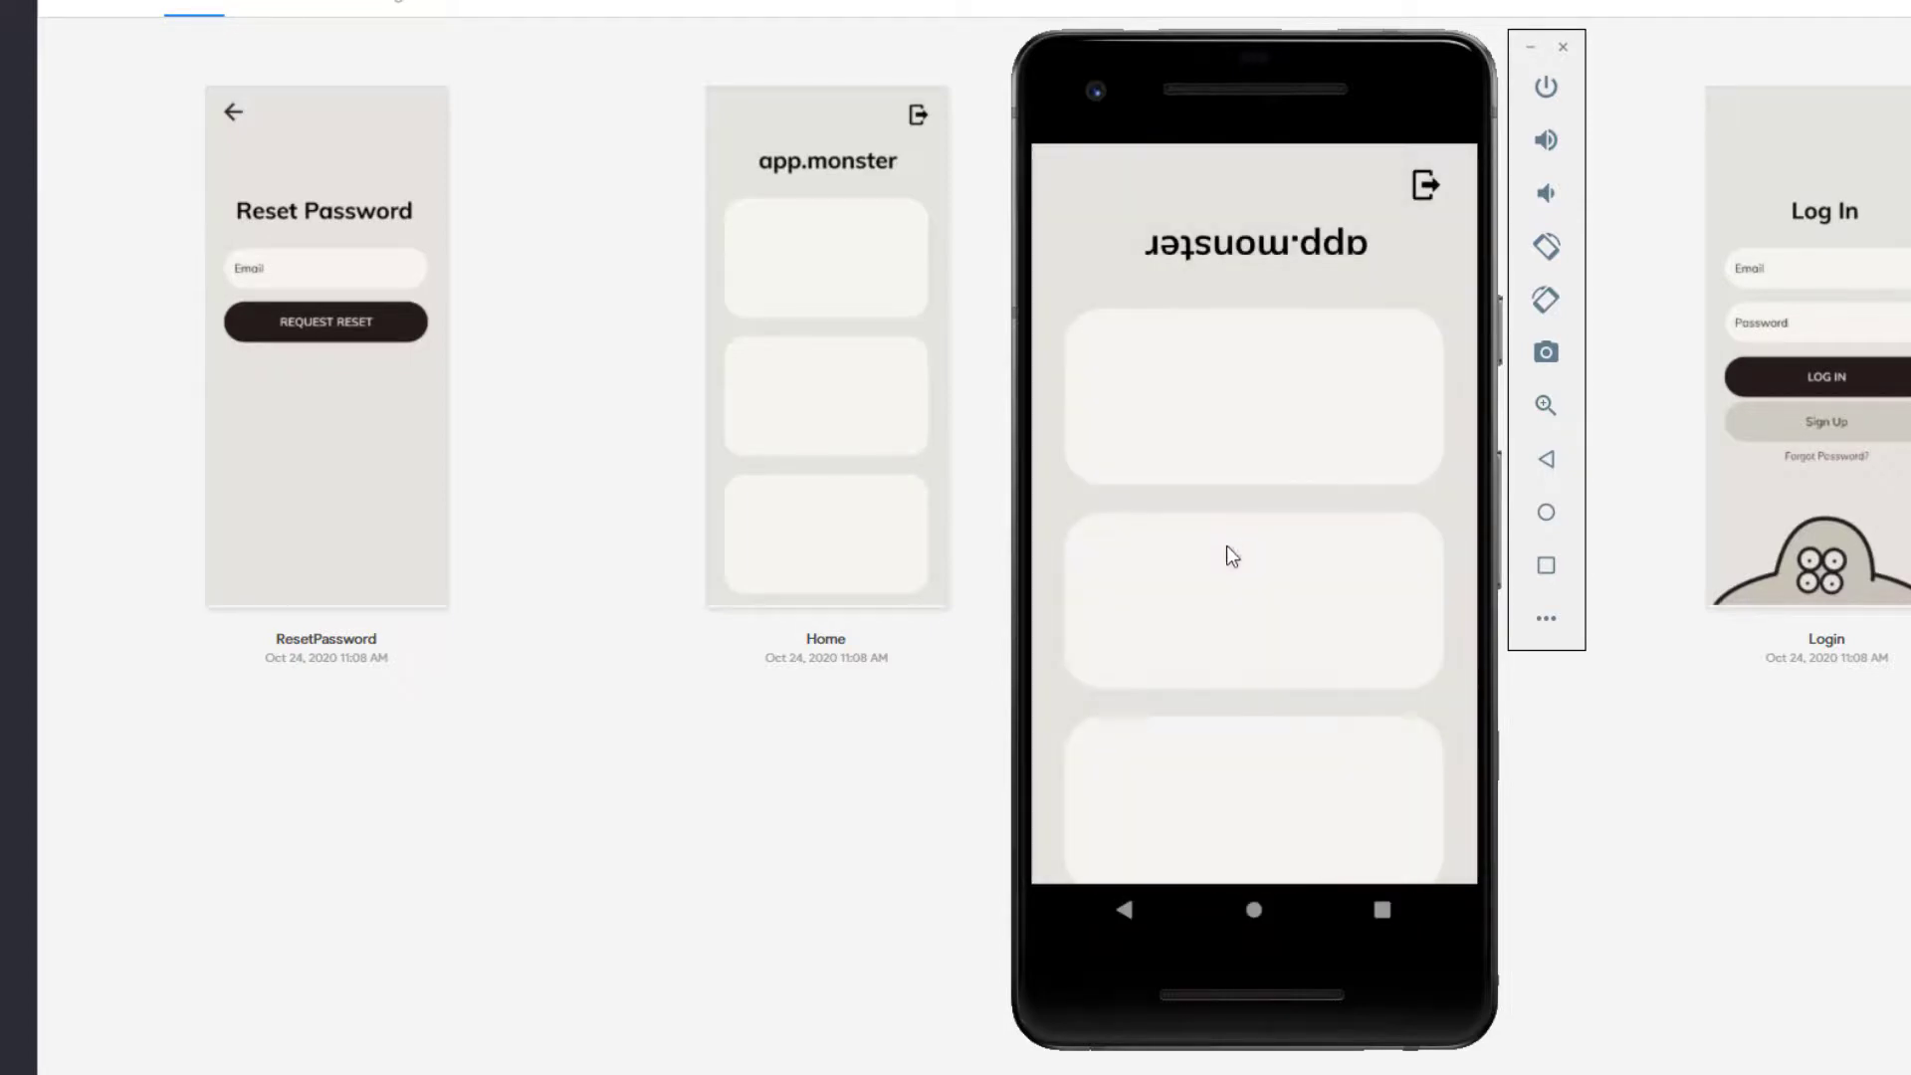
{"action": "left_click_drag", "start_coordinate": [1234, 649], "coordinate": [1237, 587]}
{"action": "left_click_drag", "start_coordinate": [1385, 330], "coordinate": [1382, 353]}
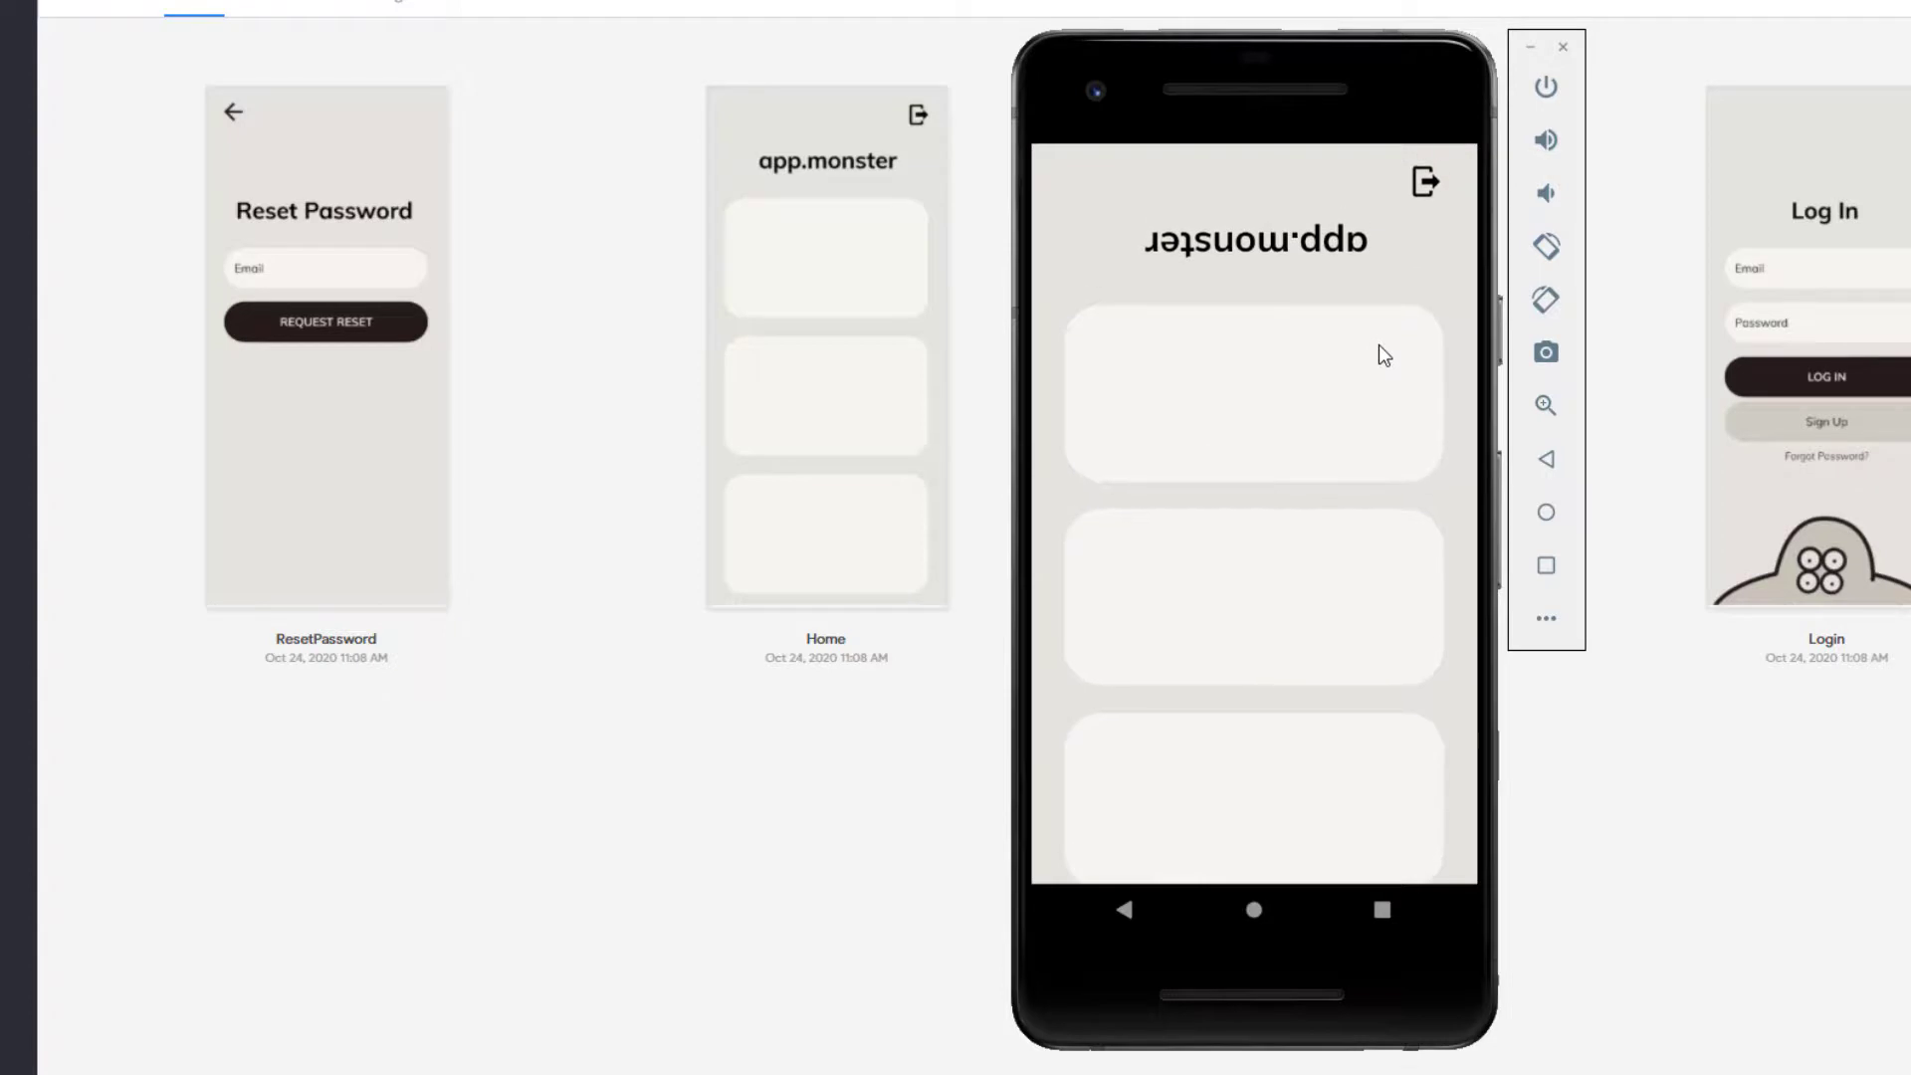
Step: Log out and request a password reset for the test account's e-mail via Forgot Password
{"action": "left_click", "coordinate": [1424, 183]}
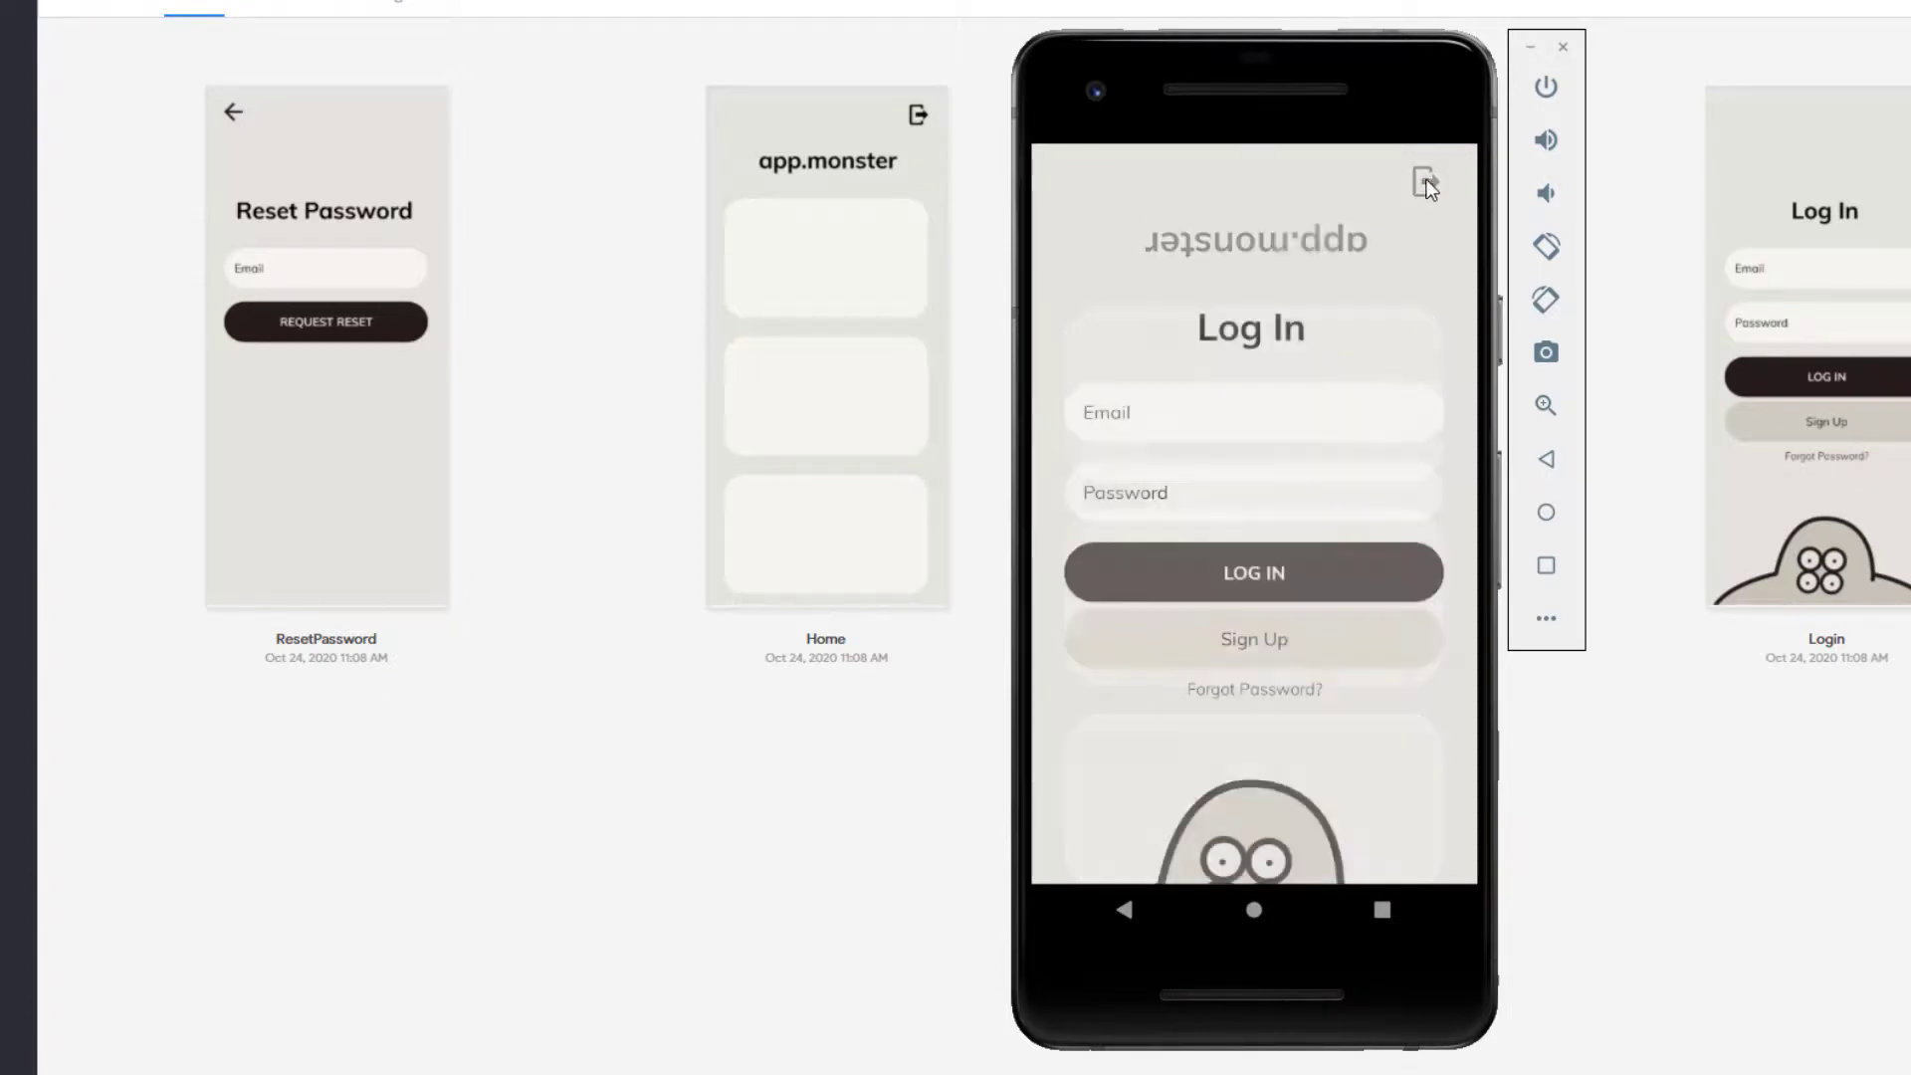
{"action": "left_click", "coordinate": [1280, 692]}
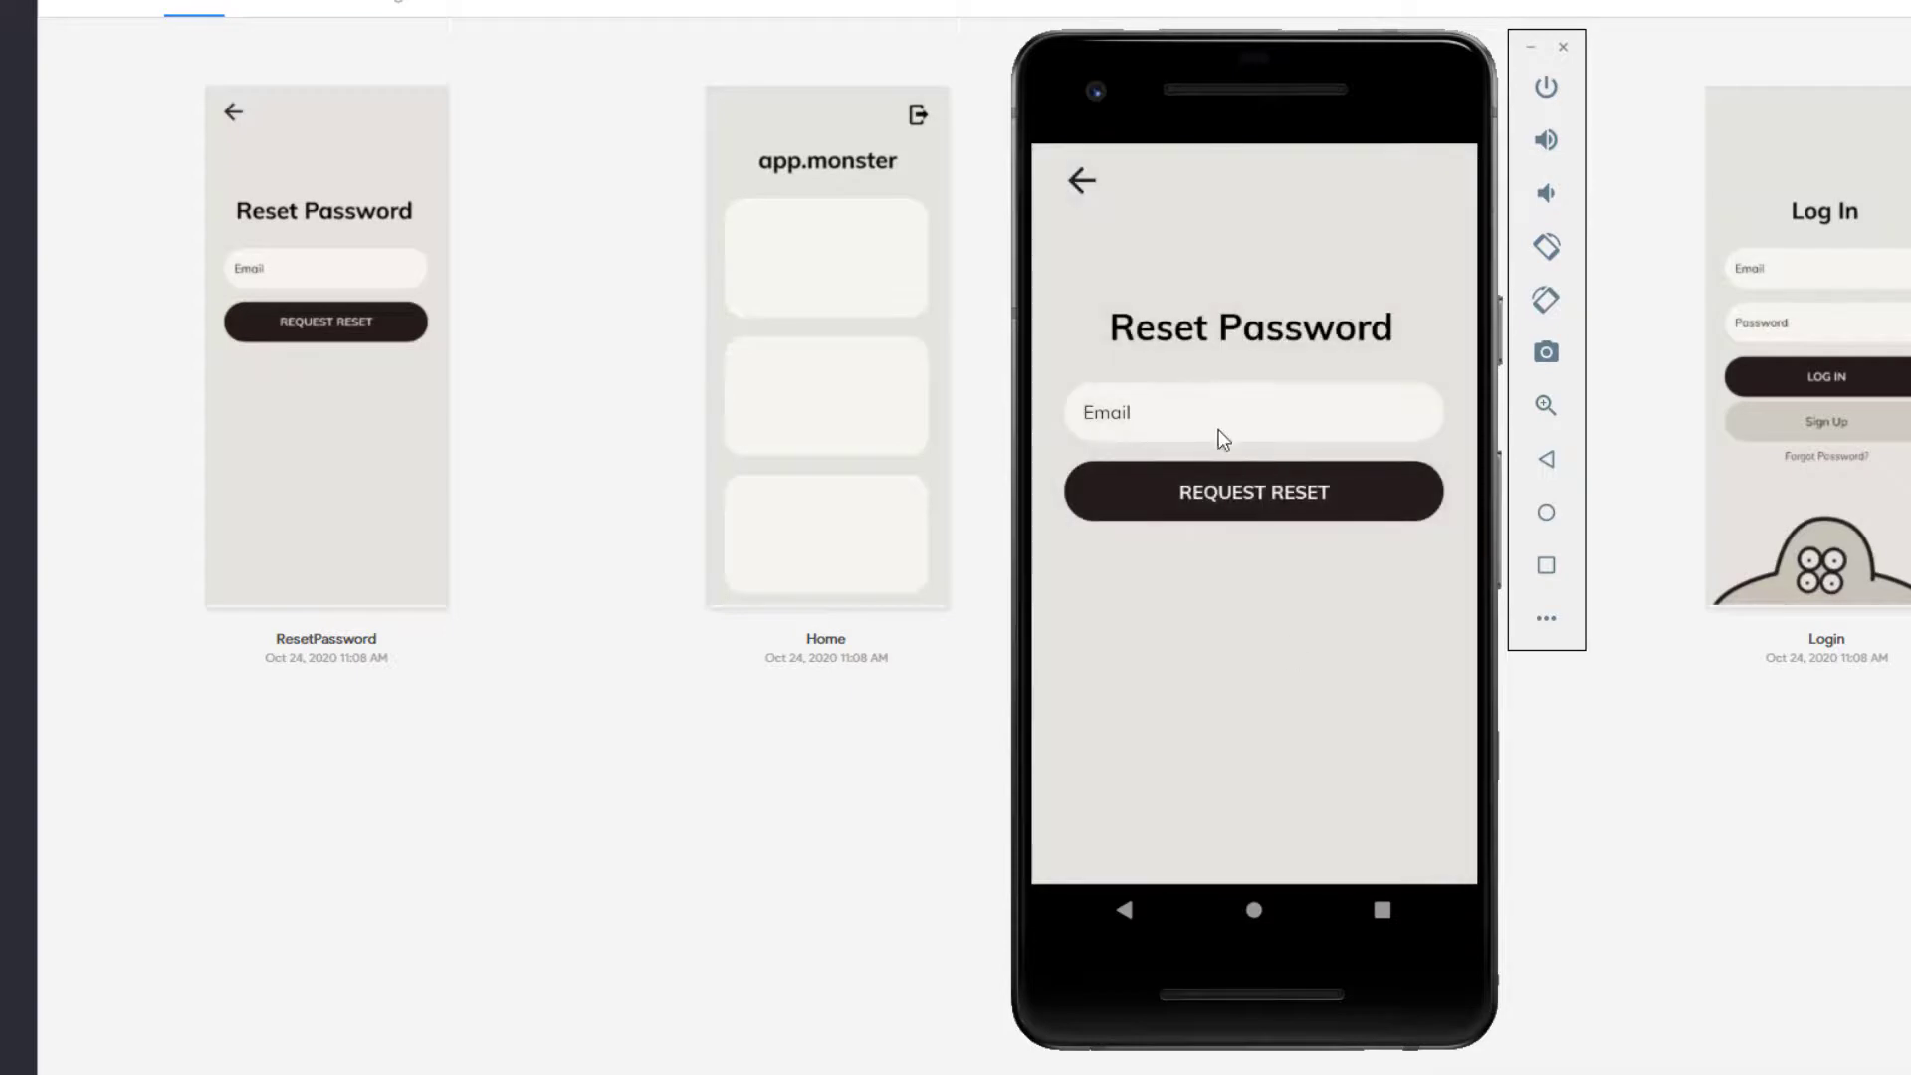
{"action": "left_click", "coordinate": [1212, 422]}
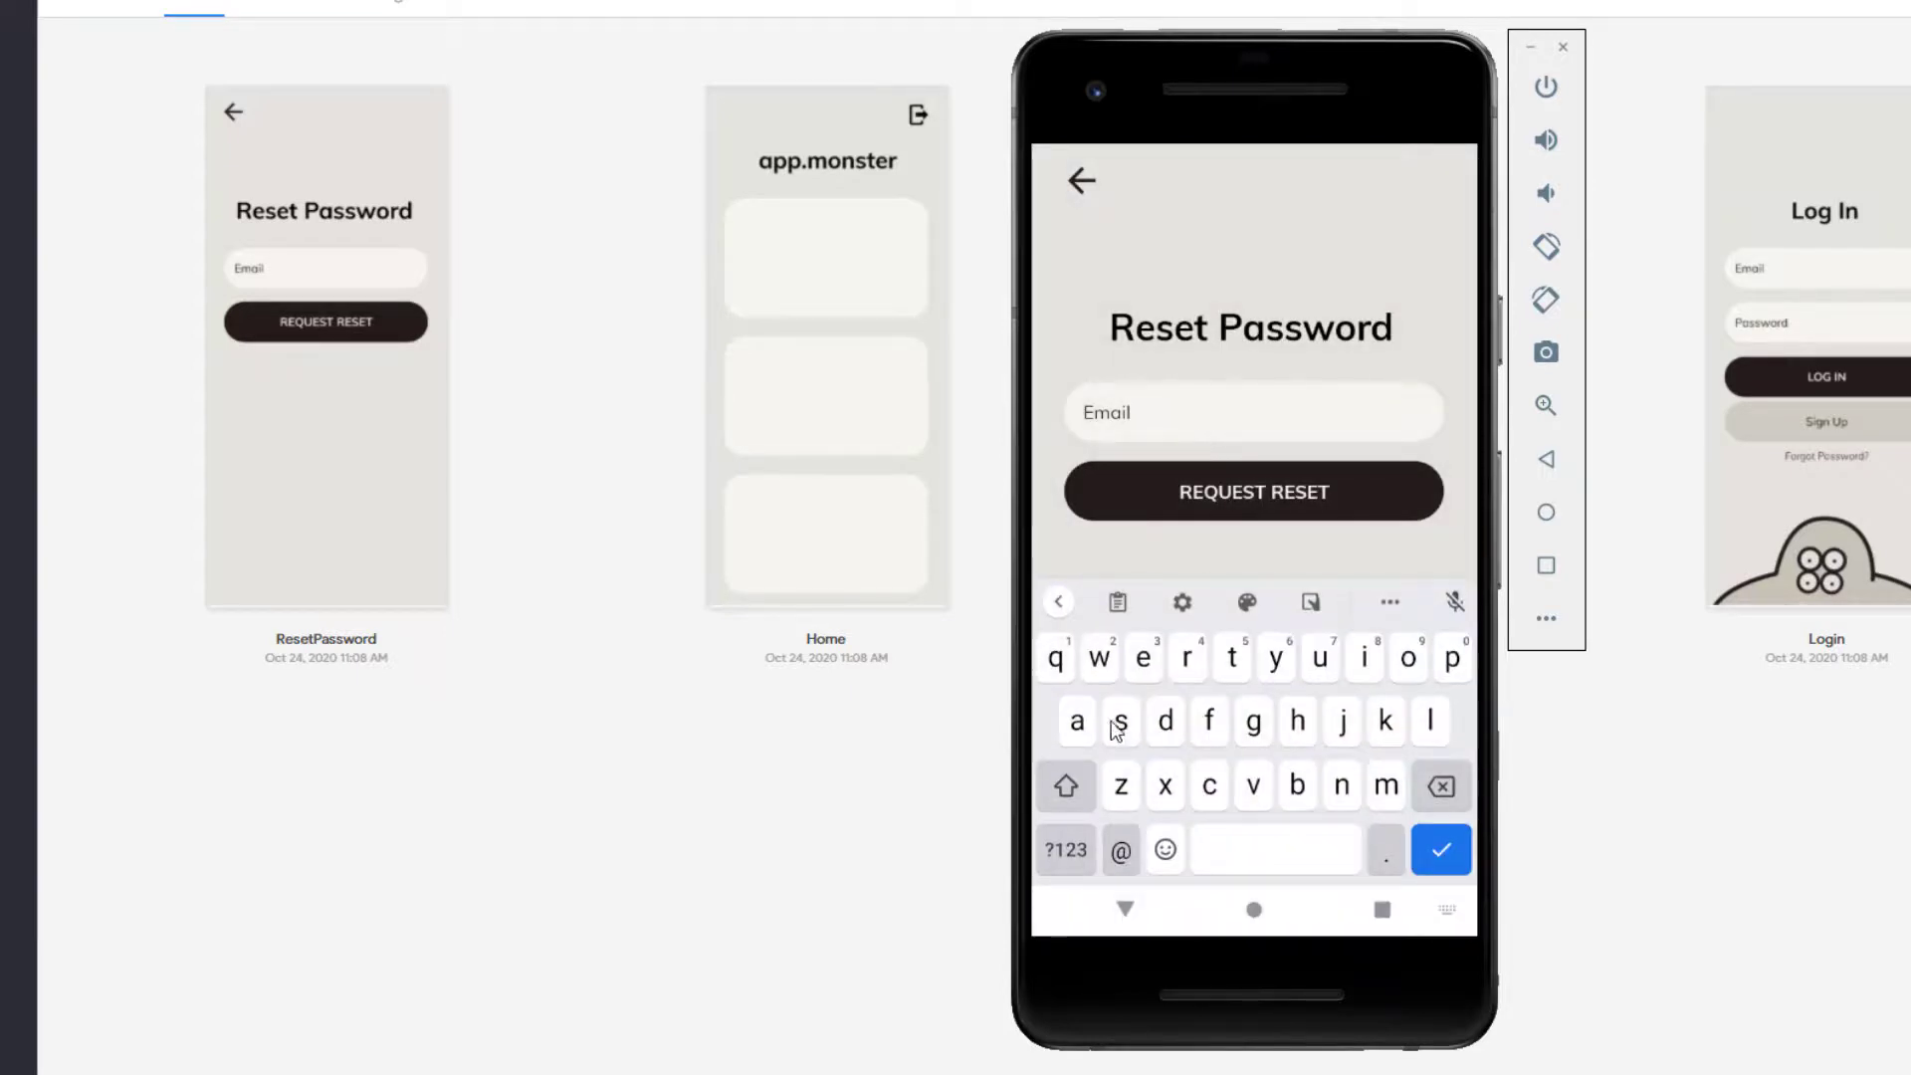
{"action": "type", "text": "app"}
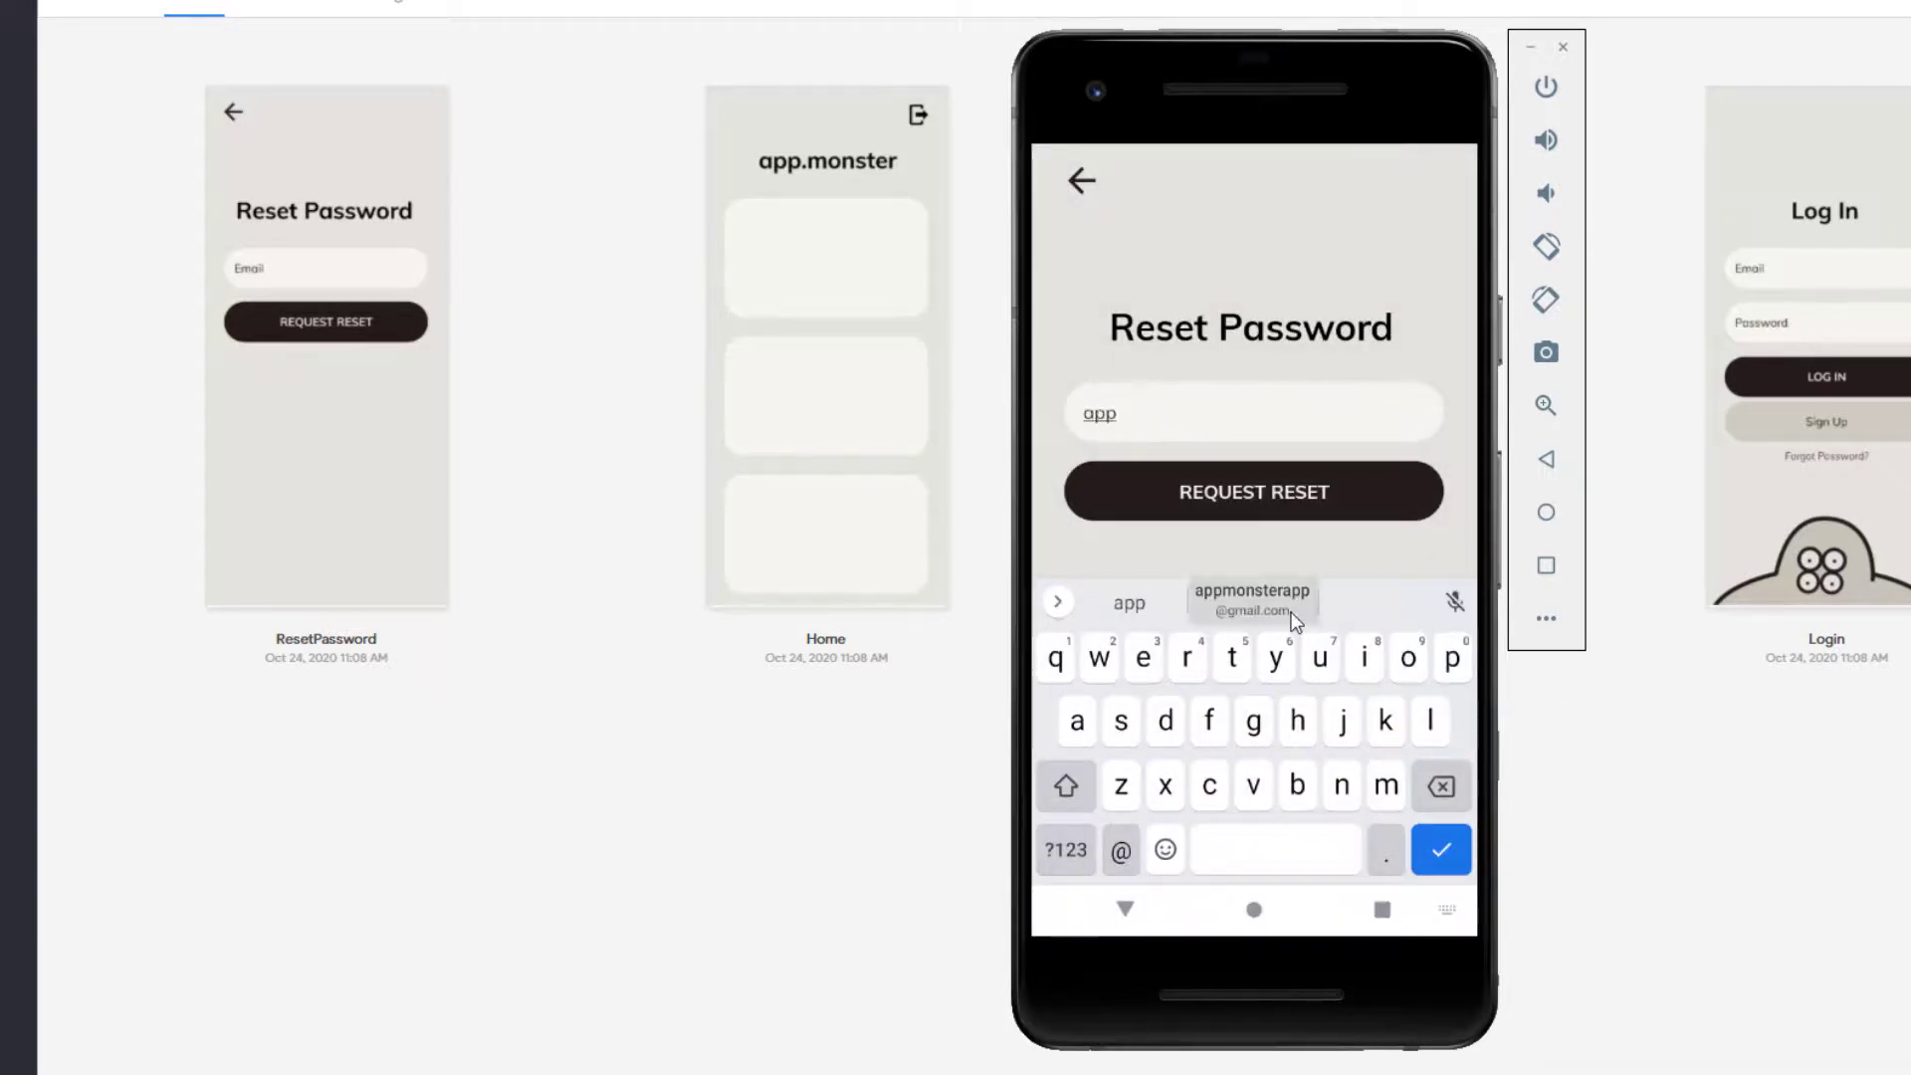
{"action": "left_click", "coordinate": [1291, 615]}
{"action": "left_click", "coordinate": [1294, 492]}
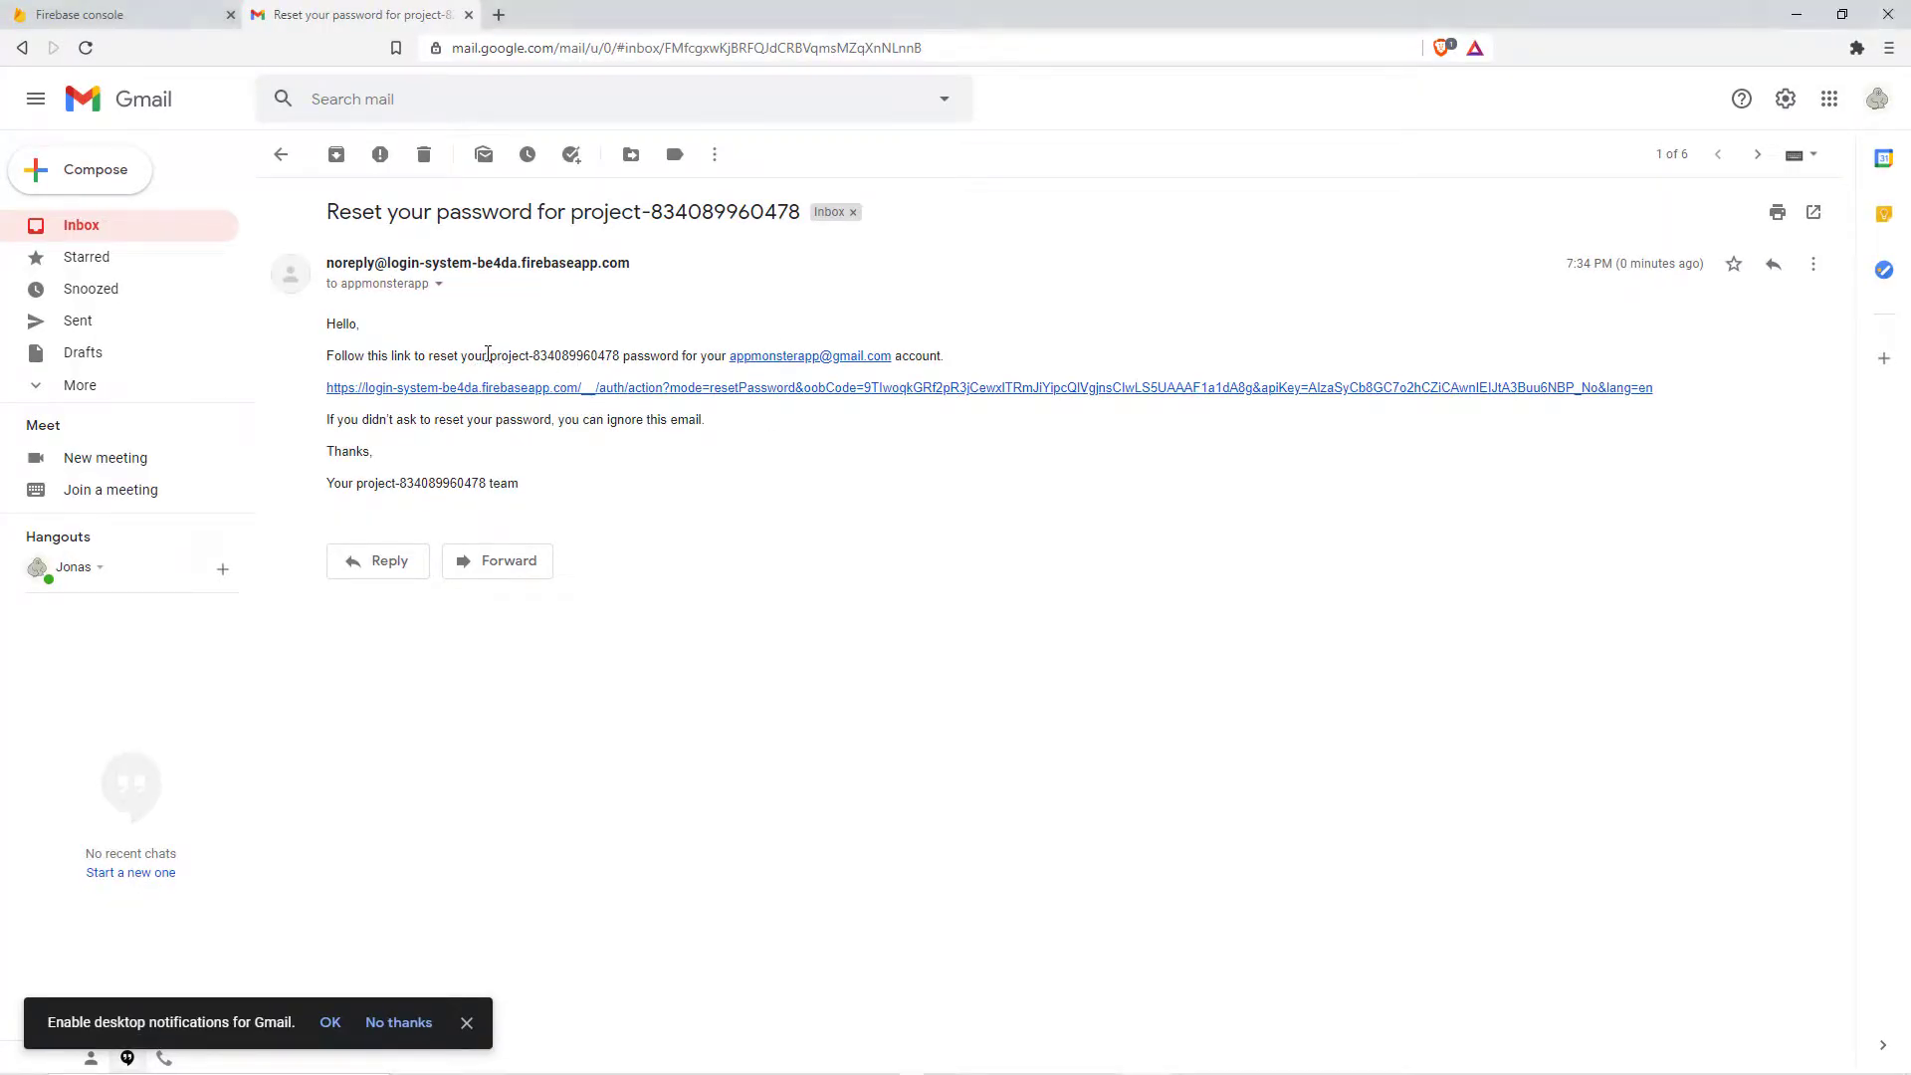
Step: Read the Firebase reset e-mail, highlighting its text, and follow its reset link
{"action": "left_click_drag", "start_coordinate": [488, 355], "coordinate": [620, 357]}
{"action": "left_click", "coordinate": [615, 355]}
{"action": "left_click_drag", "start_coordinate": [519, 484], "coordinate": [370, 421]}
{"action": "left_click", "coordinate": [465, 422]}
{"action": "left_click", "coordinate": [582, 398]}
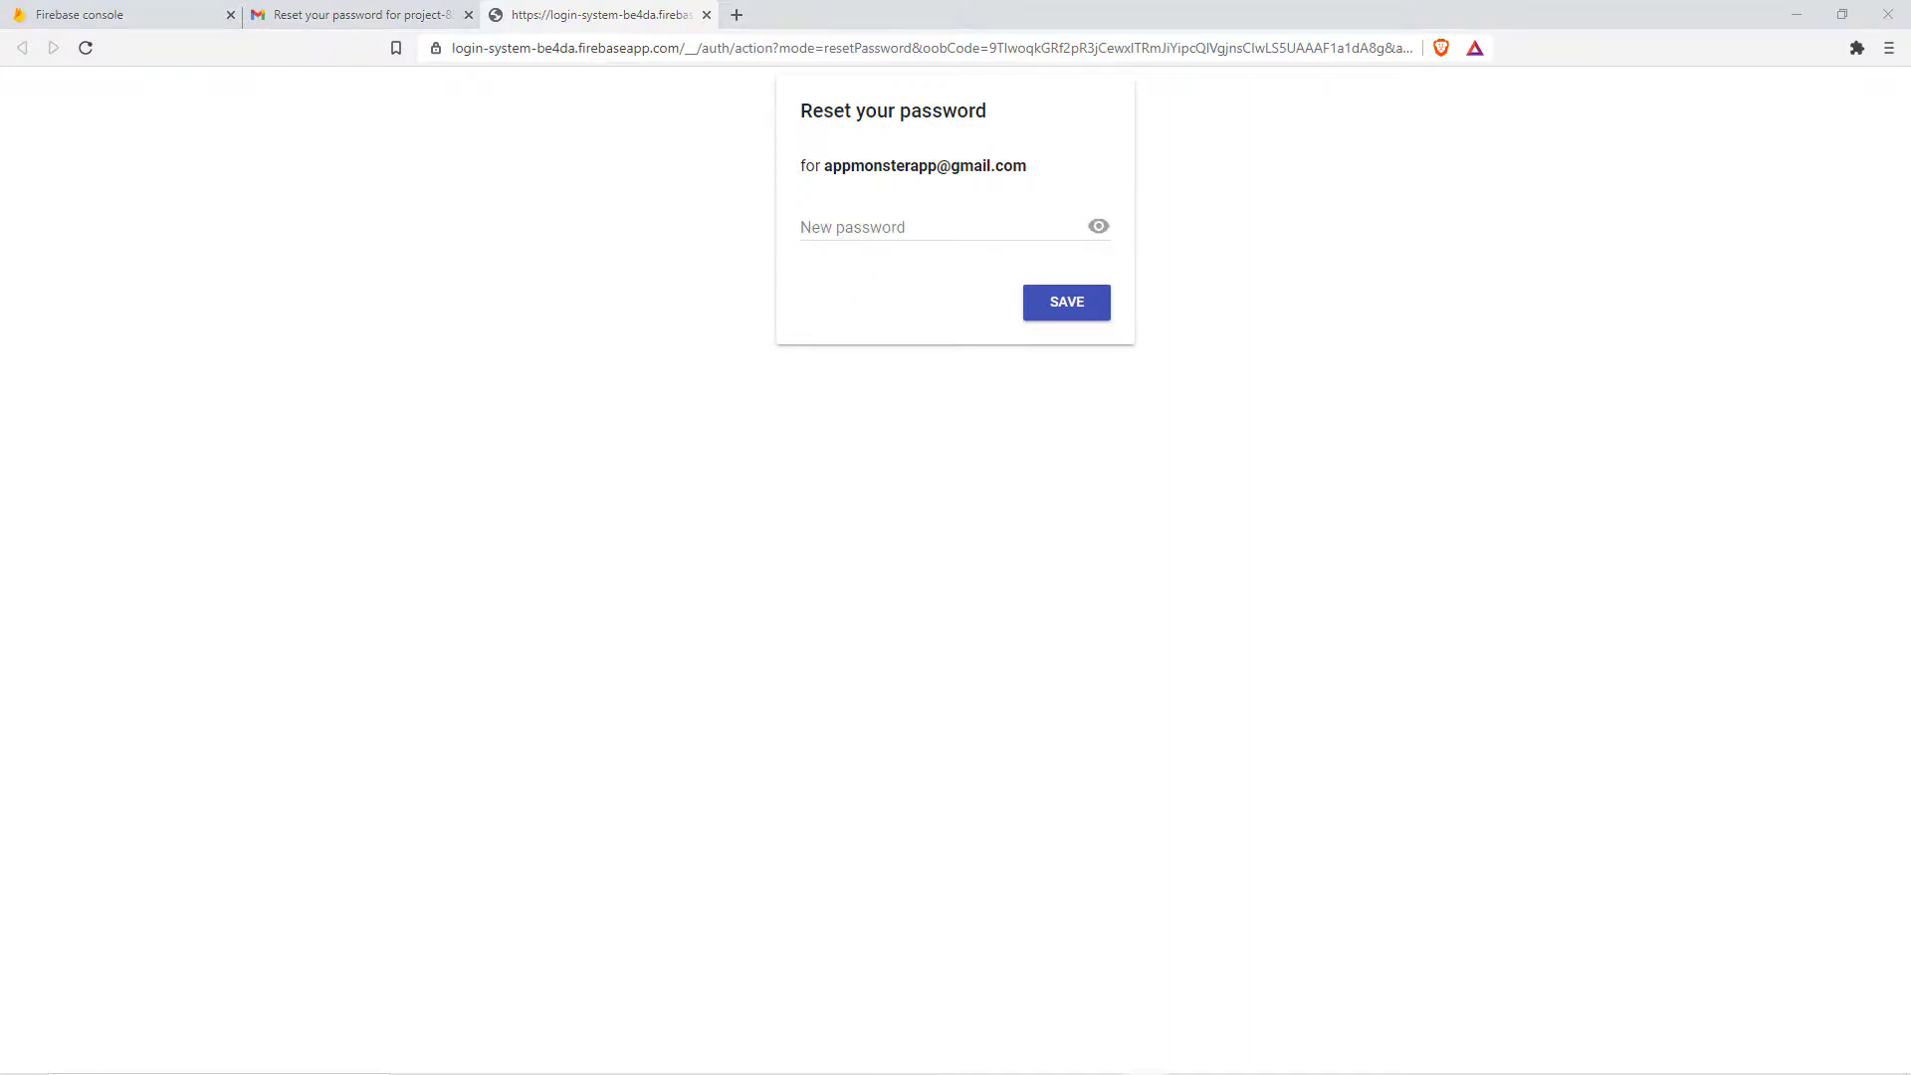
Step: Reload Firebase's Authentication users list to see the new test account and check its options menu
{"action": "left_click", "coordinate": [117, 13]}
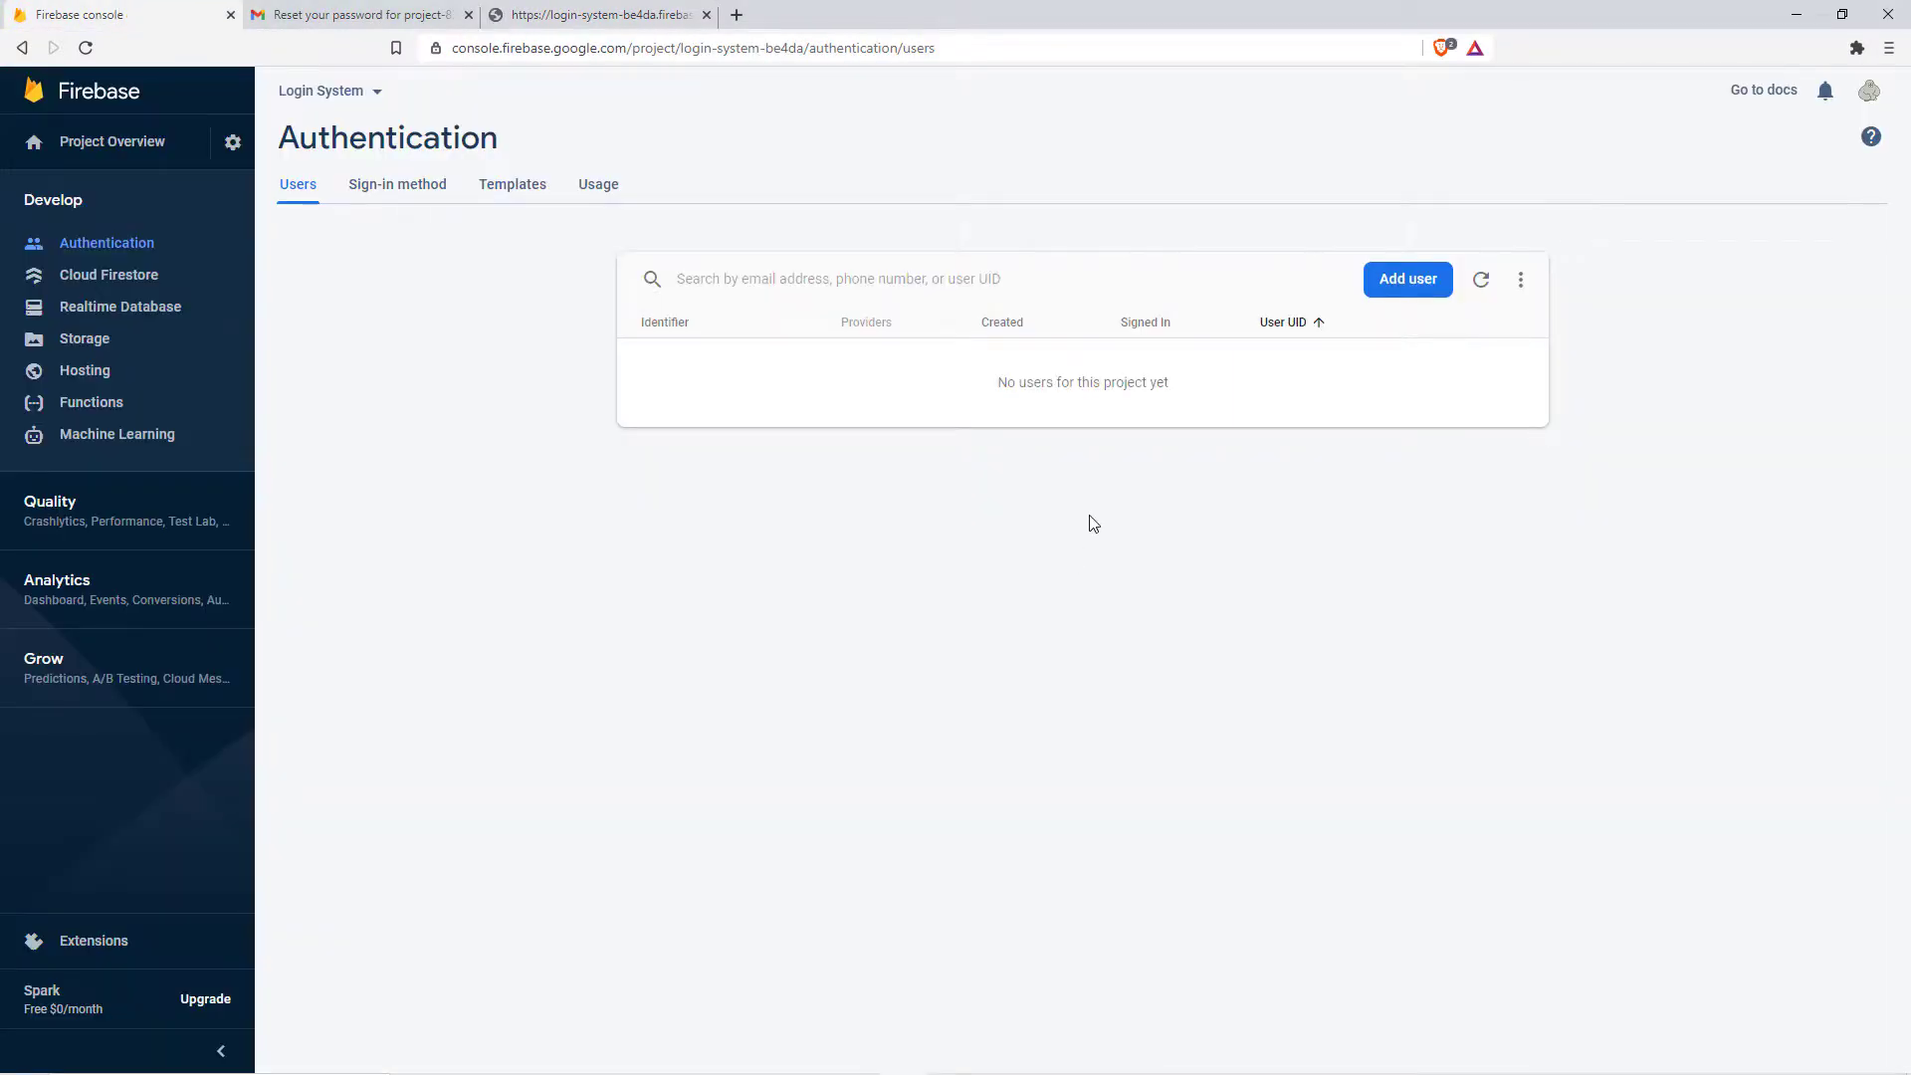
{"action": "left_click", "coordinate": [85, 48]}
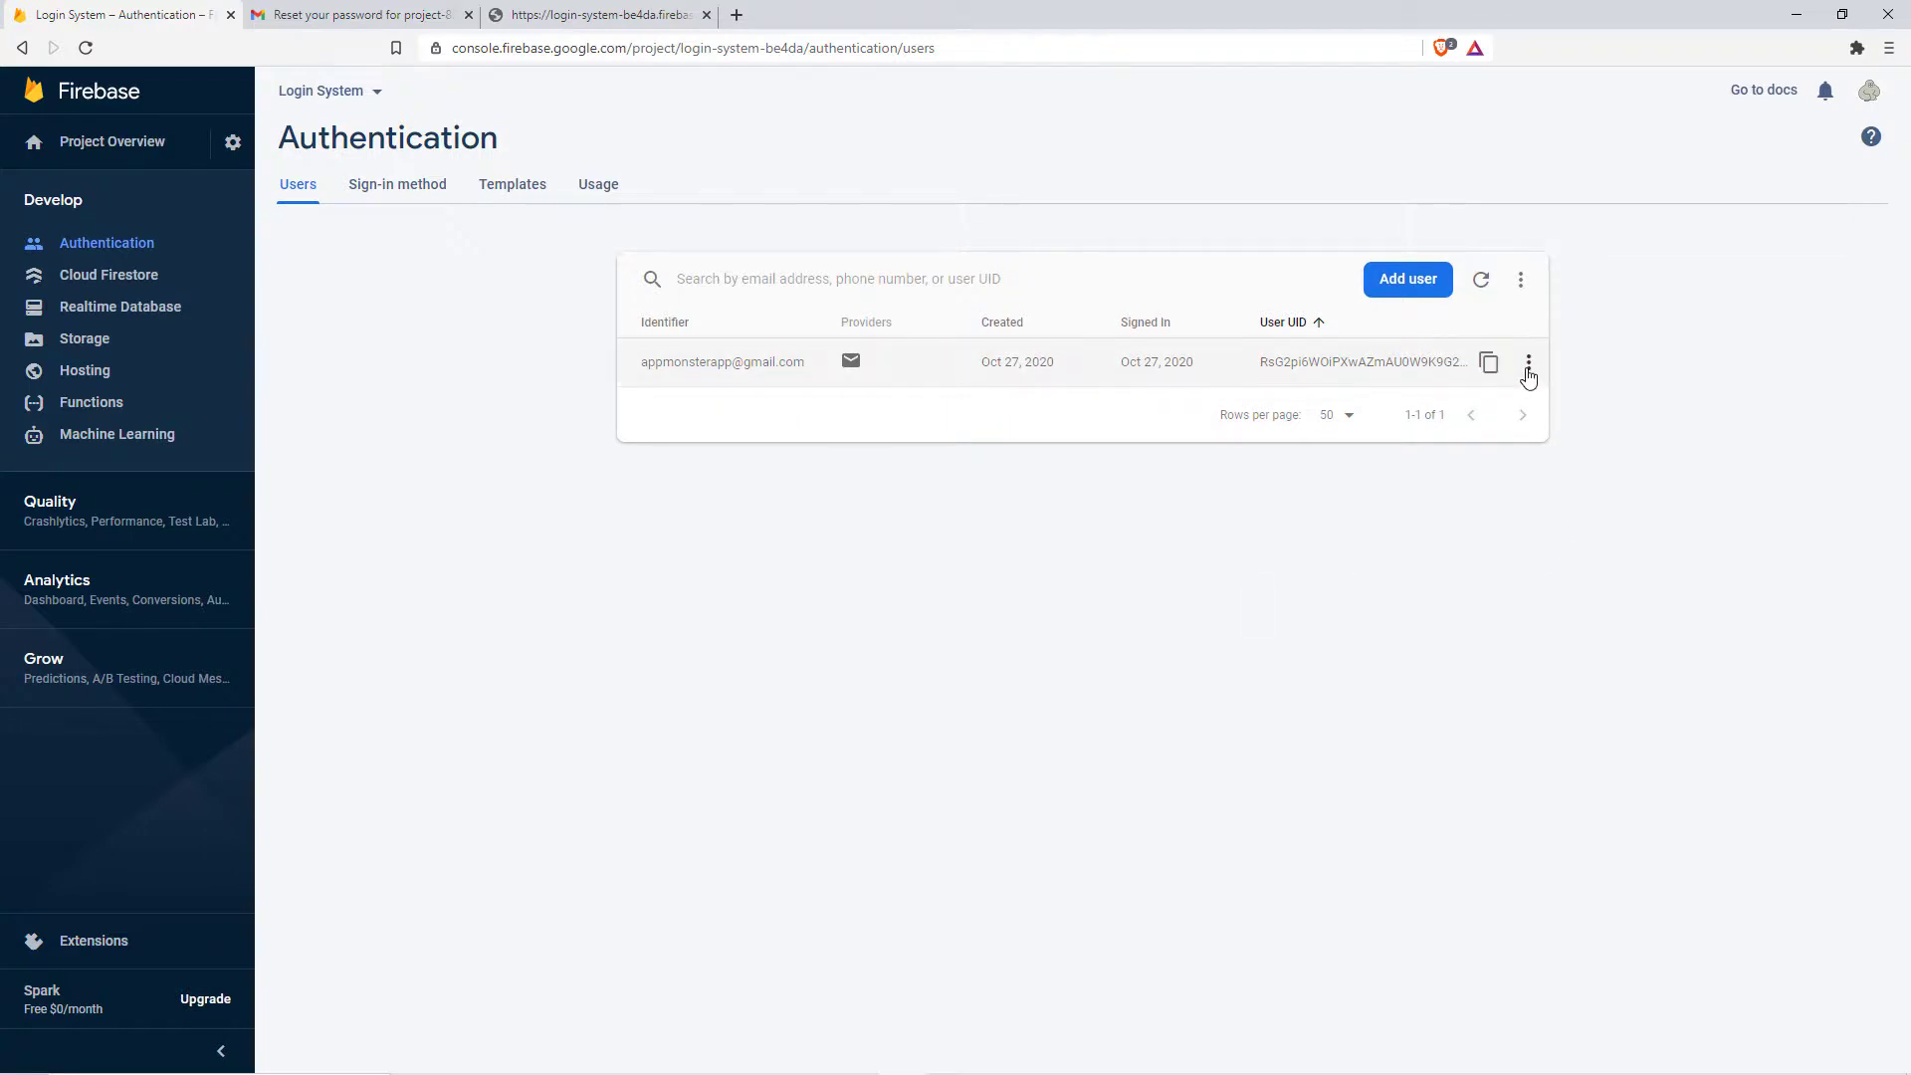
{"action": "left_click", "coordinate": [1519, 370]}
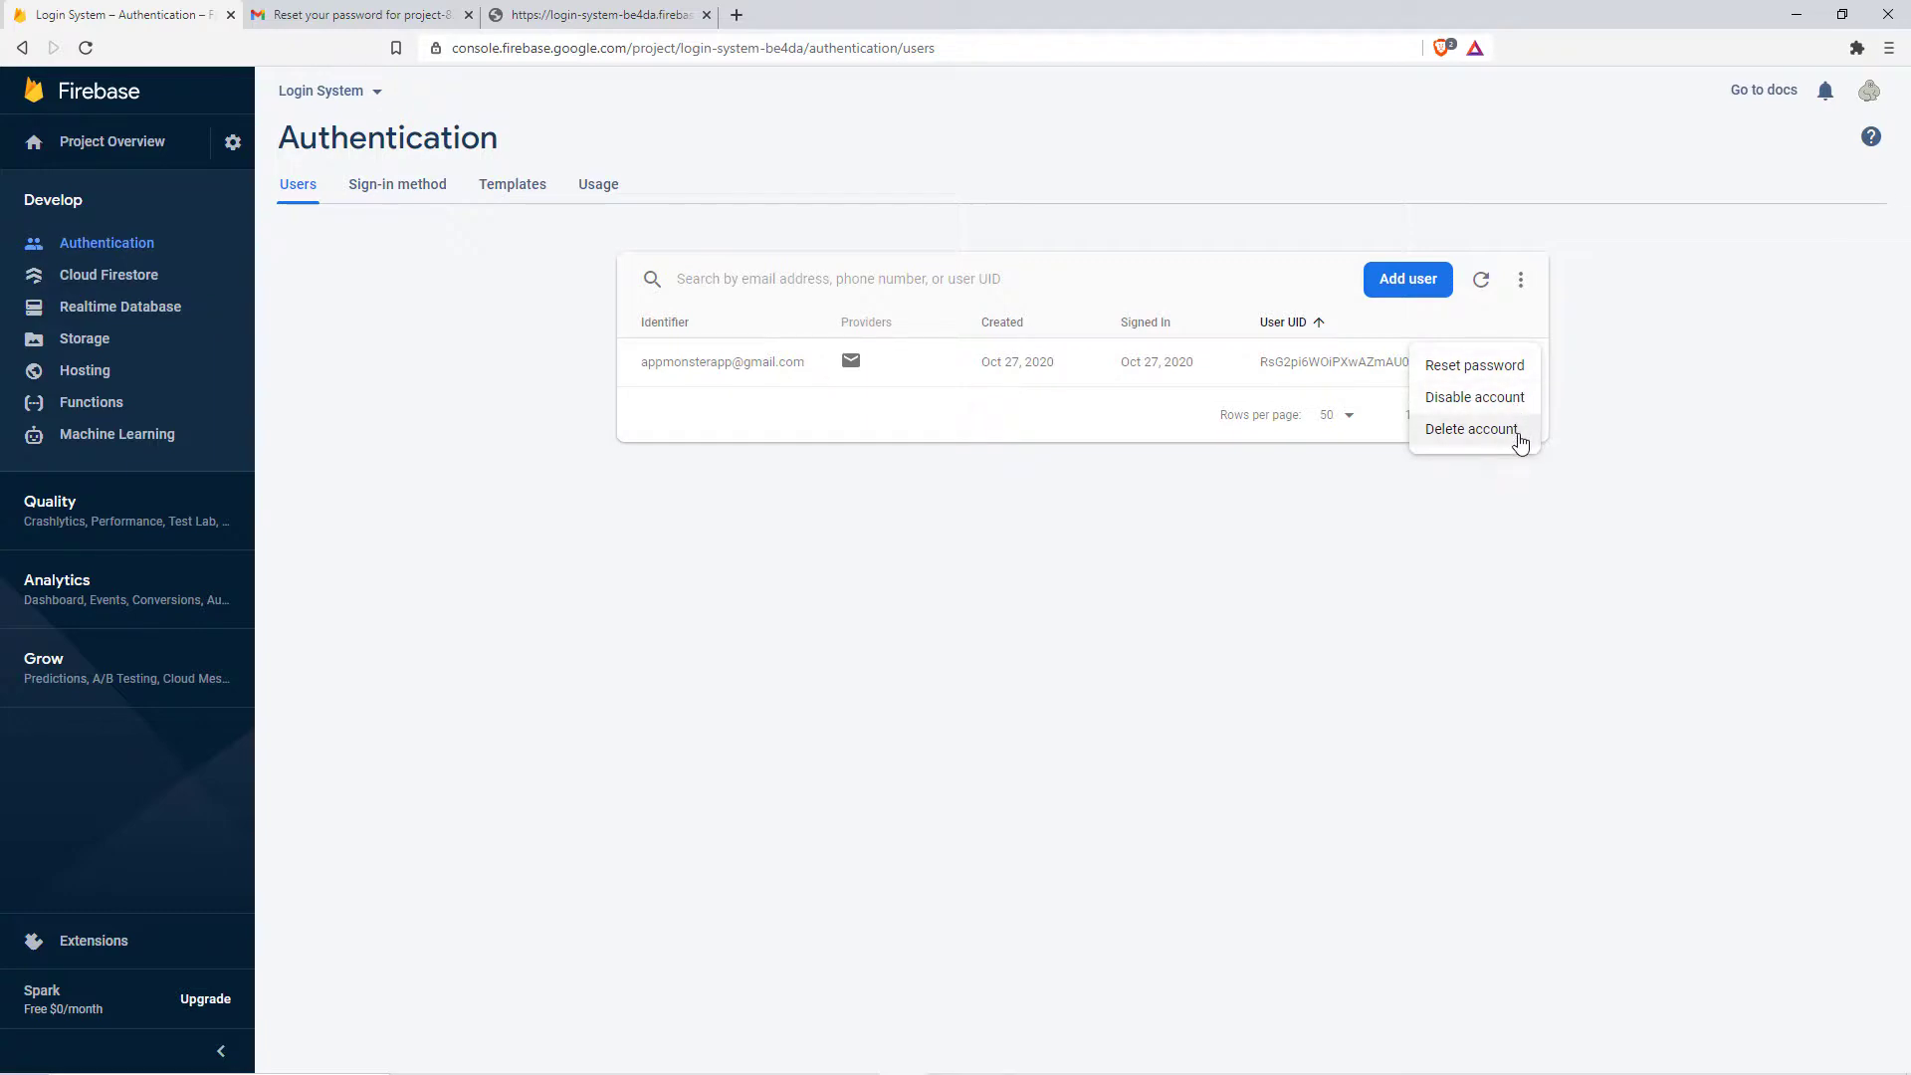
{"action": "left_click", "coordinate": [1604, 447]}
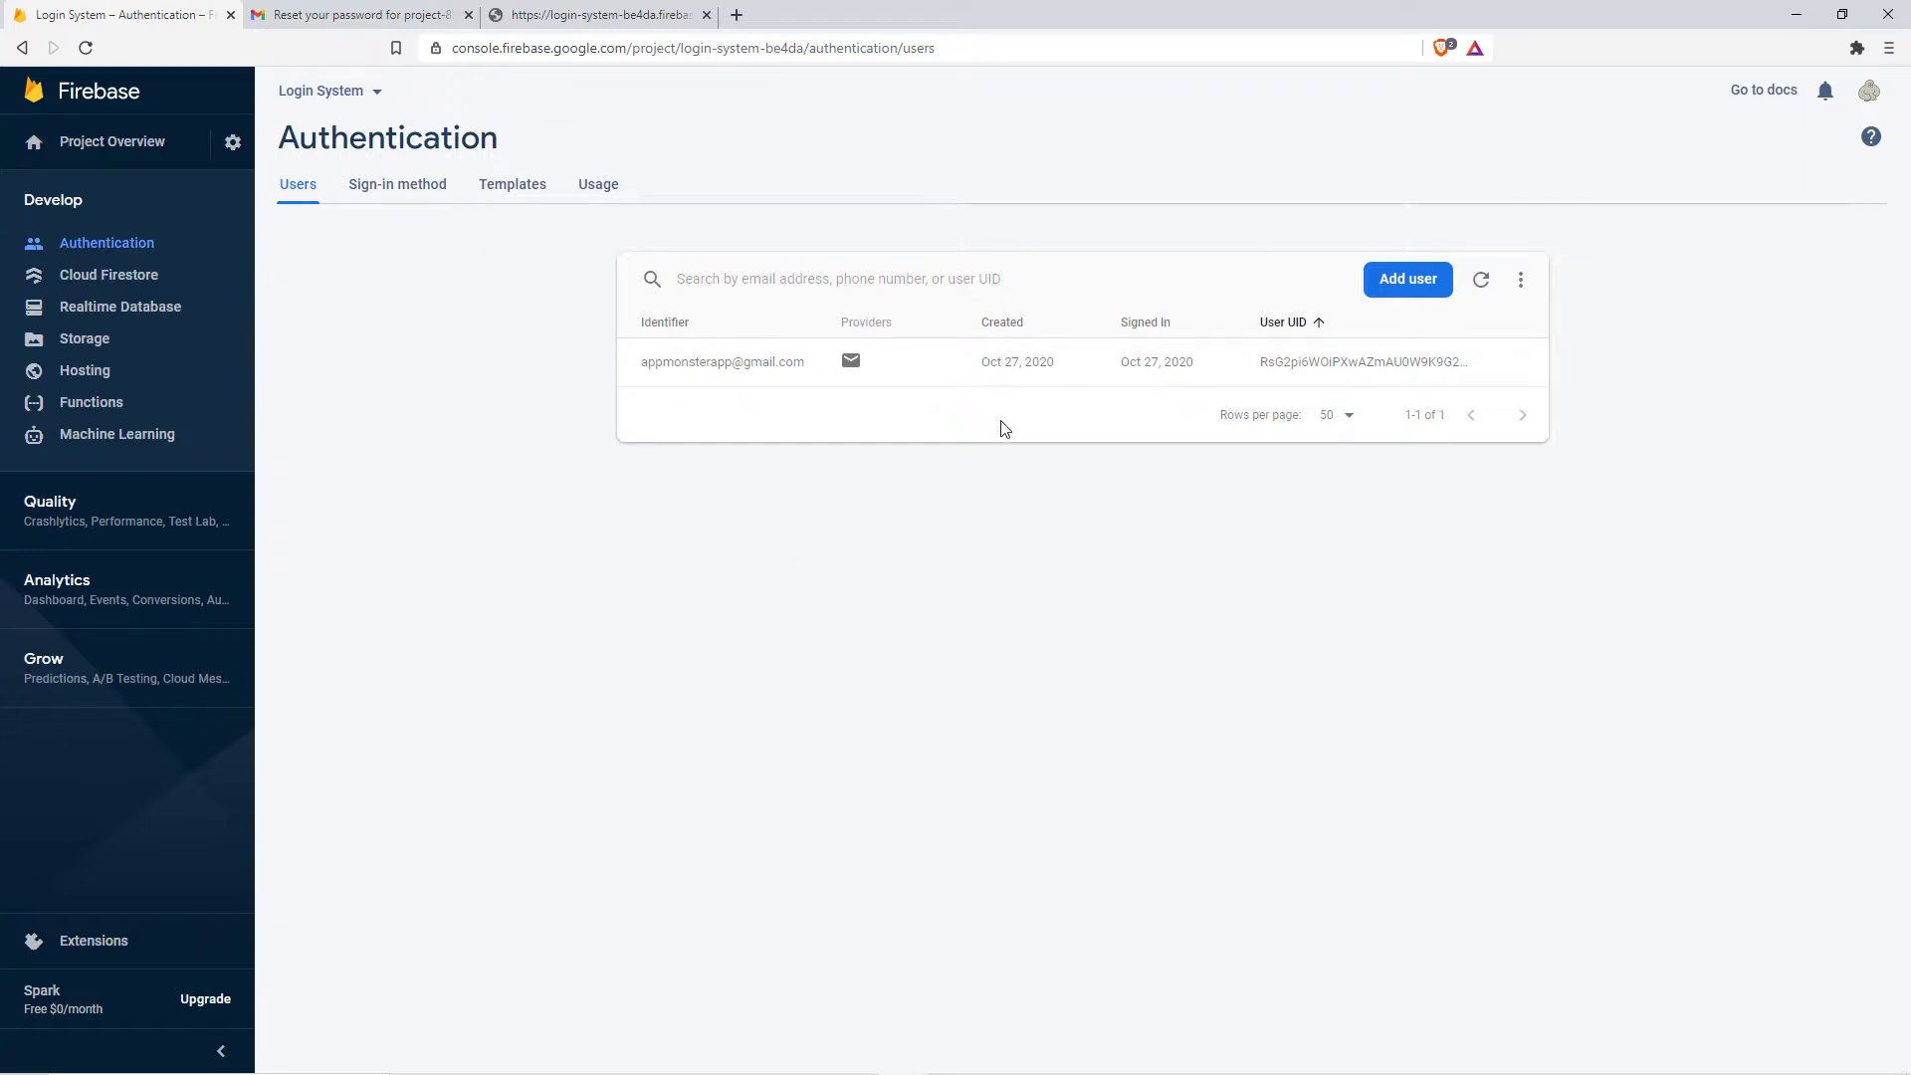
Step: Cancel the Add user dialog, then go back to Project Overview and start adding an Android app
{"action": "left_click", "coordinate": [1417, 283]}
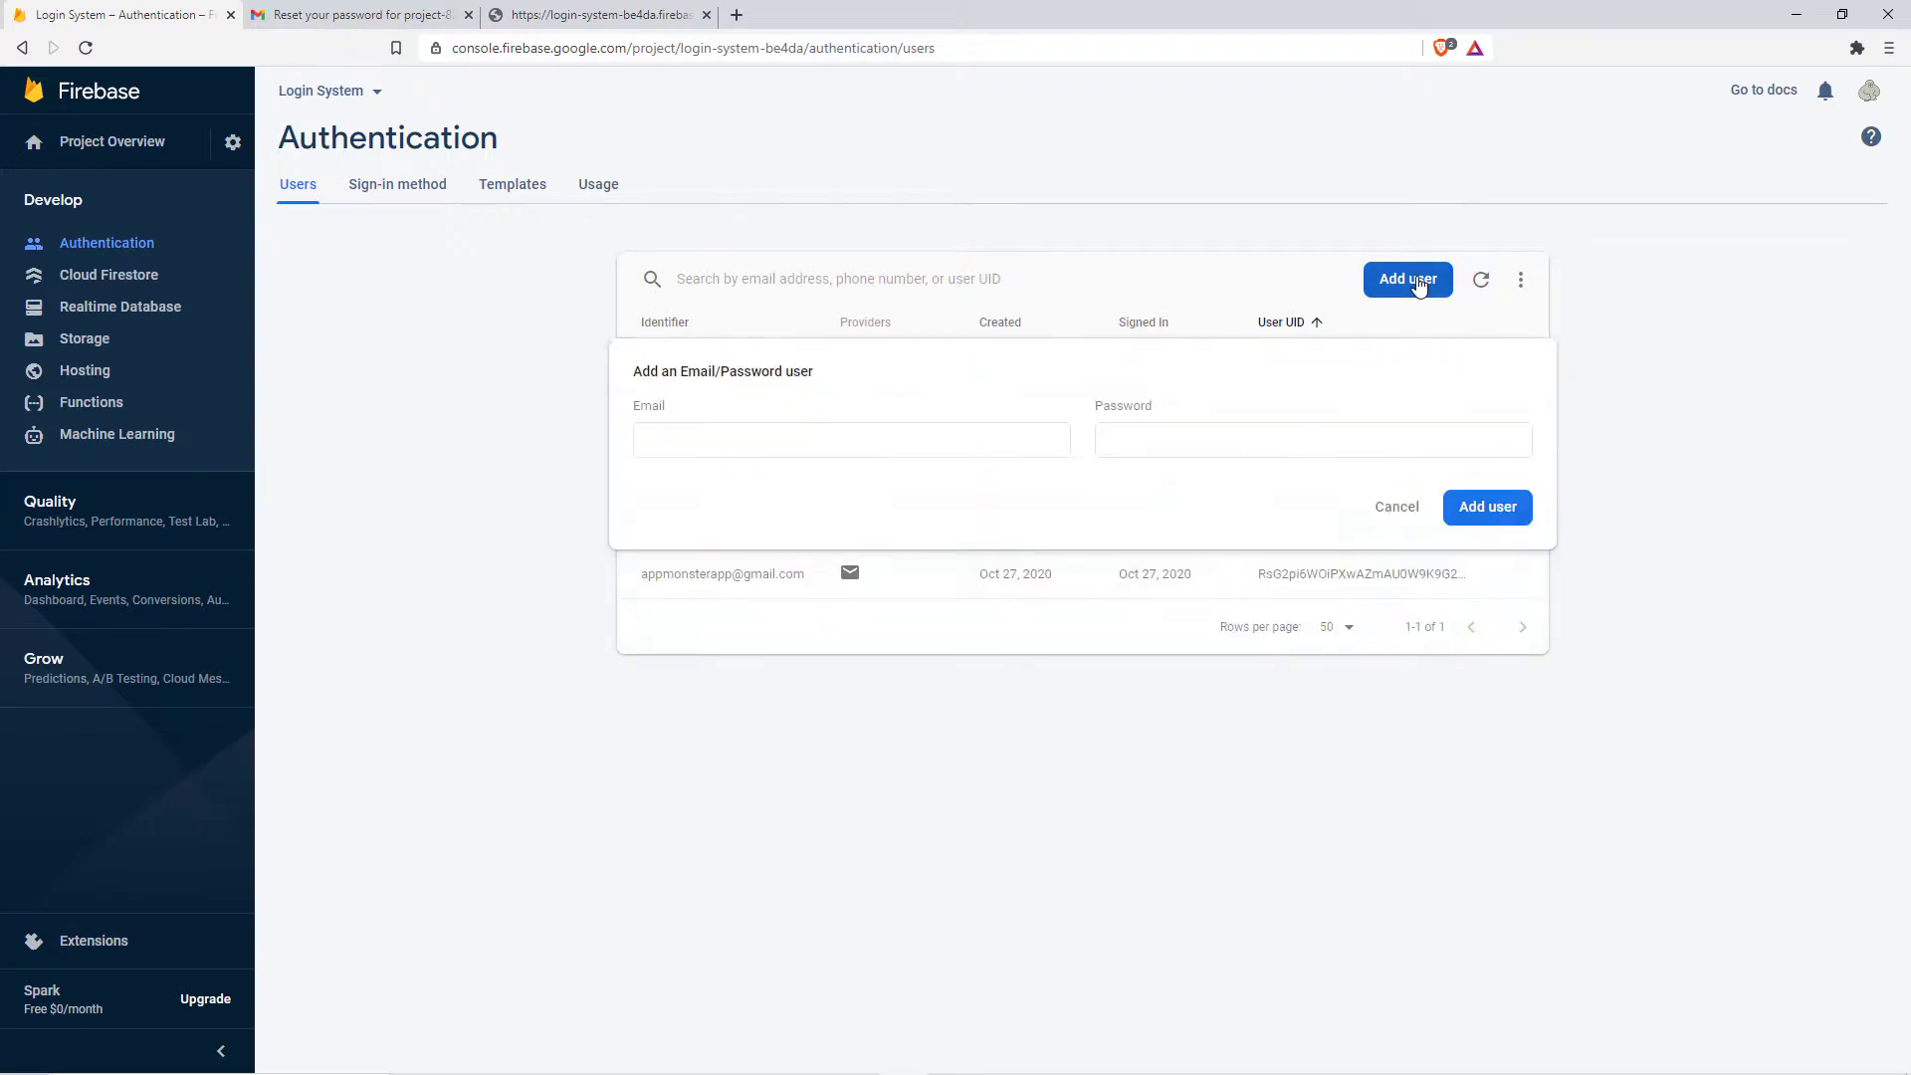
{"action": "left_click", "coordinate": [866, 450]}
{"action": "left_click", "coordinate": [1303, 443]}
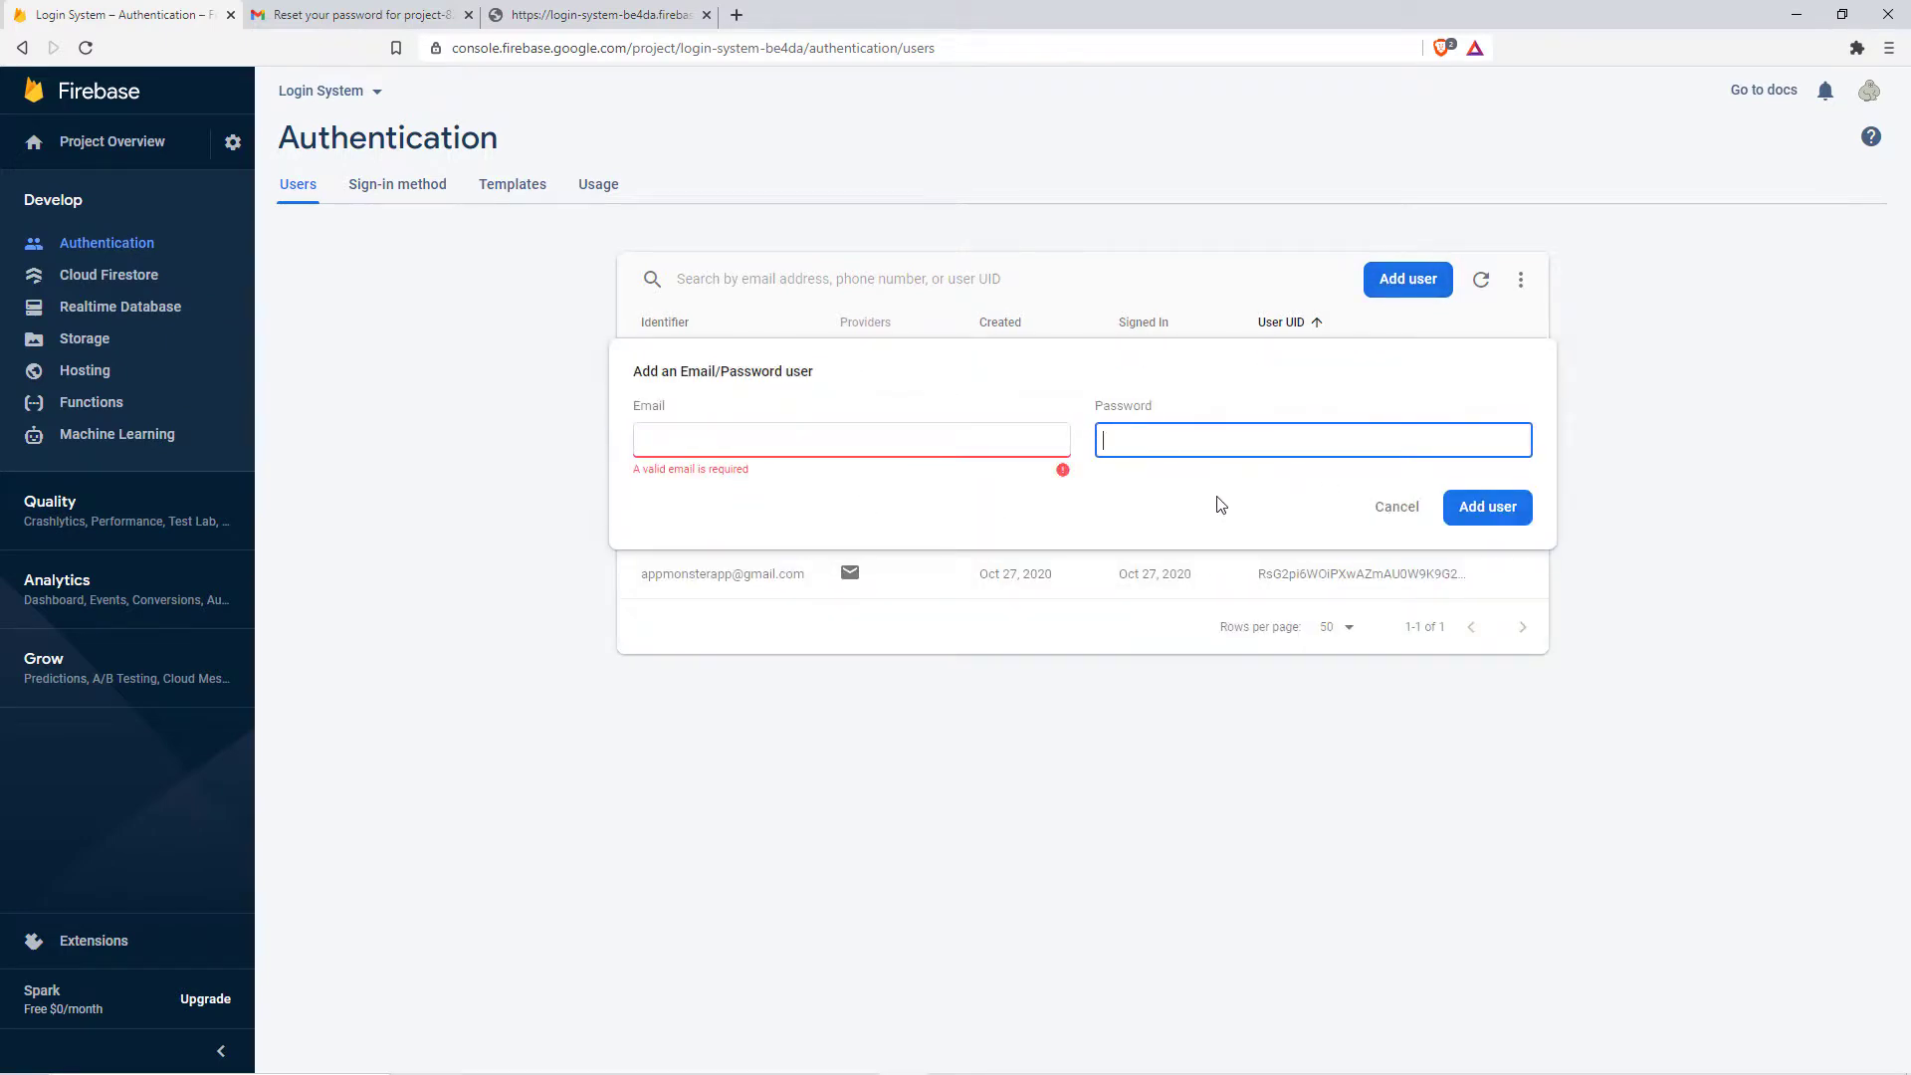
{"action": "left_click", "coordinate": [1383, 507]}
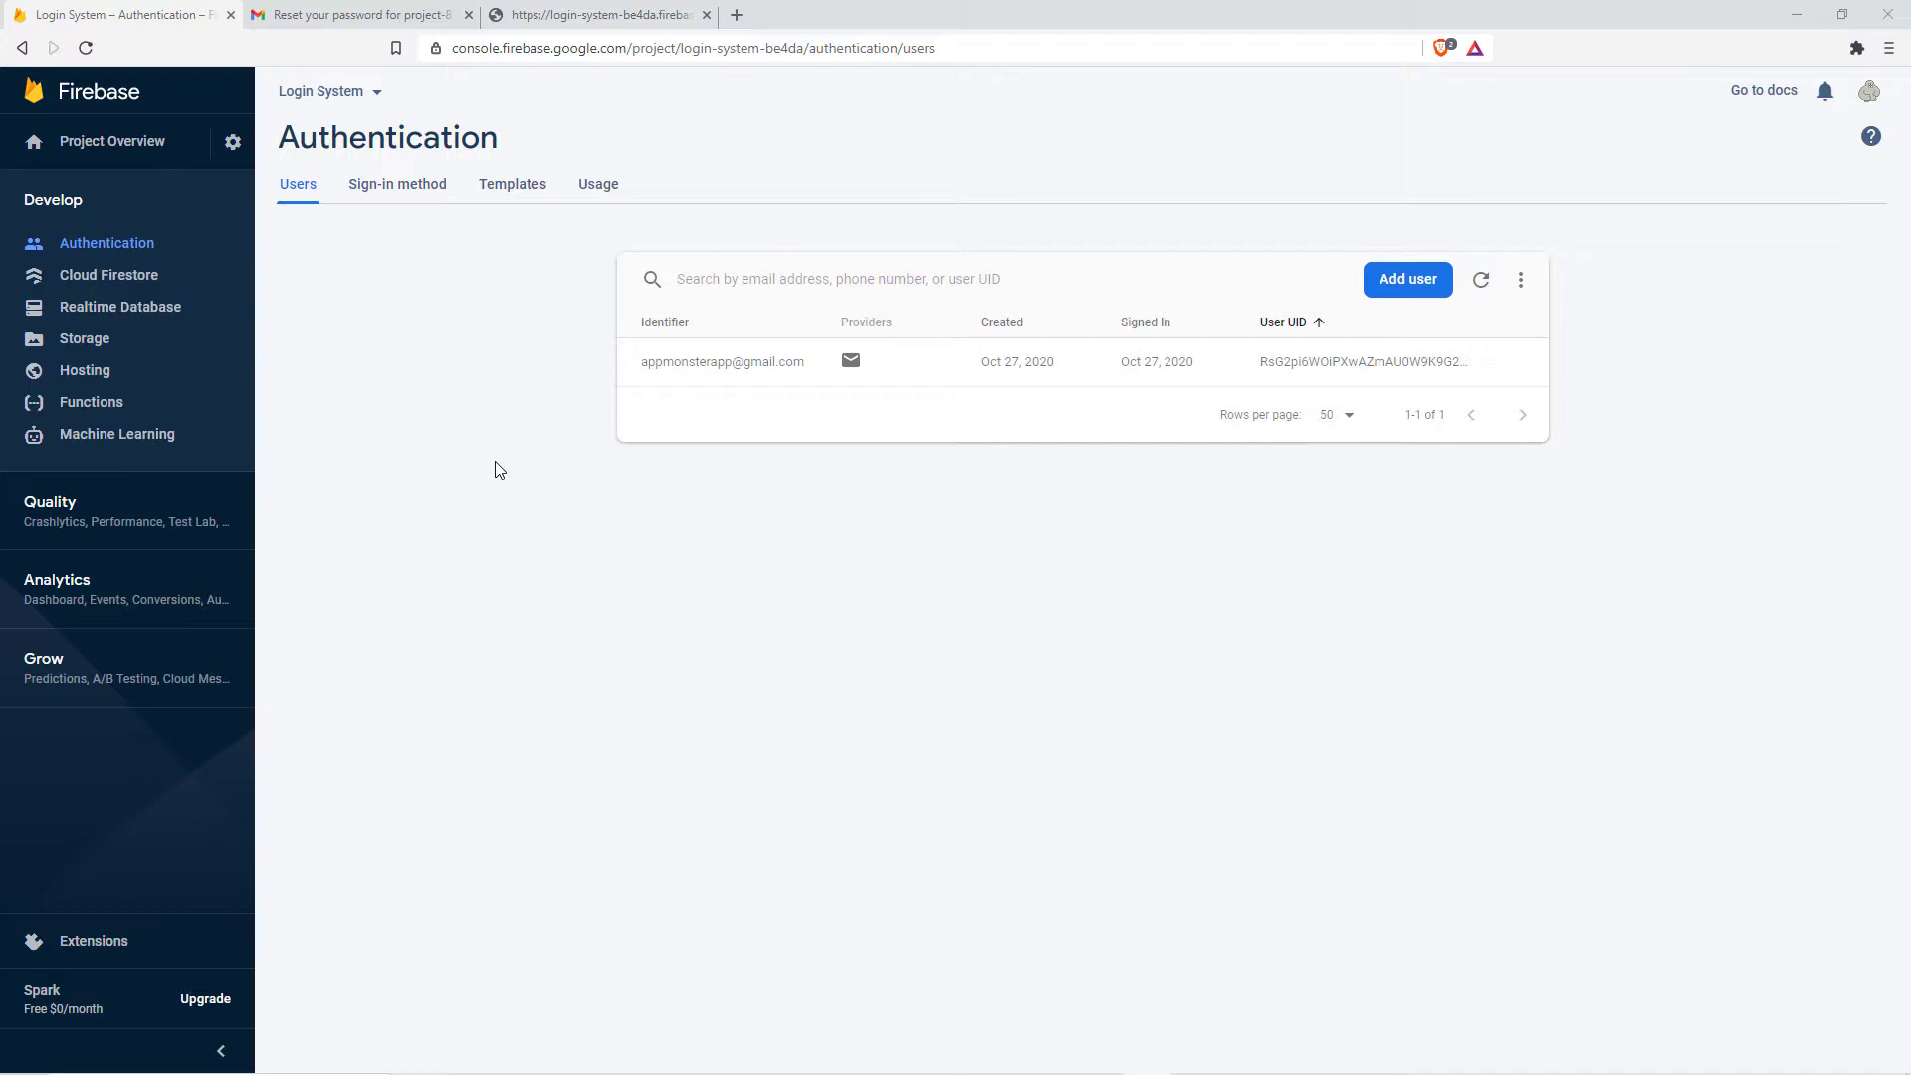
{"action": "key", "text": "alt+Left"}
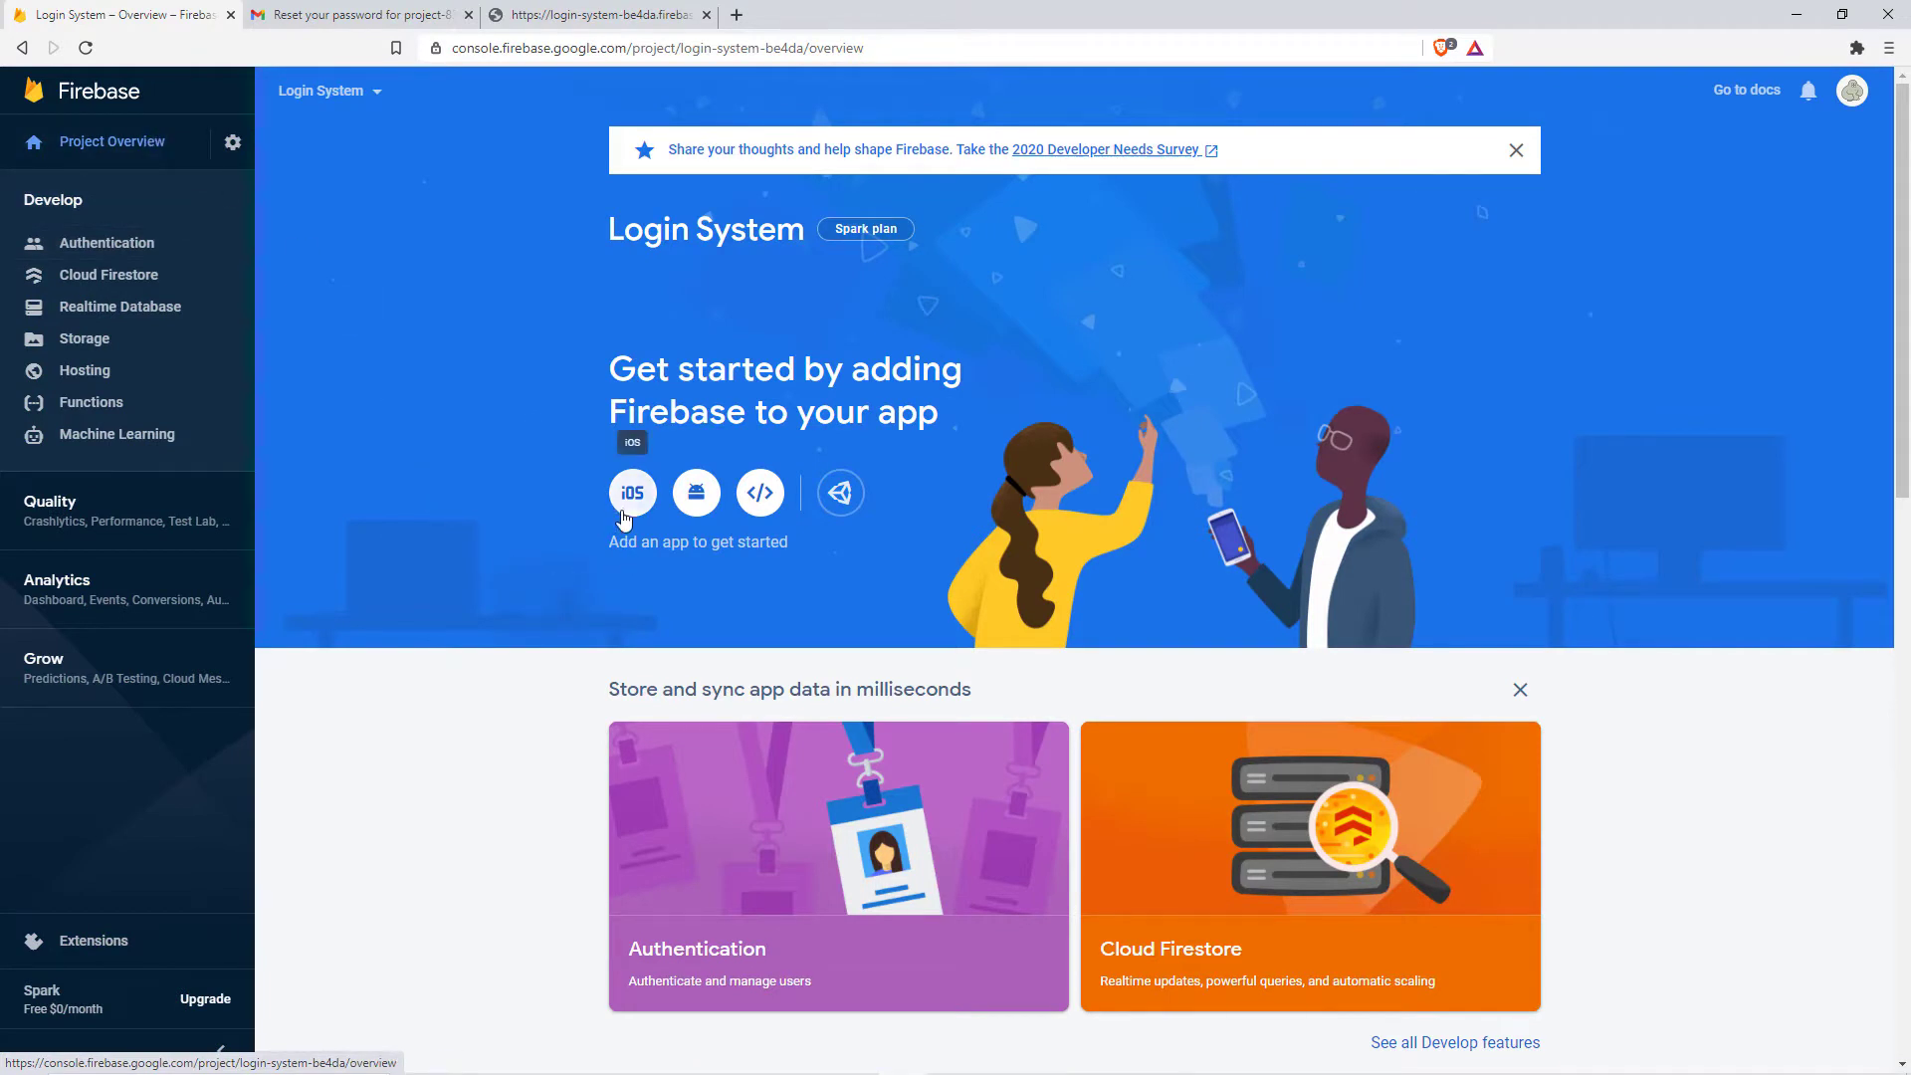
{"action": "left_click", "coordinate": [696, 495]}
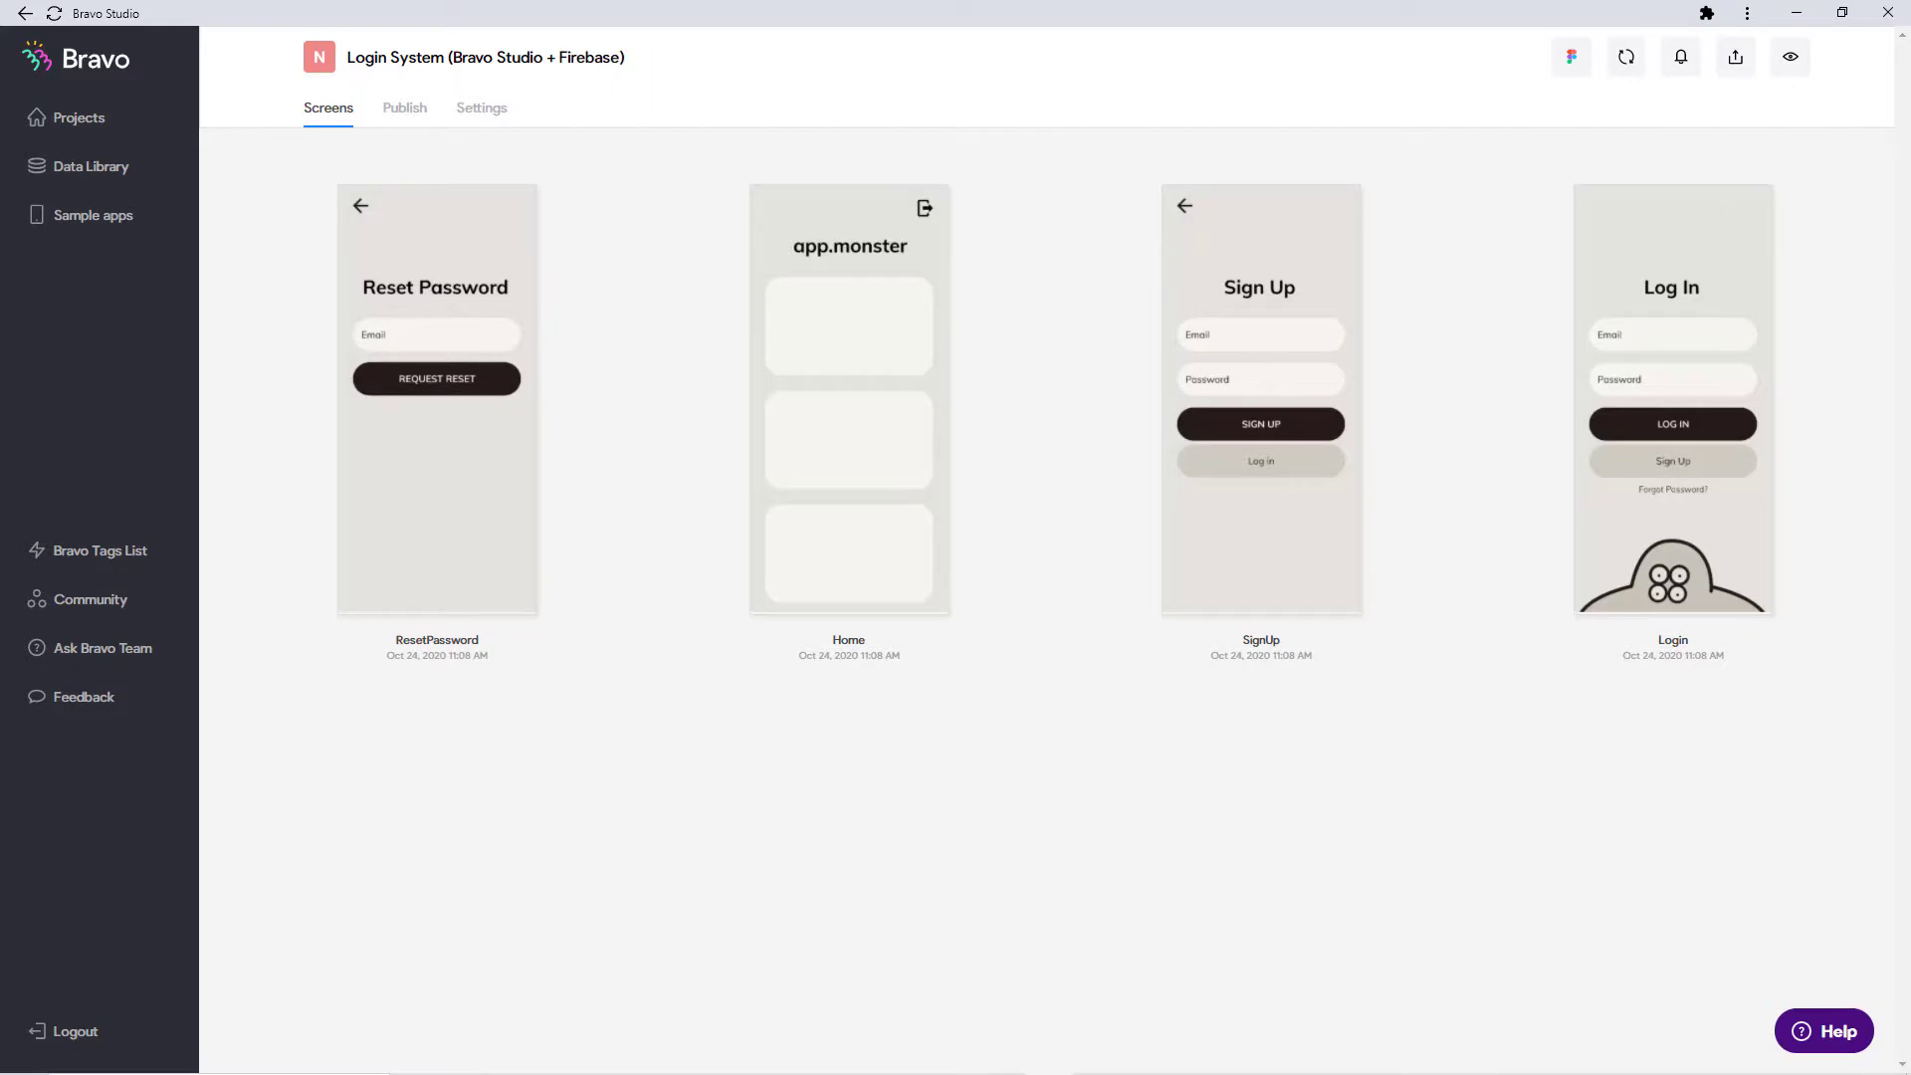
Step: Review the Android publication form's package name, check the iOS form, then return to Android
{"action": "left_click", "coordinate": [409, 112]}
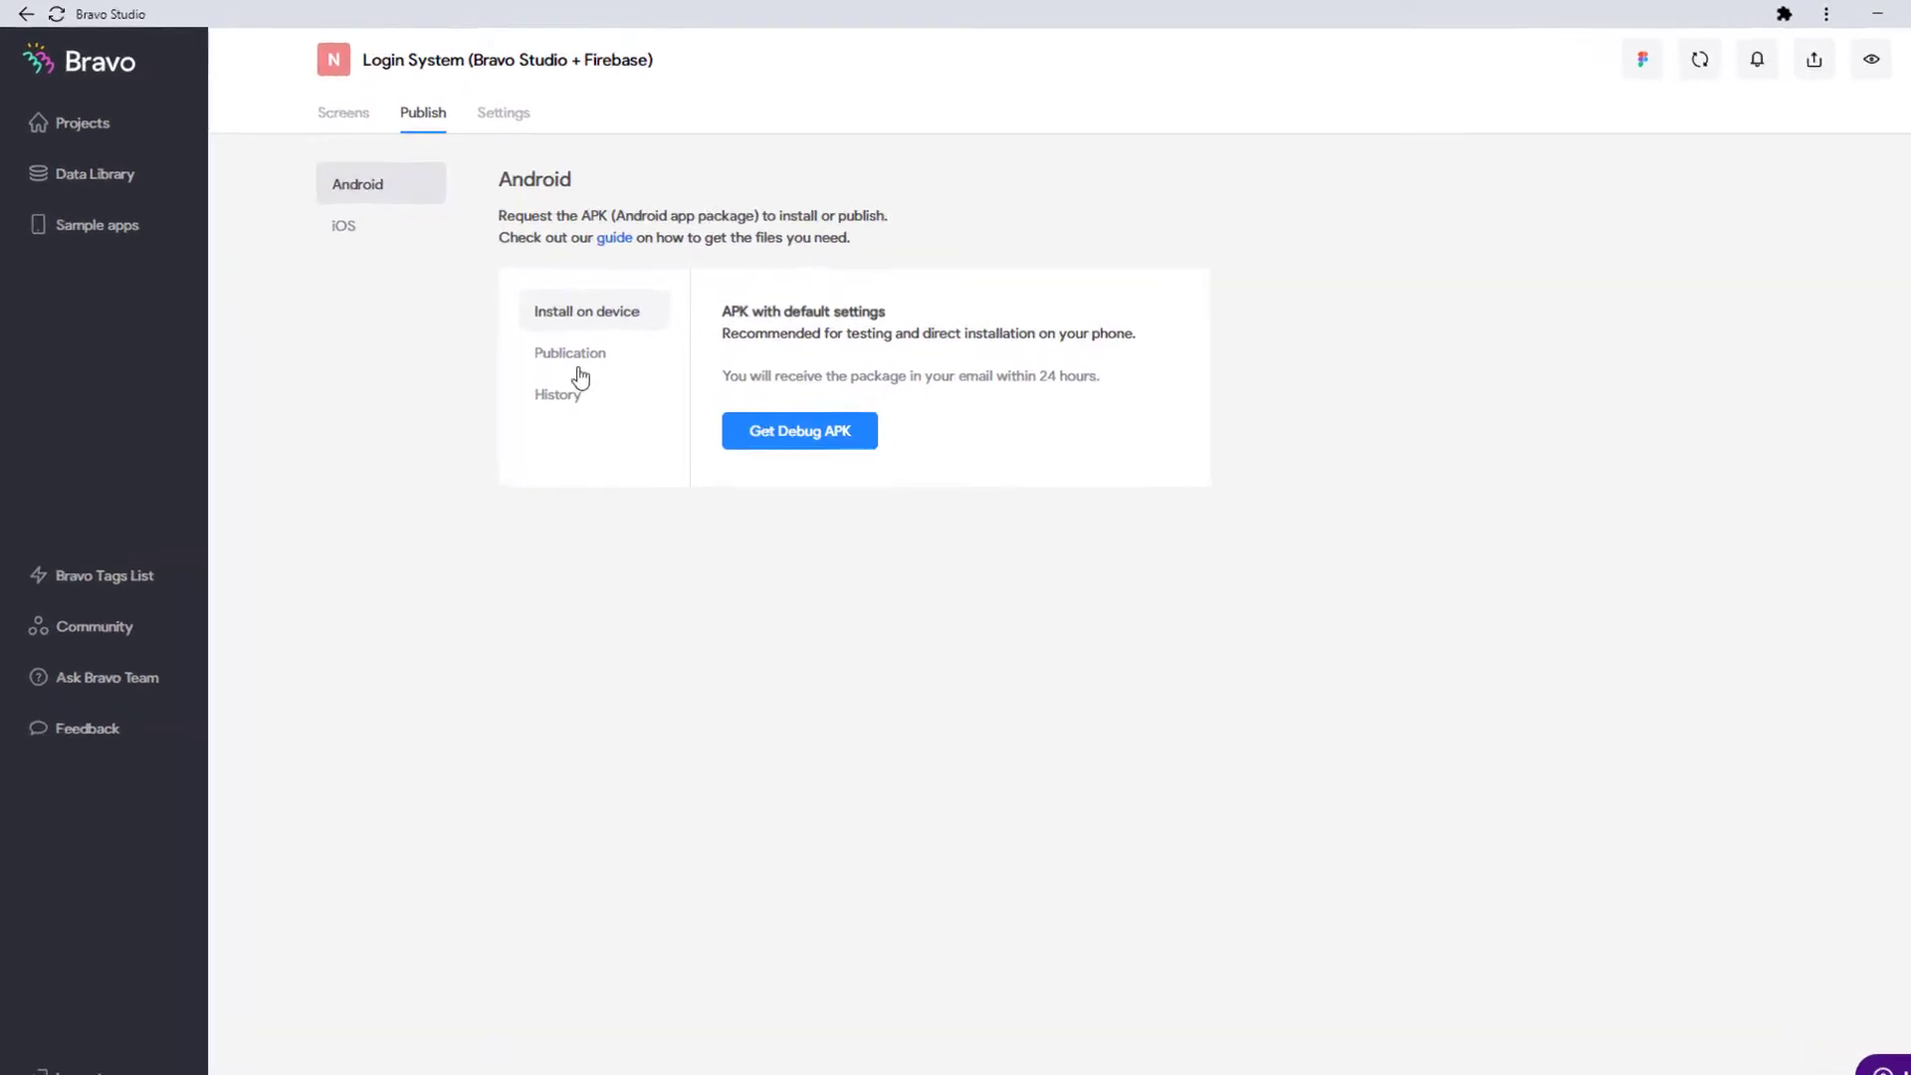
{"action": "left_click", "coordinate": [540, 339]}
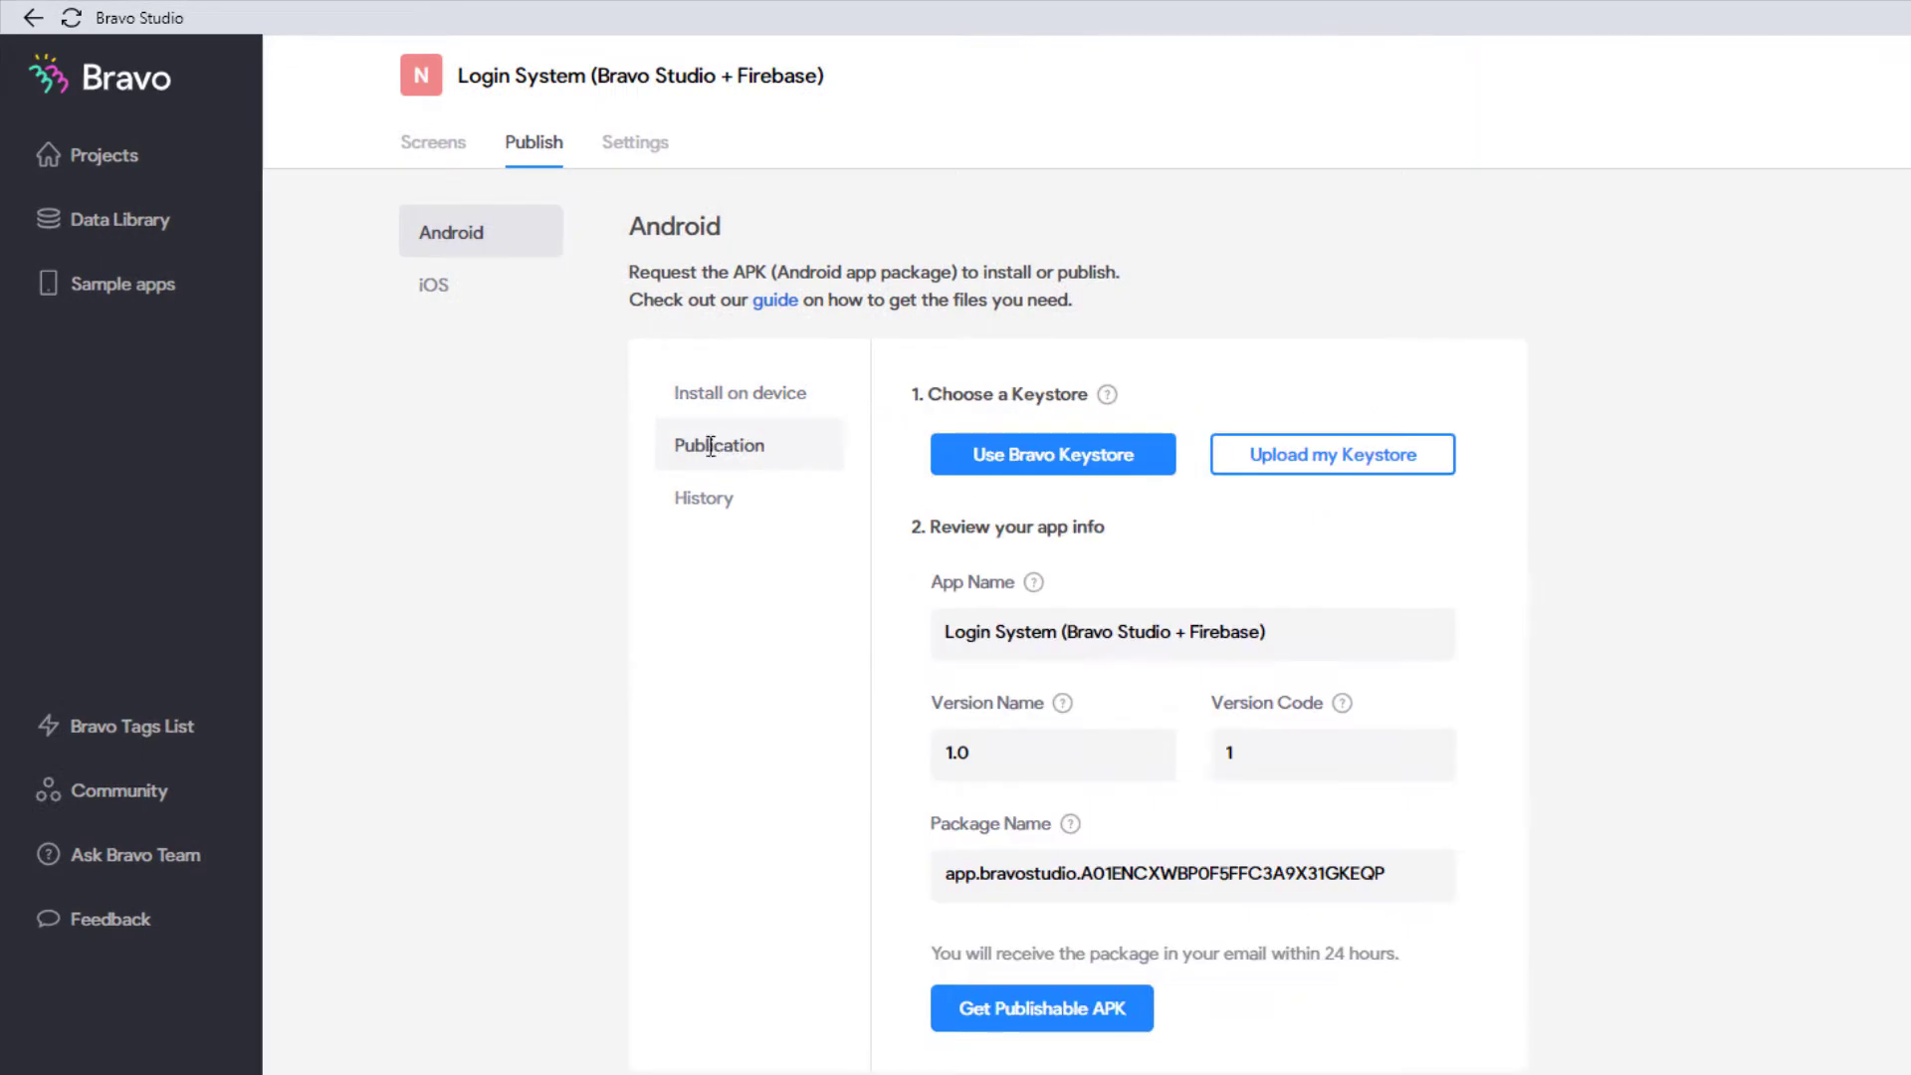
{"action": "left_click_drag", "start_coordinate": [1317, 874], "coordinate": [929, 874]}
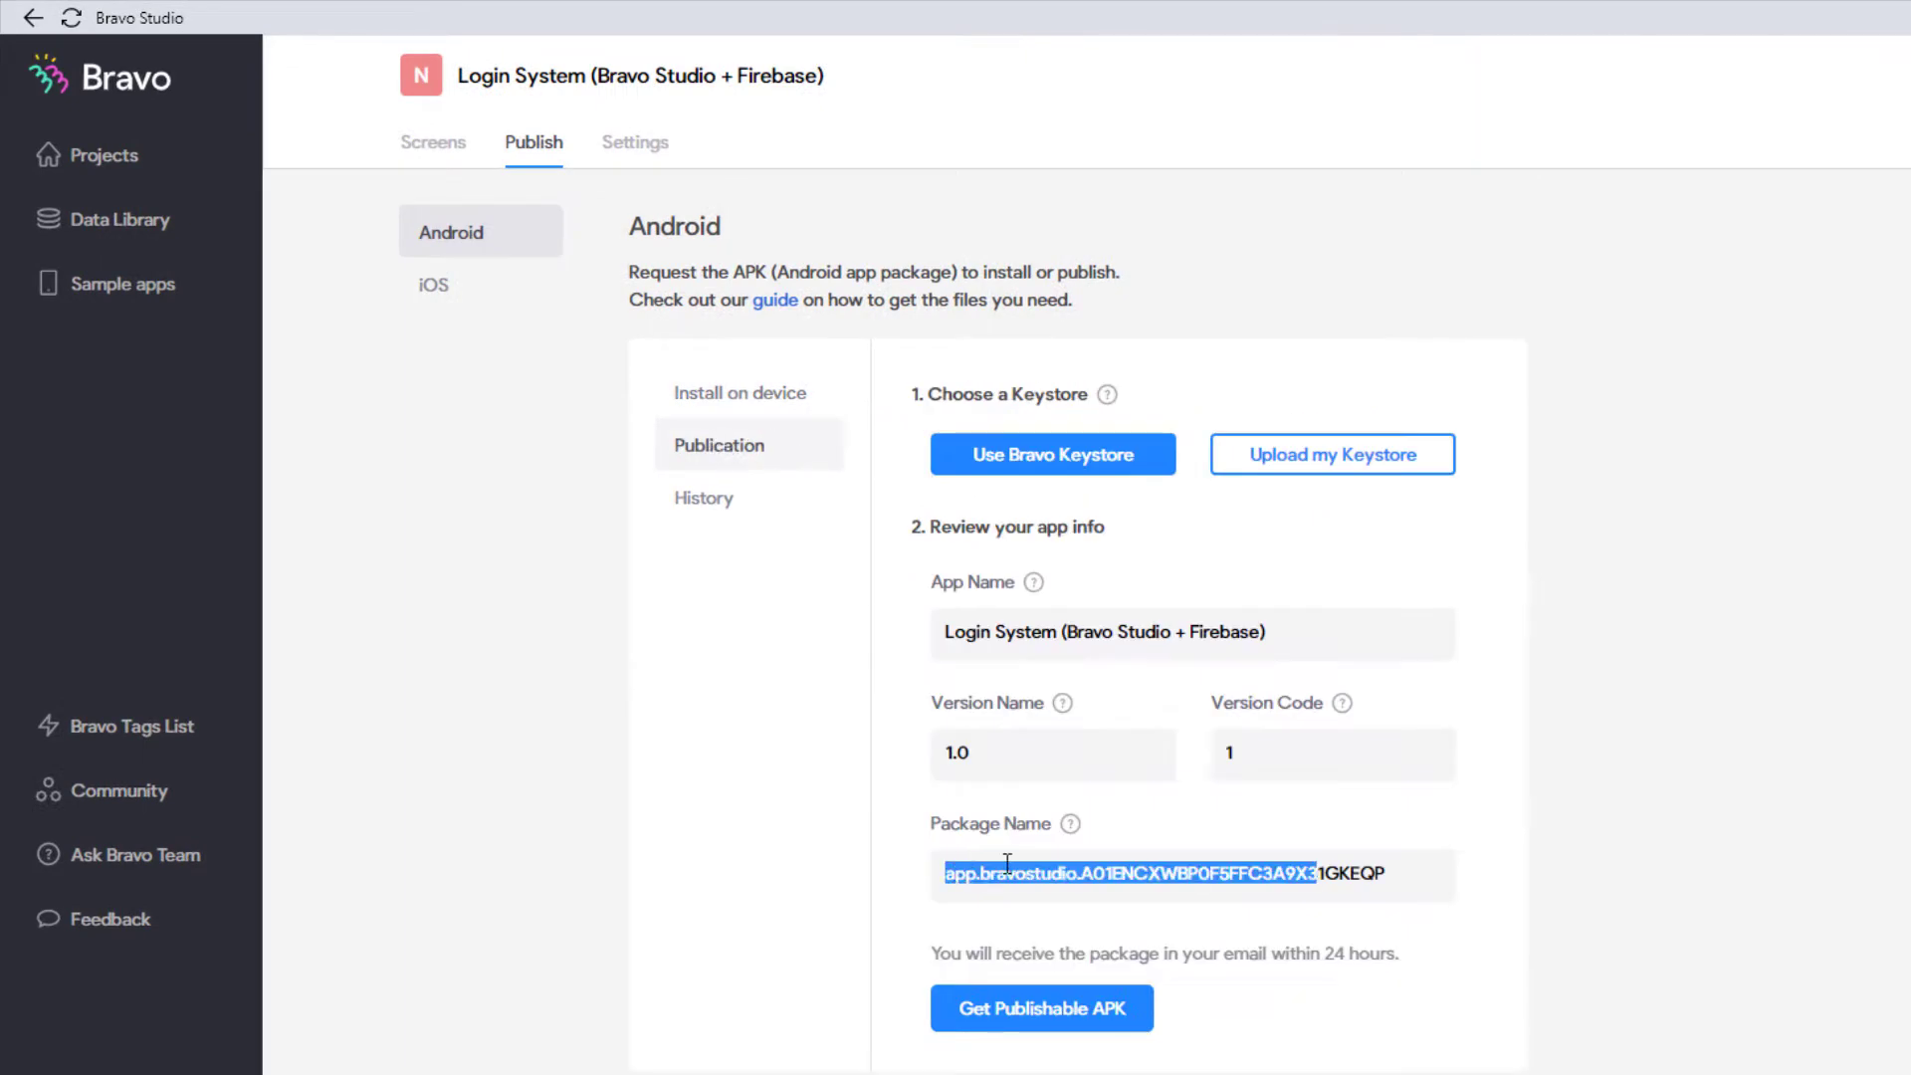
{"action": "left_click_drag", "start_coordinate": [1471, 882], "coordinate": [924, 864]}
{"action": "left_click", "coordinate": [512, 299]}
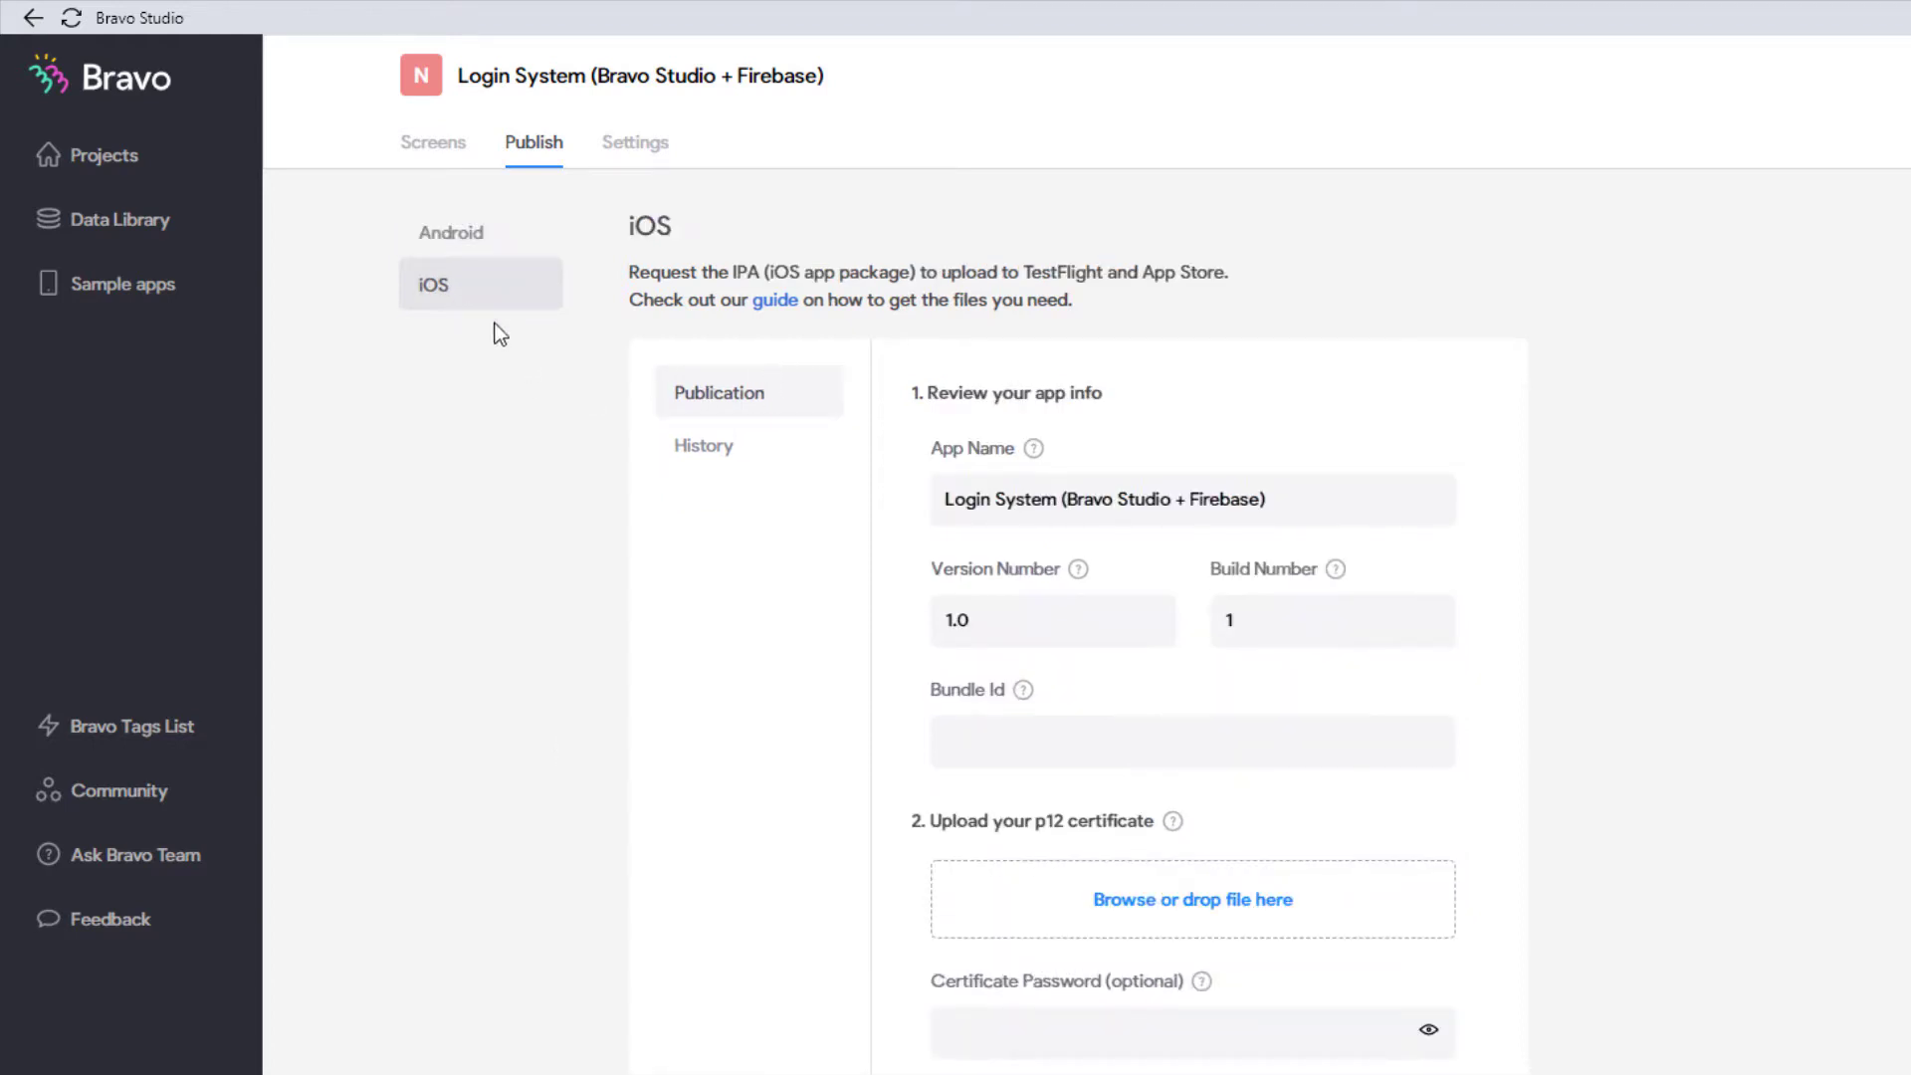
{"action": "left_click", "coordinate": [513, 244]}
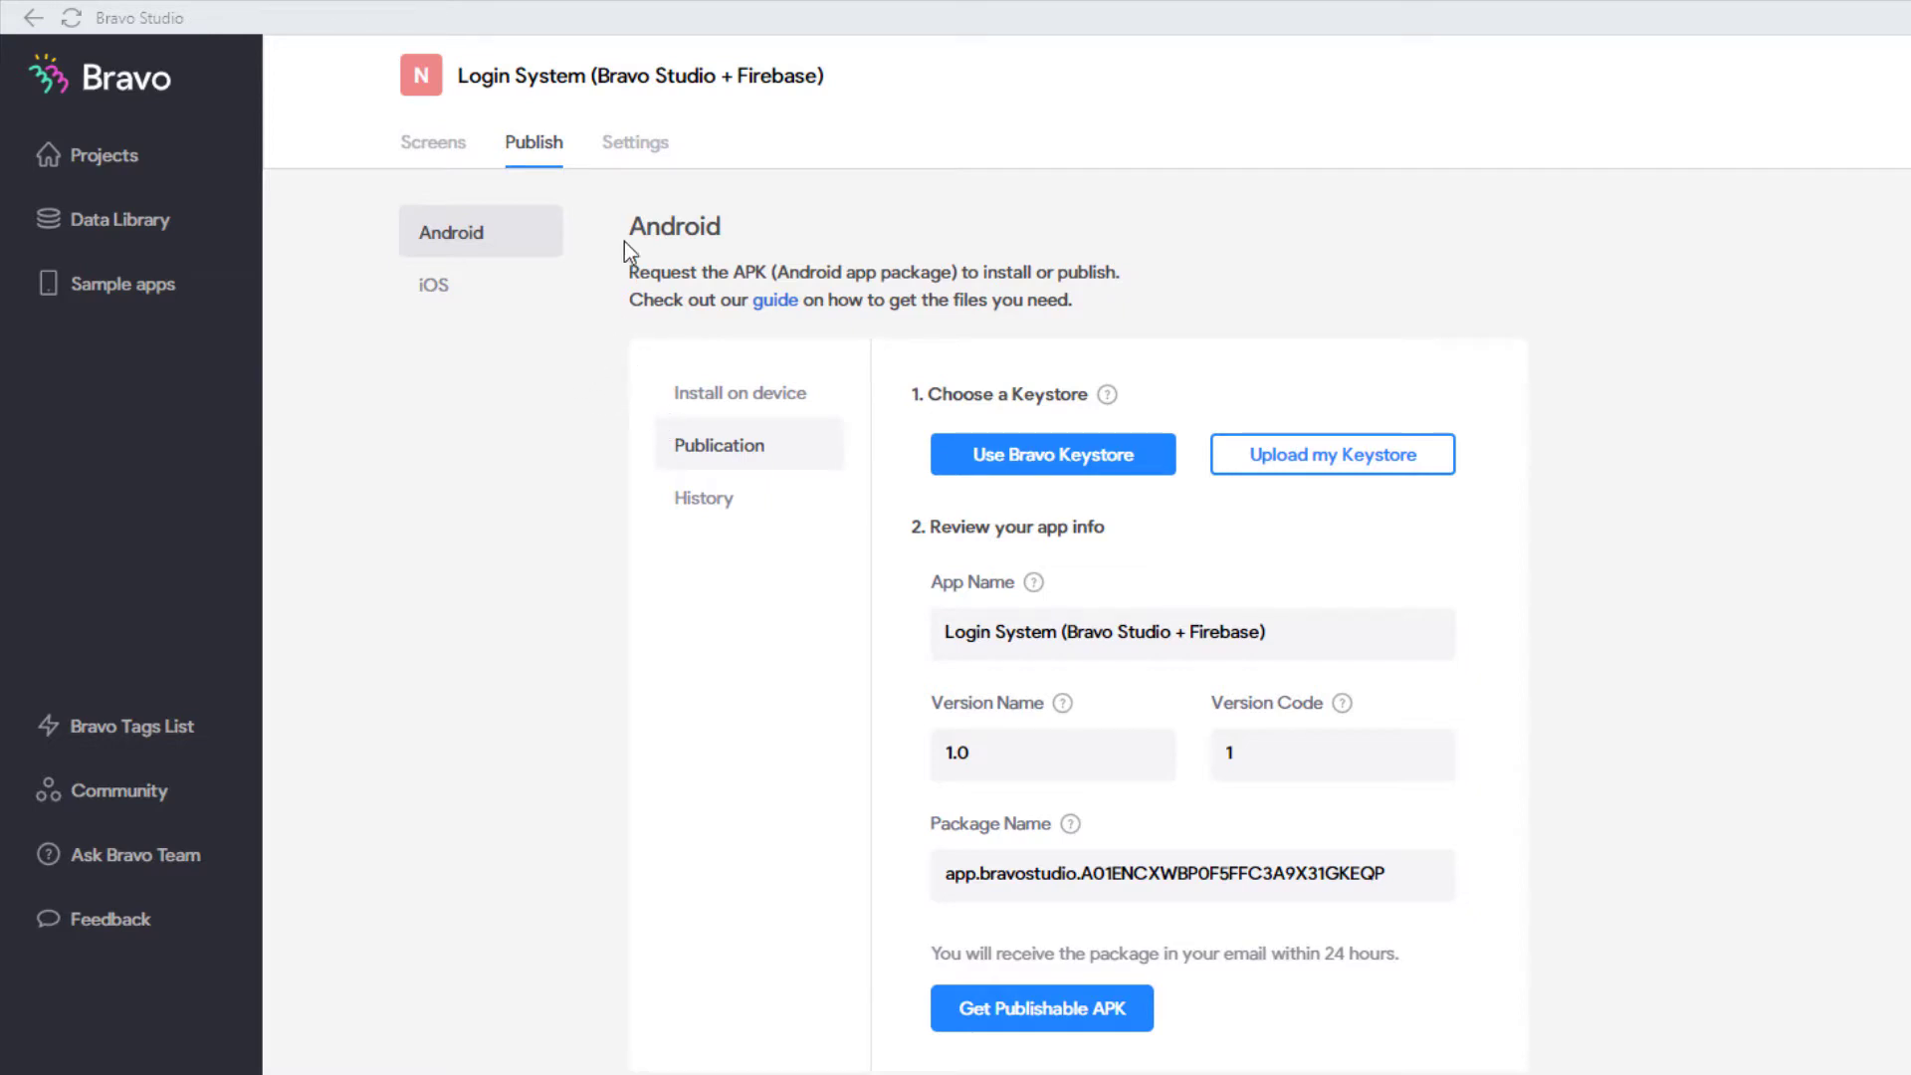
Step: Open the project's Firebase login settings and highlight the Bravo Vision activation heading
{"action": "left_click", "coordinate": [635, 142]}
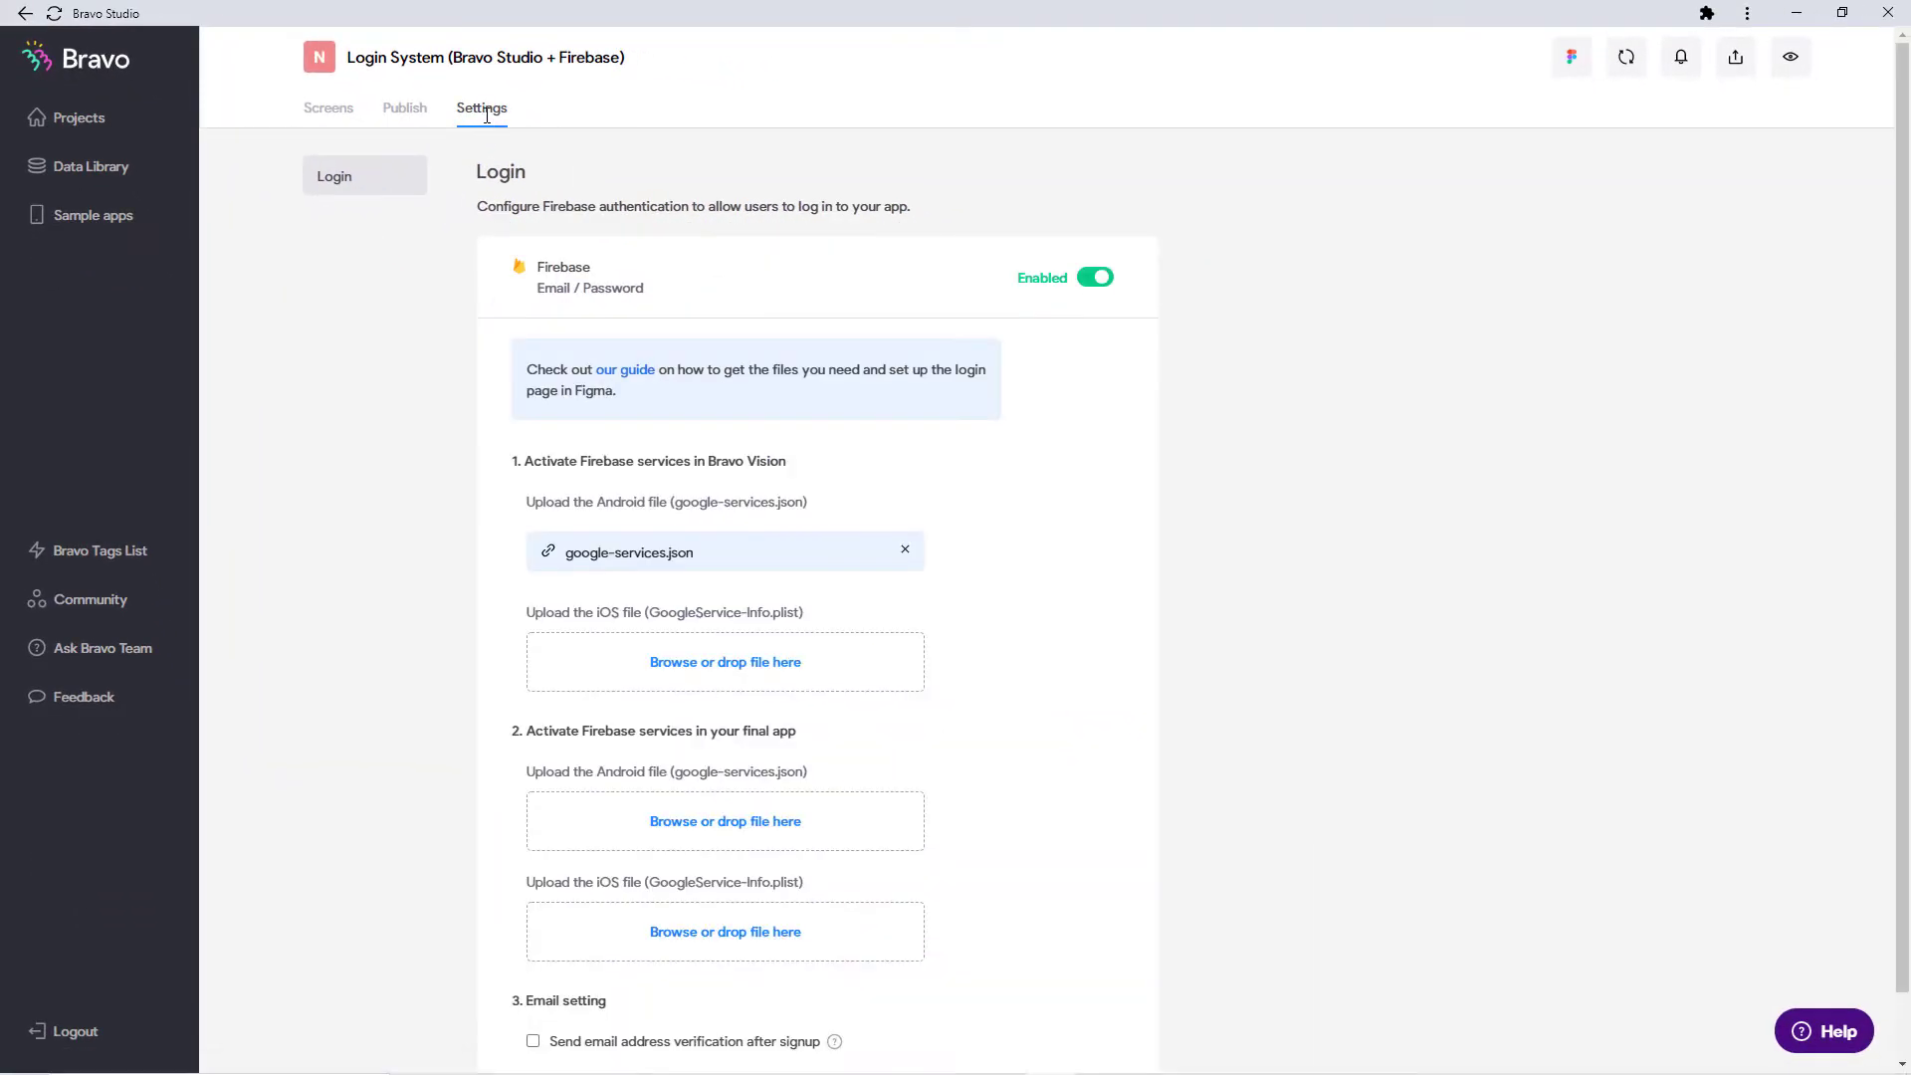
{"action": "scroll", "coordinate": [1003, 722], "scroll_direction": "down", "scroll_amount": 1}
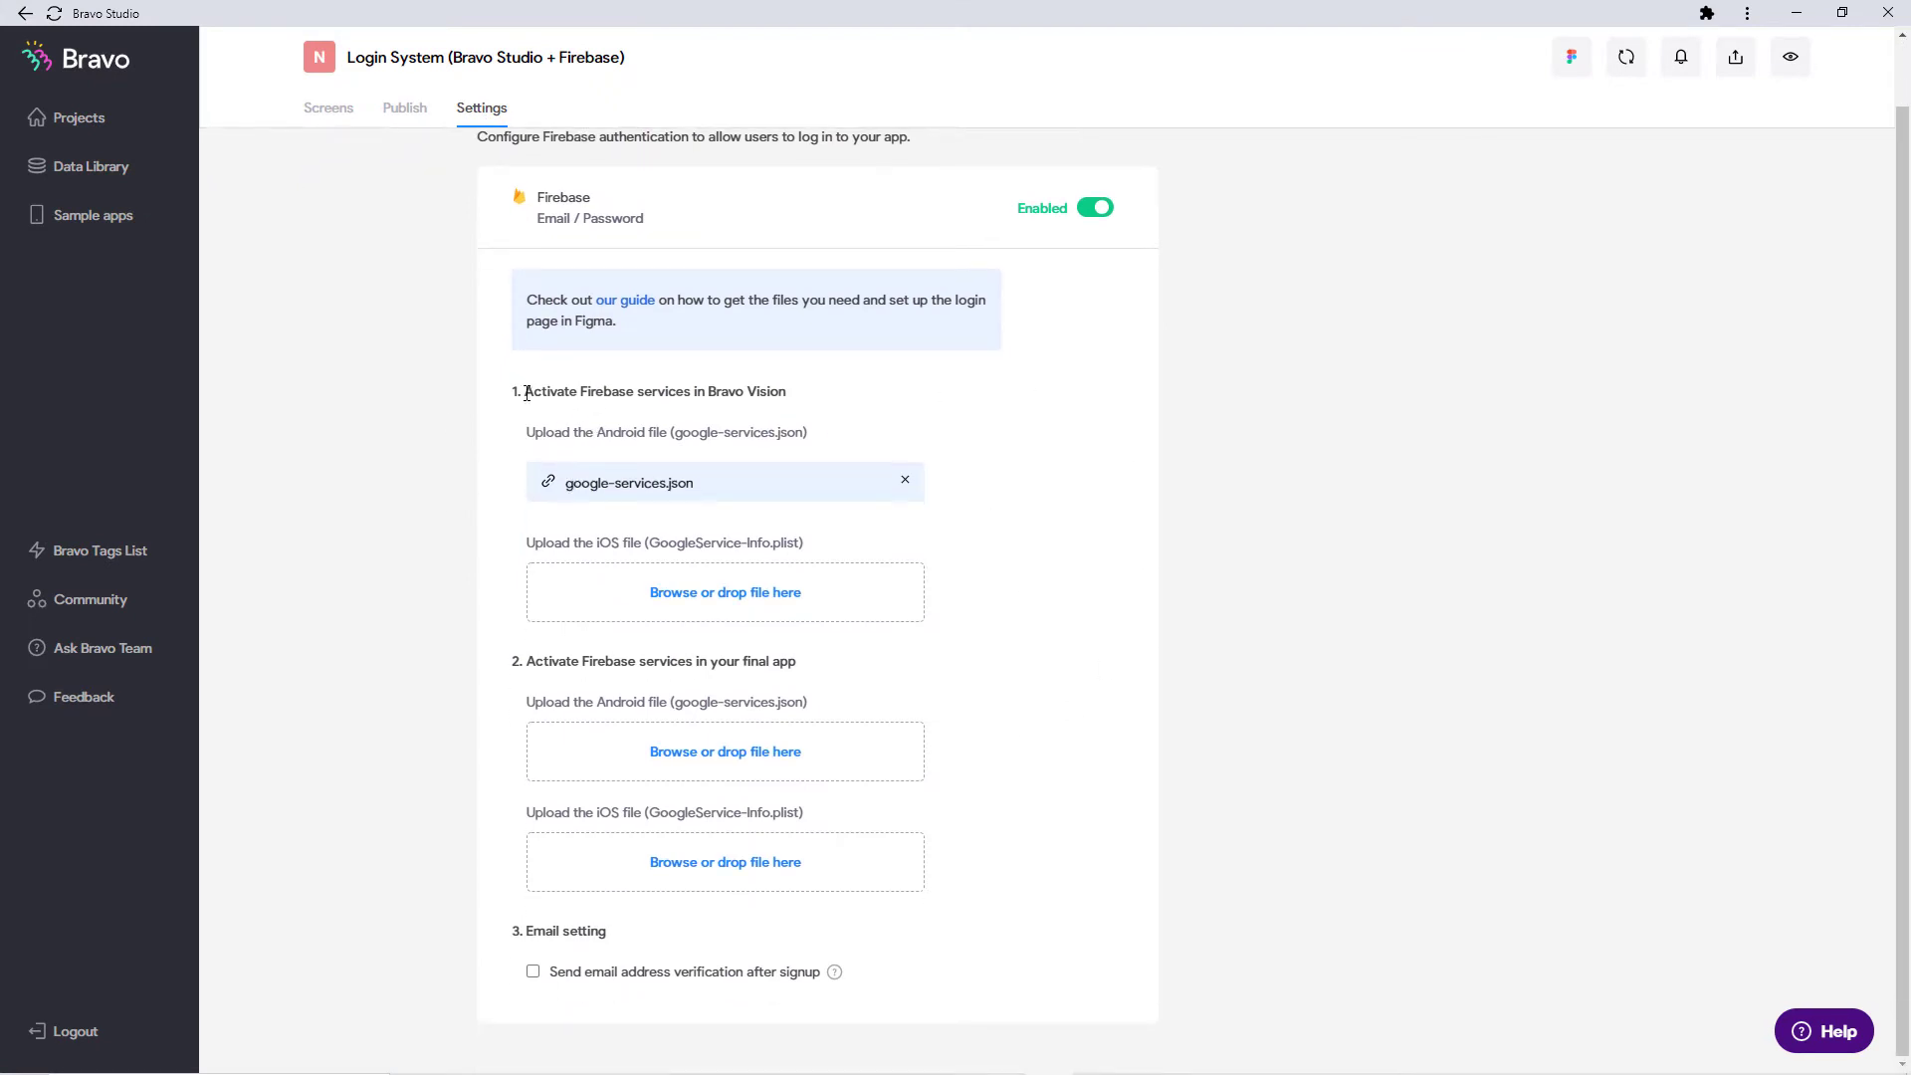
{"action": "left_click_drag", "start_coordinate": [526, 392], "coordinate": [796, 400]}
{"action": "left_click", "coordinate": [747, 396]}
Step: Highlight 'Bravo Vision' and 'final app' in the Settings page headings
{"action": "left_click_drag", "start_coordinate": [708, 393], "coordinate": [789, 396]}
{"action": "left_click", "coordinate": [813, 423]}
{"action": "left_click_drag", "start_coordinate": [741, 661], "coordinate": [818, 663]}
{"action": "left_click", "coordinate": [826, 675]}
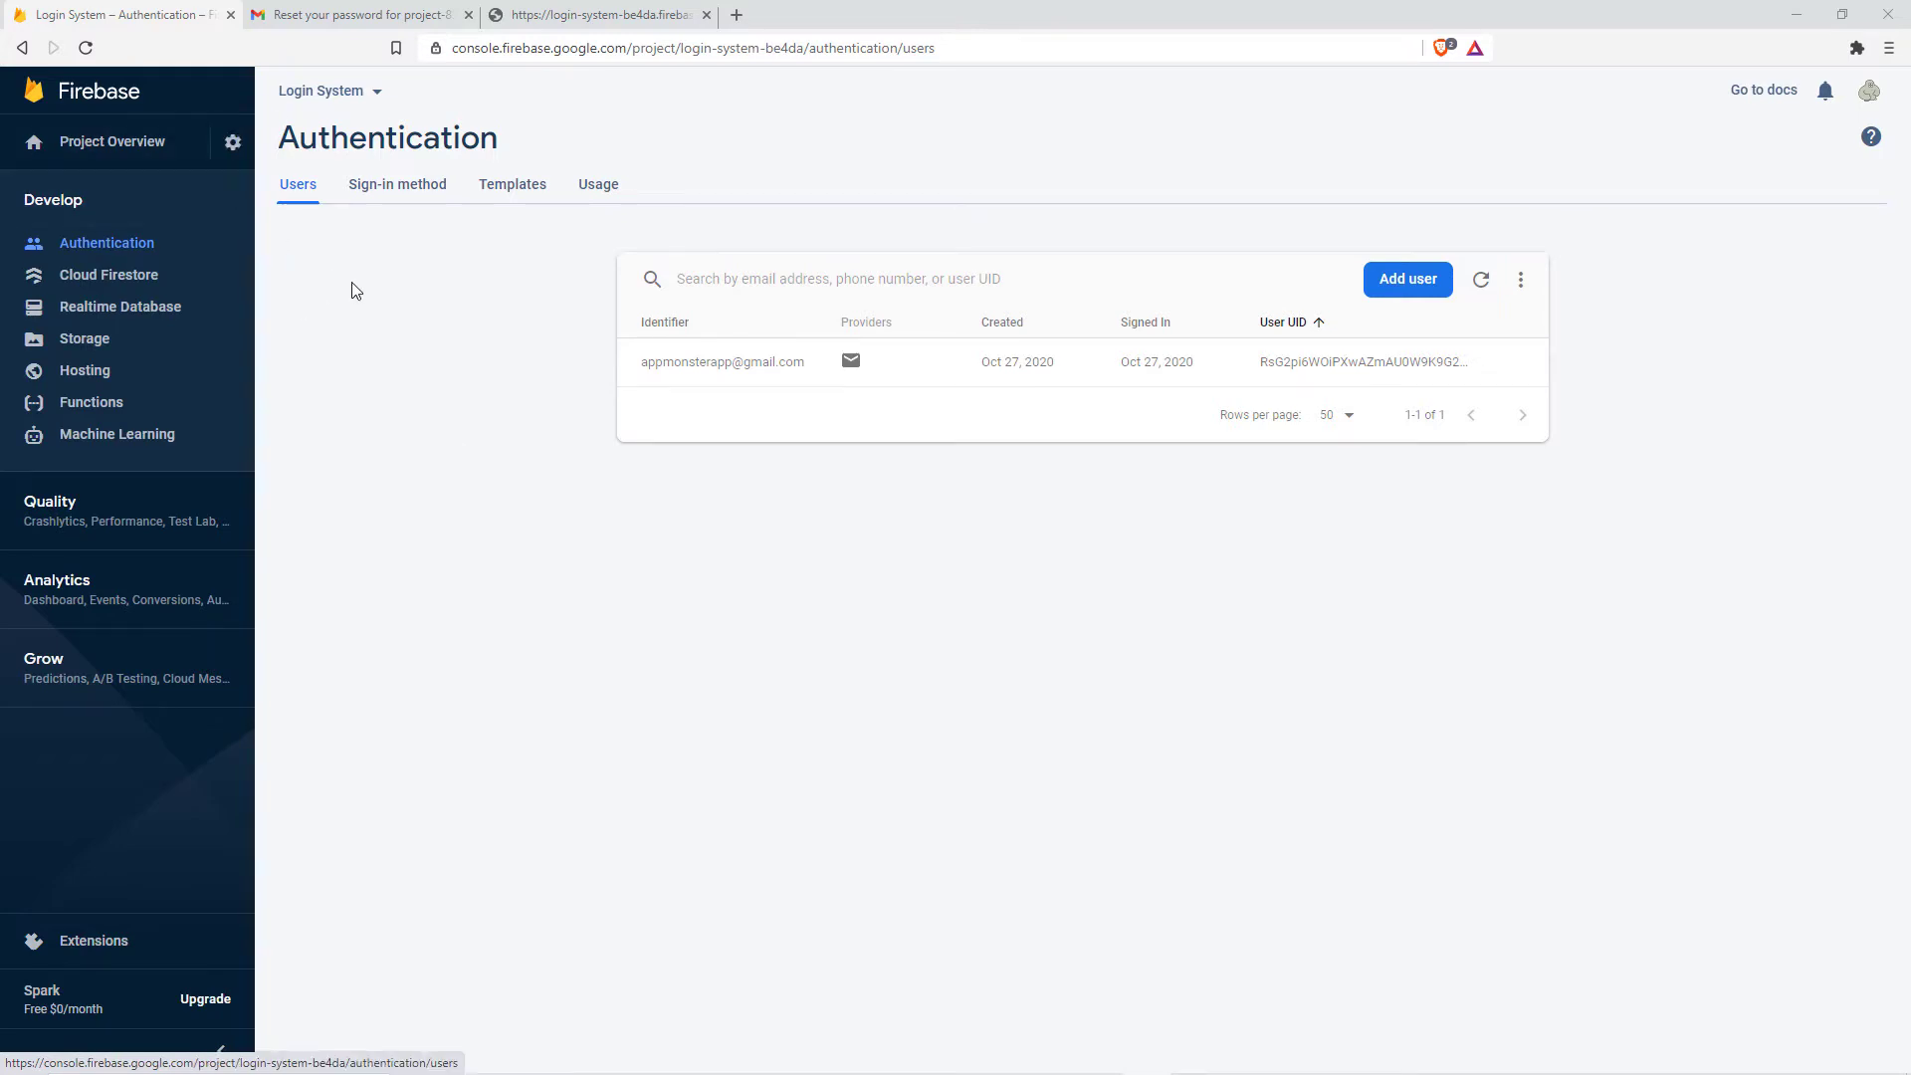
{"action": "key", "text": "alt+Left"}
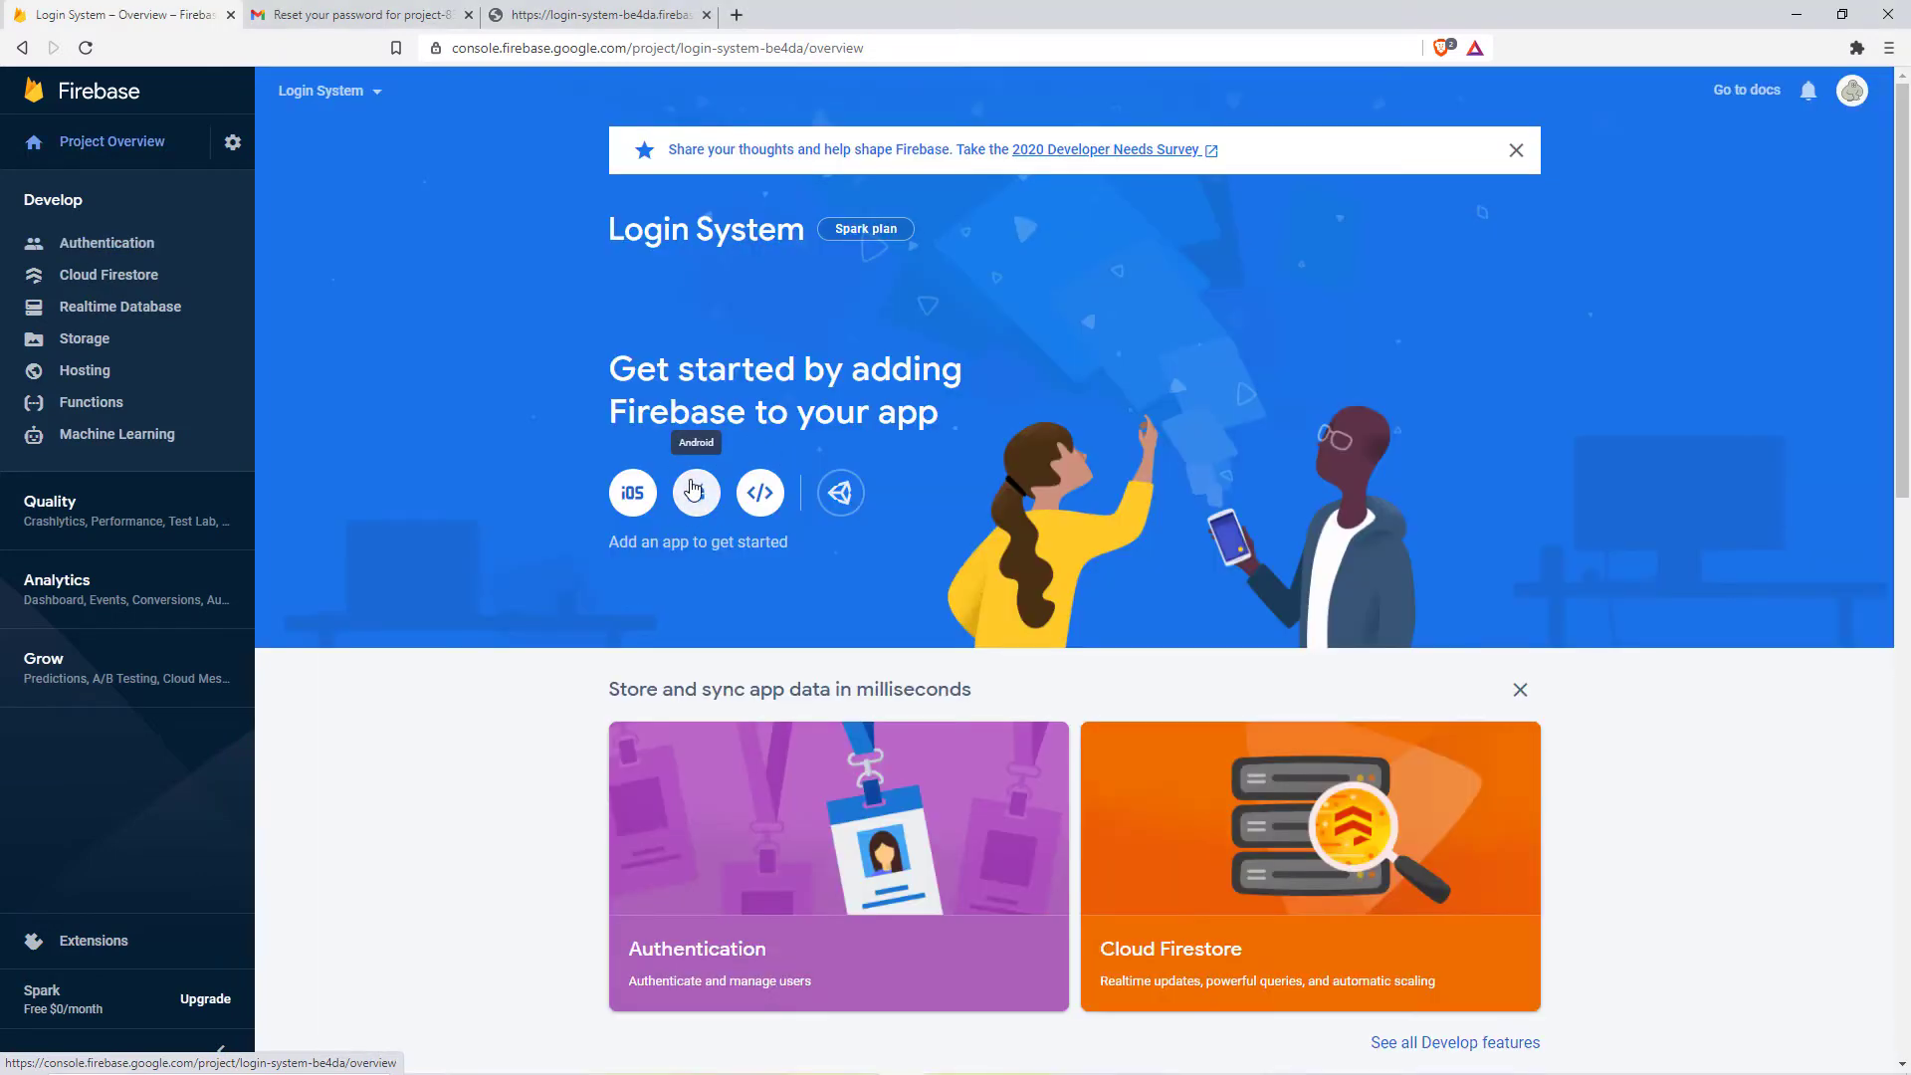
{"action": "left_click", "coordinate": [161, 244]}
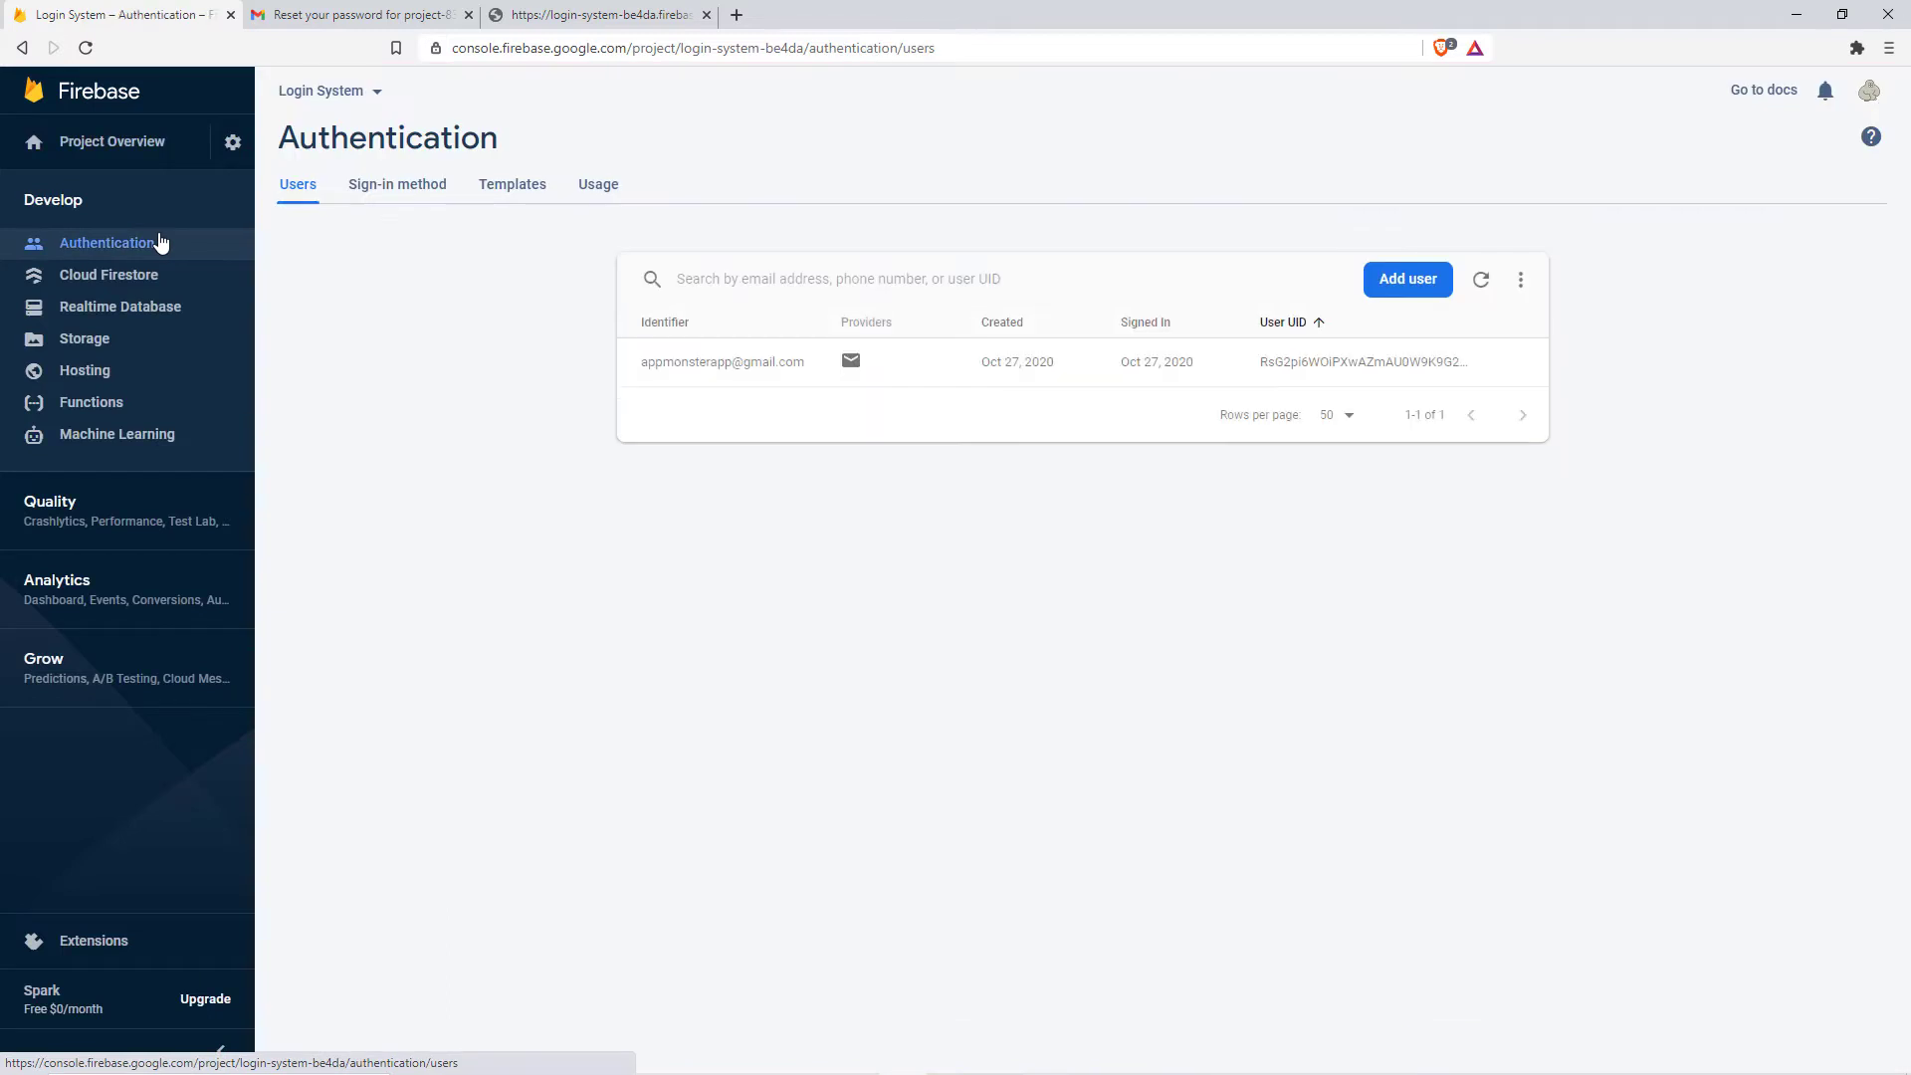